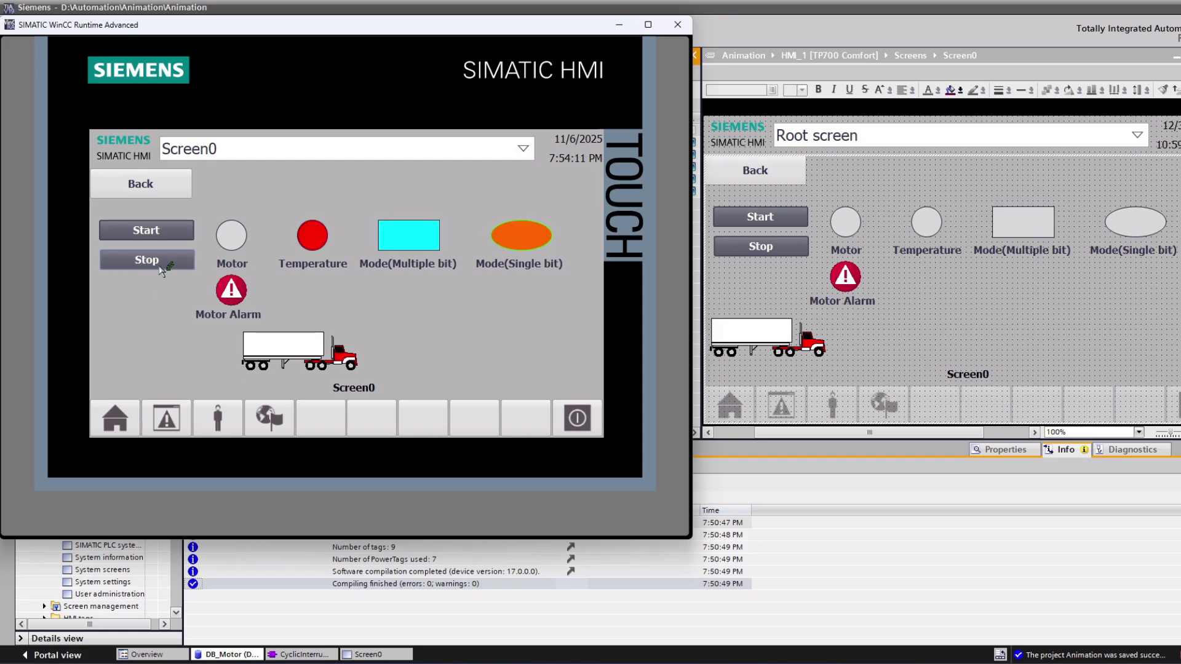
Step: Start the motor in runtime to see the Motor light react, then stop it again
{"action": "left_click", "coordinate": [148, 230]}
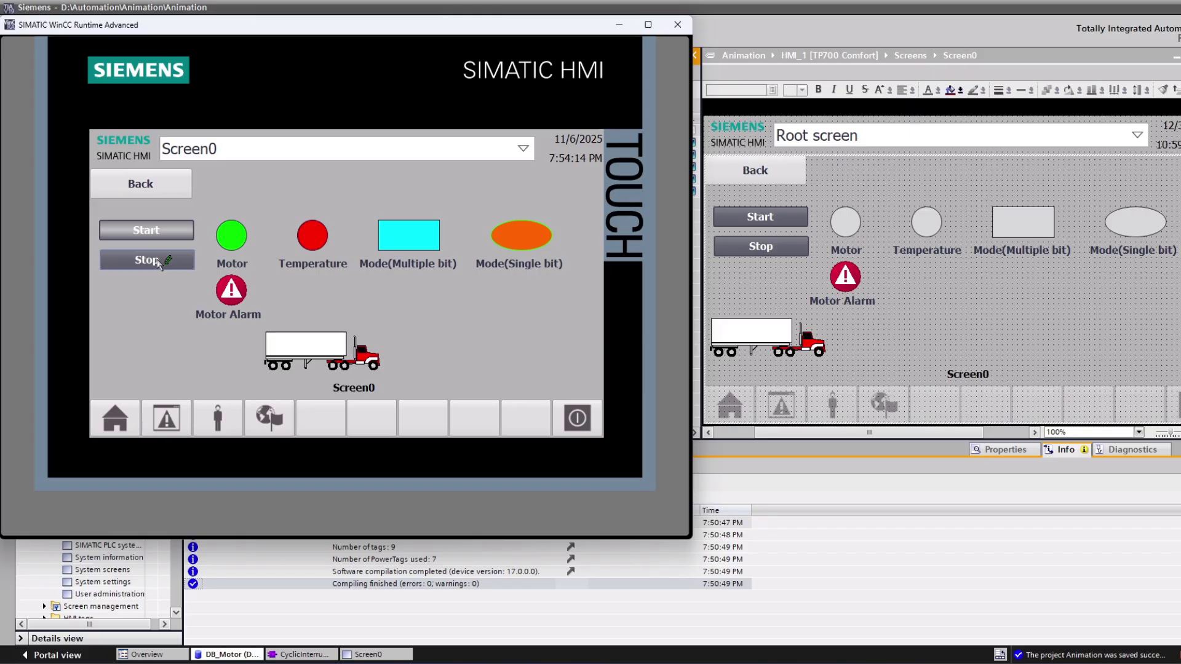
{"action": "left_click", "coordinate": [157, 262]}
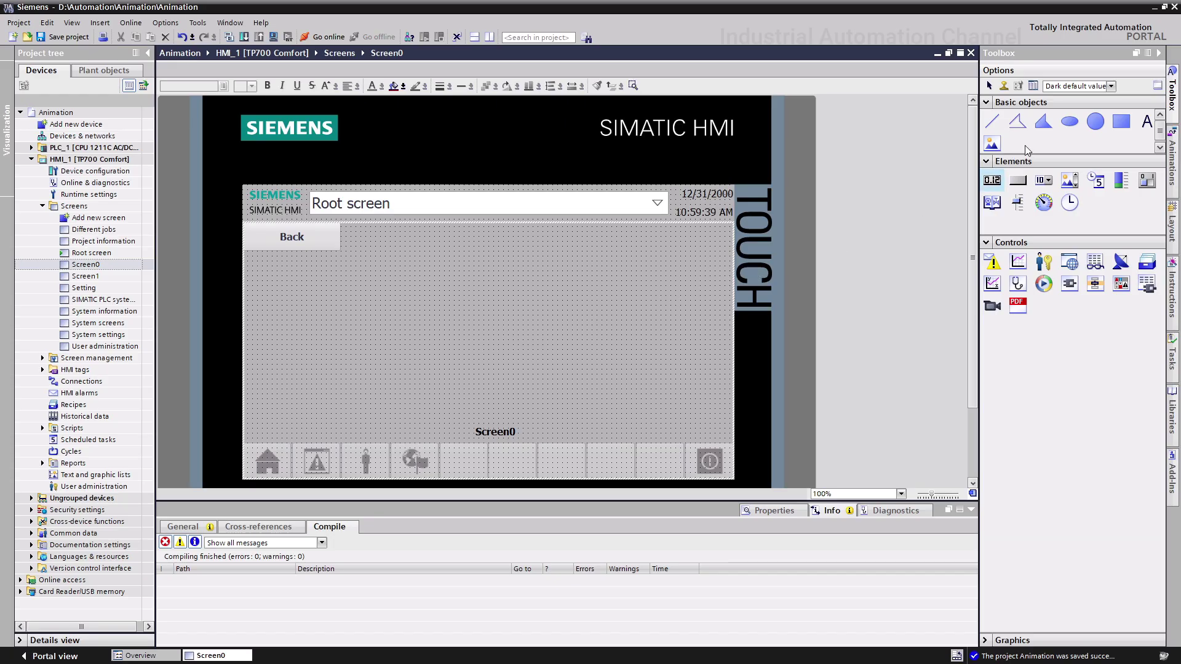
Step: Place a small circle on Screen0 and a text field below it renamed to Motor
{"action": "left_click", "coordinate": [1096, 122]}
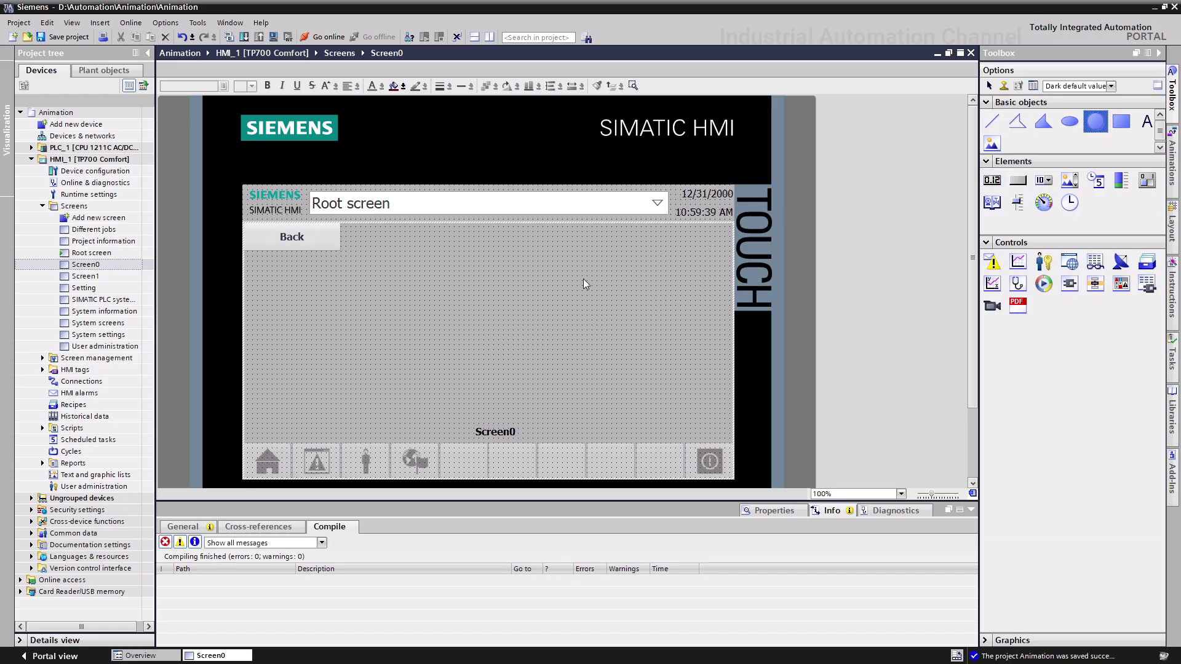
{"action": "left_click", "coordinate": [365, 328]}
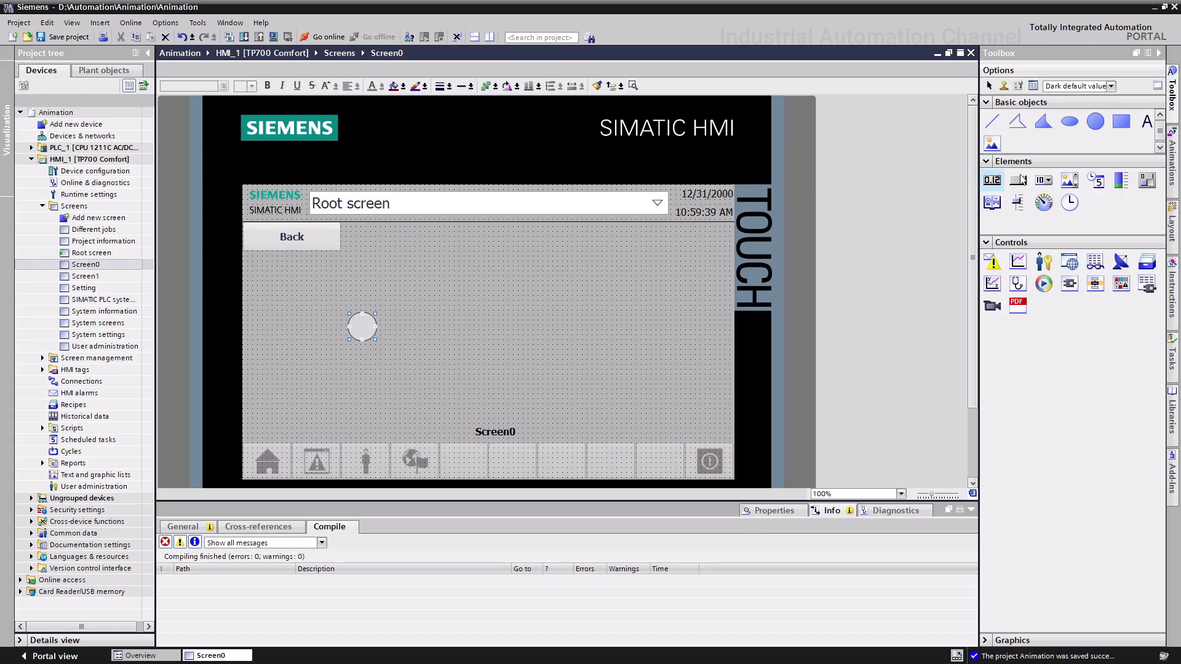
{"action": "left_click", "coordinate": [1147, 123]}
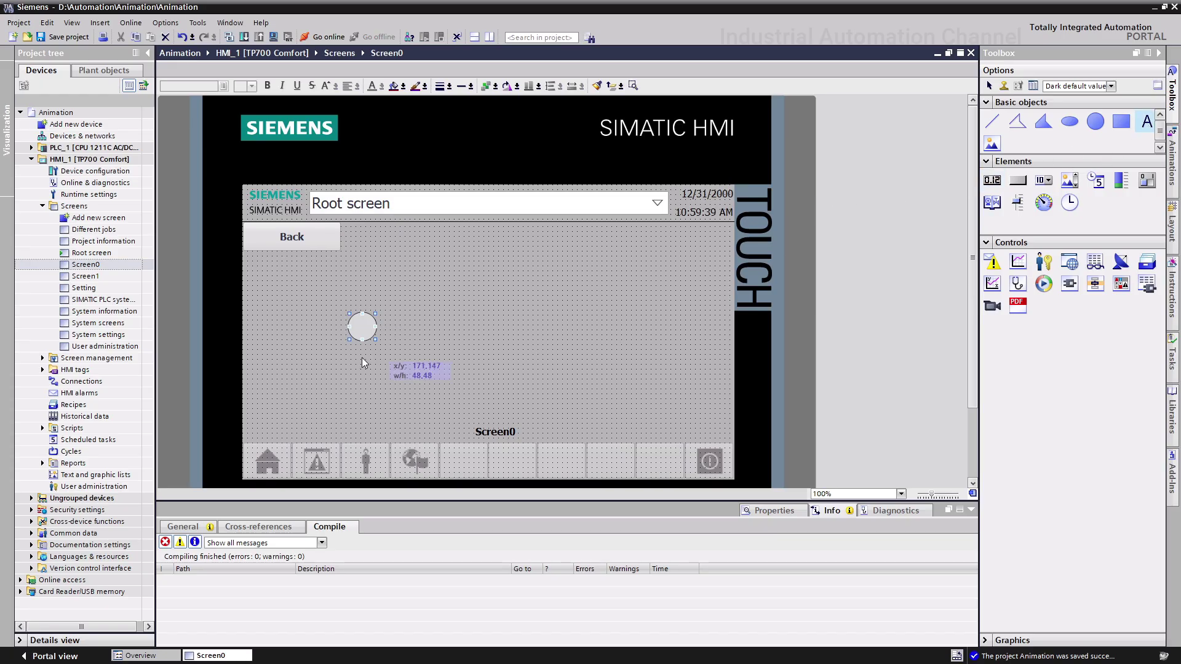
{"action": "left_click", "coordinate": [367, 356]}
{"action": "double_click", "coordinate": [365, 353]}
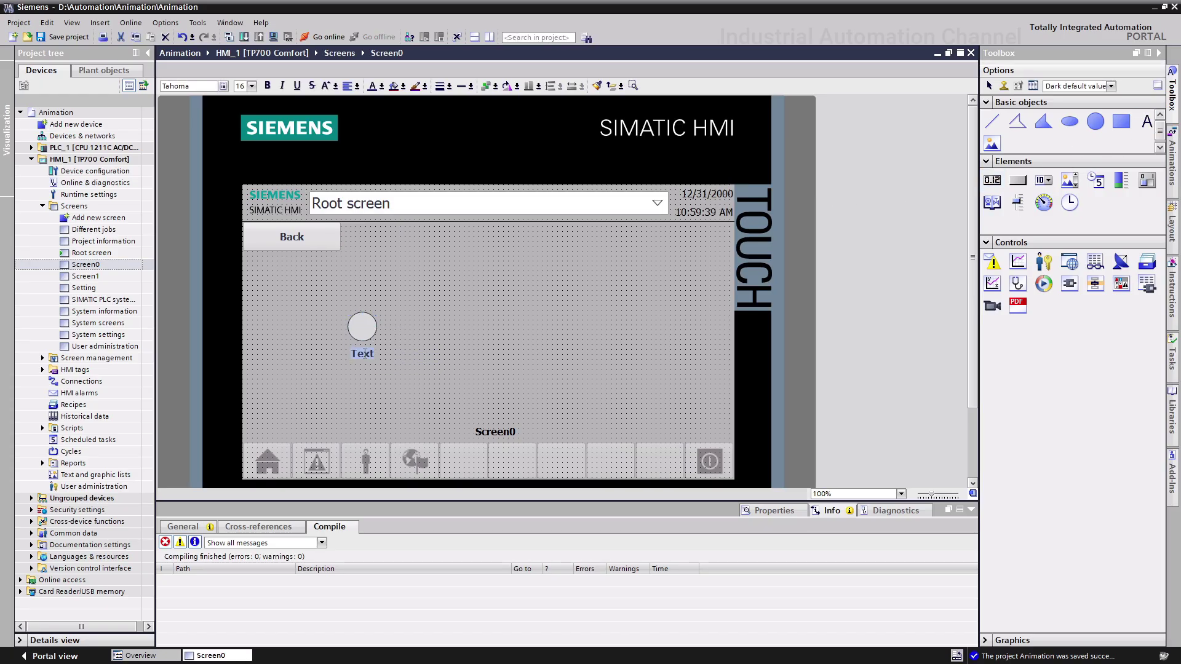
{"action": "type", "text": "Motor"}
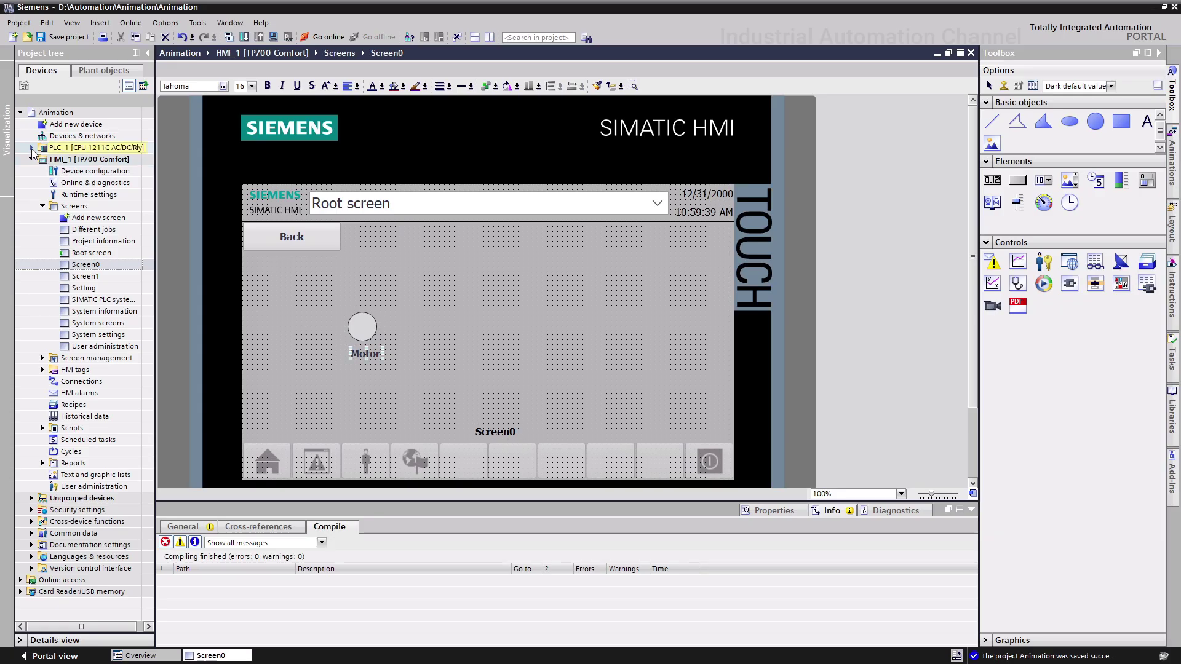
Step: Open DB_Motor [DB2] under PLC_1 Program blocks and review Motor_Overload and Target_Position
{"action": "left_click", "coordinate": [32, 148]}
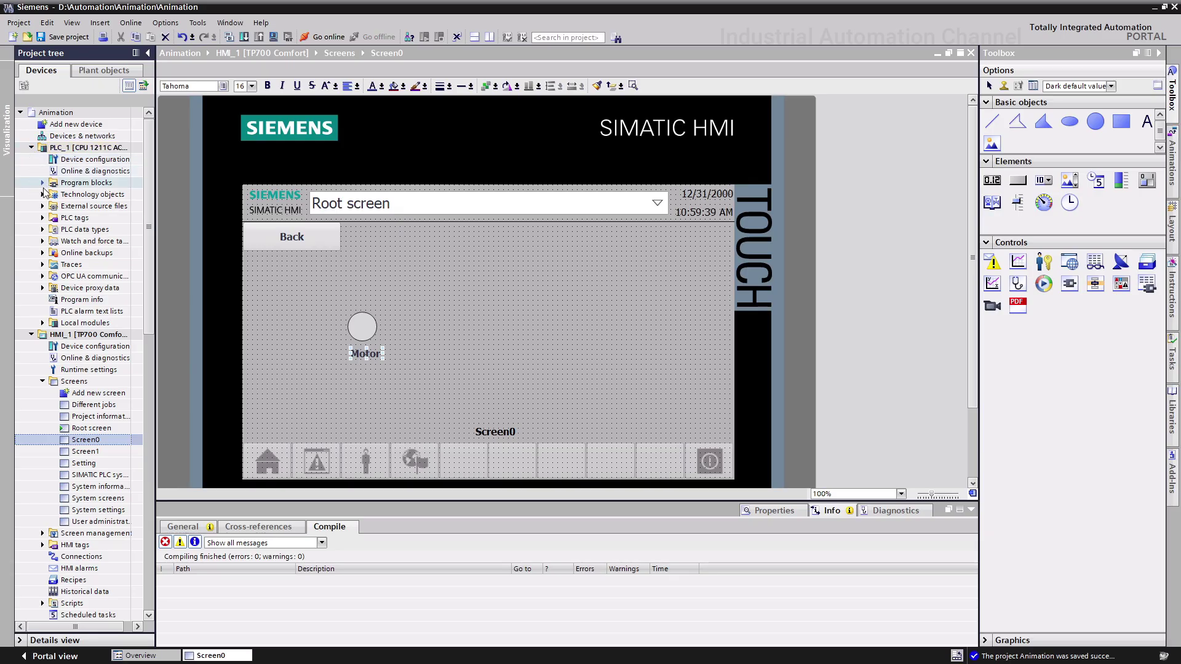
{"action": "left_click", "coordinate": [42, 183]}
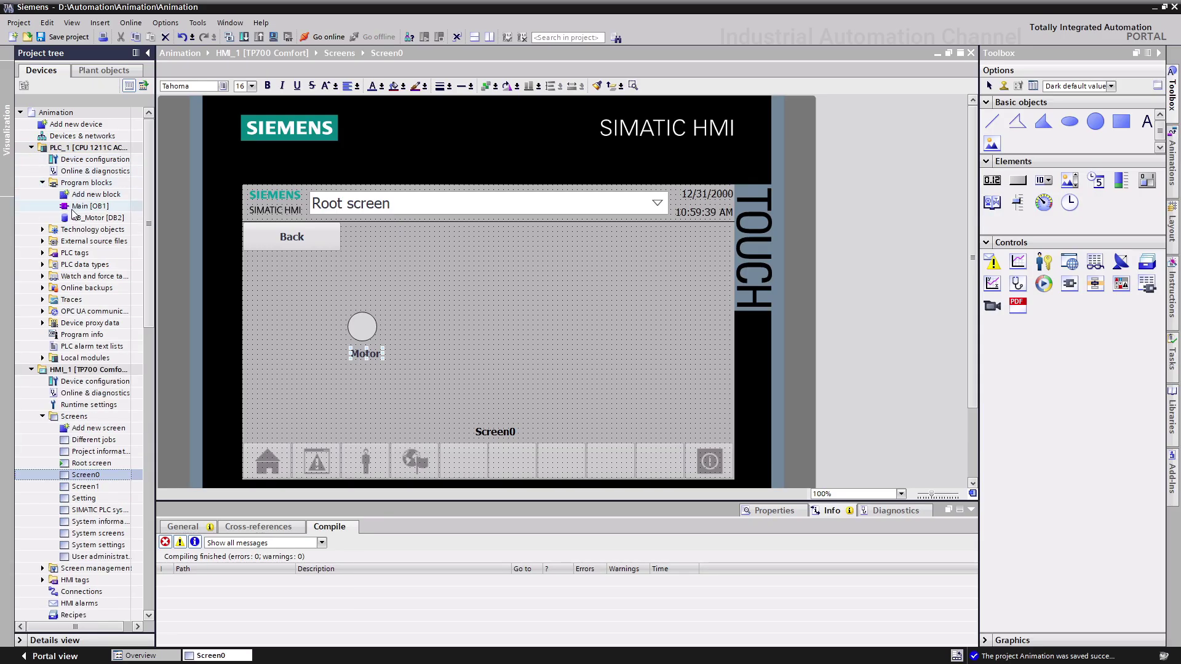
{"action": "double_click", "coordinate": [92, 218]}
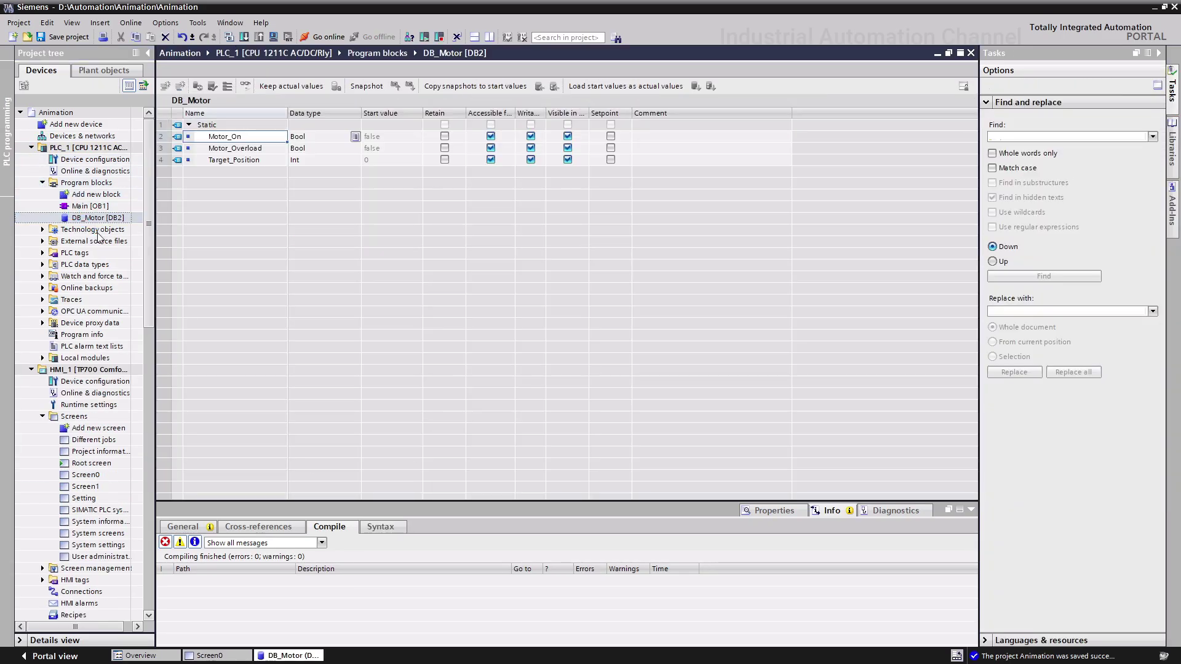
{"action": "left_click", "coordinate": [203, 149]}
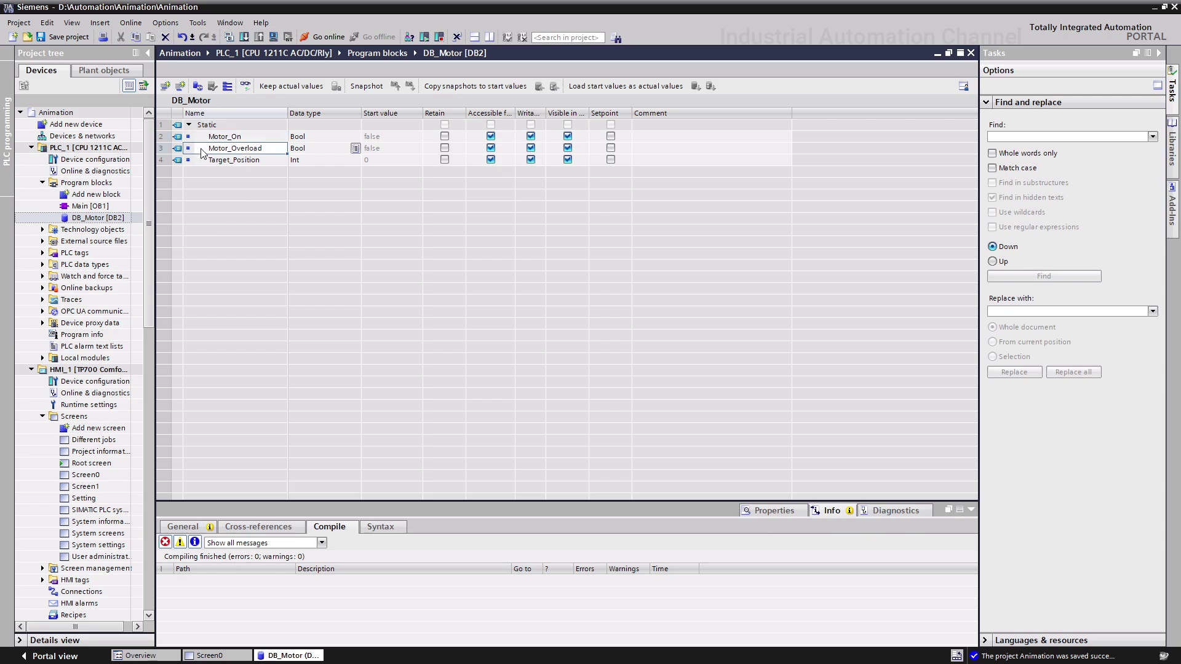
{"action": "left_click", "coordinate": [202, 161]}
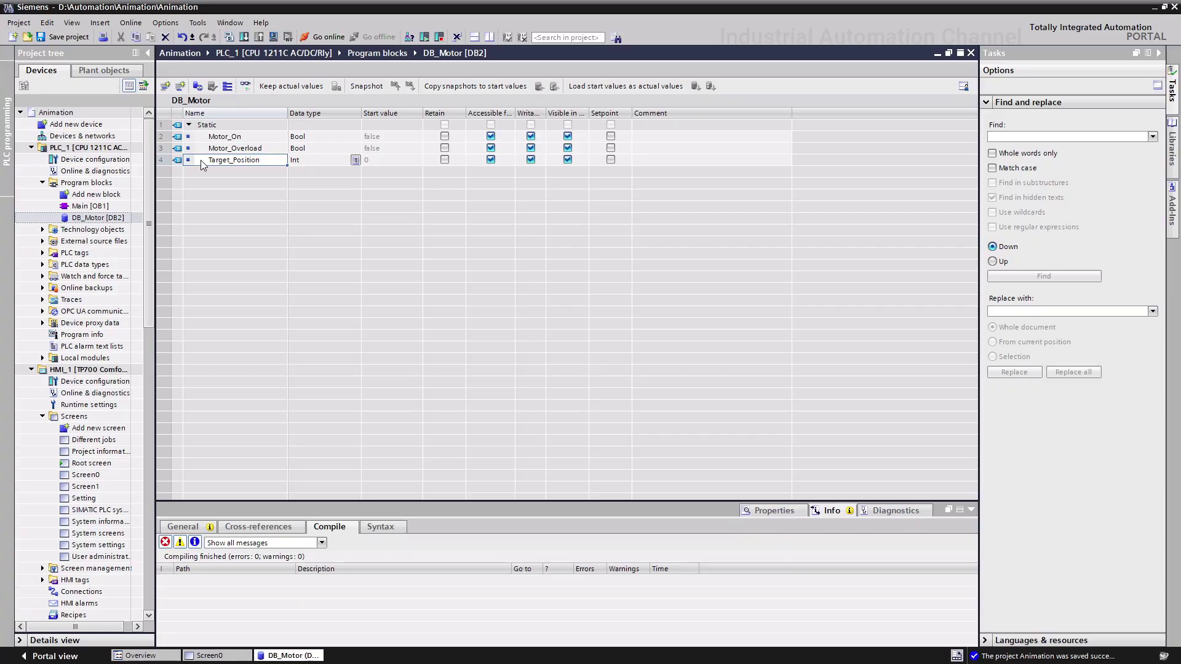
Step: Select the Motor circle on Screen0 and show its Animations properties
{"action": "left_click", "coordinate": [936, 54]}
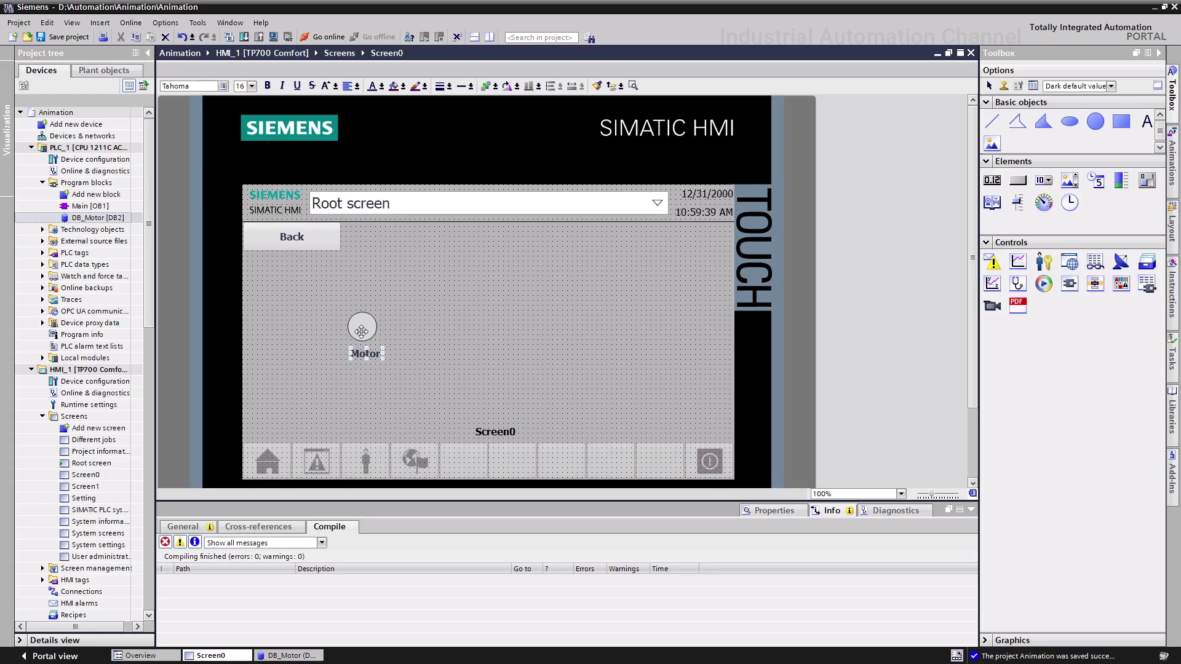
{"action": "left_click", "coordinate": [363, 331]}
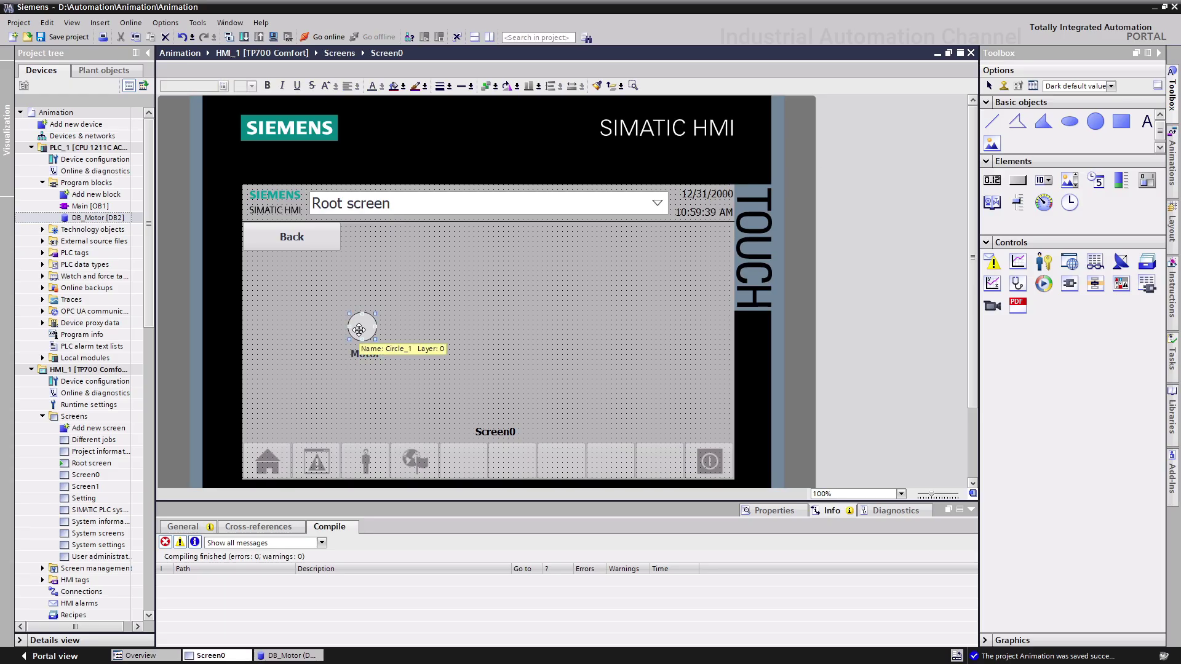
{"action": "left_click", "coordinate": [773, 511]}
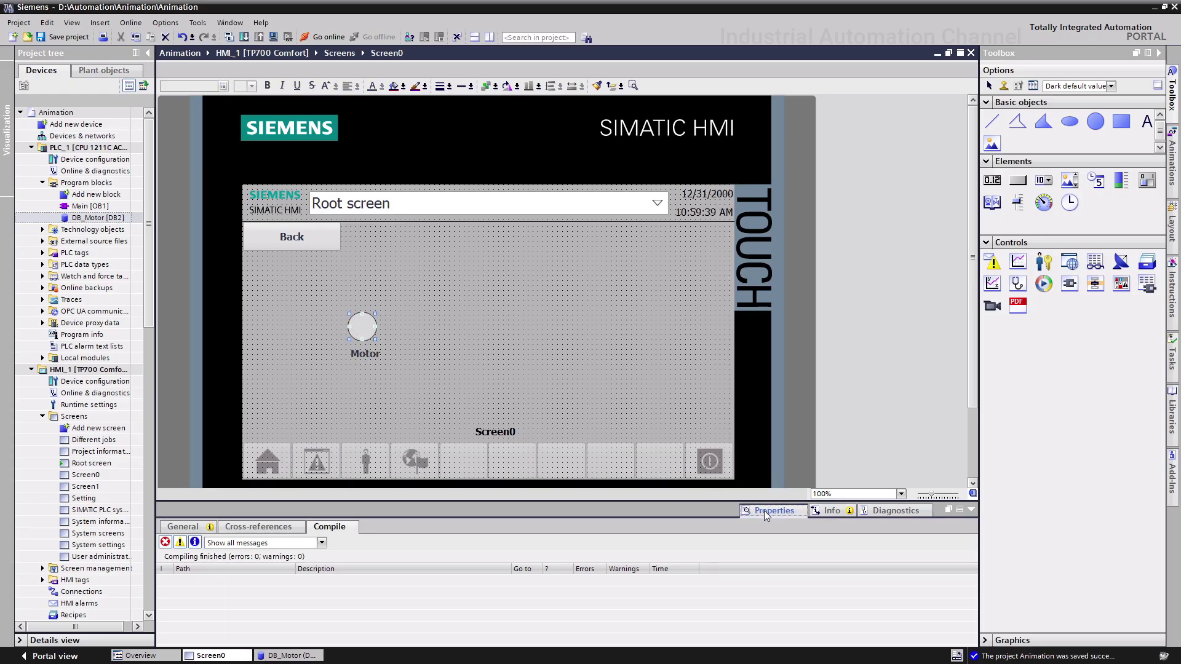
{"action": "left_click", "coordinate": [251, 526]}
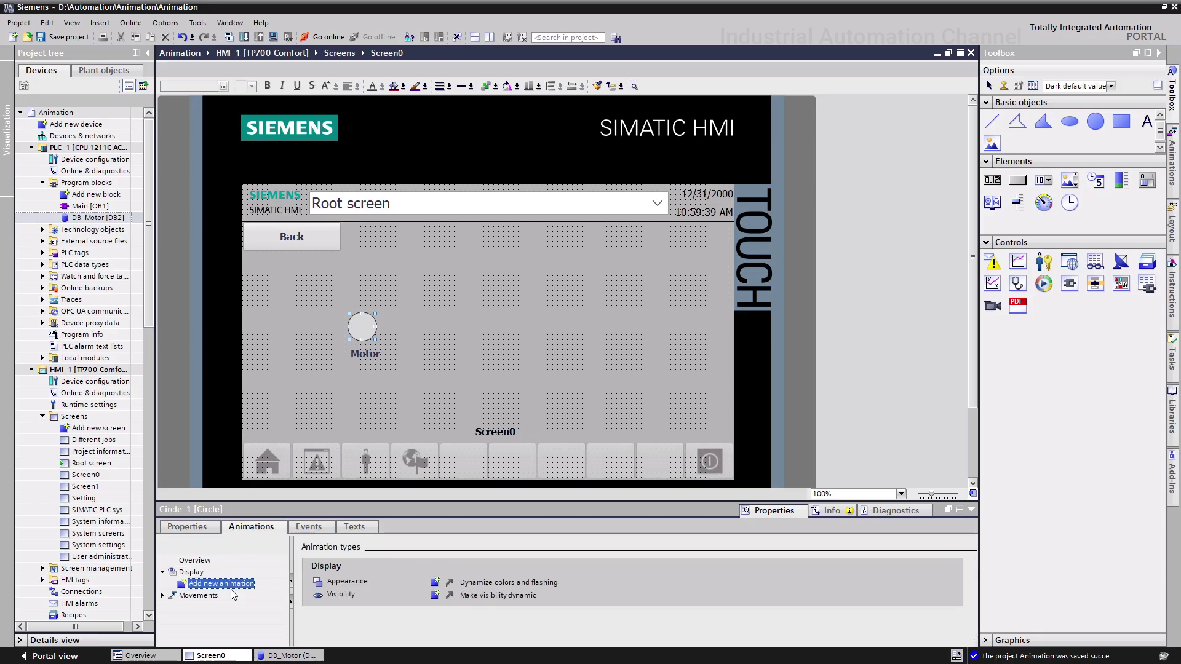
Step: Add a new Appearance animation to the circle and enlarge its settings area
{"action": "double_click", "coordinate": [221, 584]}
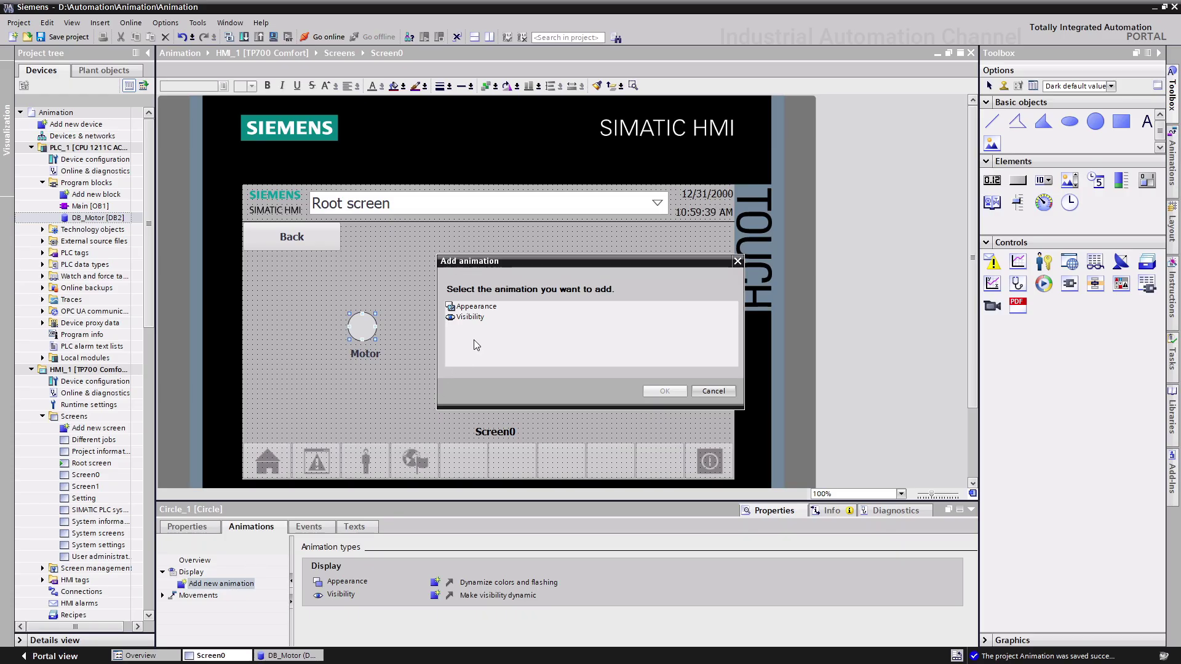
{"action": "left_click", "coordinate": [475, 307]}
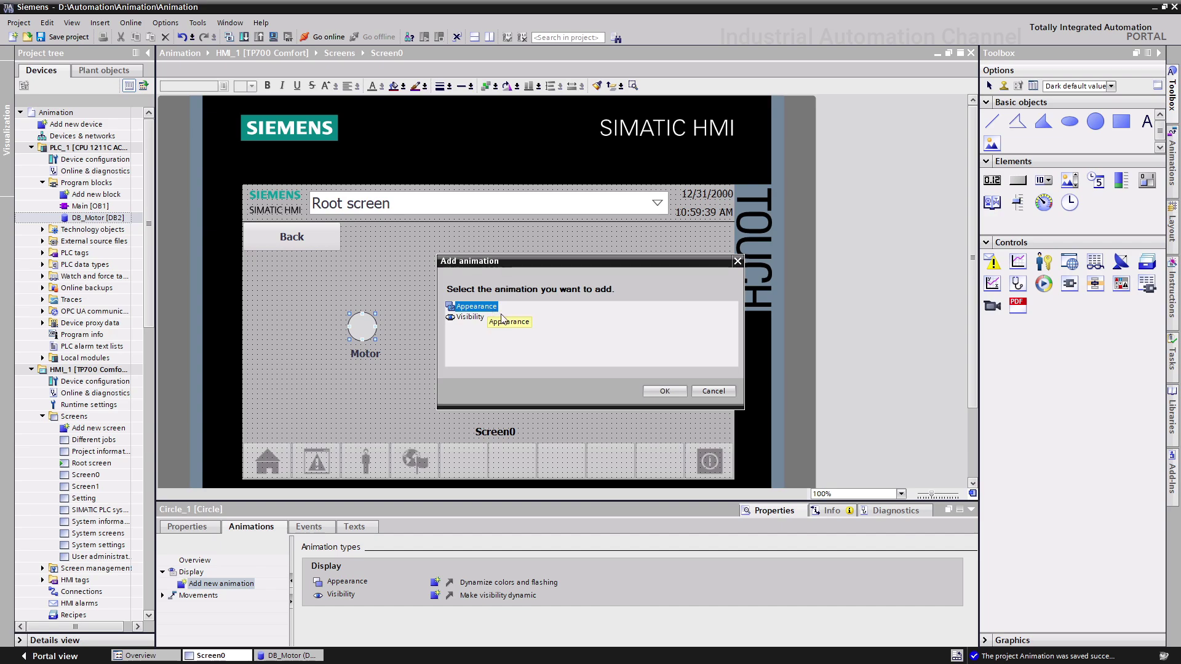
{"action": "left_click", "coordinate": [664, 392]}
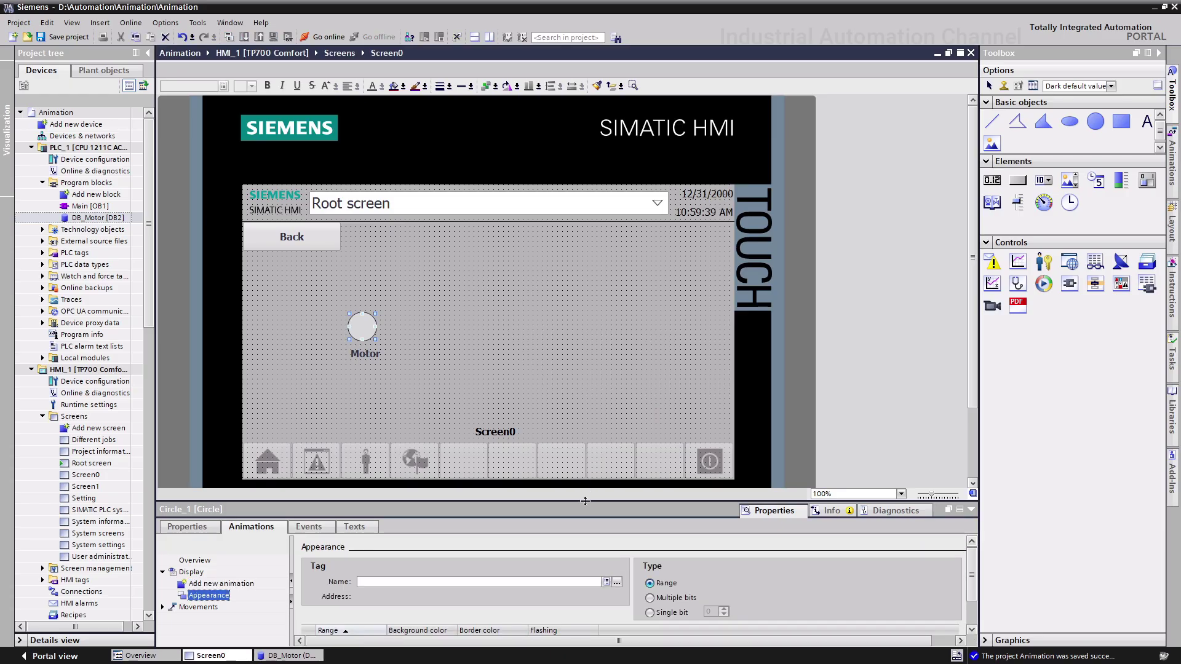
{"action": "left_click_drag", "start_coordinate": [583, 503], "coordinate": [587, 455]}
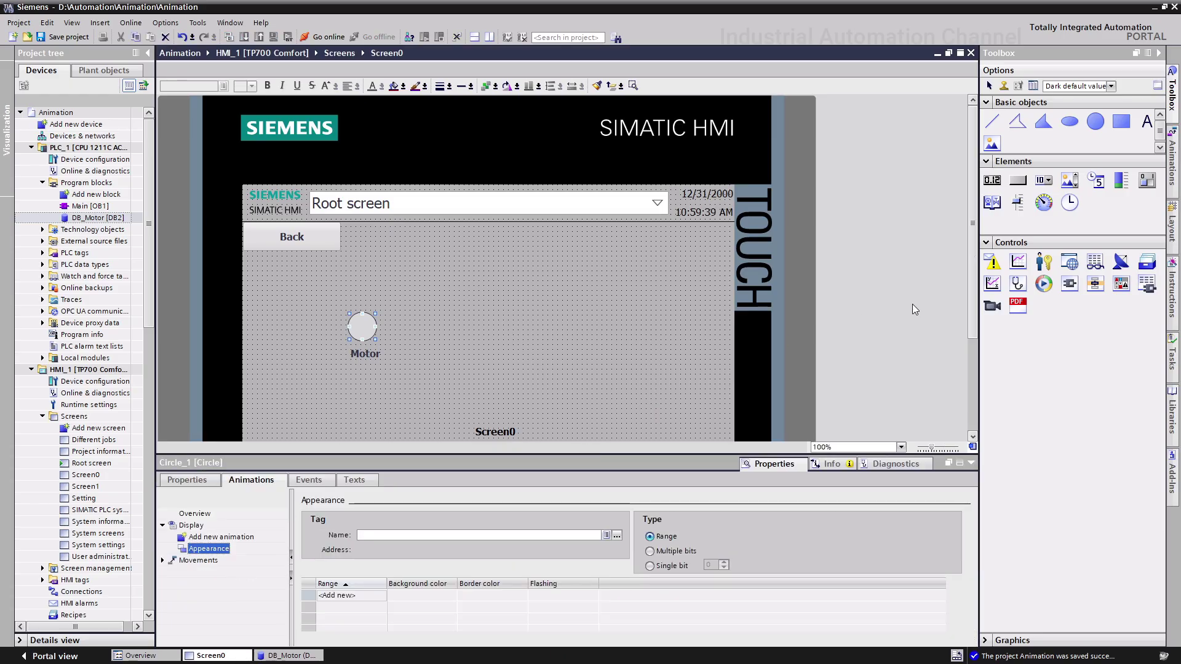
{"action": "left_click_drag", "start_coordinate": [974, 296], "coordinate": [971, 333]}
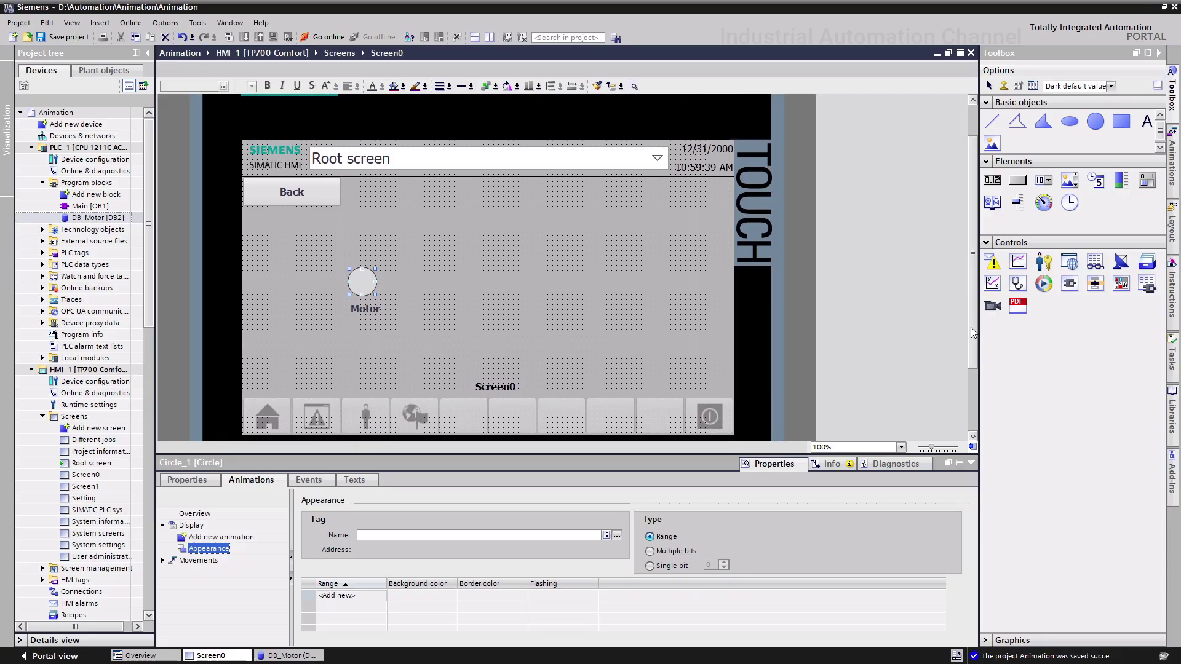
Step: Float the DB_Motor window and drag Motor_On in as the circle's Appearance tag
{"action": "left_click", "coordinate": [480, 535]}
{"action": "left_click", "coordinate": [289, 655]}
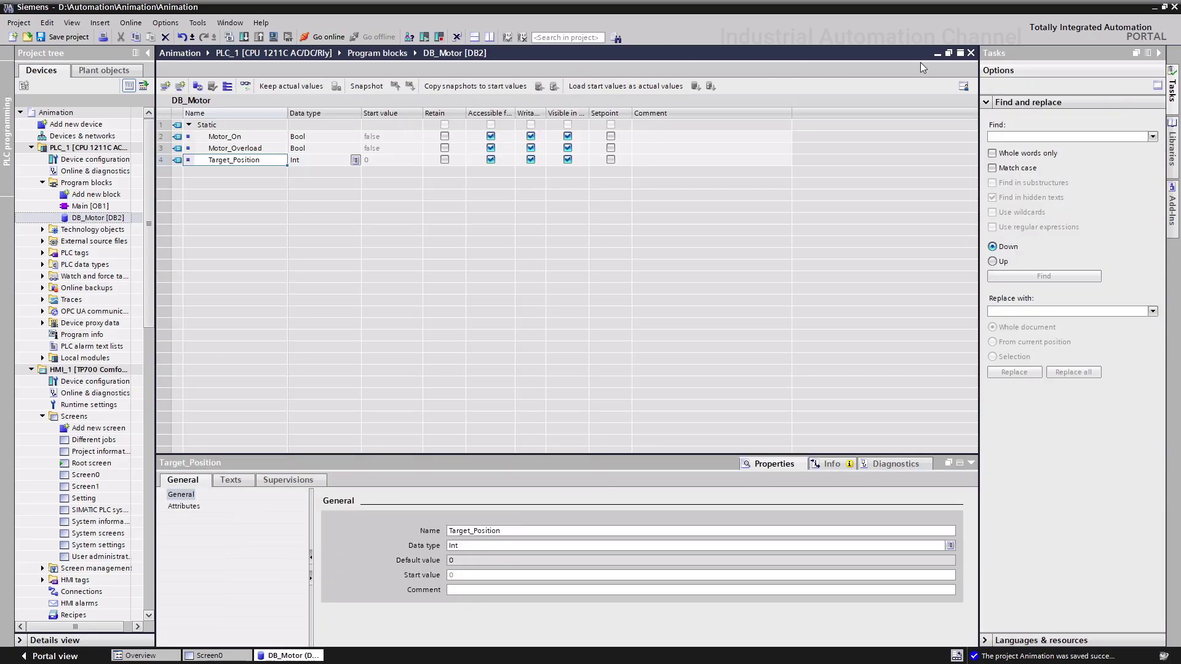
{"action": "left_click", "coordinate": [947, 53]}
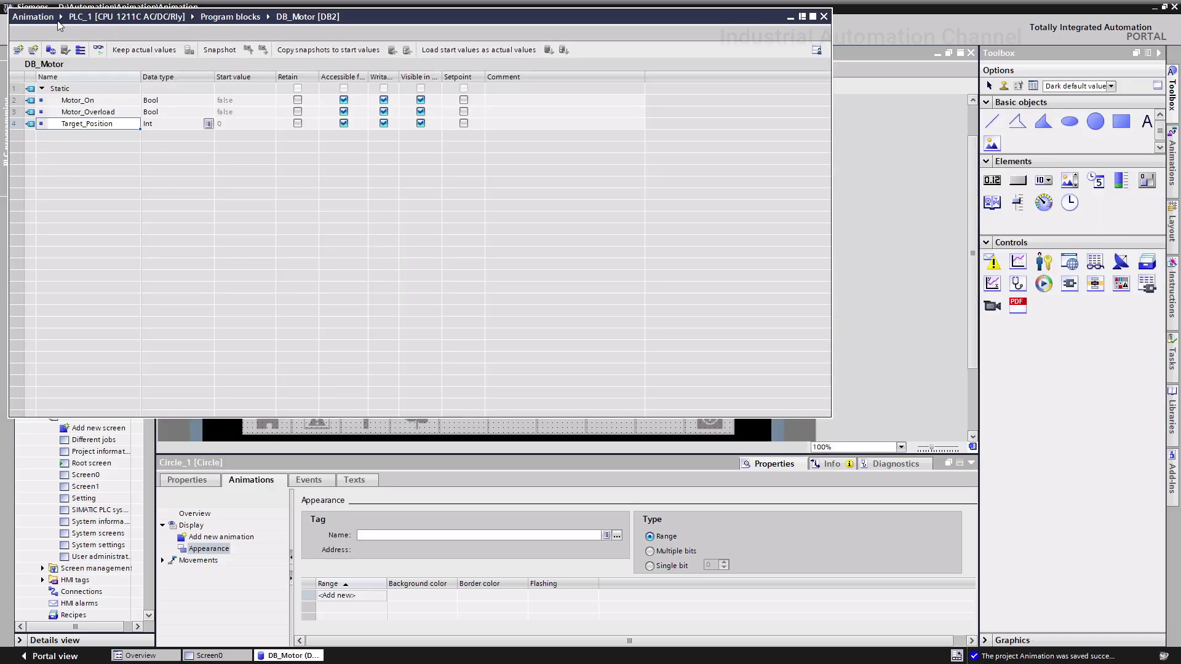
{"action": "mouse_move", "coordinate": [13, 16]}
{"action": "left_mouse_down"}
{"action": "mouse_move", "coordinate": [461, 256]}
{"action": "mouse_move", "coordinate": [810, 75]}
{"action": "left_mouse_up"}
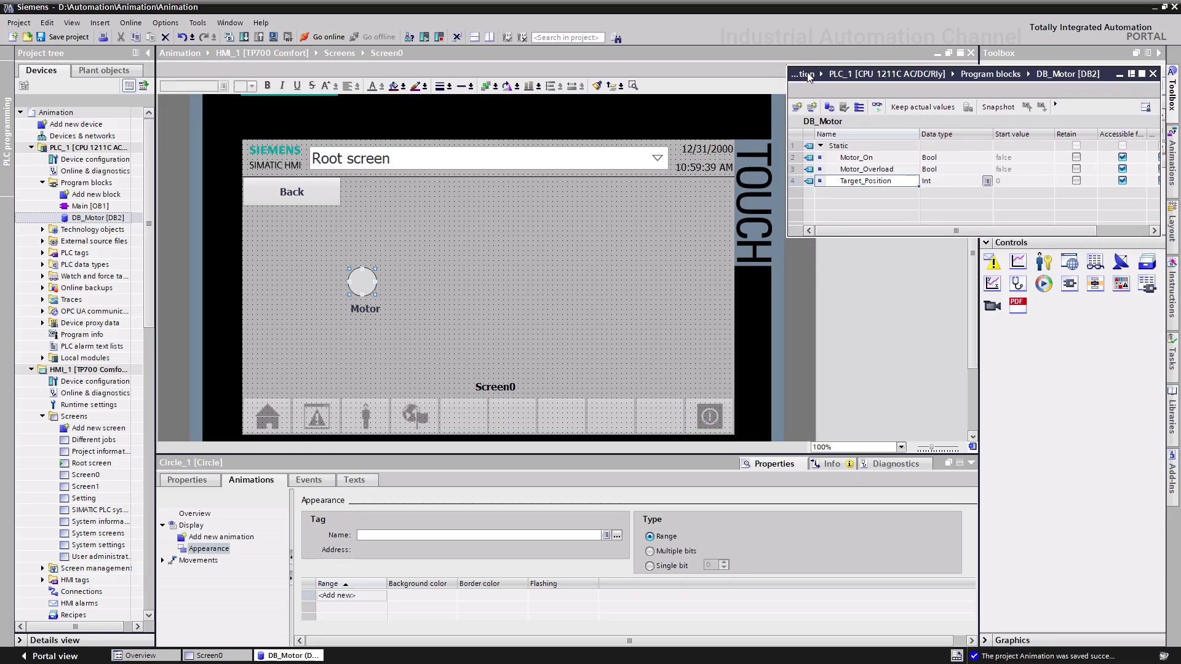
{"action": "left_click_drag", "start_coordinate": [820, 160], "coordinate": [493, 536]}
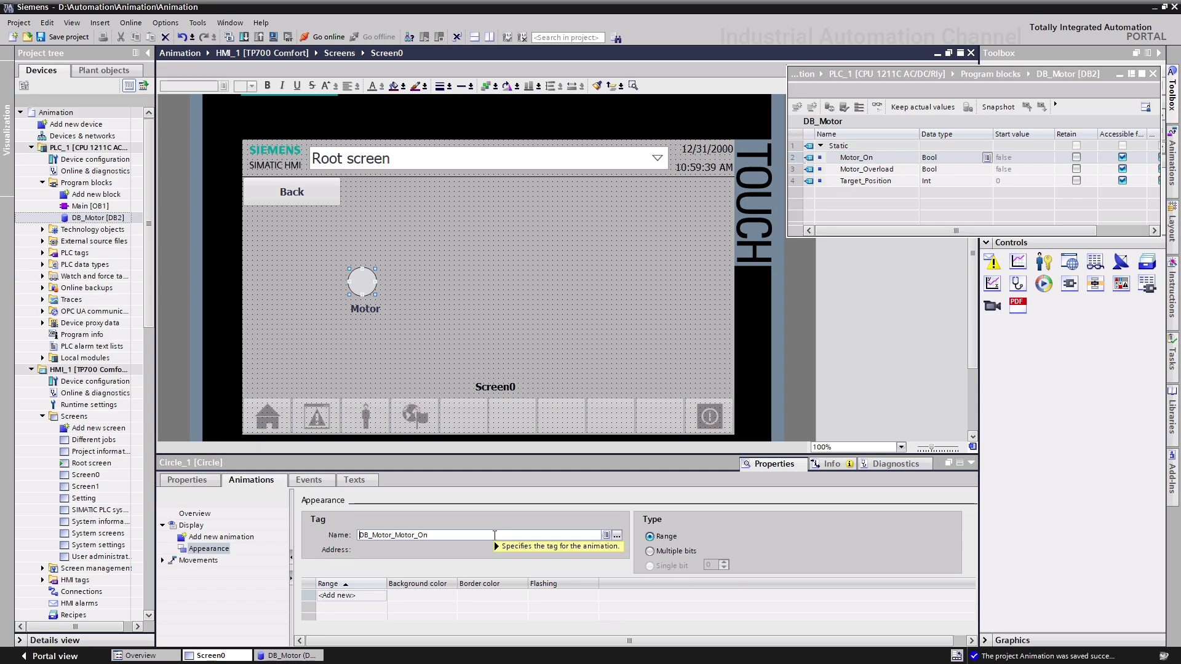
{"action": "mouse_move", "coordinate": [480, 536]}
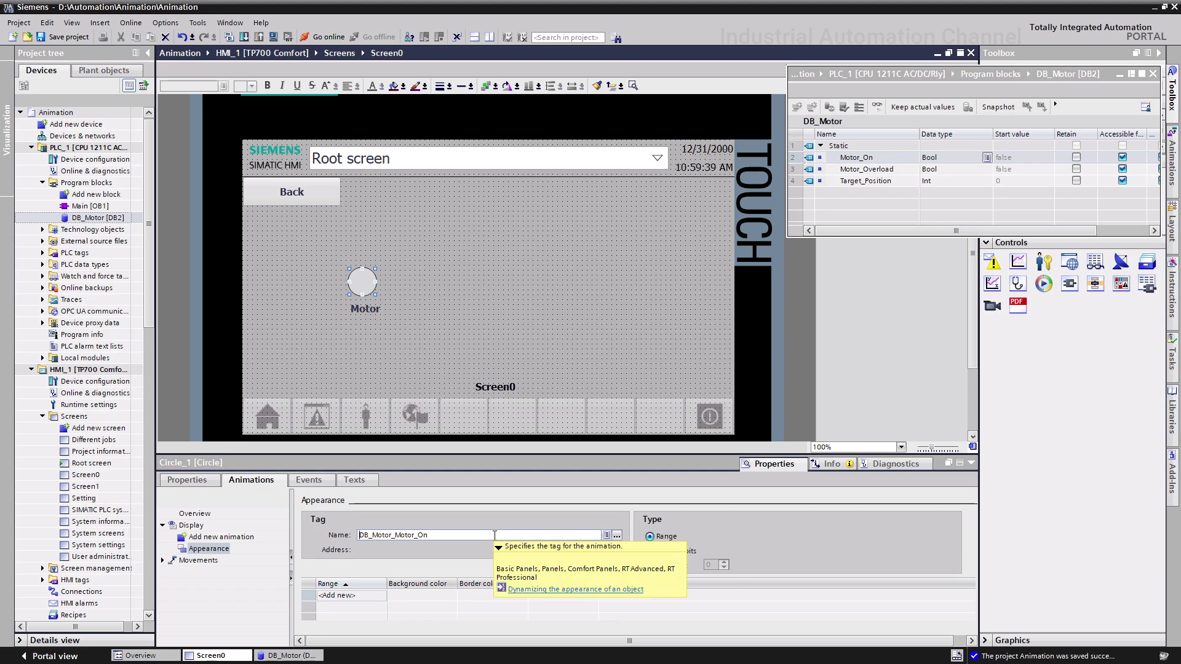
Step: Add range rows 0 and 1, giving value 1 a green background
{"action": "left_click", "coordinate": [358, 596]}
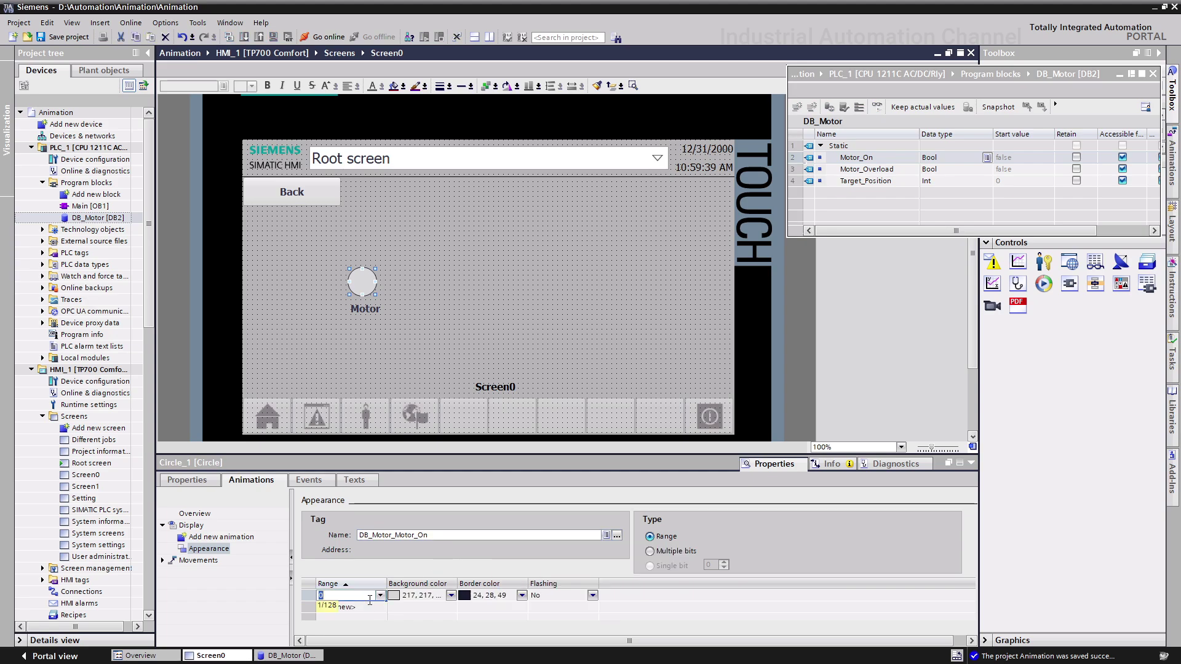
{"action": "left_click", "coordinate": [350, 607]}
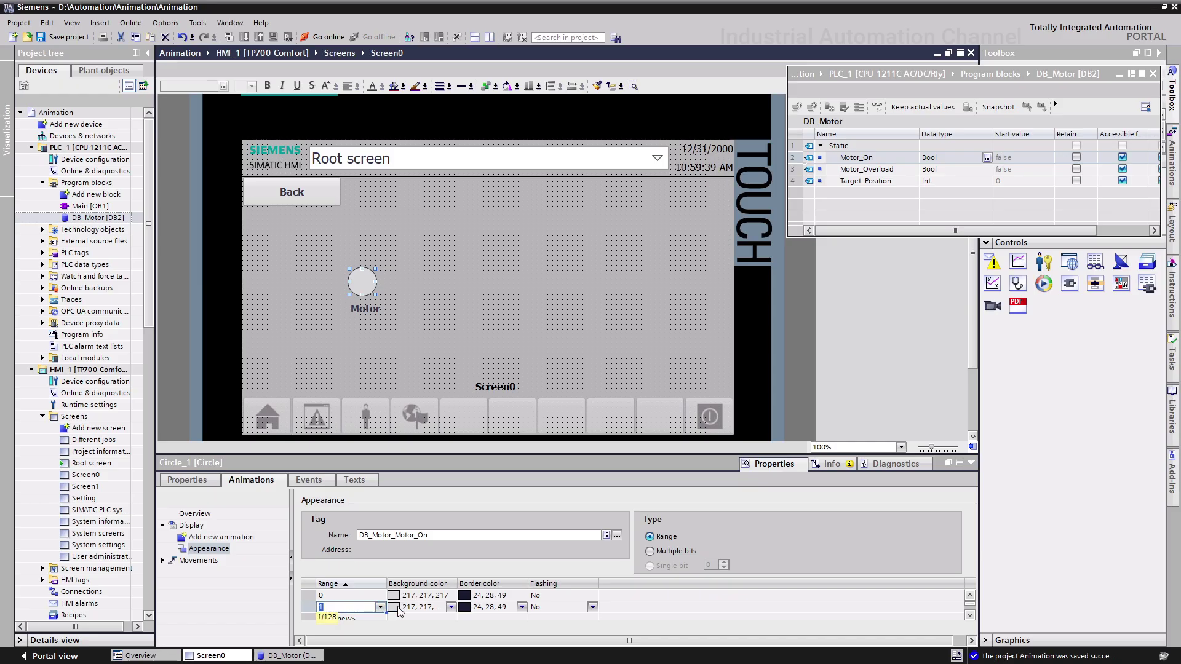
{"action": "left_click", "coordinate": [451, 607]}
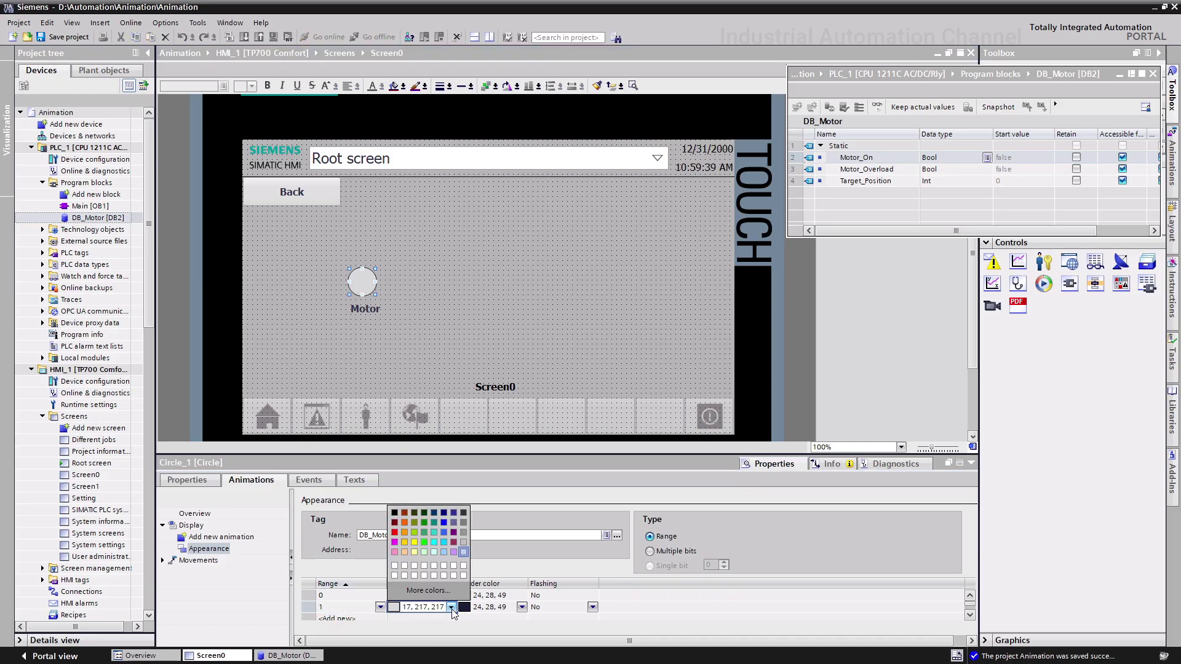
{"action": "left_click", "coordinate": [426, 543]}
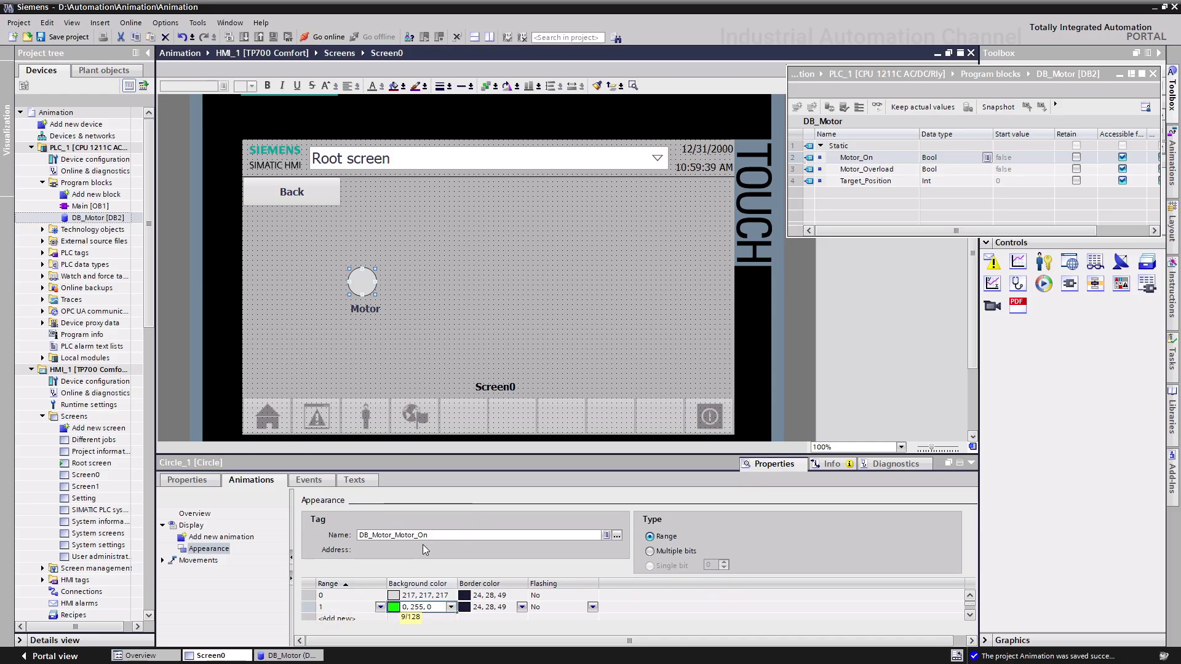
Step: Save the project and select PLC_1 as the download target
{"action": "left_click", "coordinate": [69, 38]}
{"action": "left_click", "coordinate": [96, 148]}
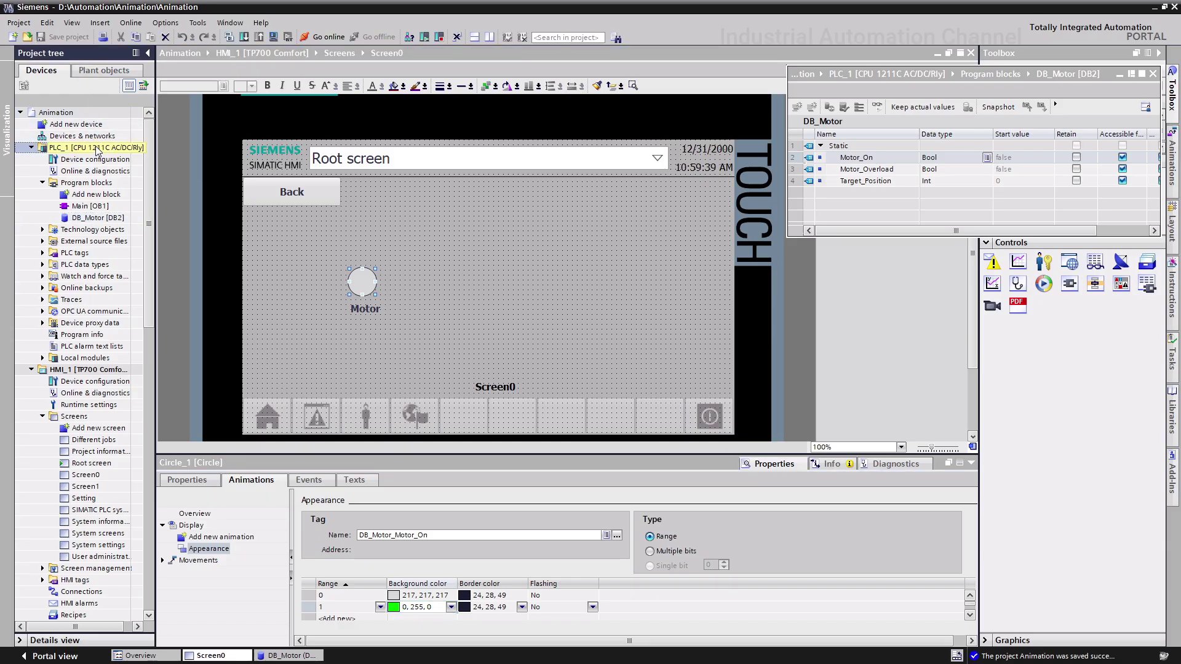
Step: Download to PLC_1 with Start module after loading, finish, then select HMI_1
{"action": "left_click", "coordinate": [244, 38]}
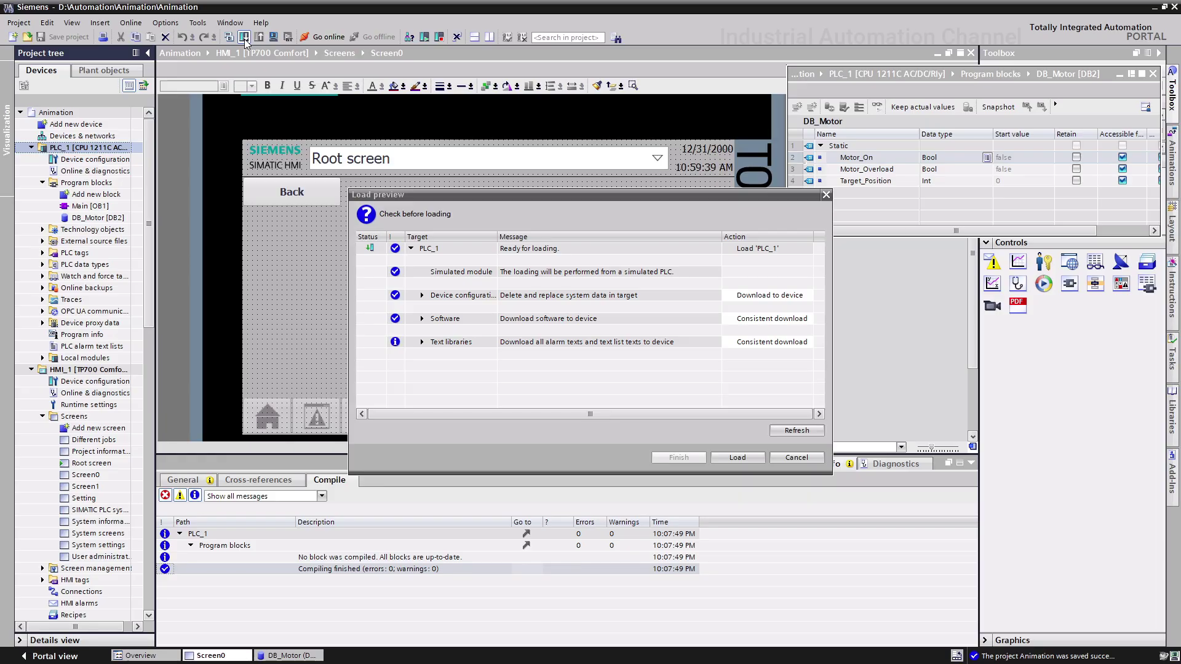
{"action": "left_click", "coordinate": [735, 458]}
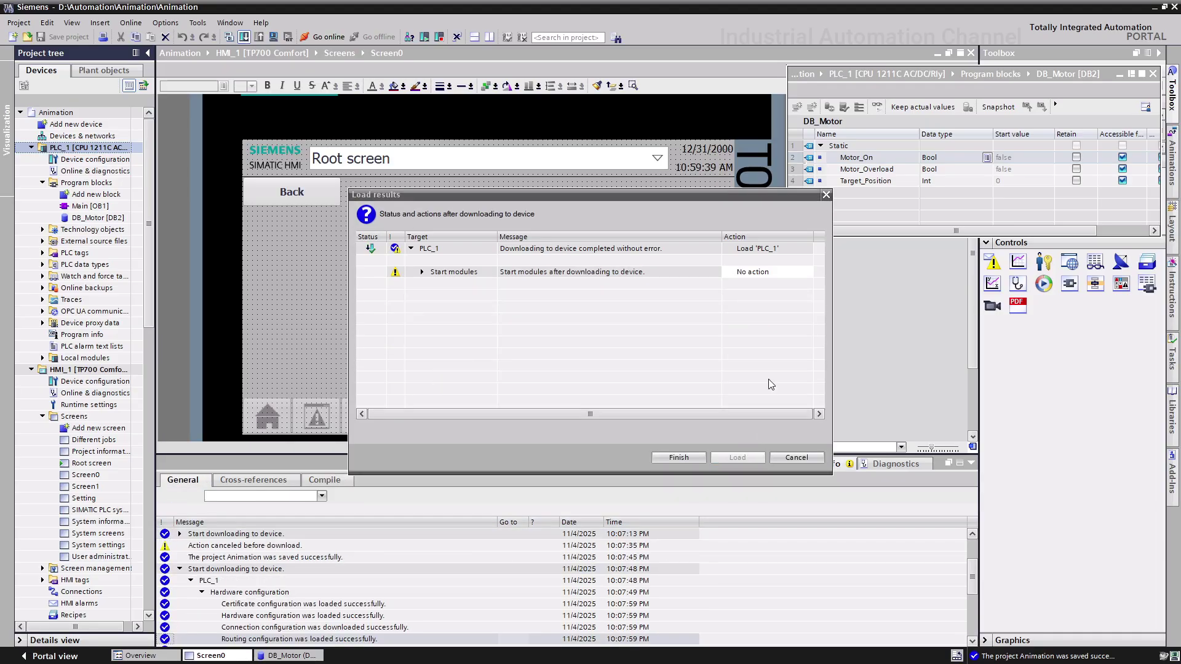
{"action": "left_click", "coordinate": [806, 271]}
{"action": "left_click", "coordinate": [770, 294]}
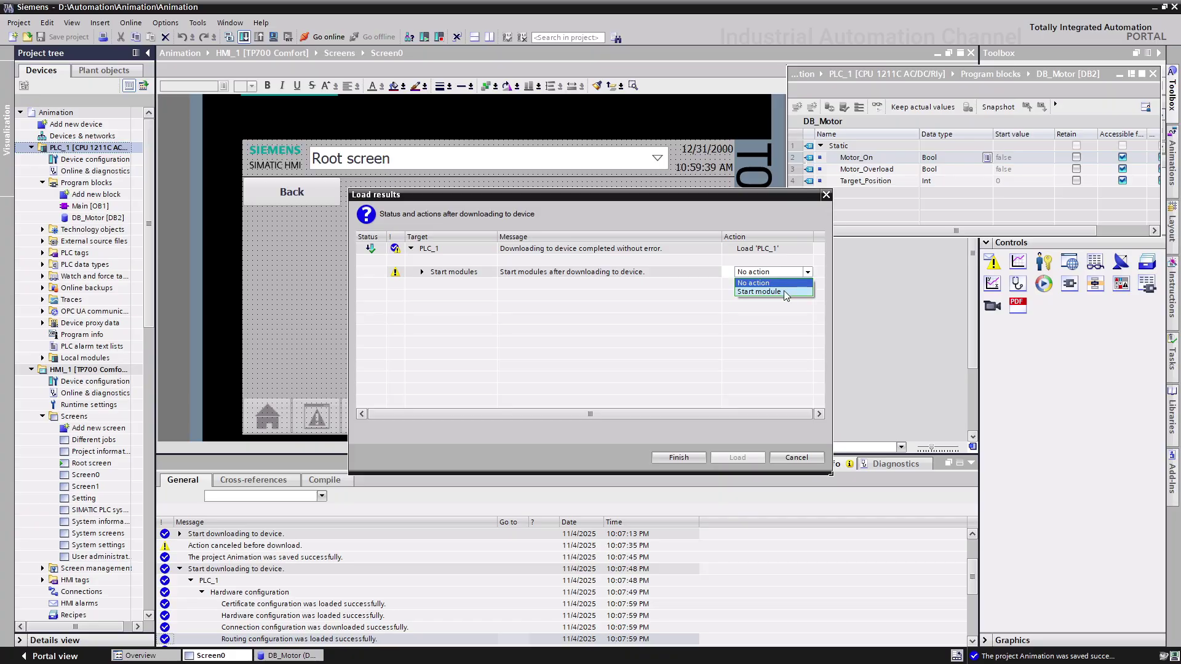
{"action": "left_click", "coordinate": [678, 458]}
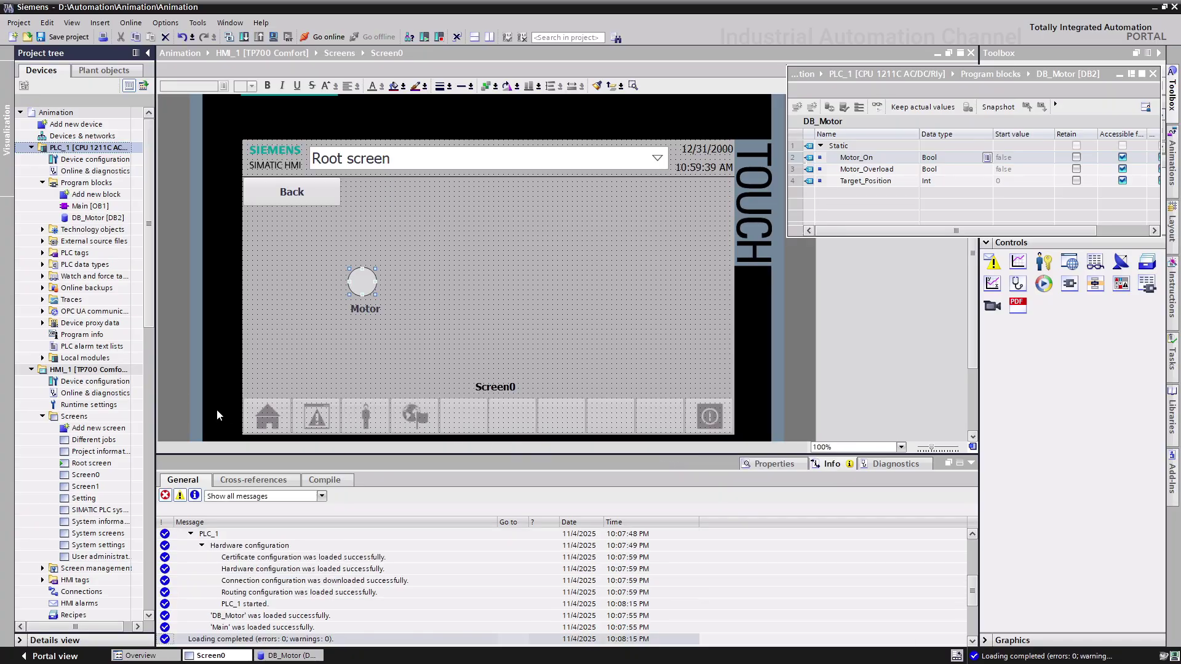
{"action": "left_click", "coordinate": [88, 369]}
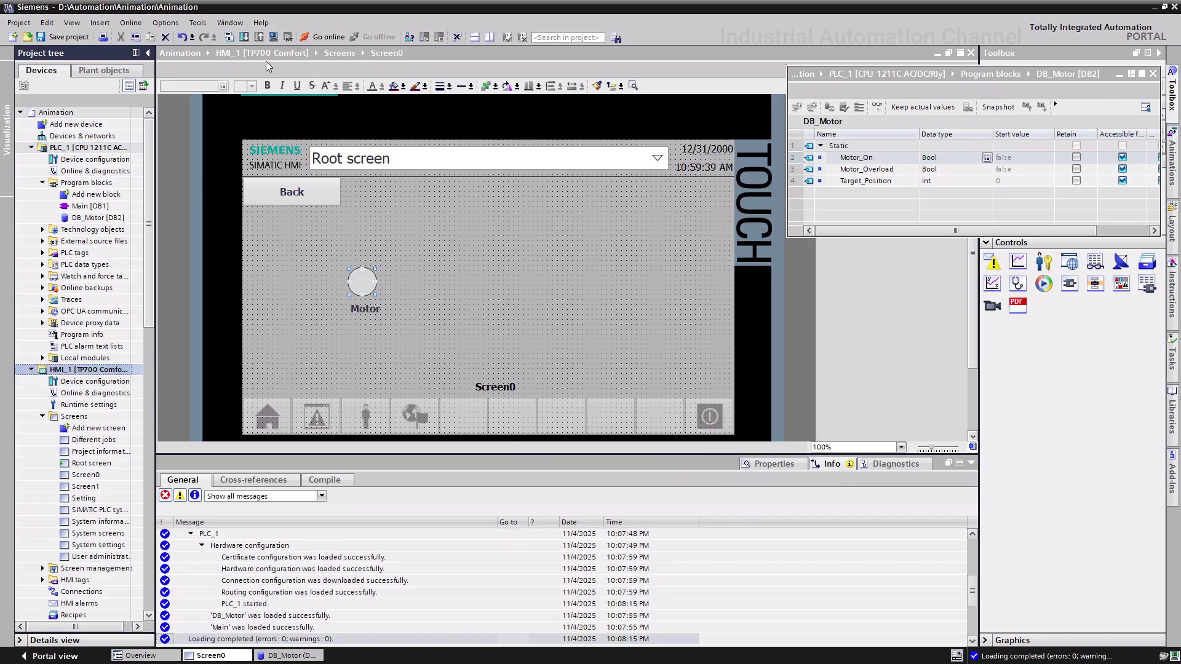
Step: Start the HMI simulation on Screen0, then take DB_Motor online to monitor live values
{"action": "left_click", "coordinate": [276, 39]}
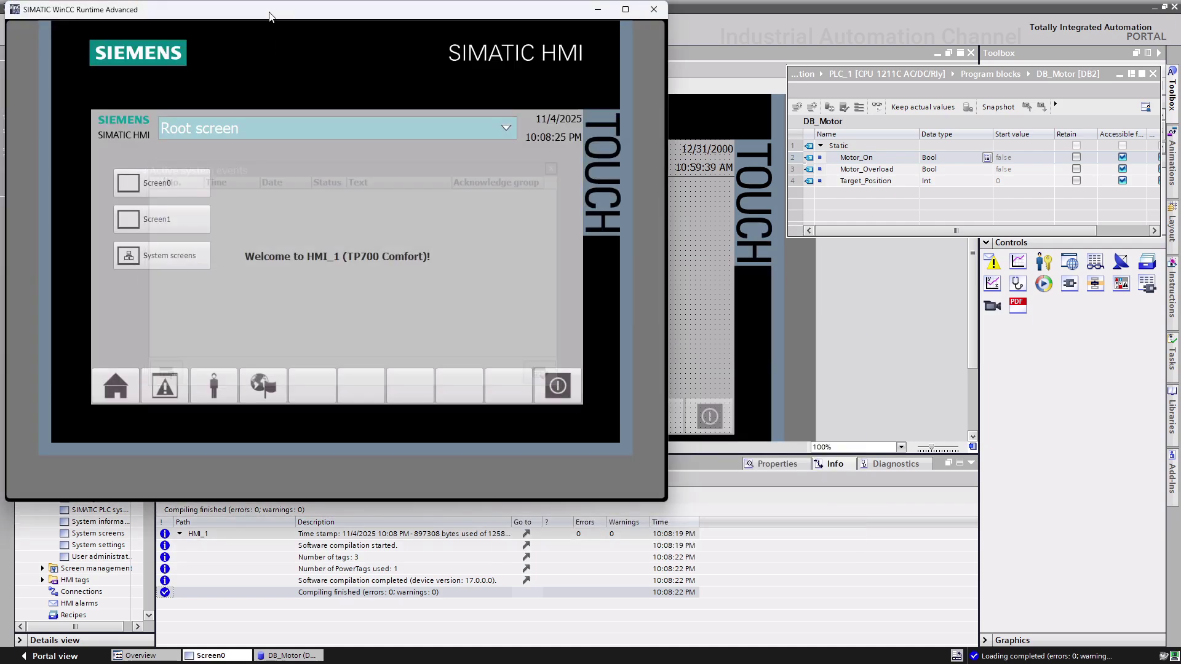
{"action": "left_click", "coordinate": [128, 185]}
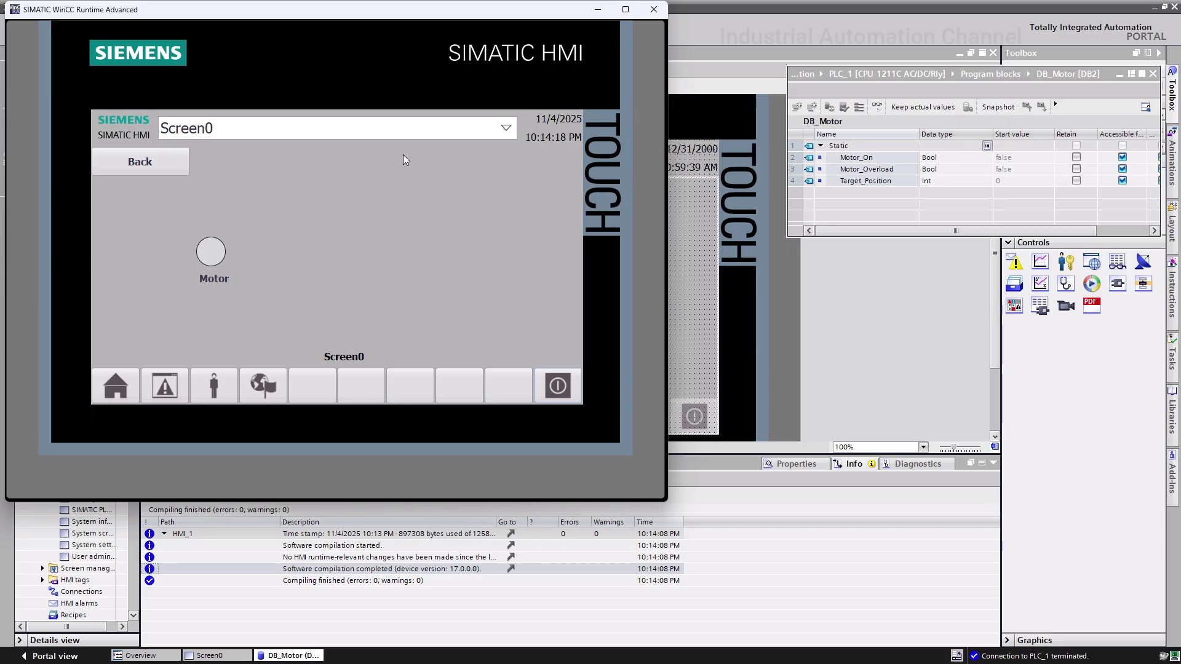
{"action": "left_click", "coordinate": [877, 116]}
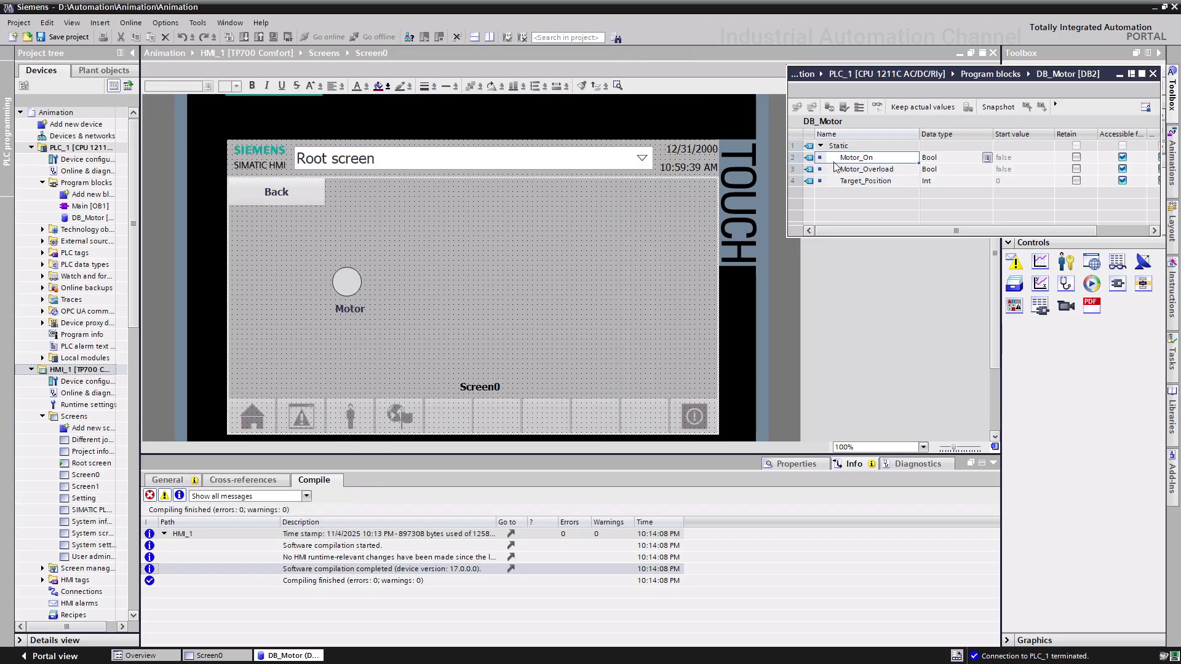
{"action": "left_click", "coordinate": [877, 107]}
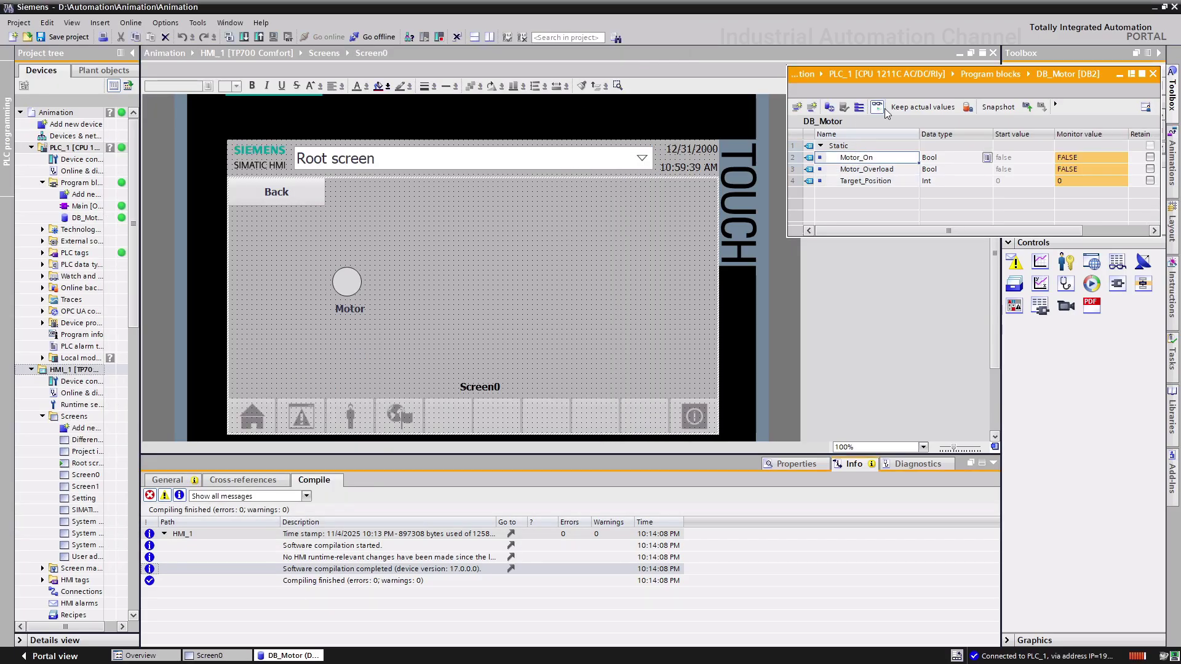
Step: Arrange runtime and TIA Portal side by side and toggle Motor_On to TRUE
{"action": "left_click", "coordinate": [1167, 7]}
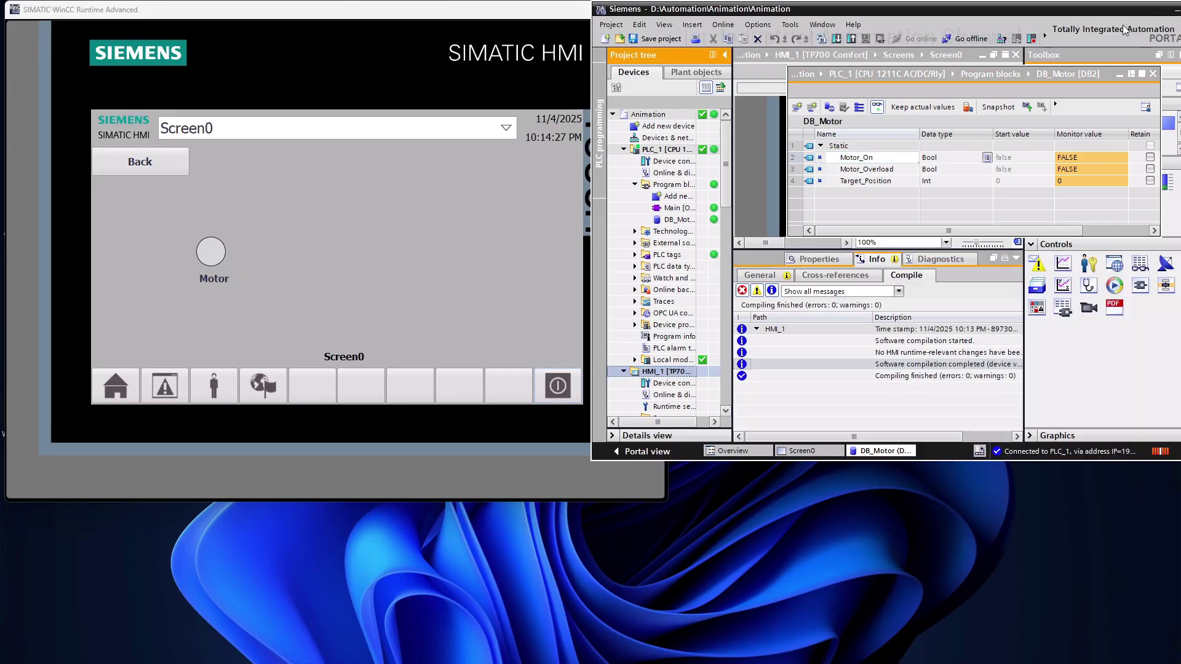
{"action": "left_click", "coordinate": [495, 17]}
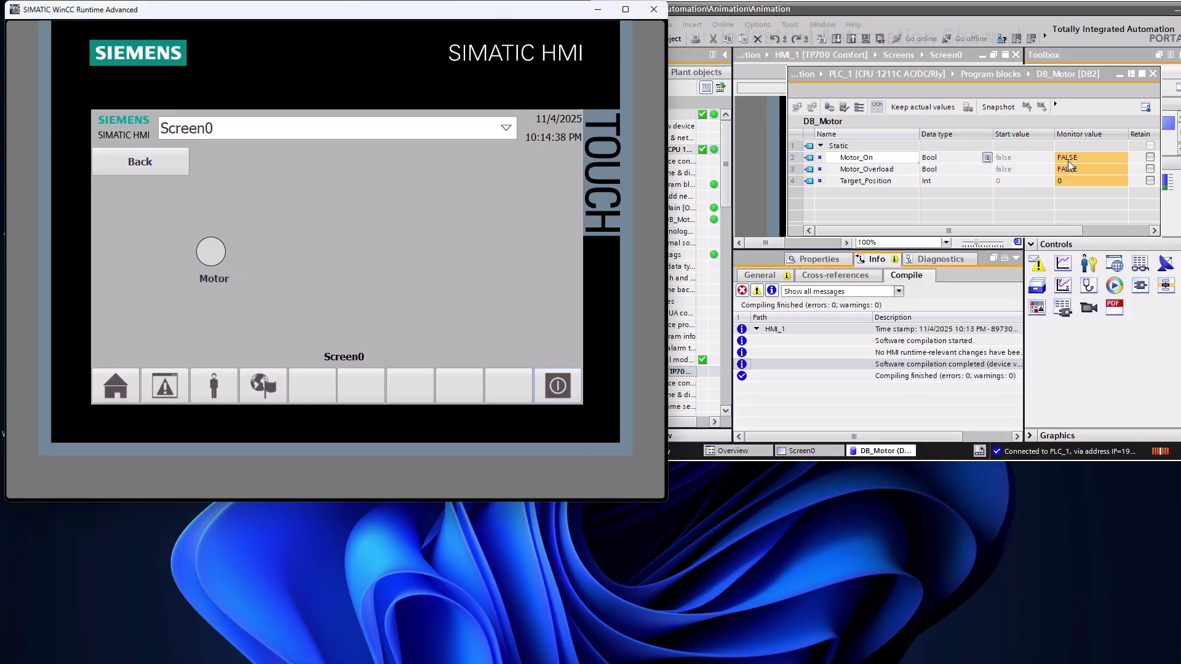
{"action": "right_click", "coordinate": [1071, 157]}
{"action": "left_click", "coordinate": [1089, 167]}
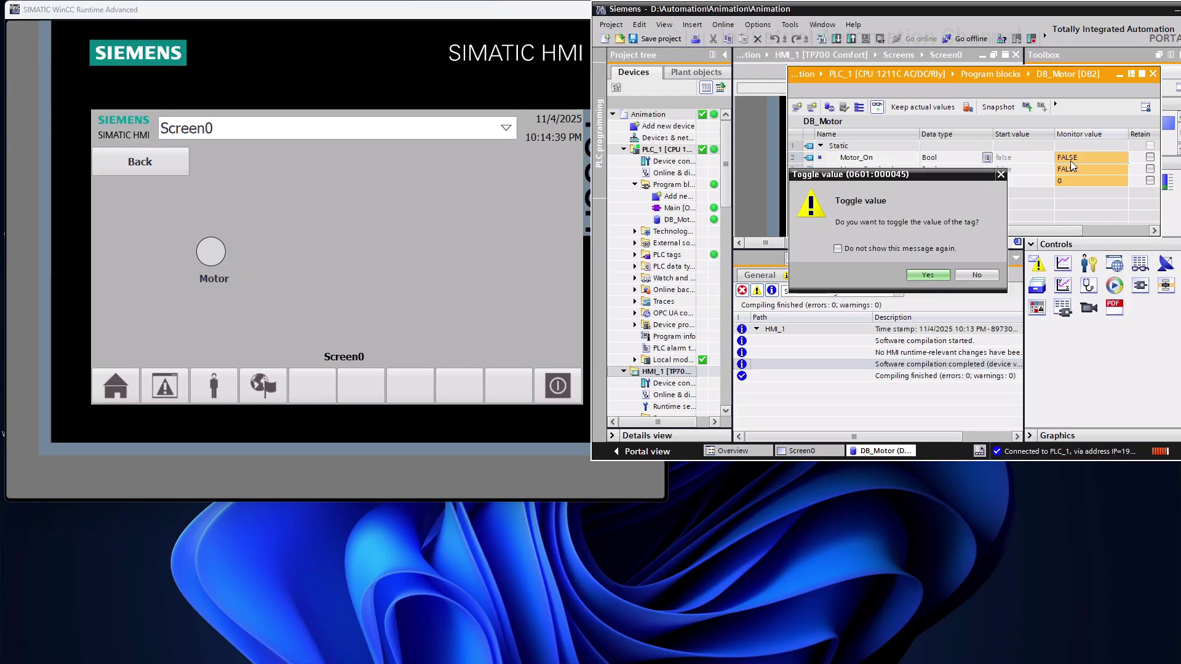
{"action": "left_click", "coordinate": [927, 275]}
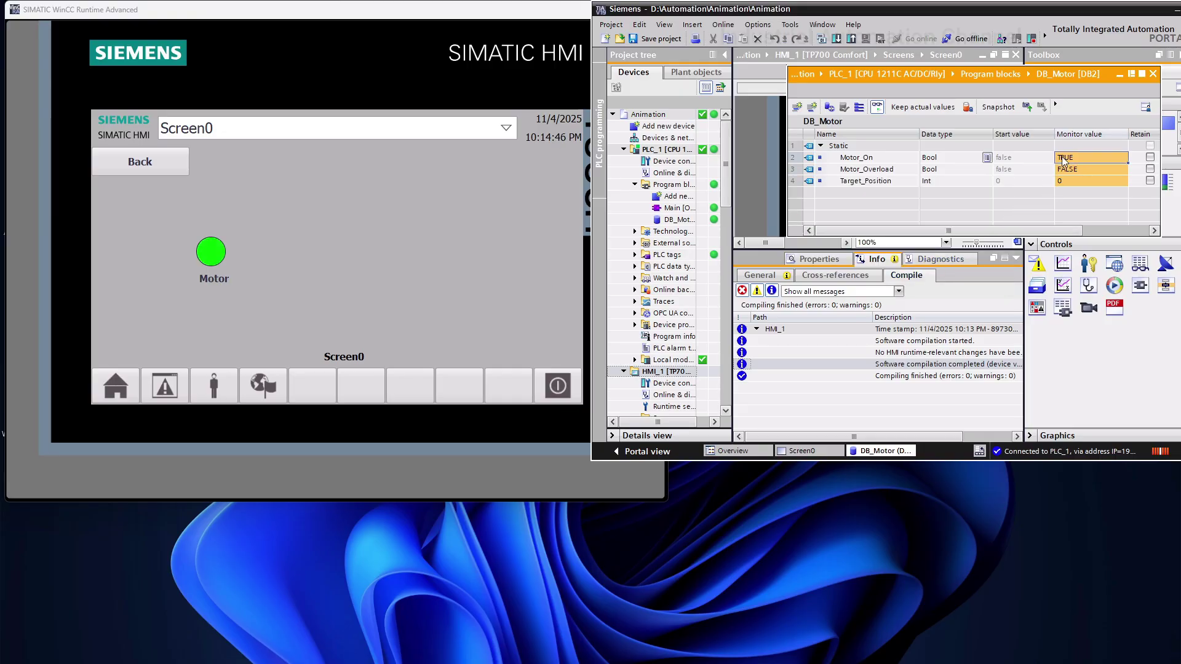
Step: Toggle Motor_On off, on and off again, watching the Motor circle change colour
{"action": "double_click", "coordinate": [1068, 159]}
{"action": "left_click", "coordinate": [927, 276]}
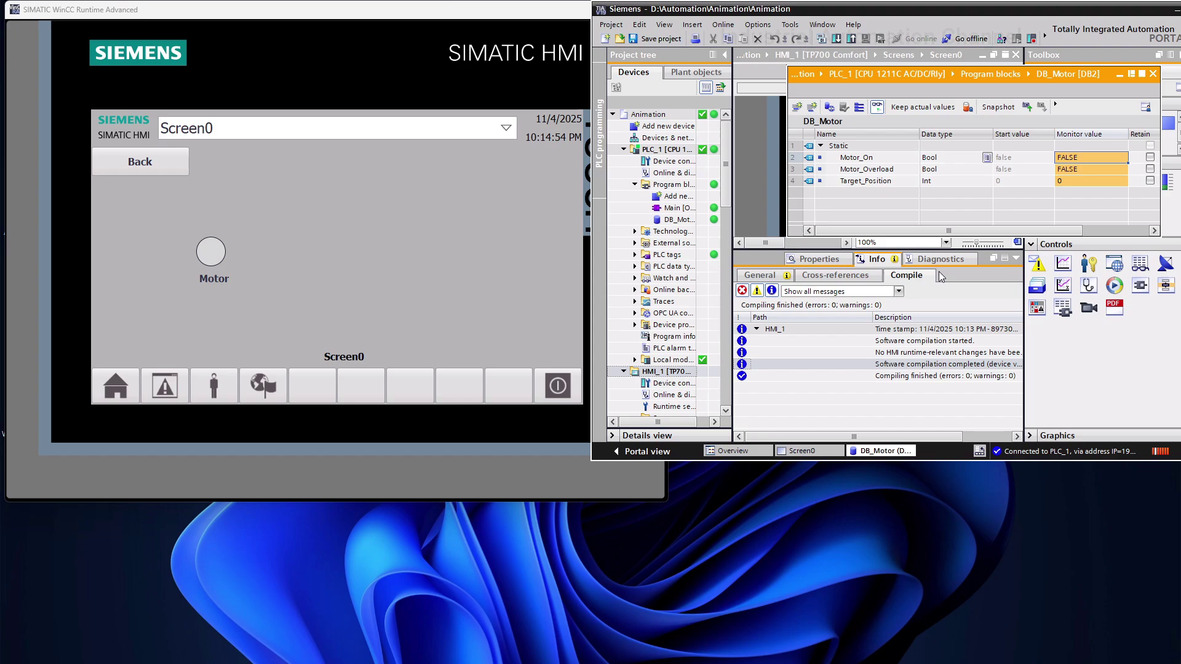
{"action": "double_click", "coordinate": [1067, 159]}
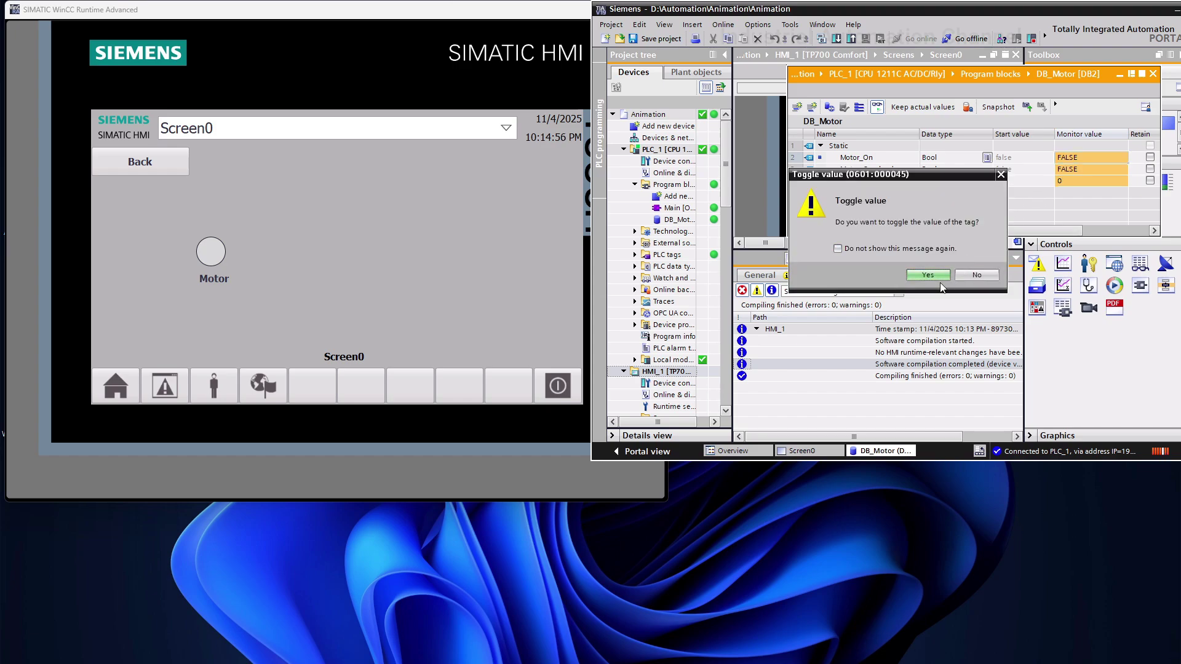
{"action": "left_click", "coordinate": [927, 275]}
{"action": "double_click", "coordinate": [1067, 159]}
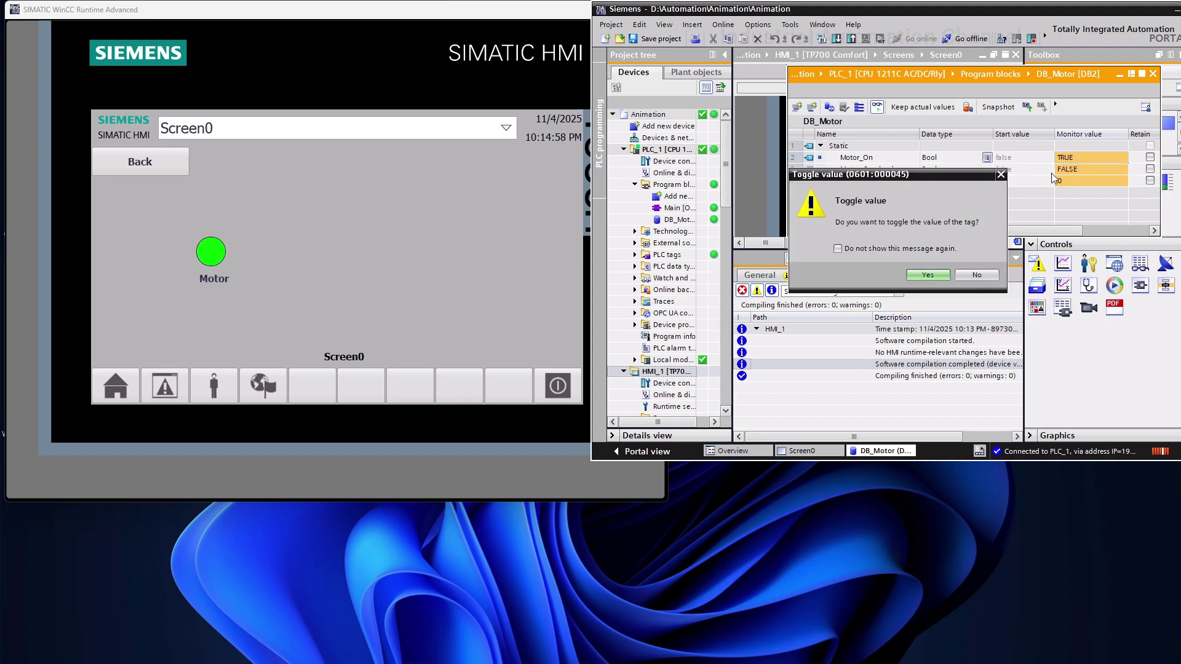
{"action": "left_click", "coordinate": [928, 275]}
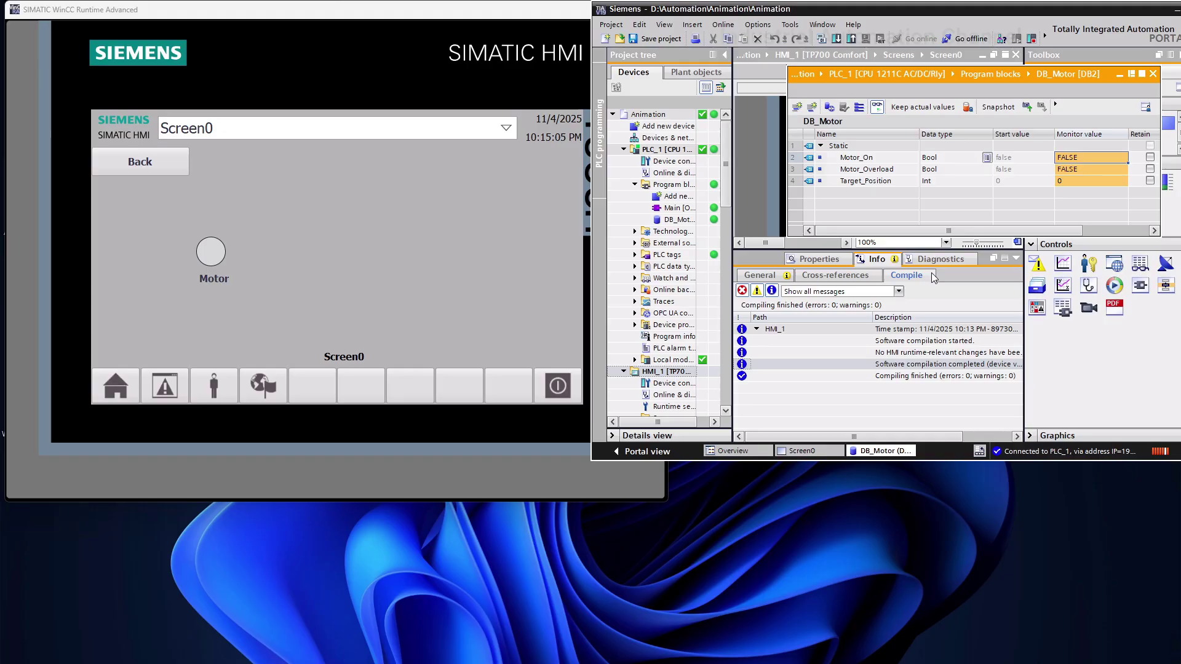
{"action": "left_click_drag", "start_coordinate": [1010, 13], "coordinate": [961, 17]}
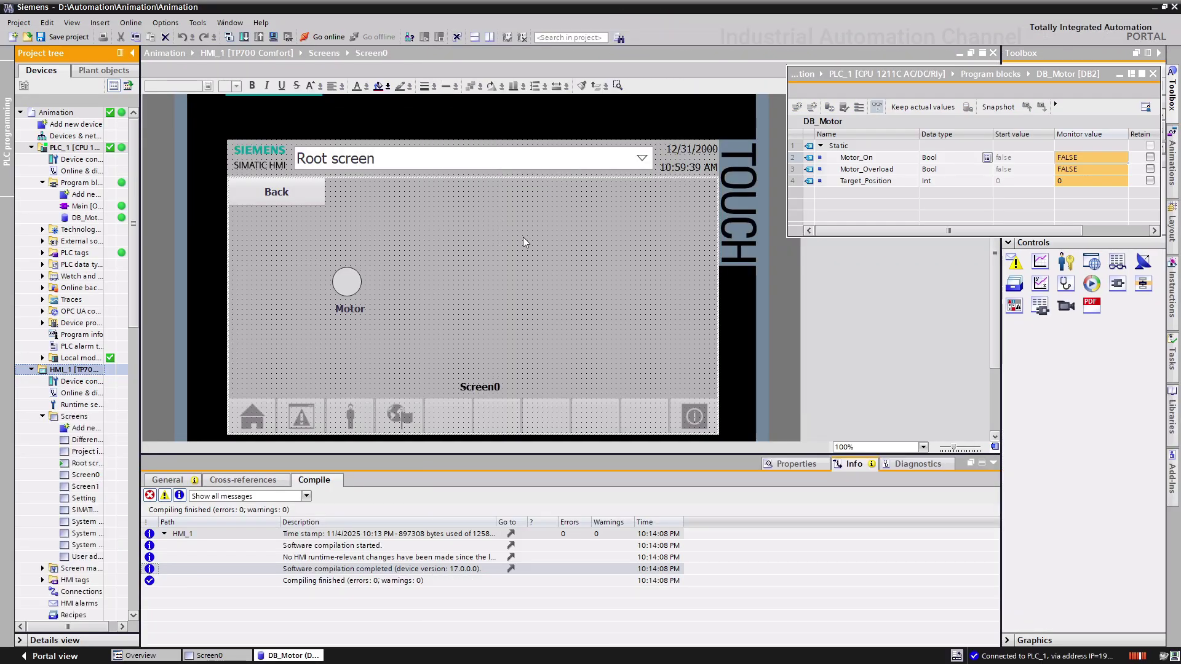
Step: Draw a second circle right of Motor with a Temperature label and nudge it above the text
{"action": "left_click_drag", "start_coordinate": [953, 75], "coordinate": [952, 286]}
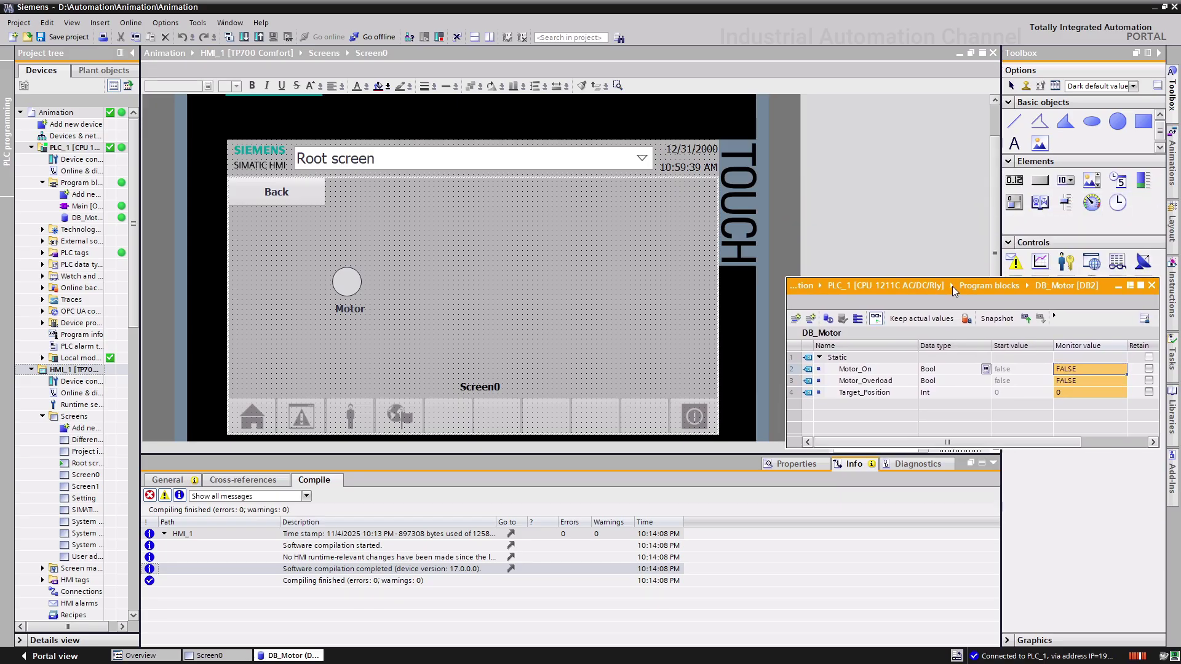
{"action": "left_click_drag", "start_coordinate": [1118, 122], "coordinate": [399, 286]}
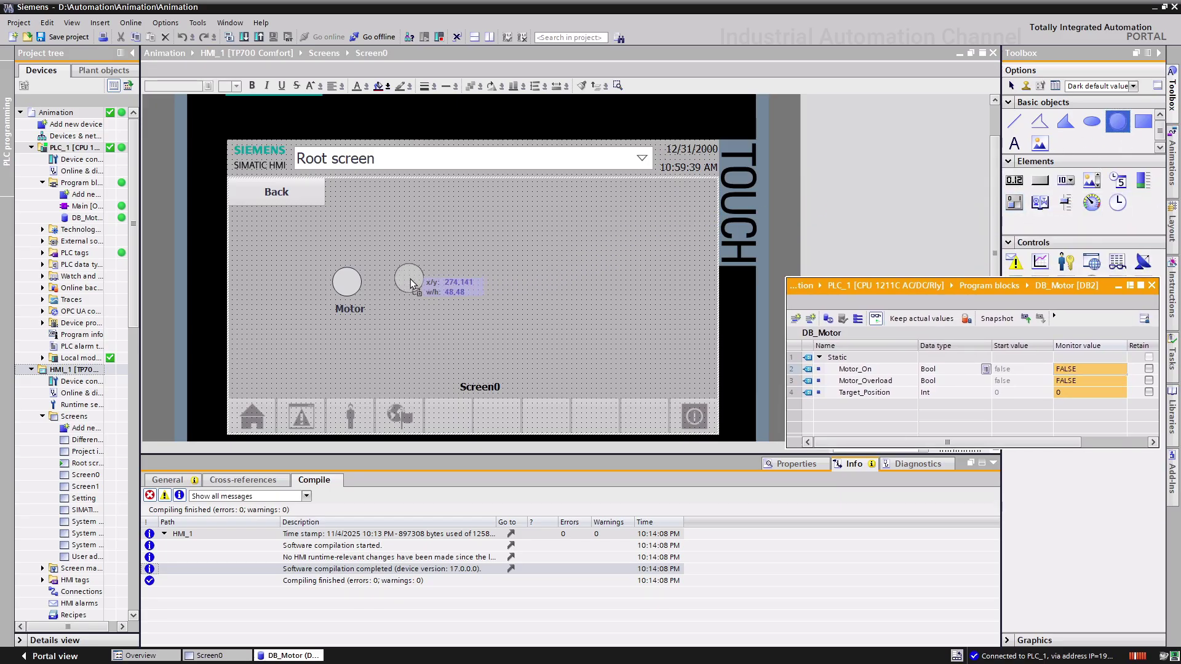
{"action": "left_click", "coordinate": [399, 285]}
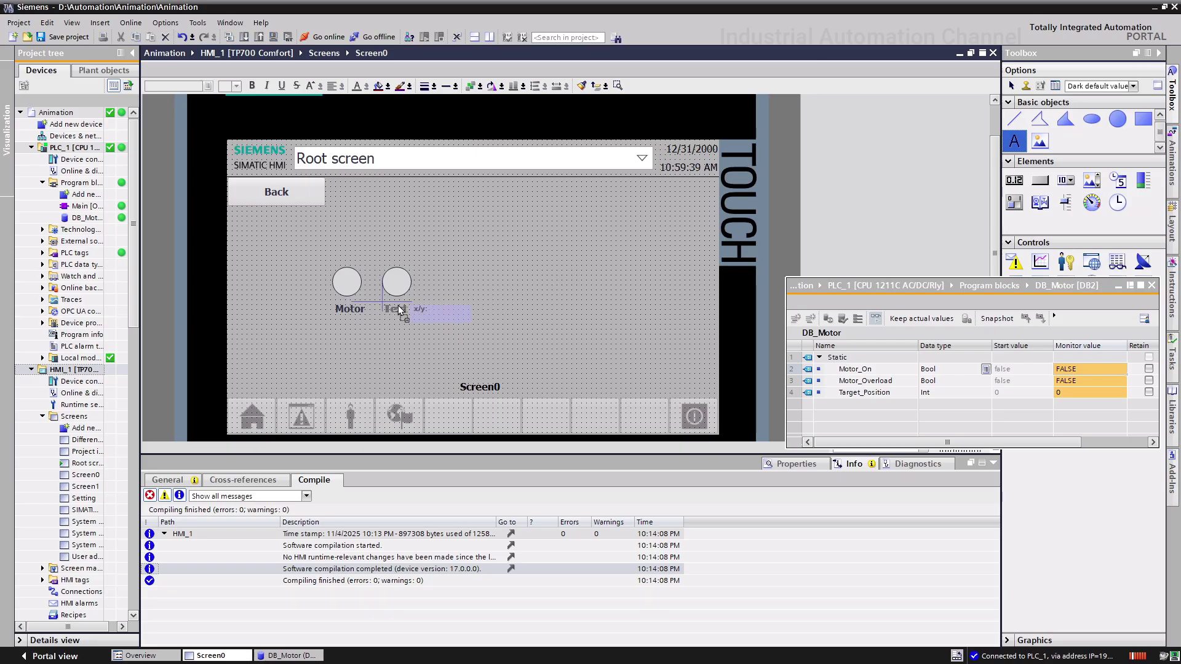
{"action": "left_click", "coordinate": [392, 311]}
{"action": "type", "text": "Temp"}
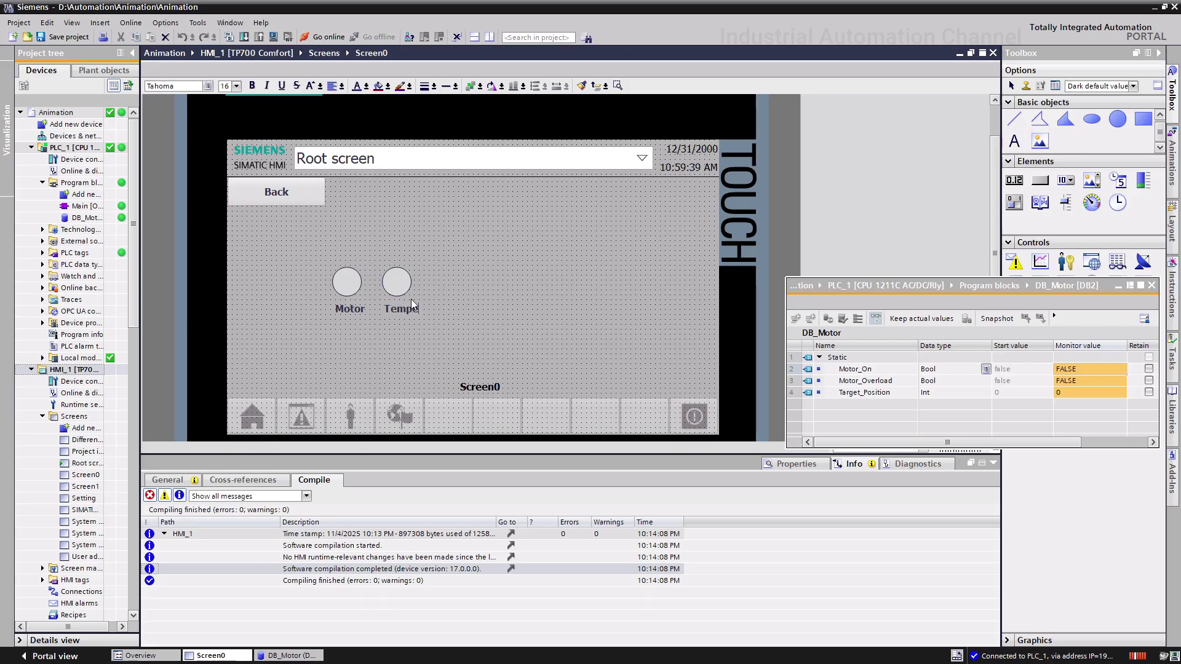
{"action": "type", "text": "e"}
{"action": "key", "text": "Return"}
{"action": "left_click", "coordinate": [399, 285]}
{"action": "left_click_drag", "start_coordinate": [398, 282], "coordinate": [409, 289]}
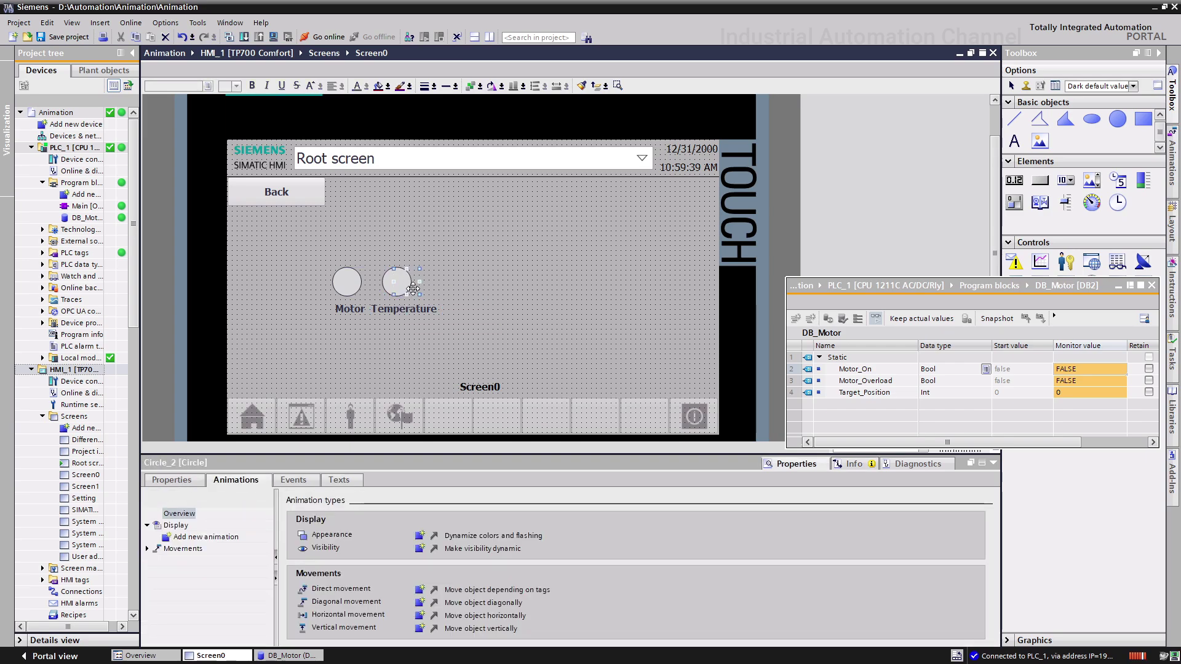
Step: Add an Appearance animation to the Temperature circle and create Int Temp_Value in DB_Motor
{"action": "double_click", "coordinate": [206, 537]}
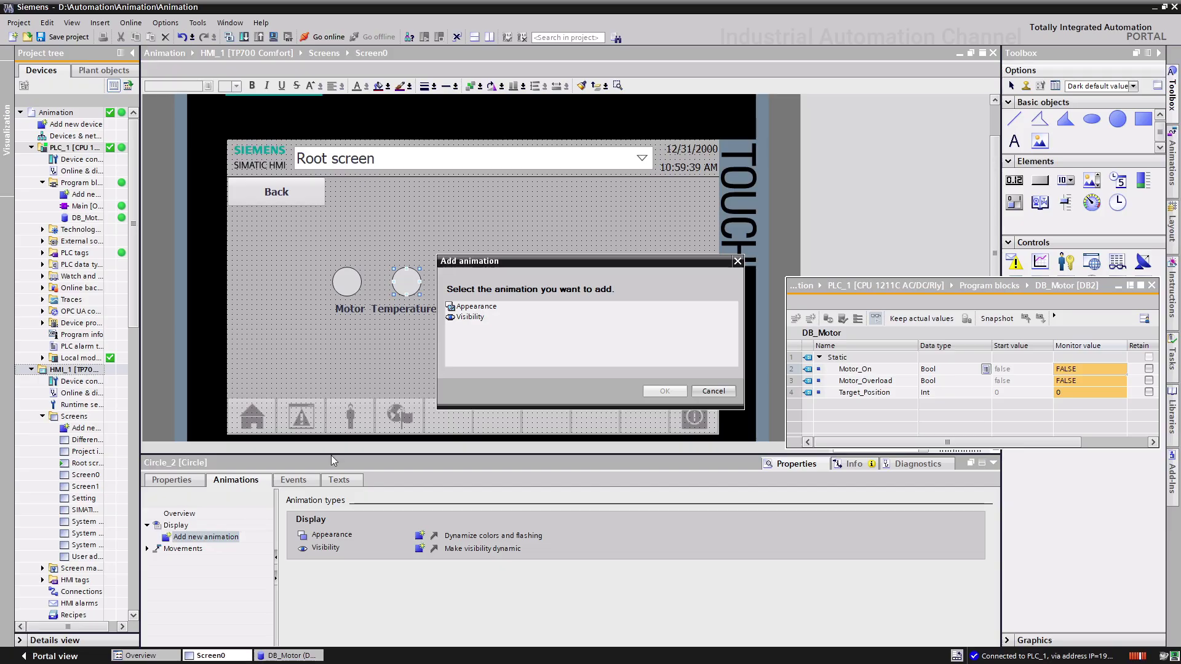
{"action": "double_click", "coordinate": [480, 307]}
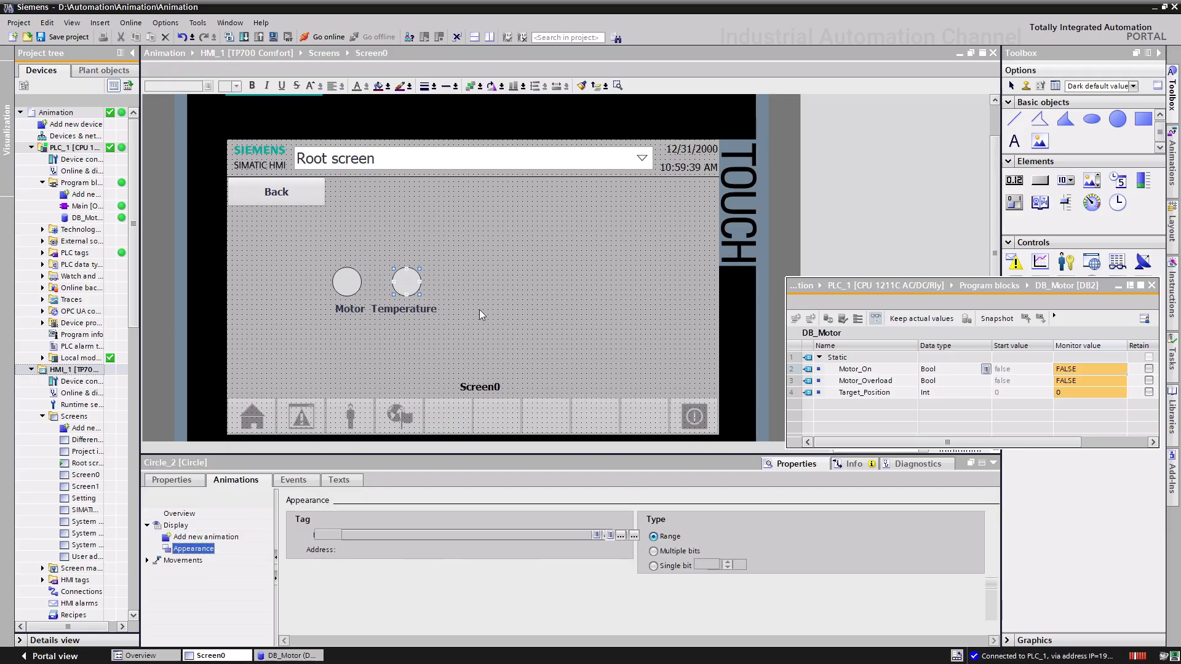
{"action": "left_click", "coordinate": [872, 393]}
{"action": "left_click", "coordinate": [797, 320]}
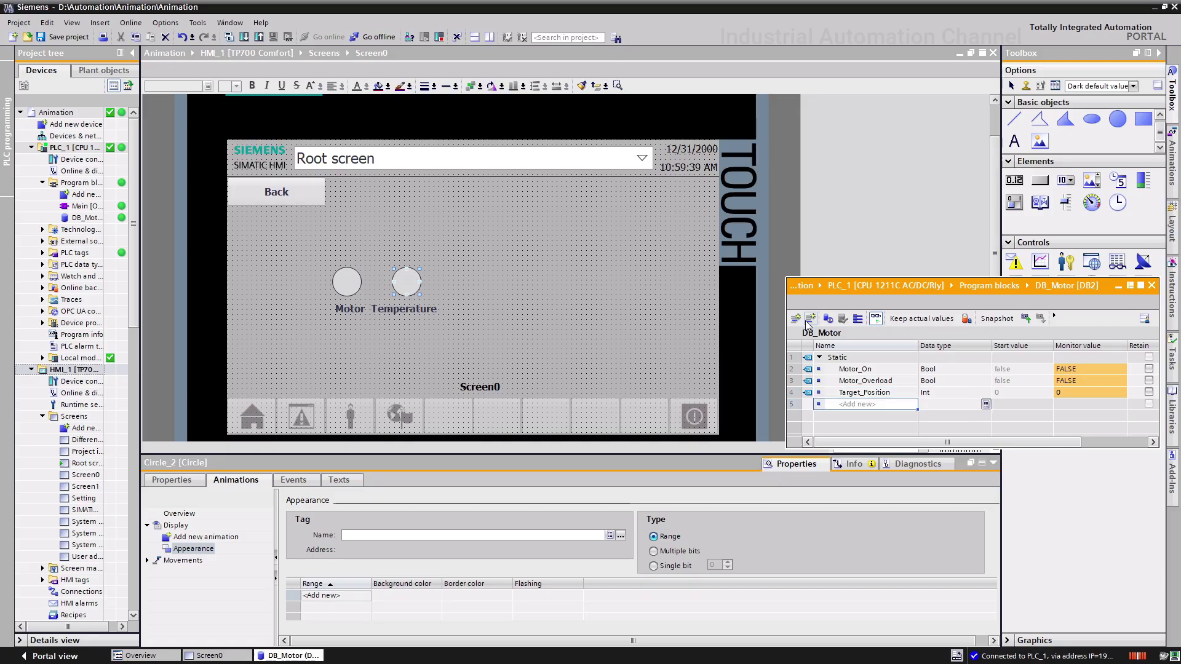
{"action": "left_click", "coordinate": [843, 406]}
{"action": "type", "text": "Temp_Value"}
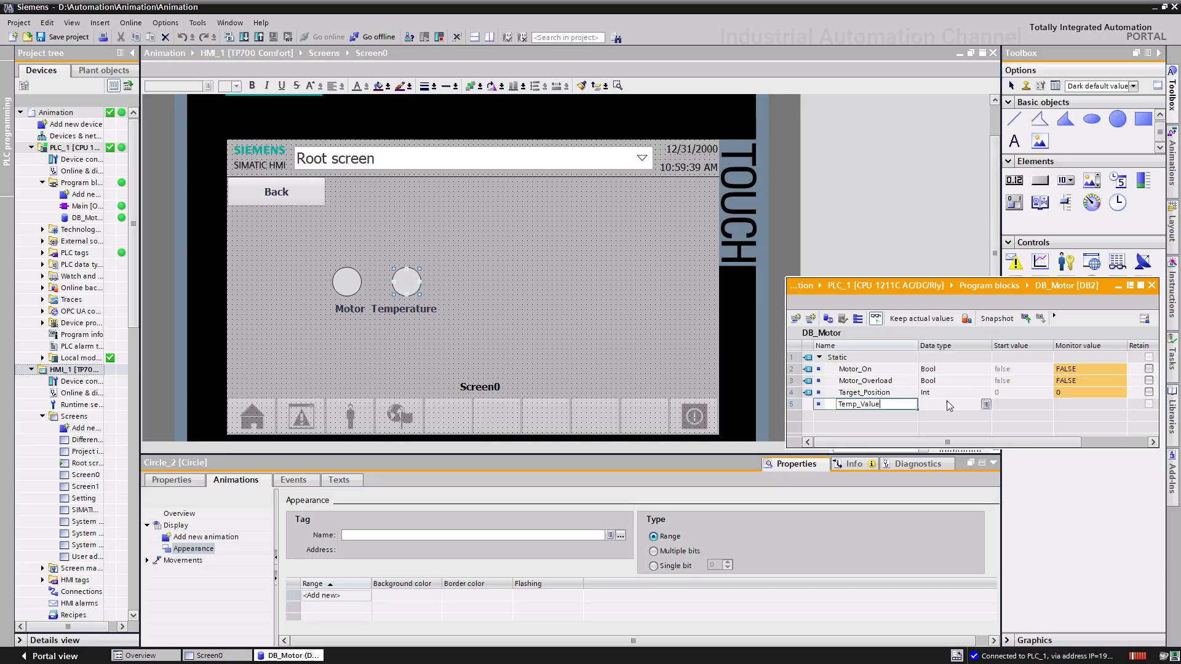
{"action": "key", "text": "Tab"}
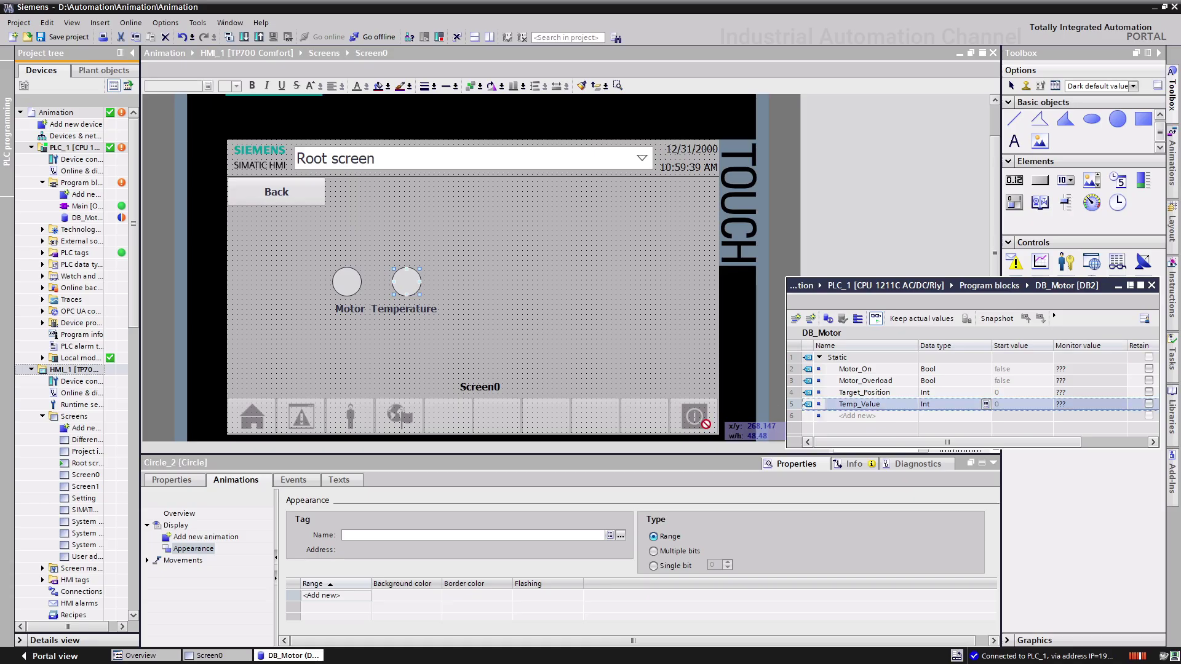
Step: Link Temp_Value as the animation tag and download to PLC_1 with re-initialize and Load
{"action": "left_click_drag", "start_coordinate": [807, 407], "coordinate": [537, 536]}
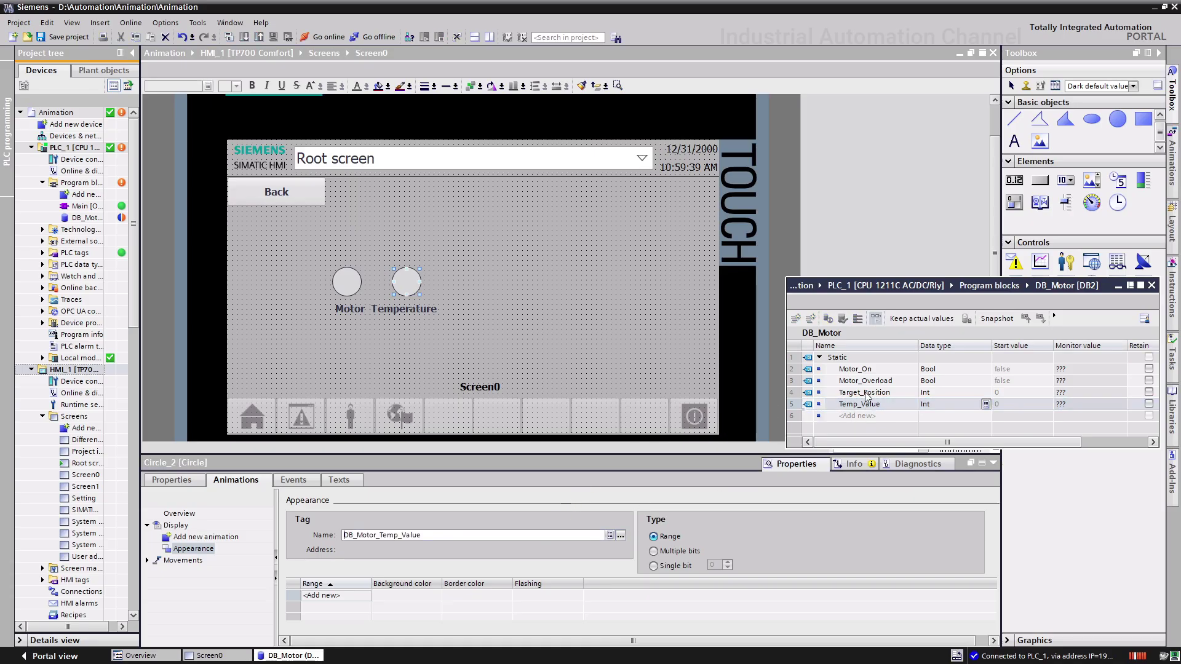
{"action": "left_click", "coordinate": [871, 359]}
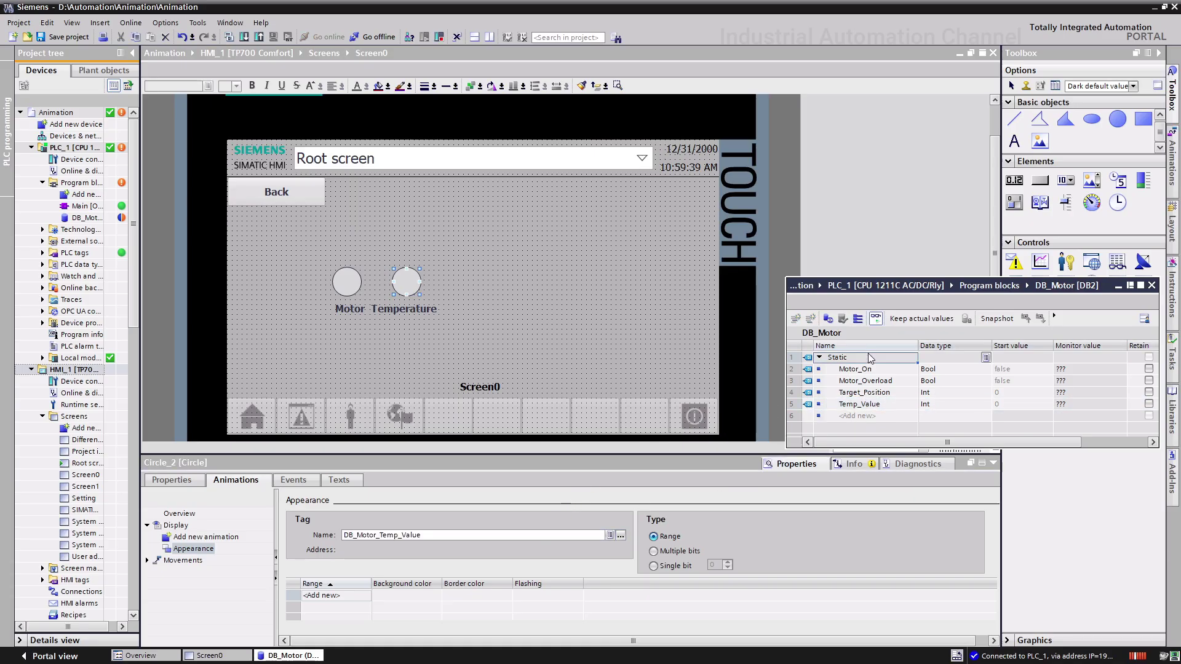
{"action": "left_click", "coordinate": [245, 37]}
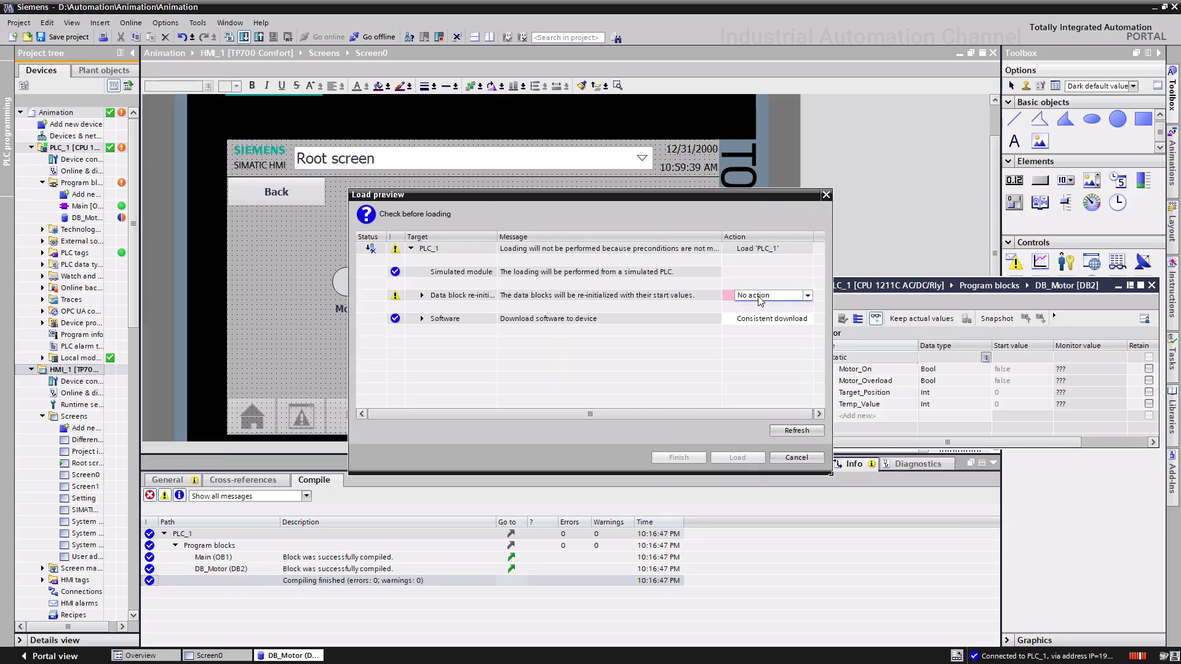
{"action": "left_click", "coordinate": [771, 295]}
{"action": "left_click", "coordinate": [735, 458]}
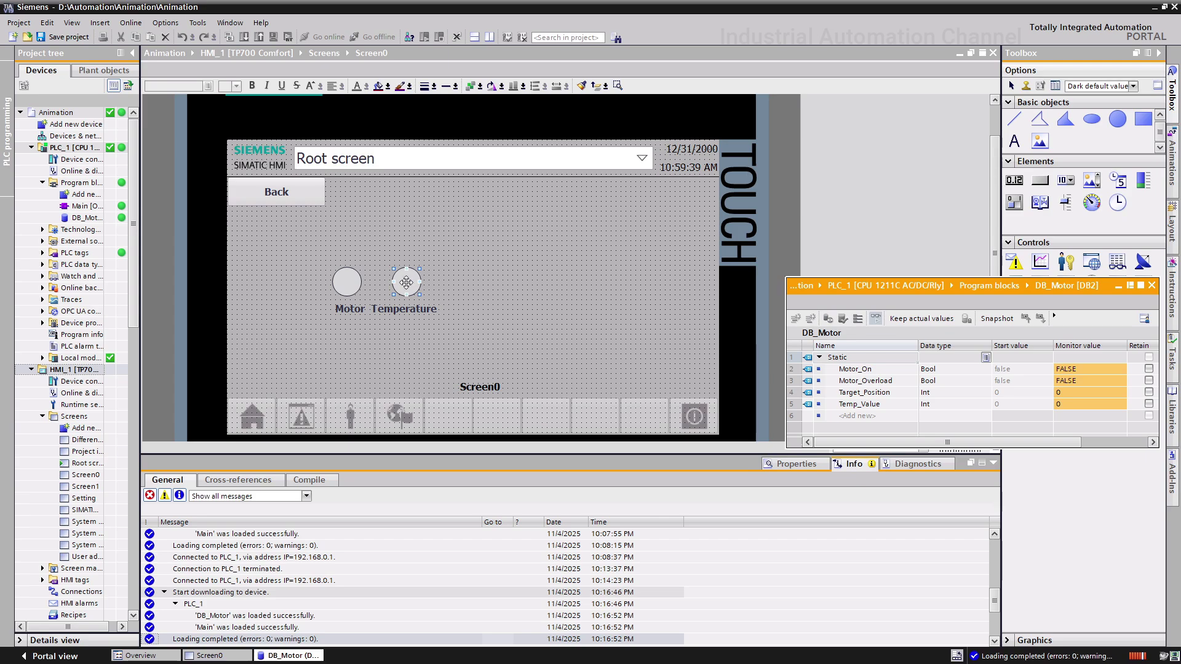
{"action": "left_click", "coordinate": [406, 282]}
Step: Add Temperature circle ranges 0–5 cyan and 6–11 green in the Appearance animation
{"action": "left_click", "coordinate": [796, 465]}
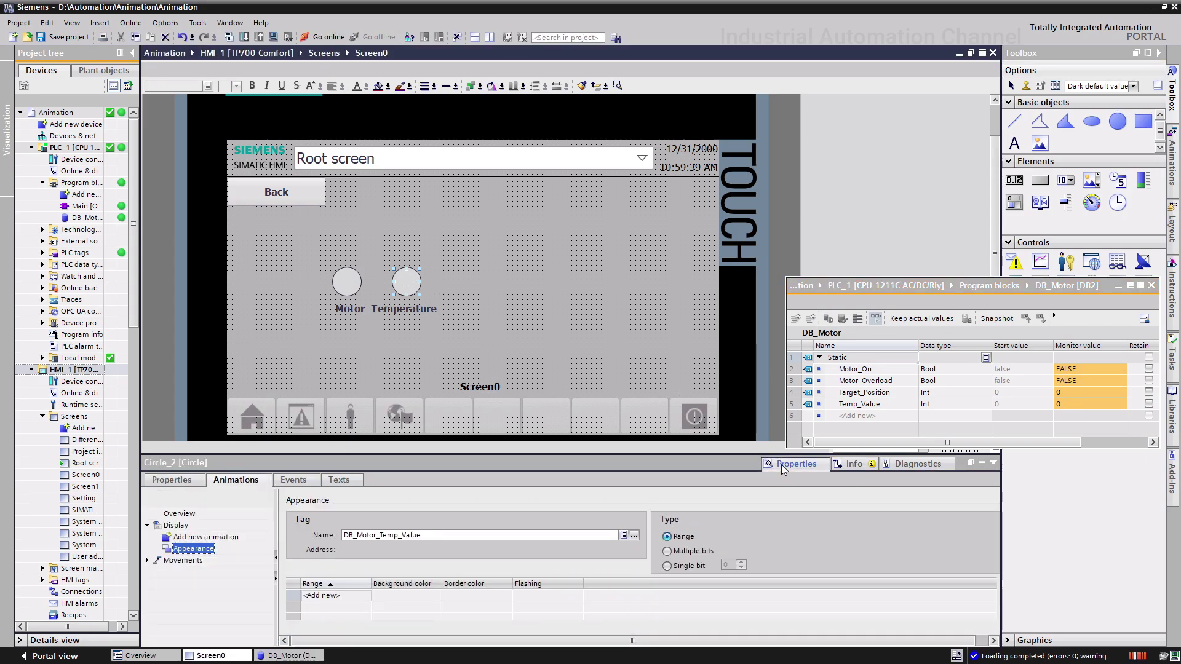
{"action": "left_click", "coordinate": [320, 596]}
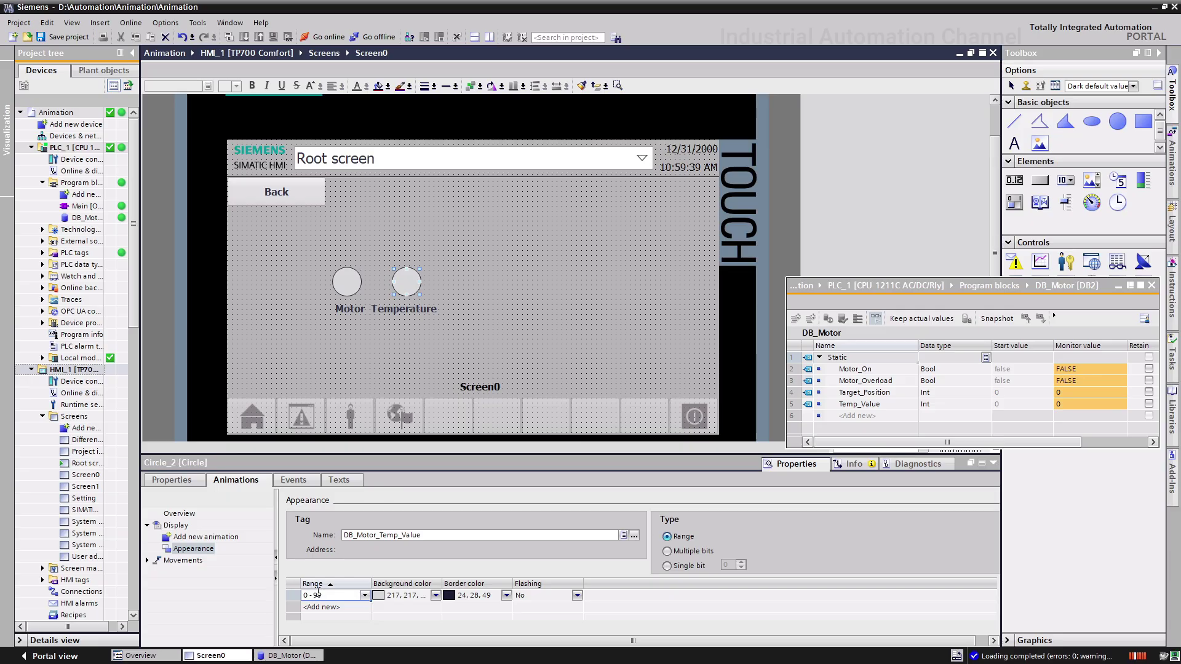
{"action": "key", "text": "BackSpace"}
{"action": "type", "text": "5"}
{"action": "left_click", "coordinate": [435, 595]}
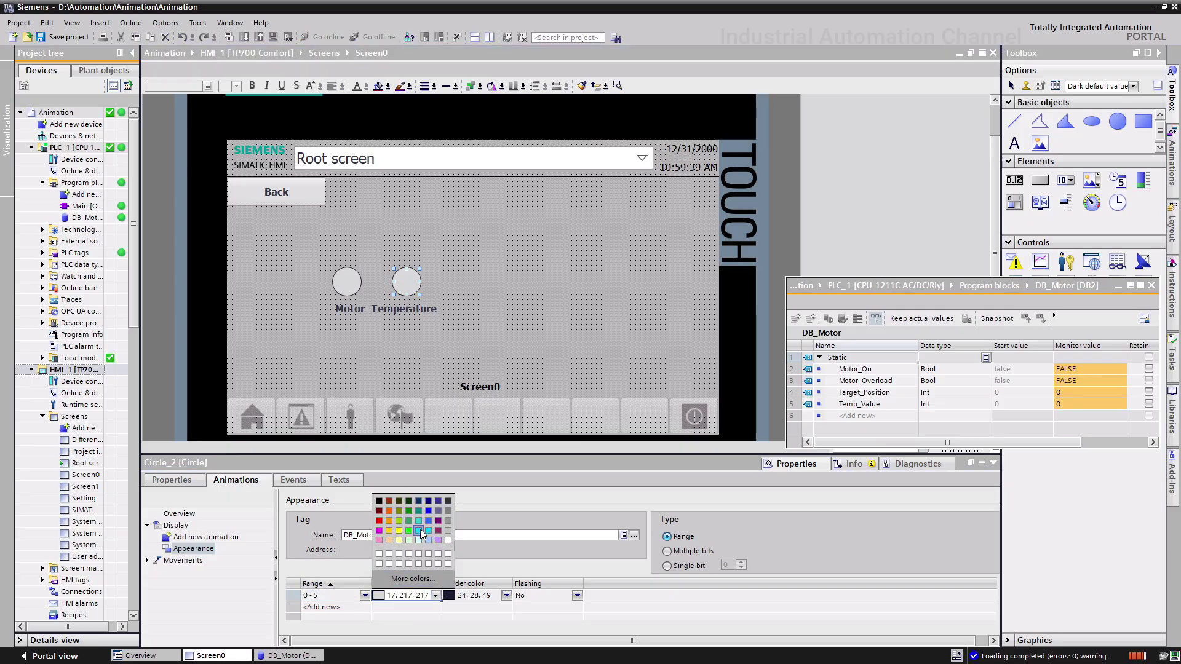
{"action": "left_click", "coordinate": [420, 529]}
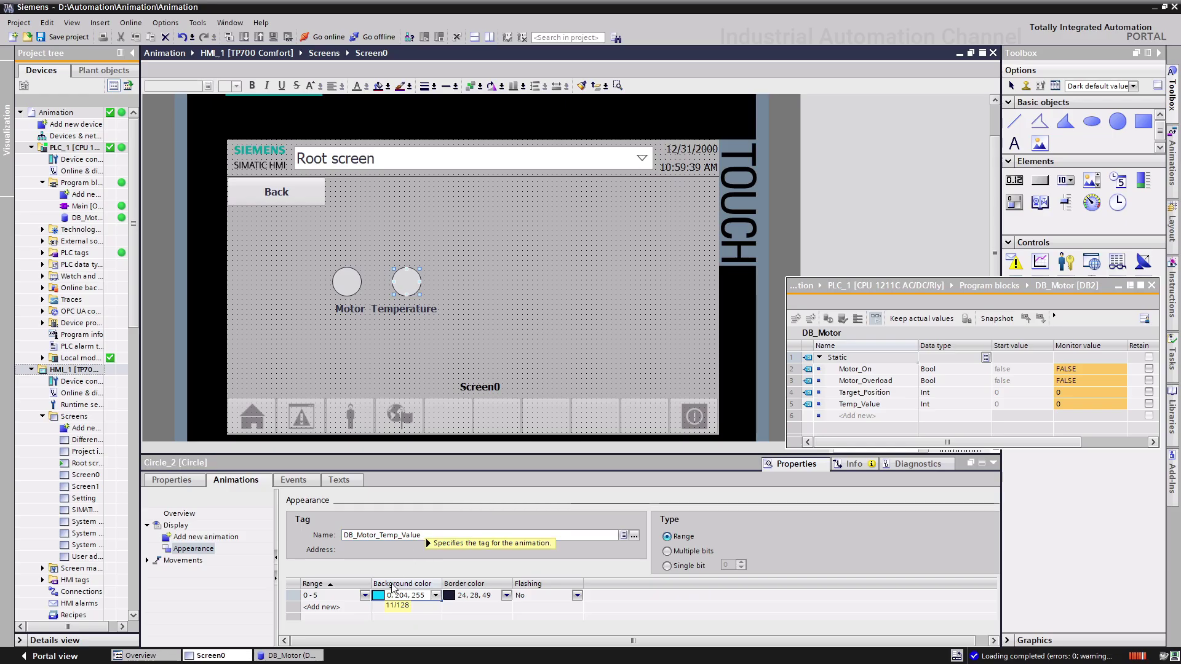
{"action": "double_click", "coordinate": [323, 607]}
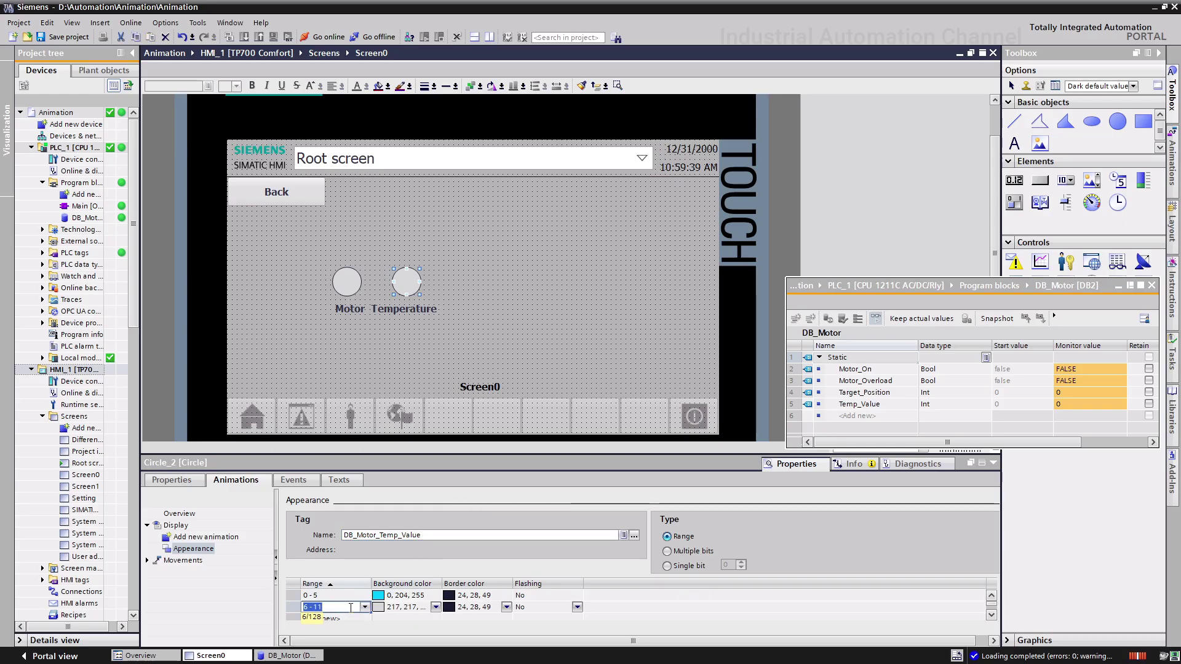
{"action": "left_click", "coordinate": [436, 608]}
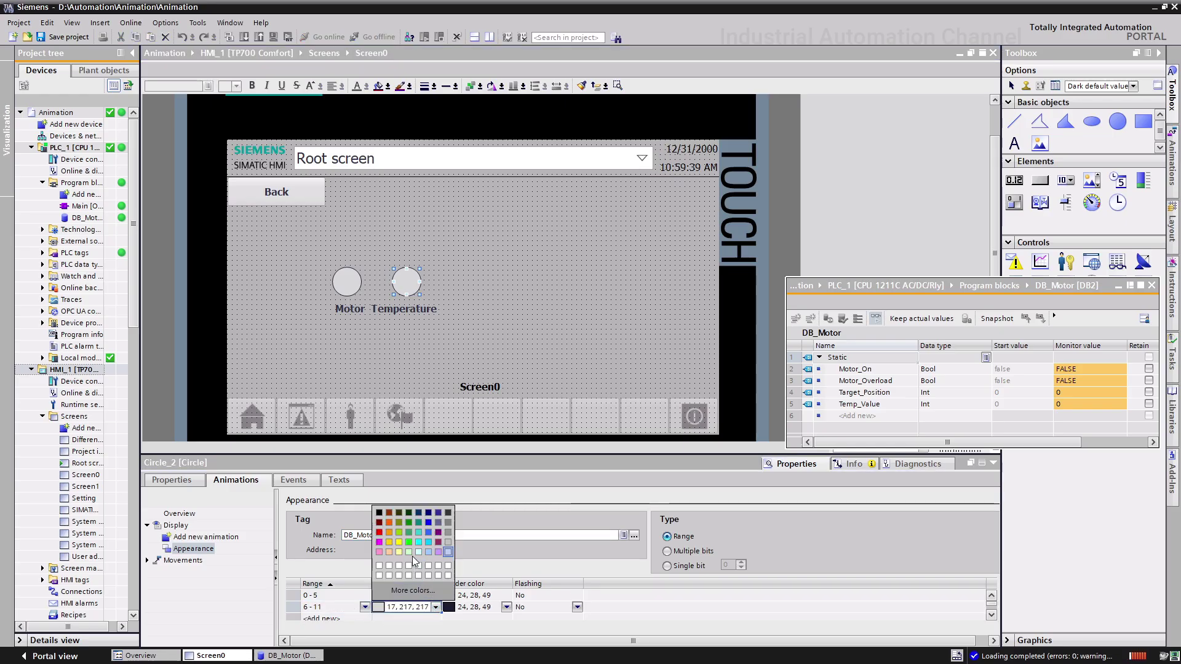
{"action": "left_click", "coordinate": [402, 544]}
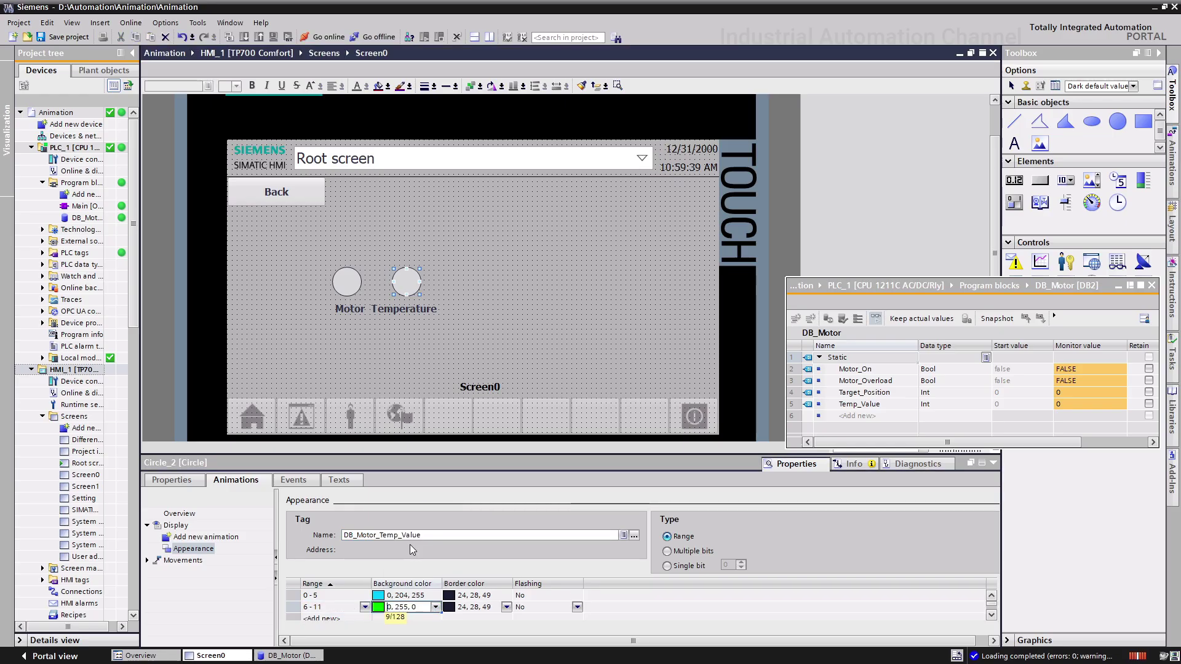
Step: Add range 12–17 red with Flashing set to Yes
{"action": "double_click", "coordinate": [354, 619]}
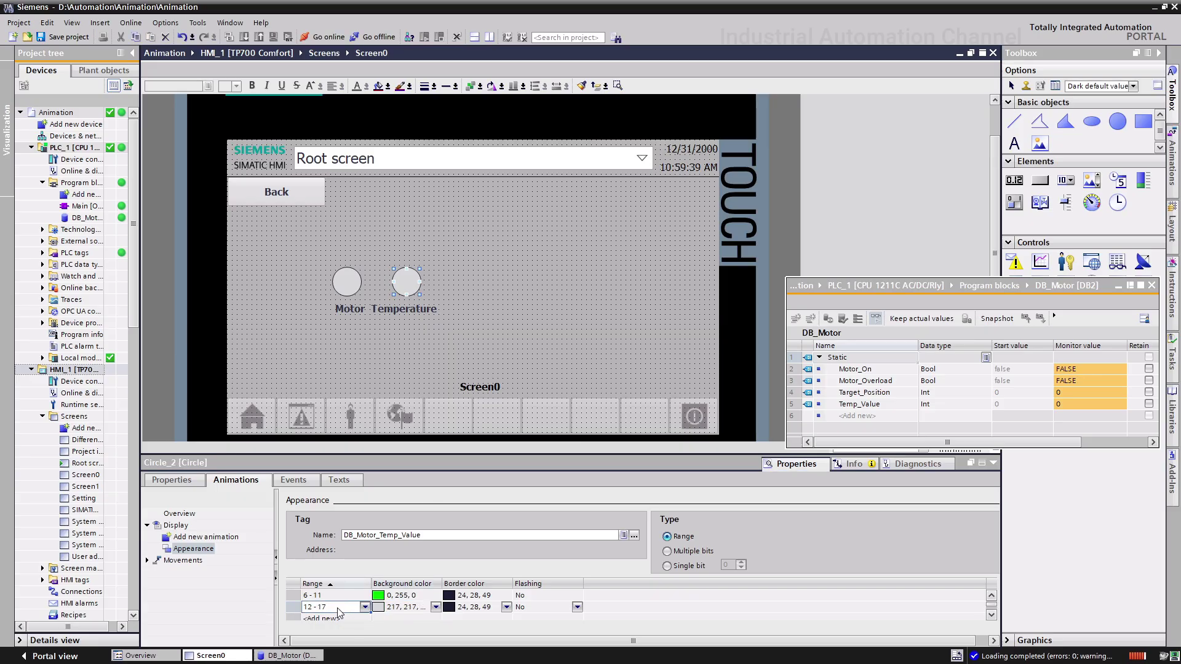
{"action": "left_click", "coordinate": [436, 607]}
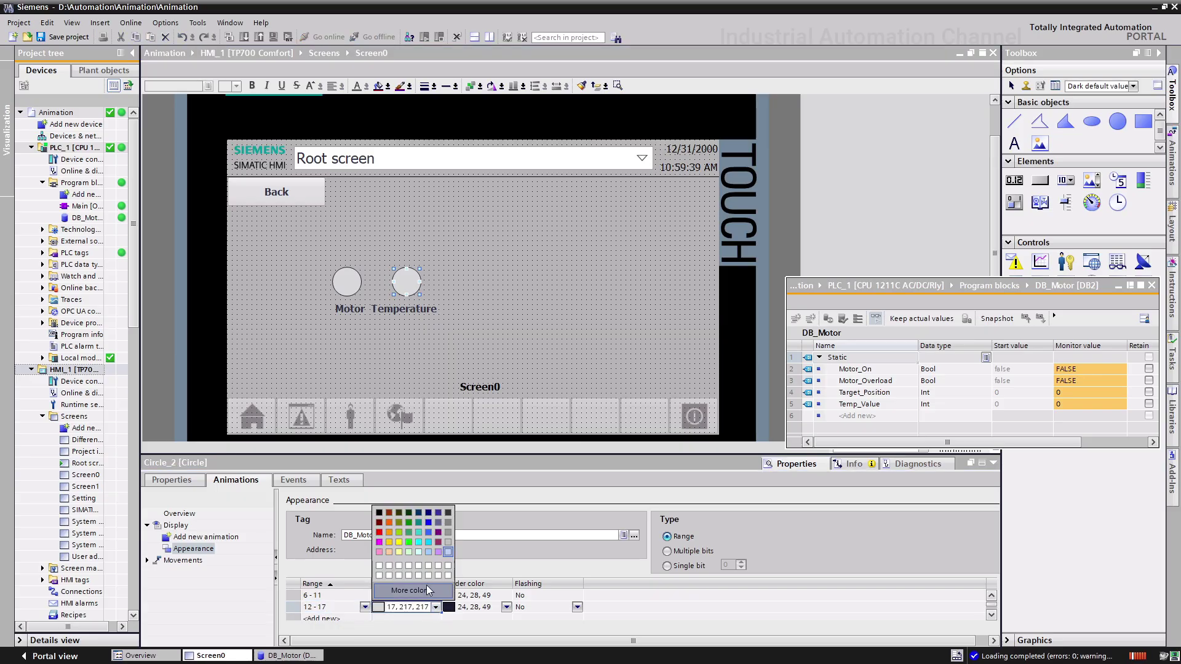
{"action": "left_click", "coordinate": [380, 523]}
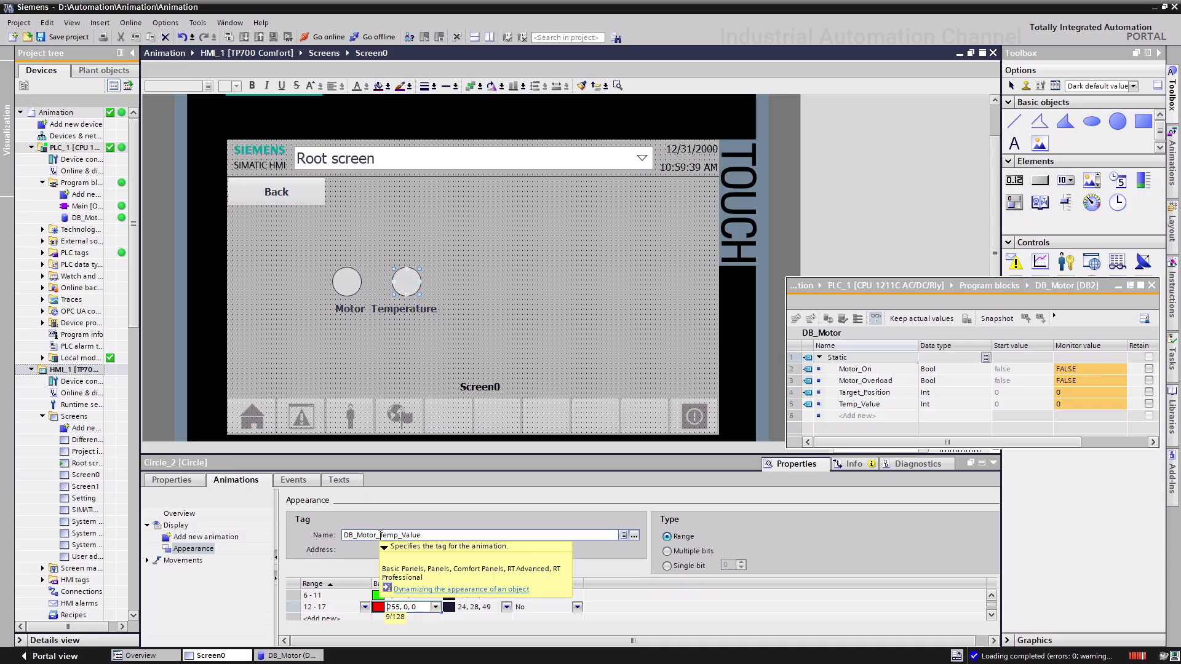
{"action": "left_click", "coordinate": [561, 626]}
{"action": "left_click", "coordinate": [578, 609]}
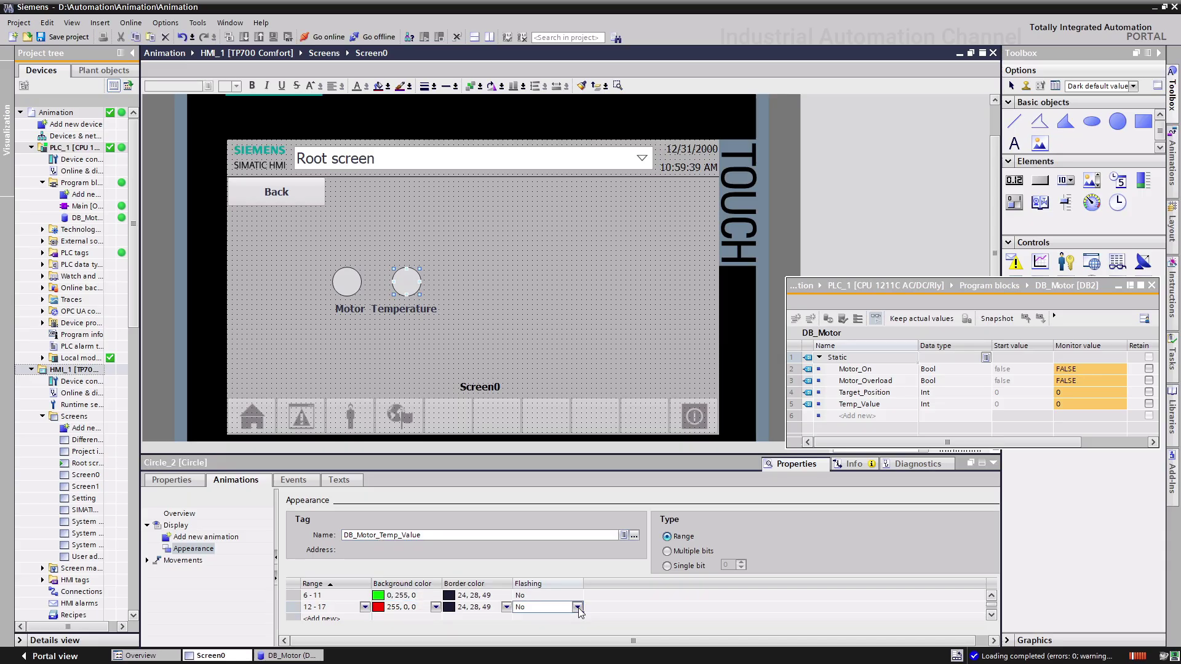
{"action": "left_click", "coordinate": [579, 610]}
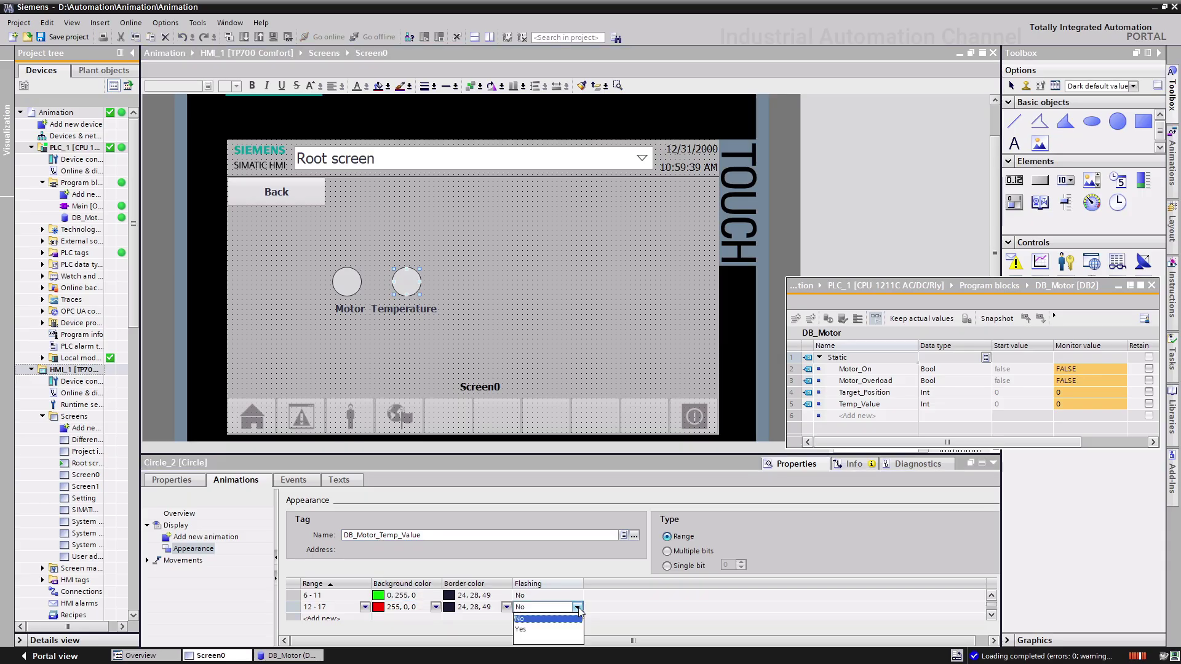
{"action": "left_click", "coordinate": [556, 456]}
{"action": "left_click_drag", "start_coordinate": [557, 450], "coordinate": [556, 392]}
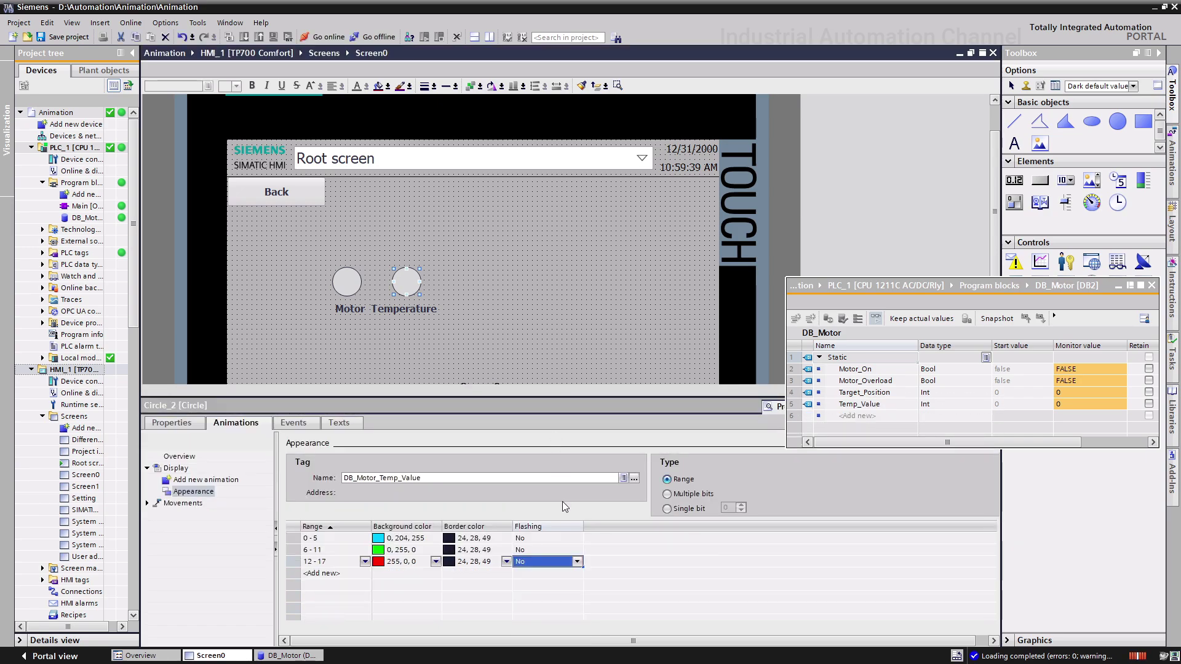
{"action": "left_click", "coordinate": [578, 563]}
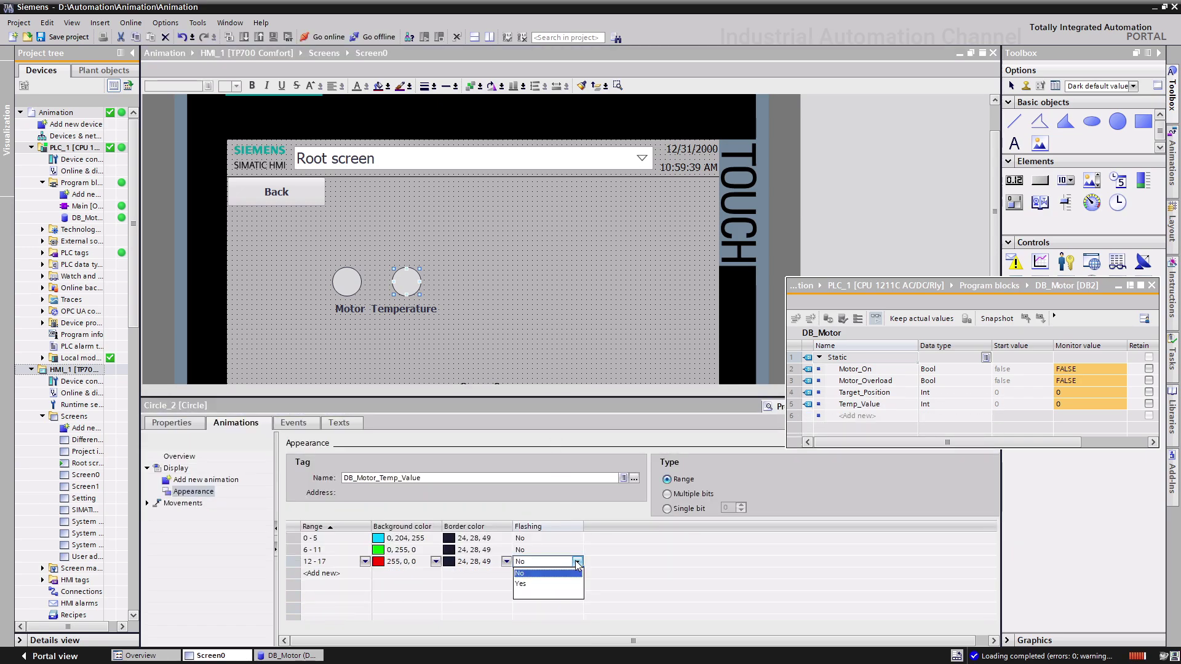
{"action": "left_click", "coordinate": [545, 584]}
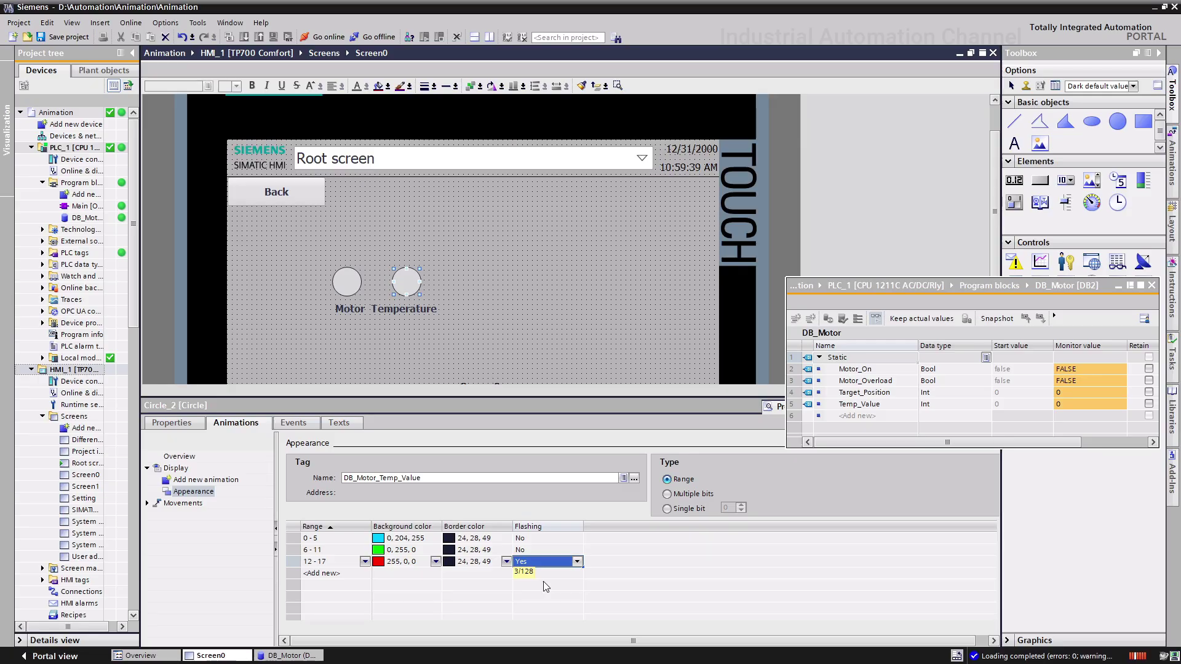
{"action": "left_click", "coordinate": [113, 379]}
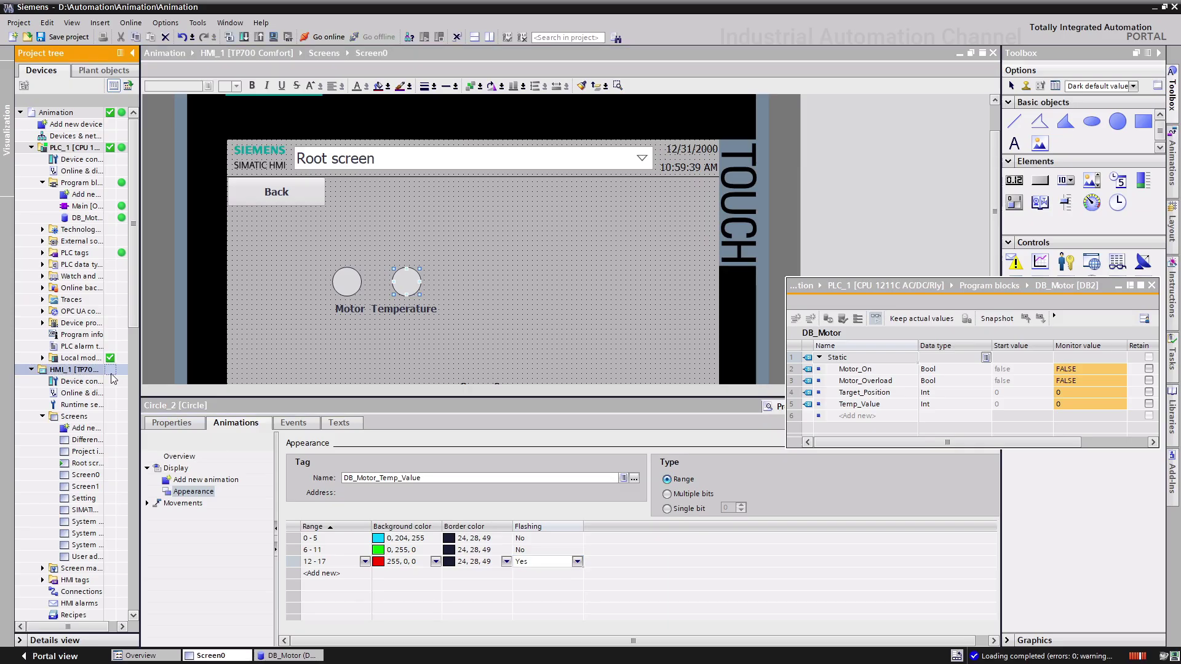
Step: Save the project, start the HMI simulation and show Screen0 in runtime
{"action": "left_click", "coordinate": [68, 38]}
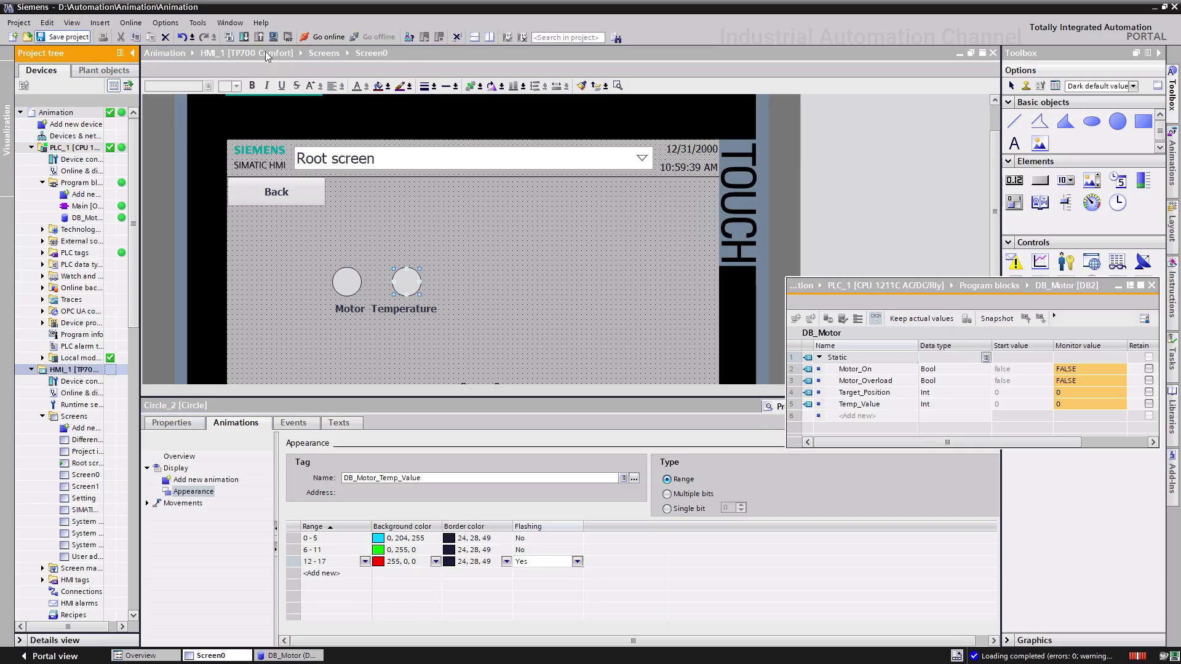
{"action": "left_click", "coordinate": [274, 37]}
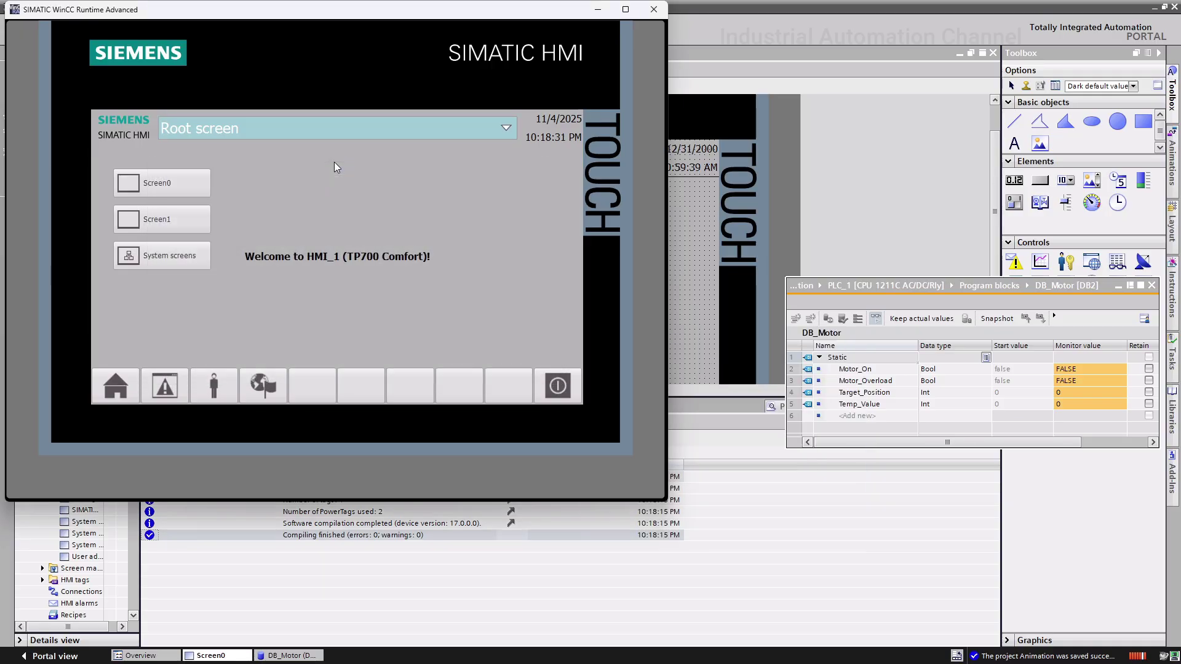
{"action": "left_click", "coordinate": [130, 183]}
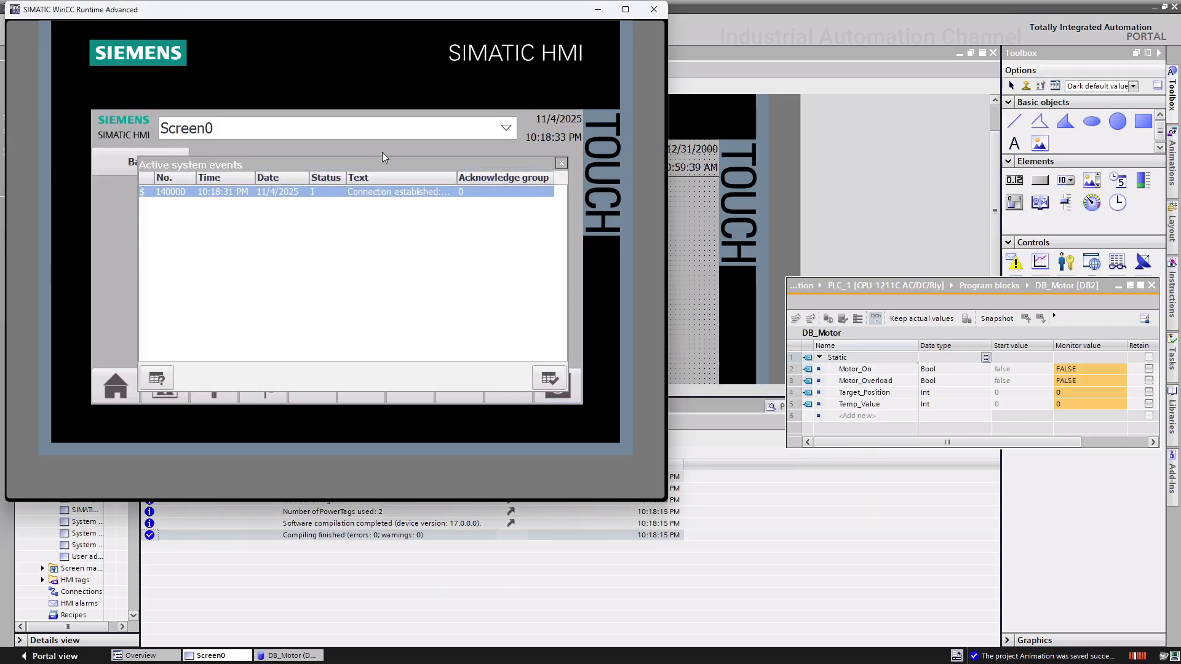
Step: Modify Temp_Value online to 2 then 7 and watch the runtime circle colour
{"action": "left_click", "coordinate": [1153, 7]}
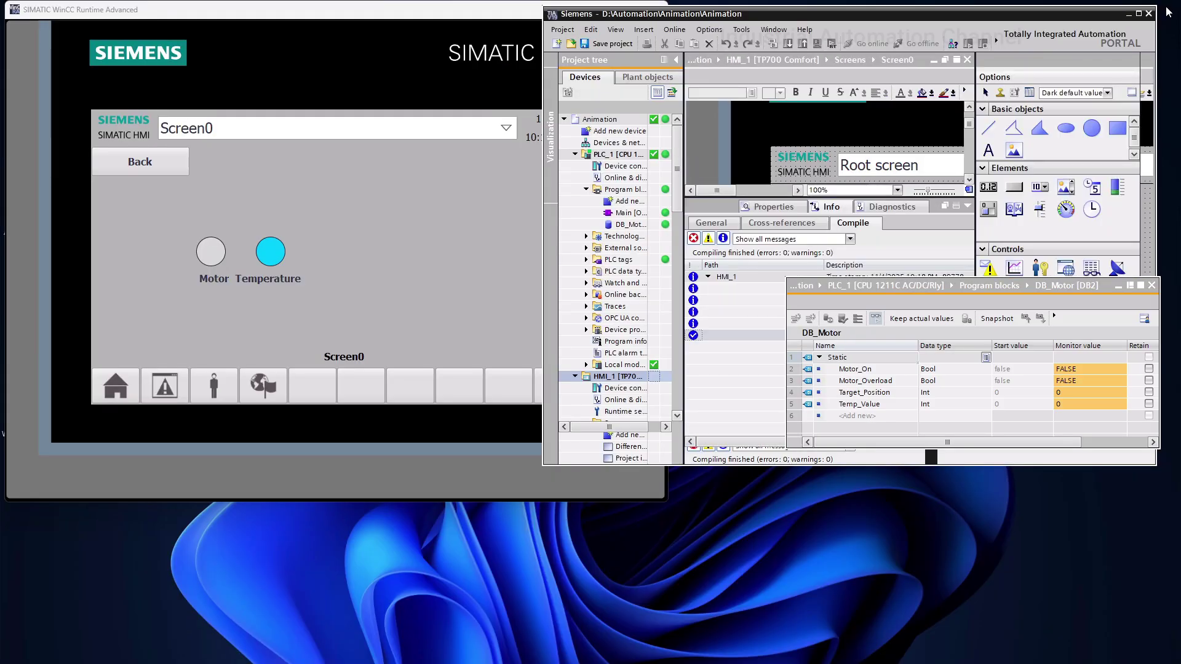
{"action": "left_click", "coordinate": [1059, 405]}
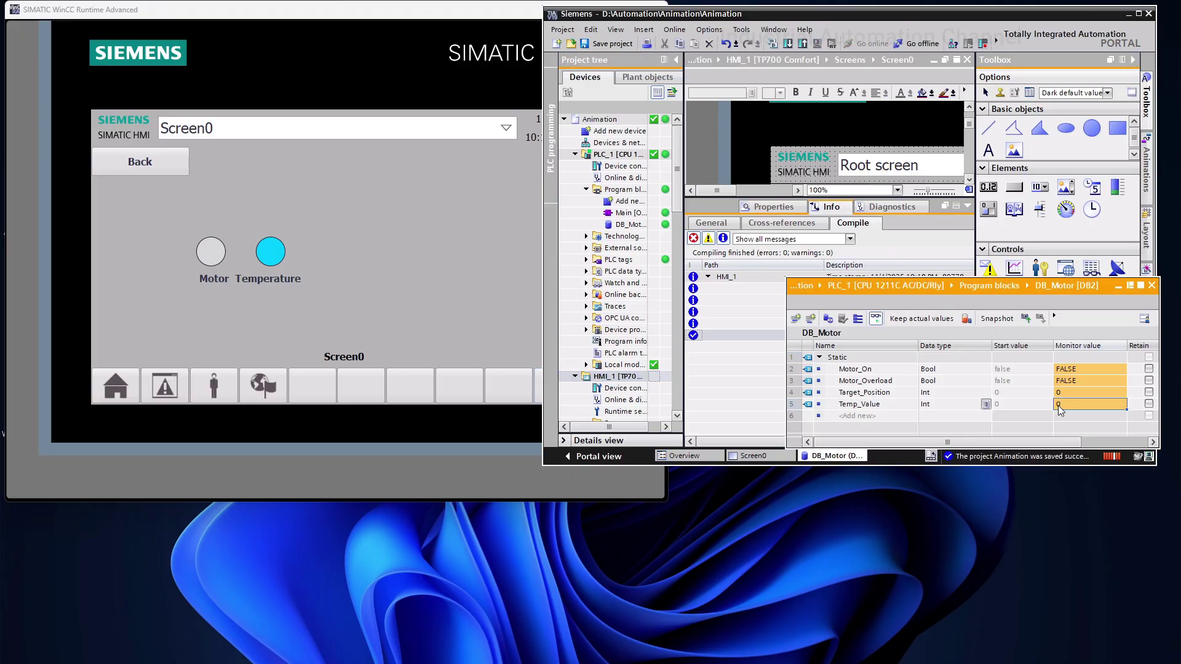
{"action": "double_click", "coordinate": [1058, 405]}
{"action": "type", "text": "2"}
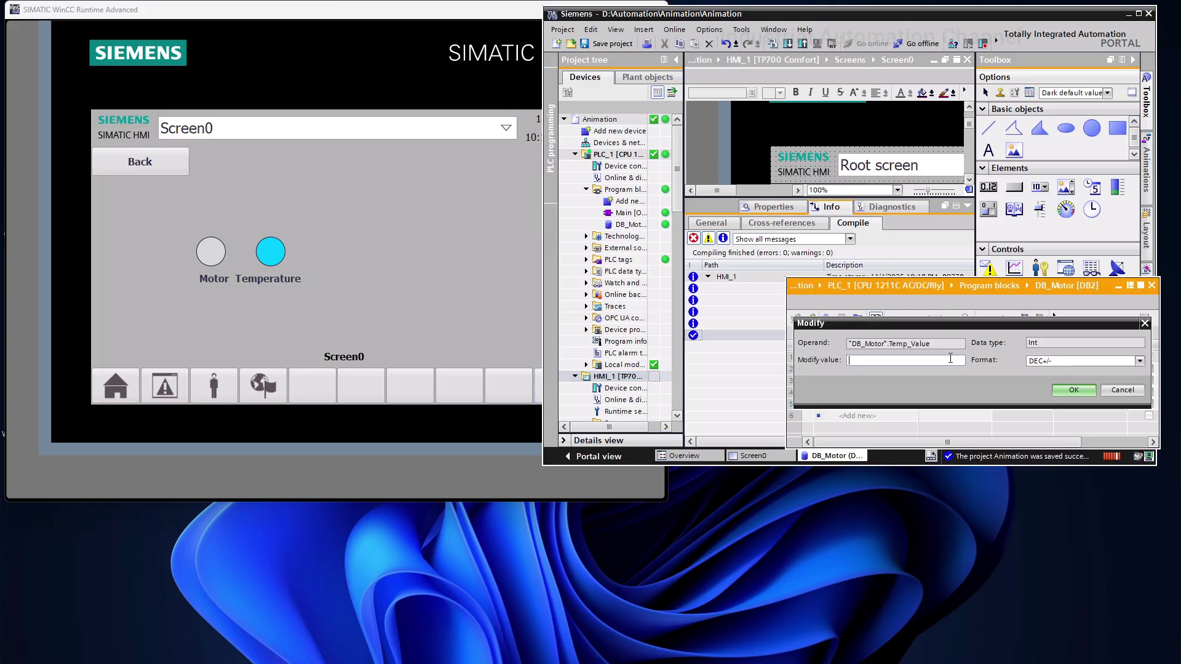
{"action": "left_click", "coordinate": [1074, 390]}
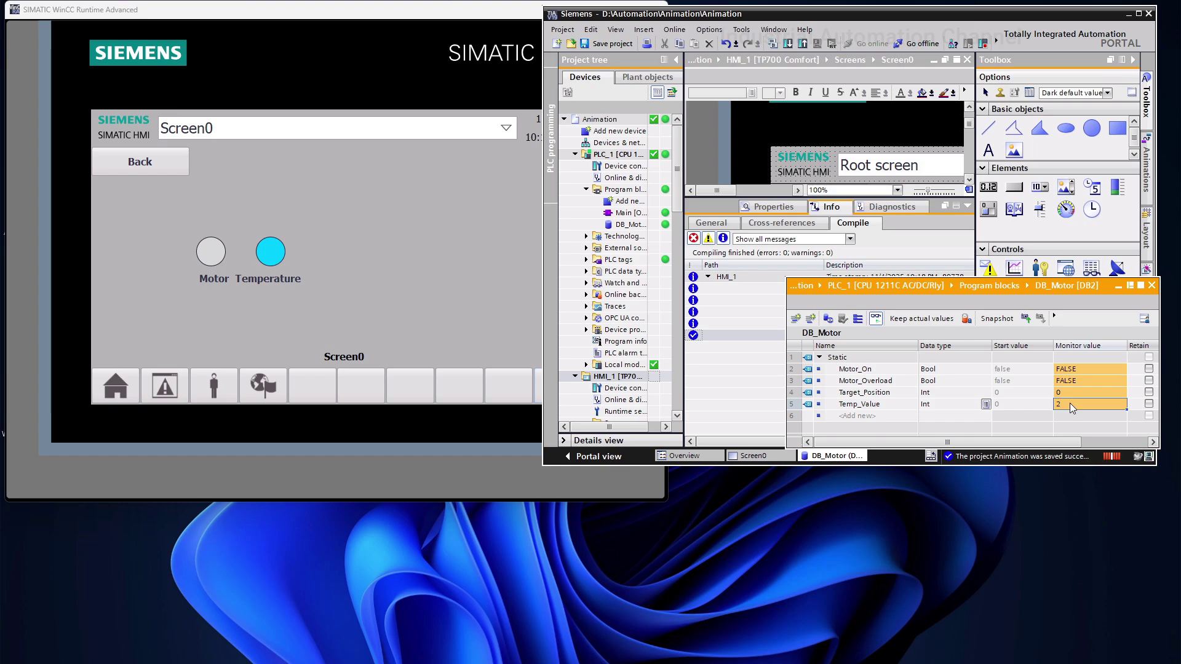
{"action": "double_click", "coordinate": [1069, 404]}
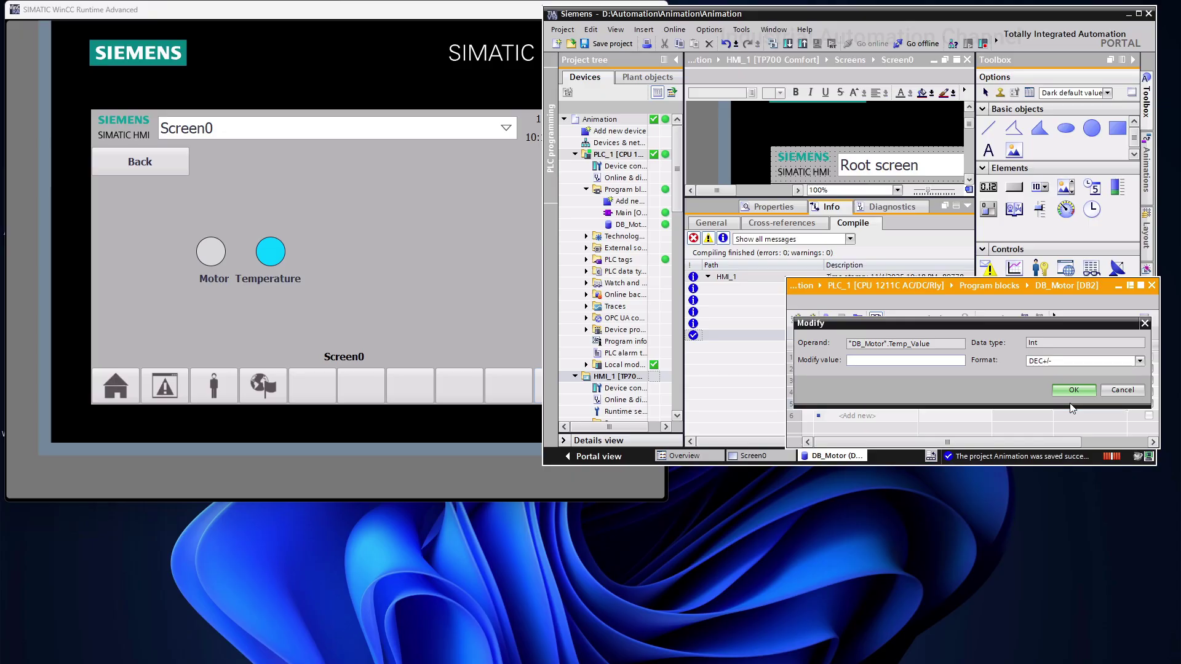
{"action": "type", "text": "7"}
{"action": "left_click", "coordinate": [1079, 394]}
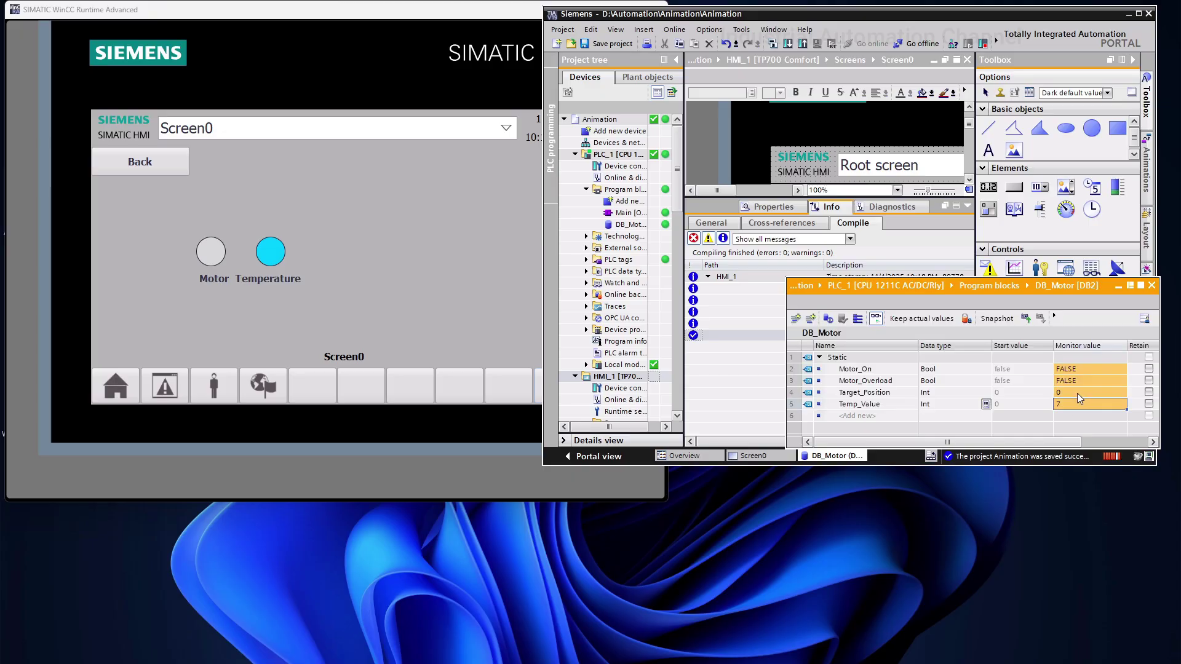
Step: Modify Temp_Value to 13 then back to 2, then maximize TIA Portal
{"action": "double_click", "coordinate": [1075, 403]}
{"action": "type", "text": "13"}
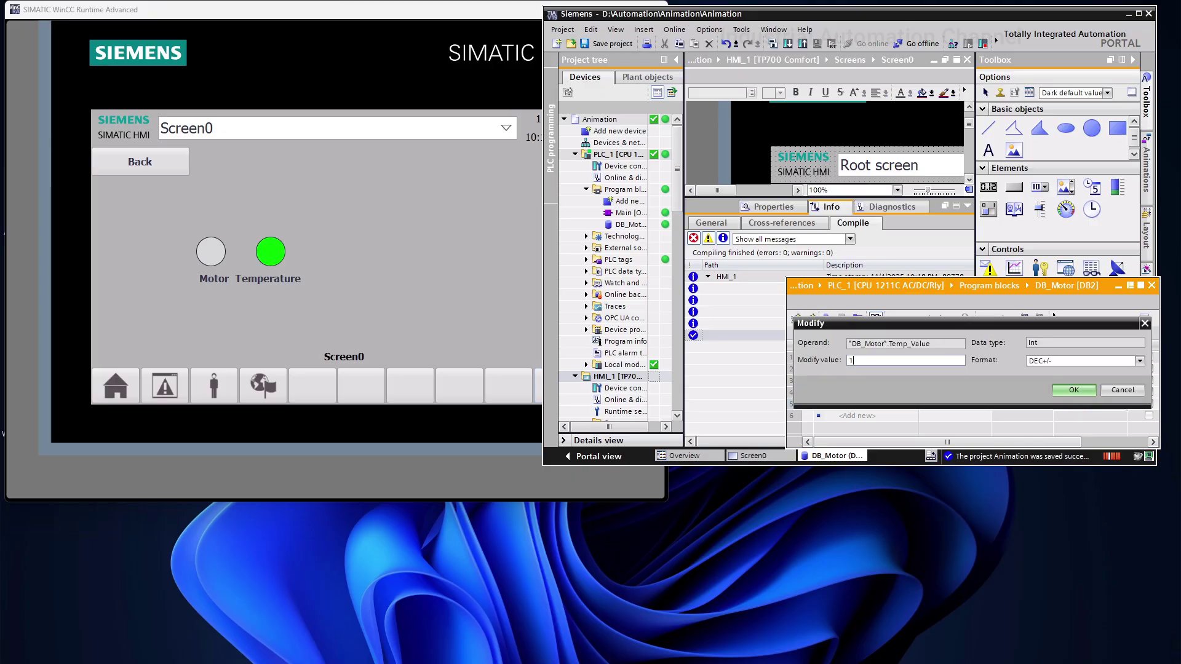
{"action": "left_click", "coordinate": [1074, 391]}
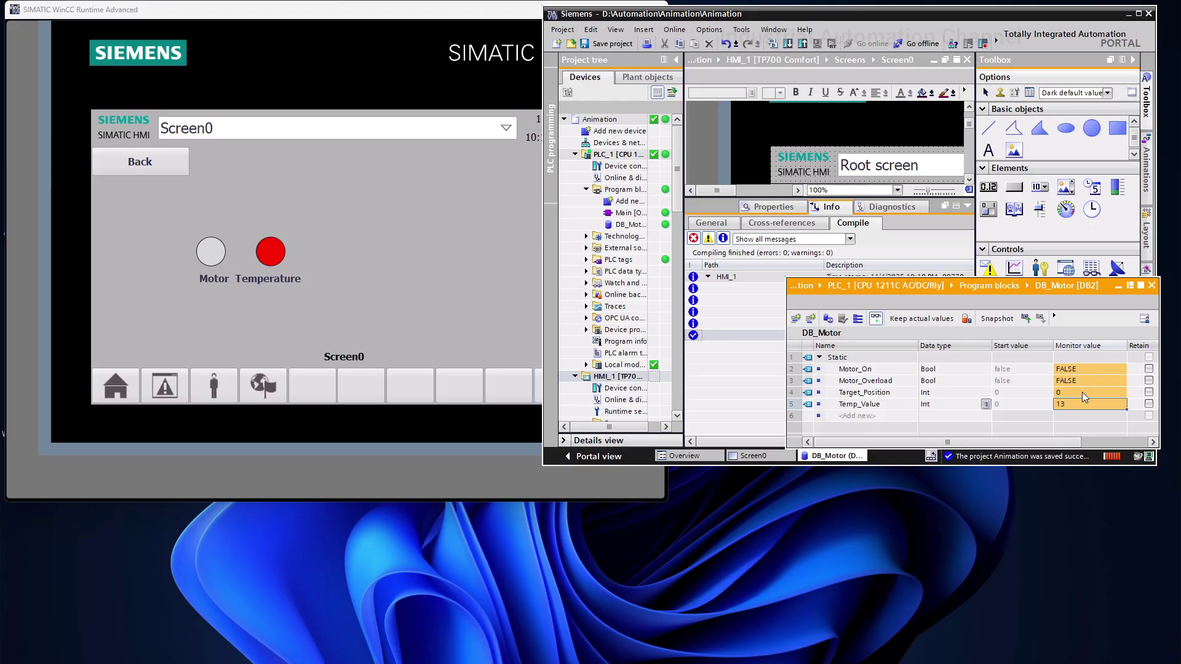
{"action": "double_click", "coordinate": [1083, 402]}
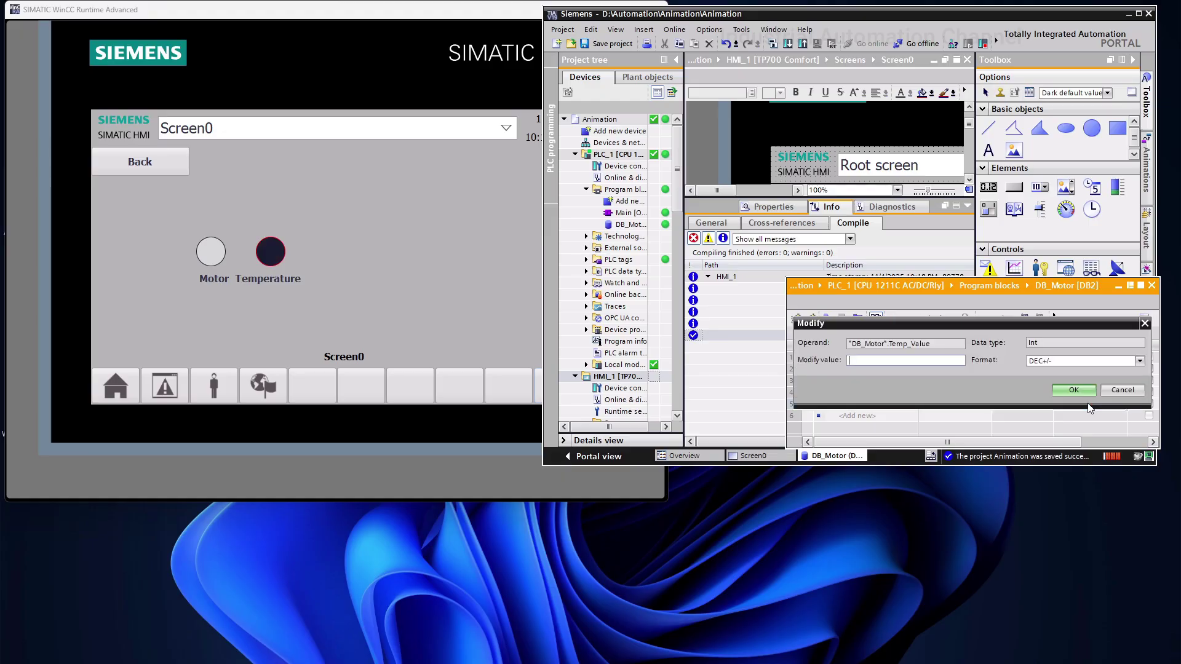
{"action": "type", "text": "2"}
{"action": "key", "text": "Return"}
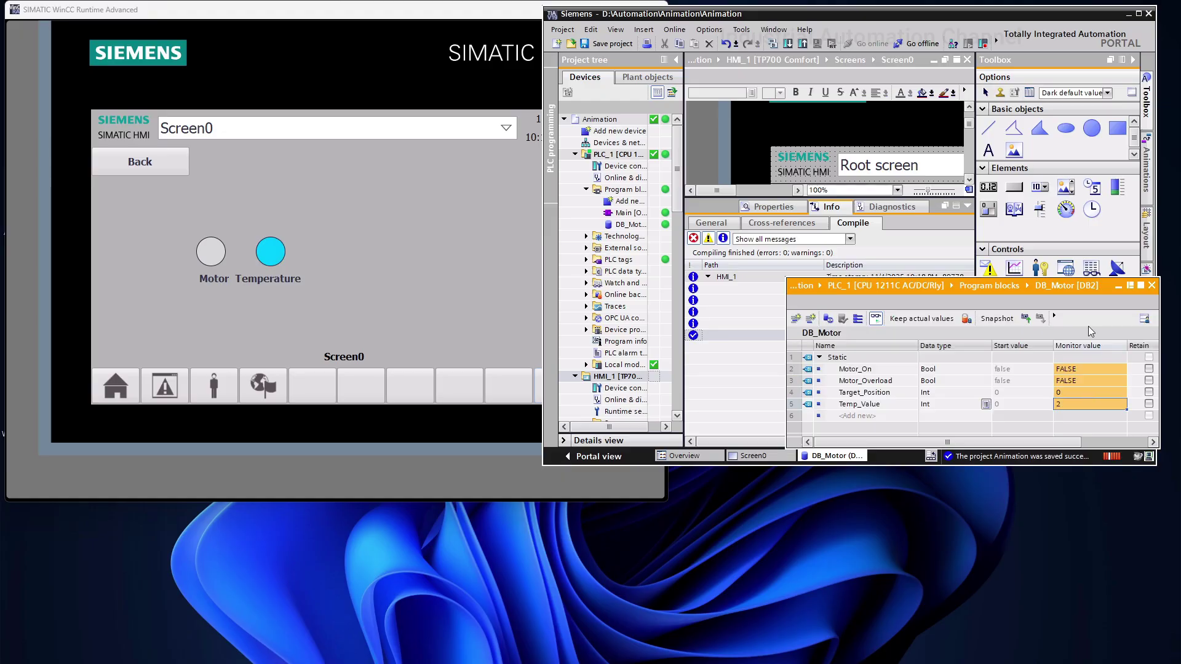
{"action": "left_click", "coordinate": [1139, 12]}
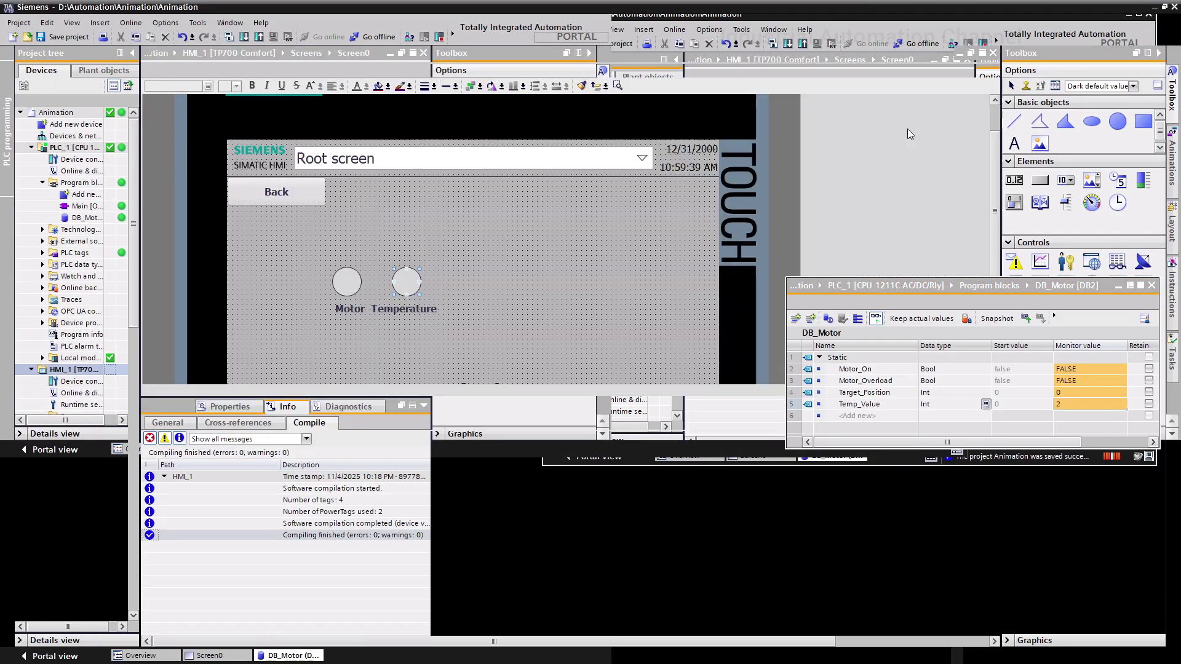
Step: Show the Temperature circle's Appearance animation and keep its Range type for review
{"action": "left_click", "coordinate": [406, 282]}
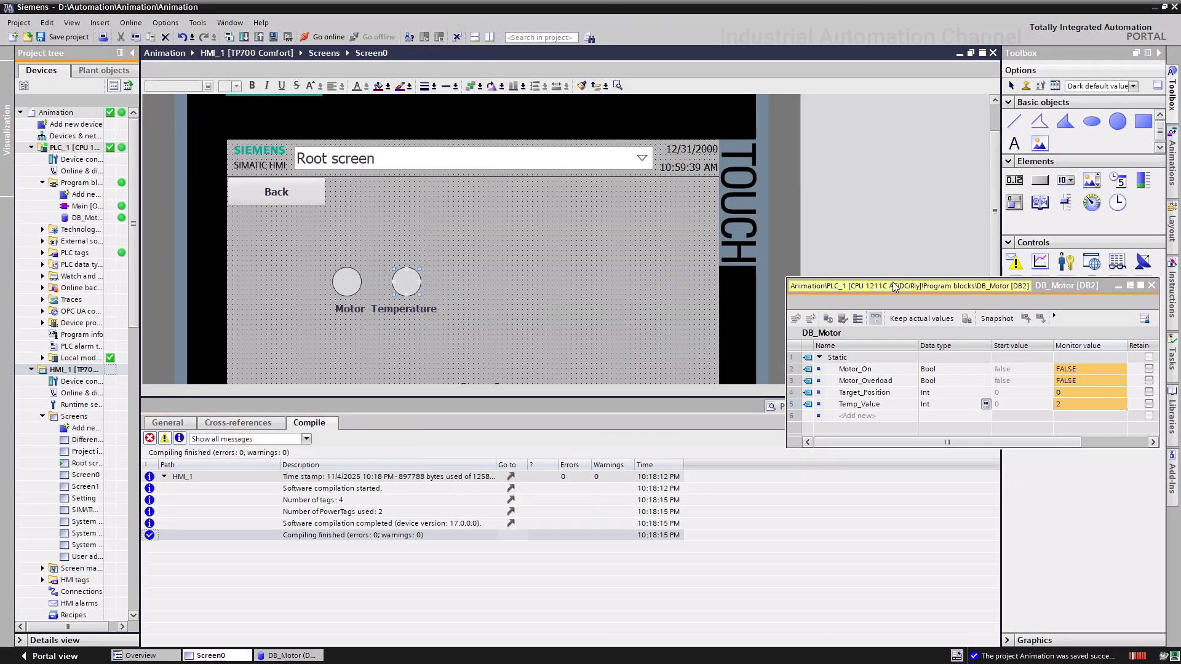
{"action": "left_click_drag", "start_coordinate": [892, 282], "coordinate": [897, 213]}
{"action": "left_click", "coordinate": [799, 407]}
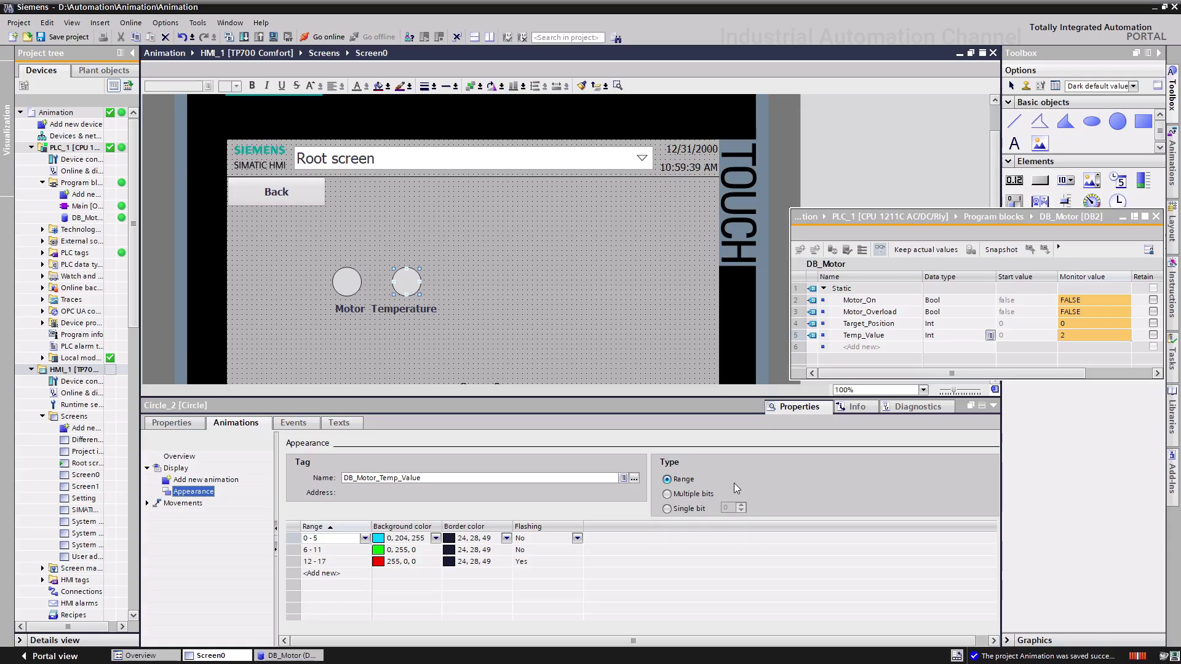
{"action": "left_click", "coordinate": [687, 481]}
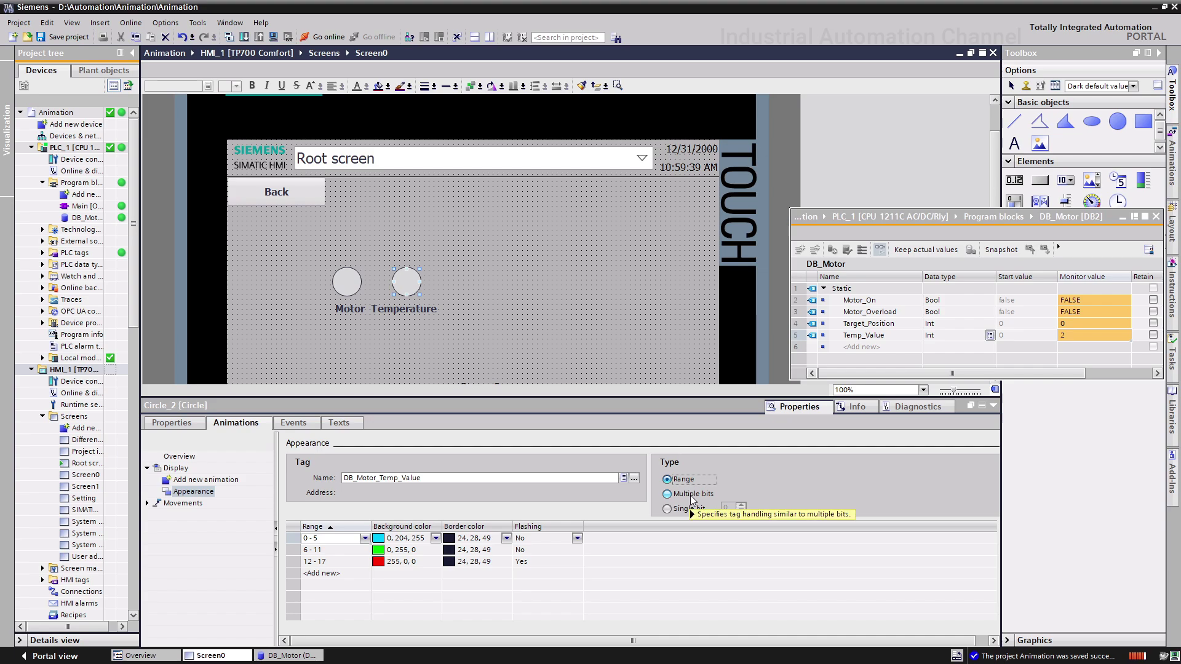
{"action": "mouse_move", "coordinate": [687, 508]}
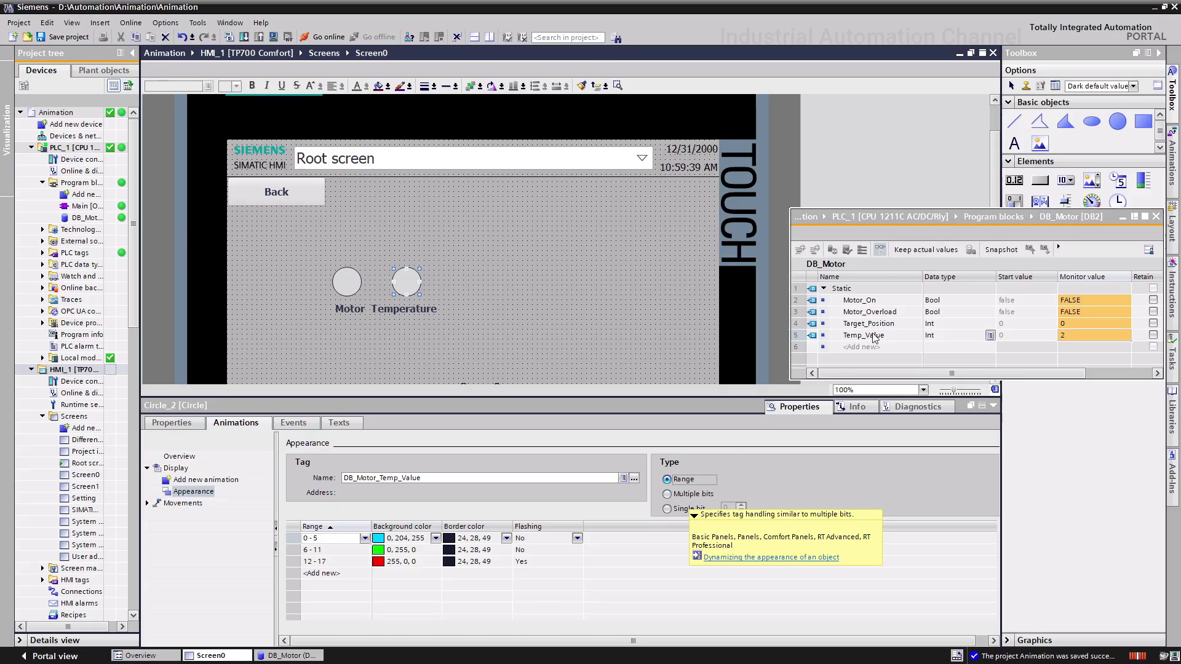
Step: Place a rectangle right of the Temperature indicator on Screen0
{"action": "left_click", "coordinate": [1141, 124]}
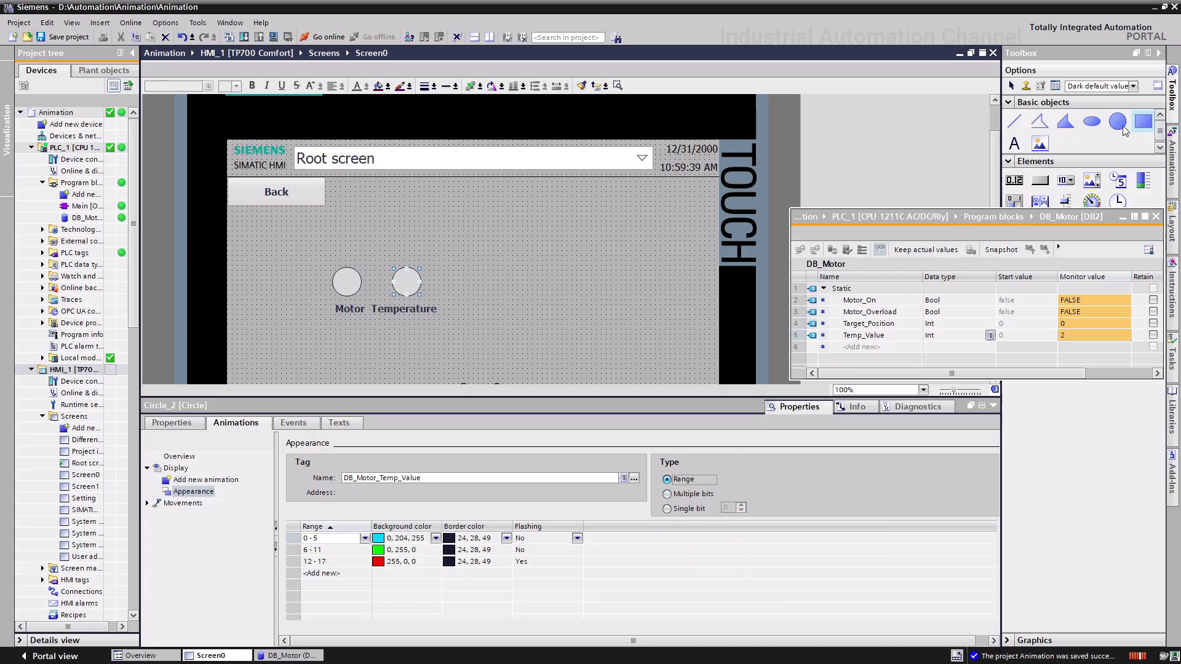
{"action": "left_click", "coordinate": [479, 286]}
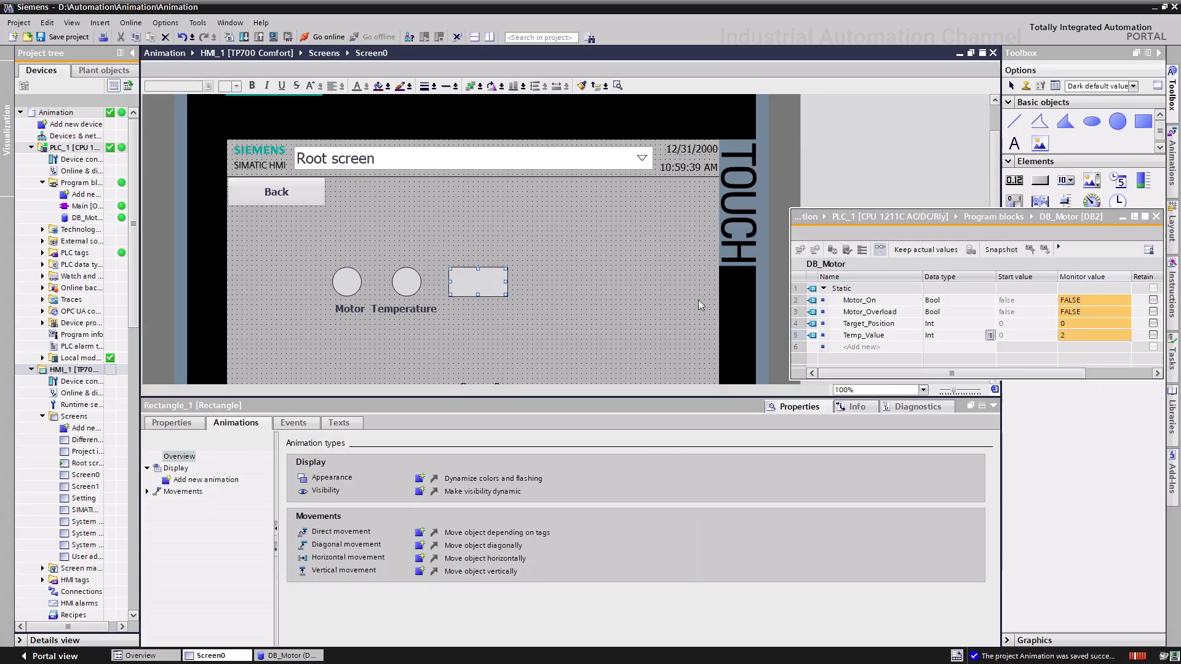
Step: Add a Byte tag named Motor_Mode to DB_Motor
{"action": "left_click", "coordinate": [858, 347]}
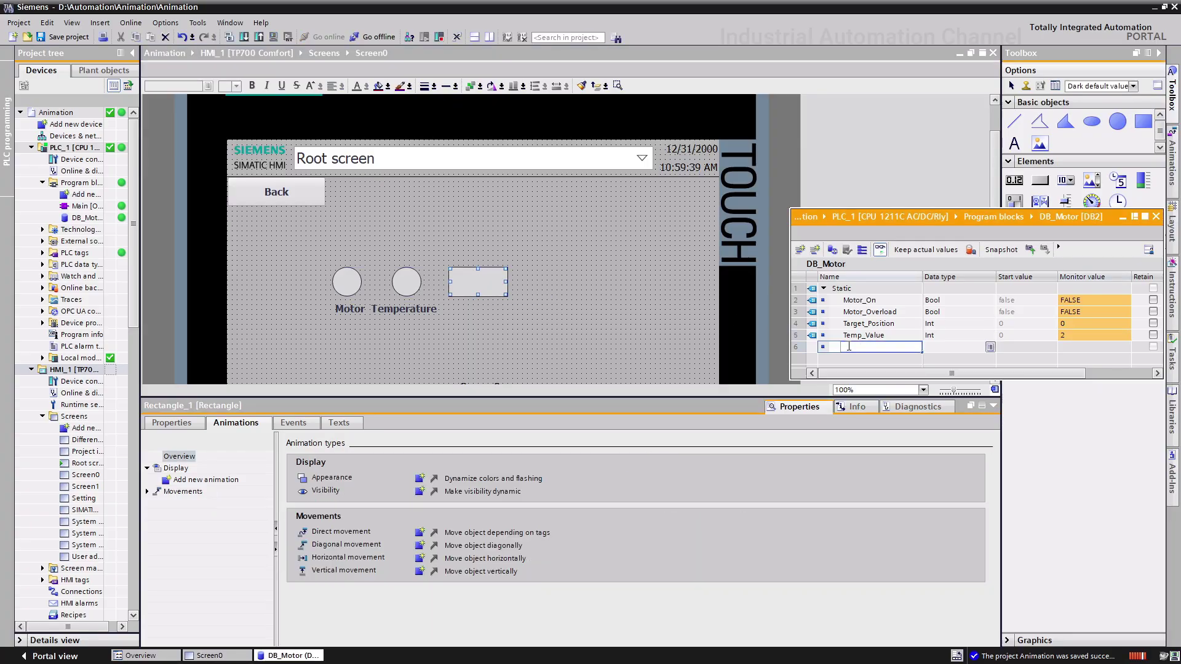
{"action": "type", "text": "Motor_Mode"}
{"action": "left_click", "coordinate": [934, 347]}
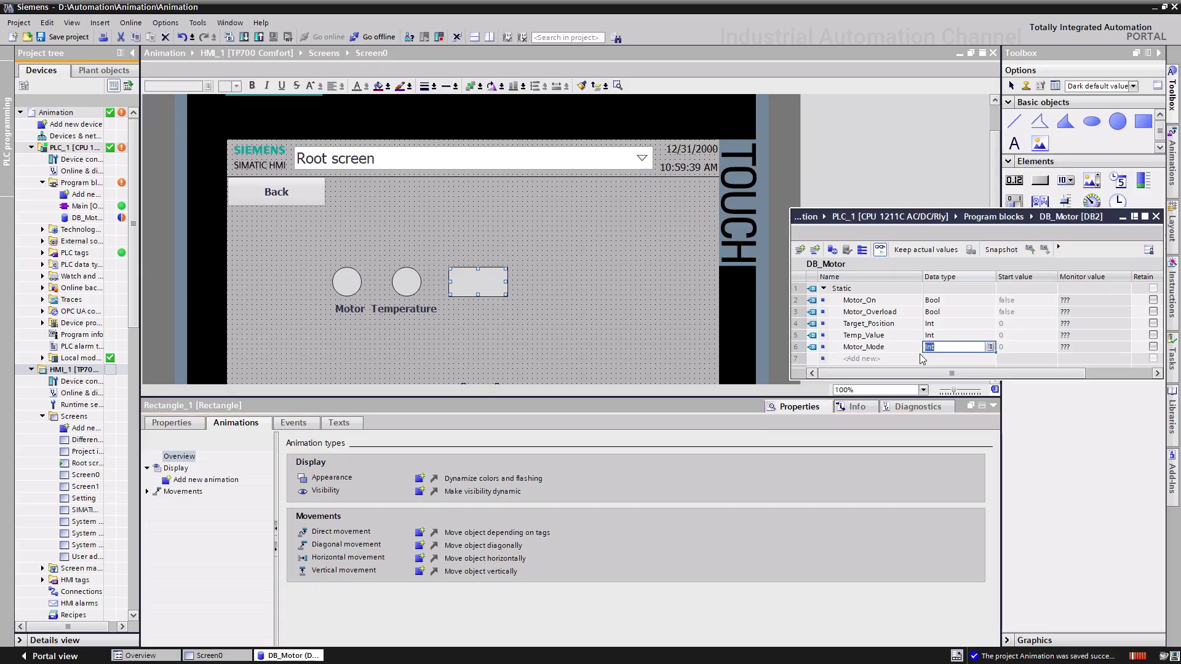
{"action": "type", "text": "byte"}
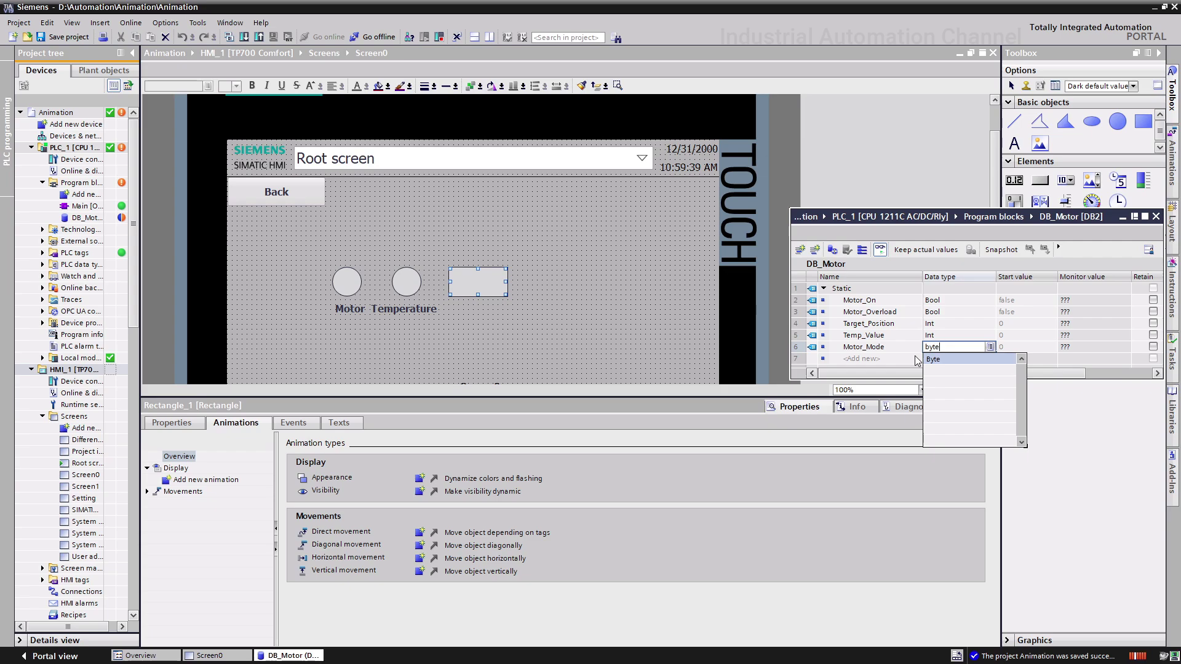
{"action": "left_click", "coordinate": [937, 362]}
{"action": "left_click", "coordinate": [961, 337]}
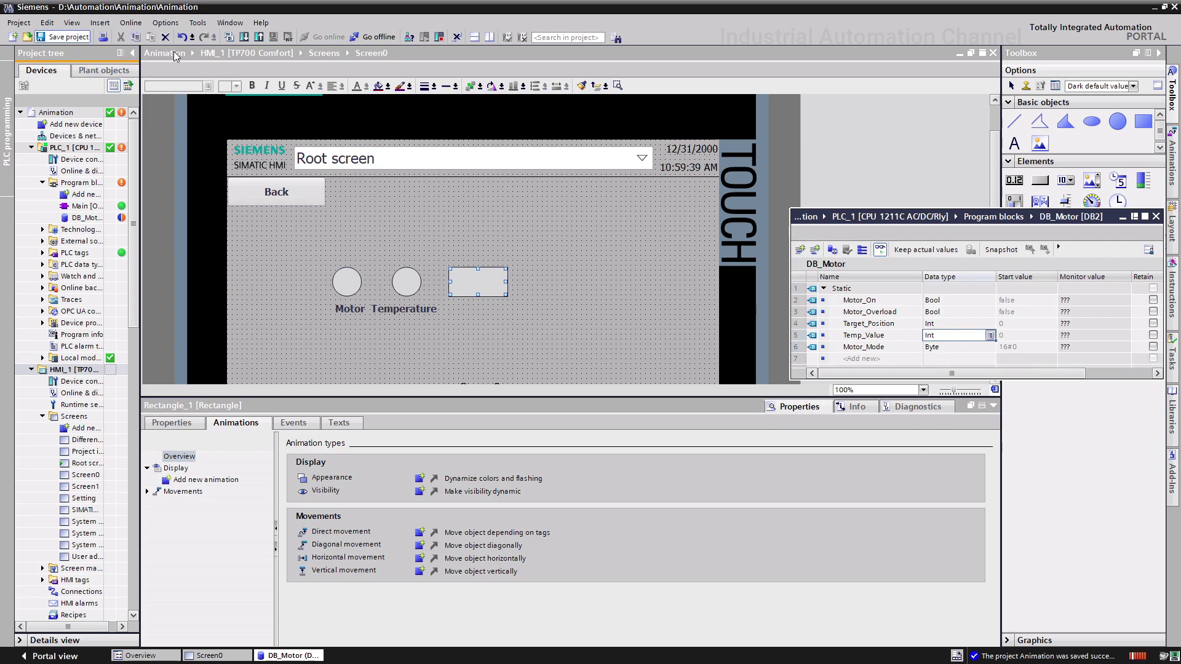
Step: Download the program to PLC_1 with data blocks set to Re-initialize
{"action": "left_click", "coordinate": [242, 38]}
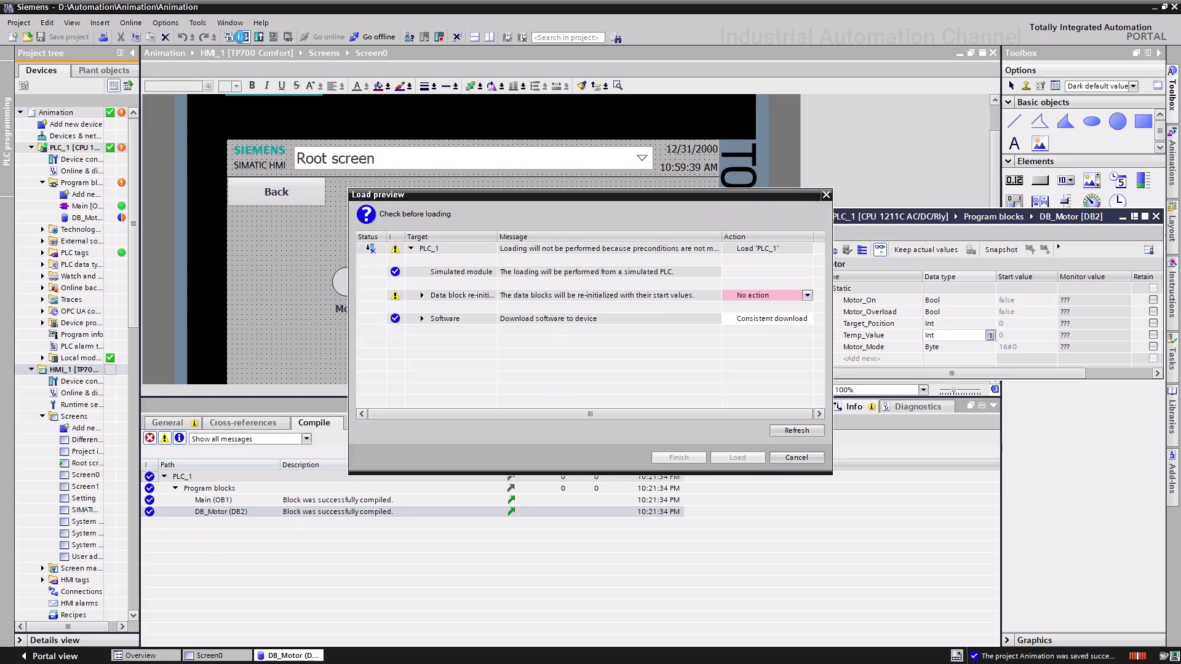
{"action": "left_click", "coordinate": [767, 296]}
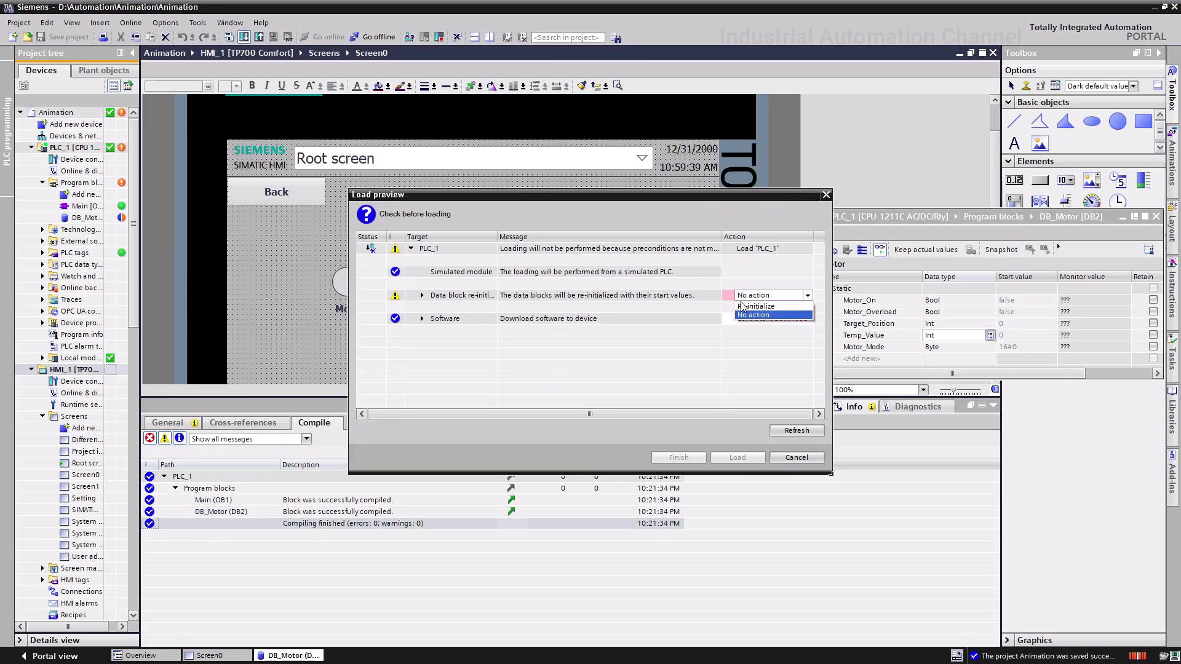
{"action": "left_click", "coordinate": [752, 306]}
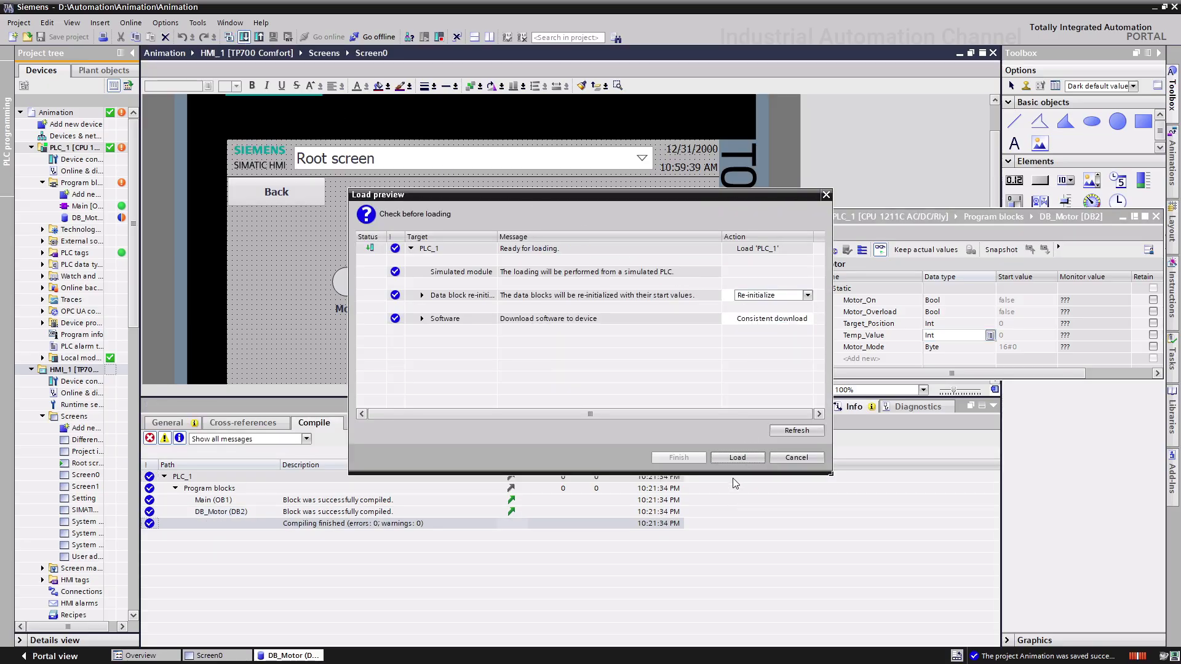
{"action": "left_click", "coordinate": [735, 459]}
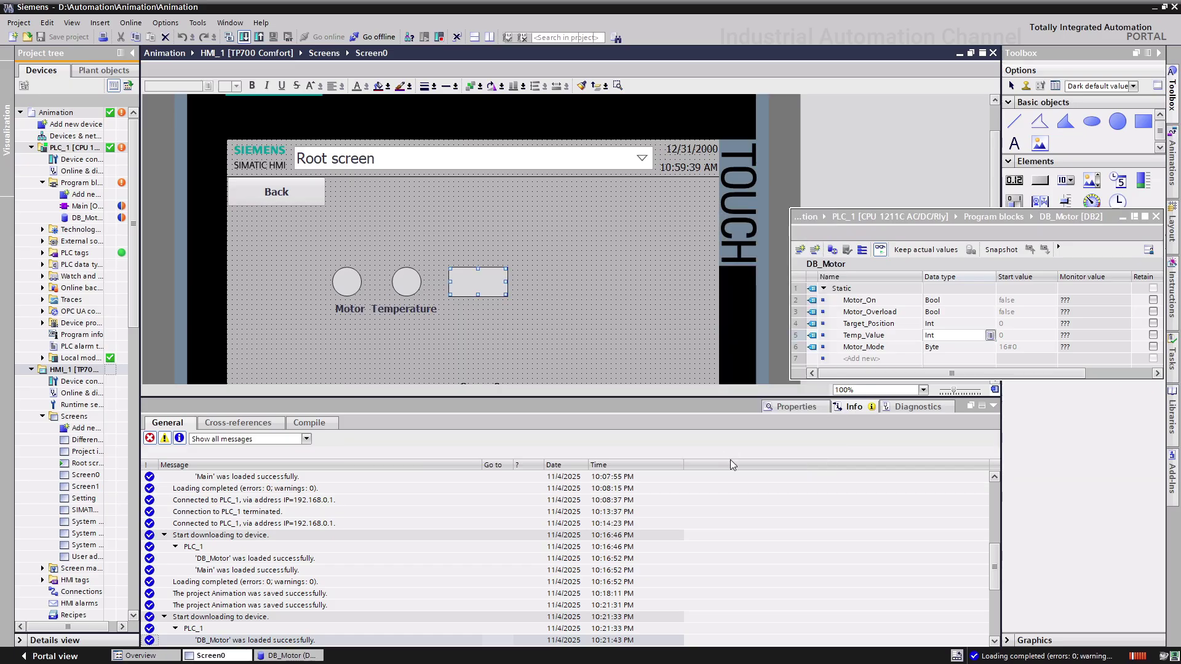
{"action": "left_click", "coordinate": [796, 407]}
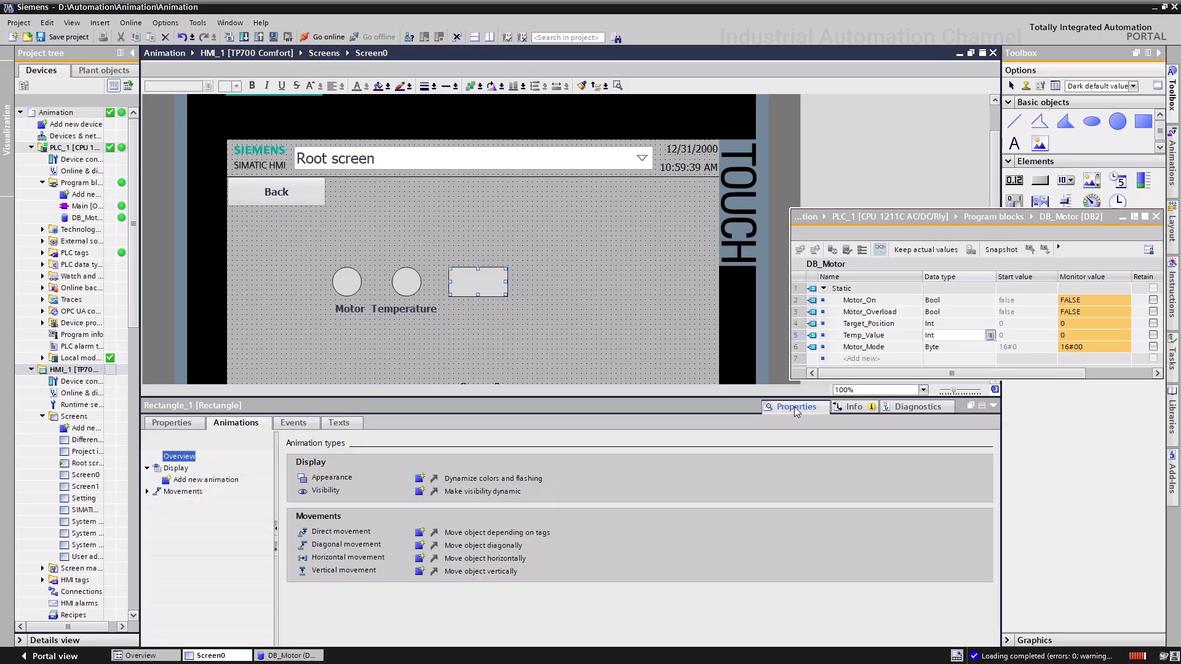
Step: Add an Appearance animation to the rectangle linked to Motor_Mode using multiple bit values
{"action": "left_click", "coordinate": [471, 281]}
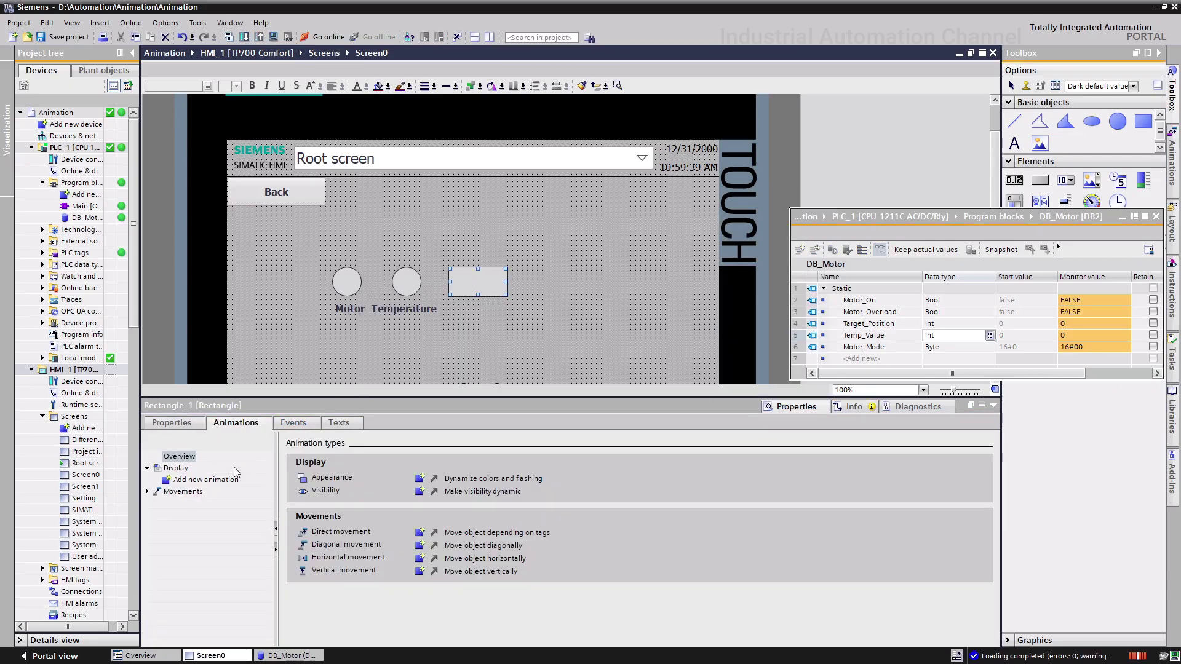
{"action": "double_click", "coordinate": [205, 480]}
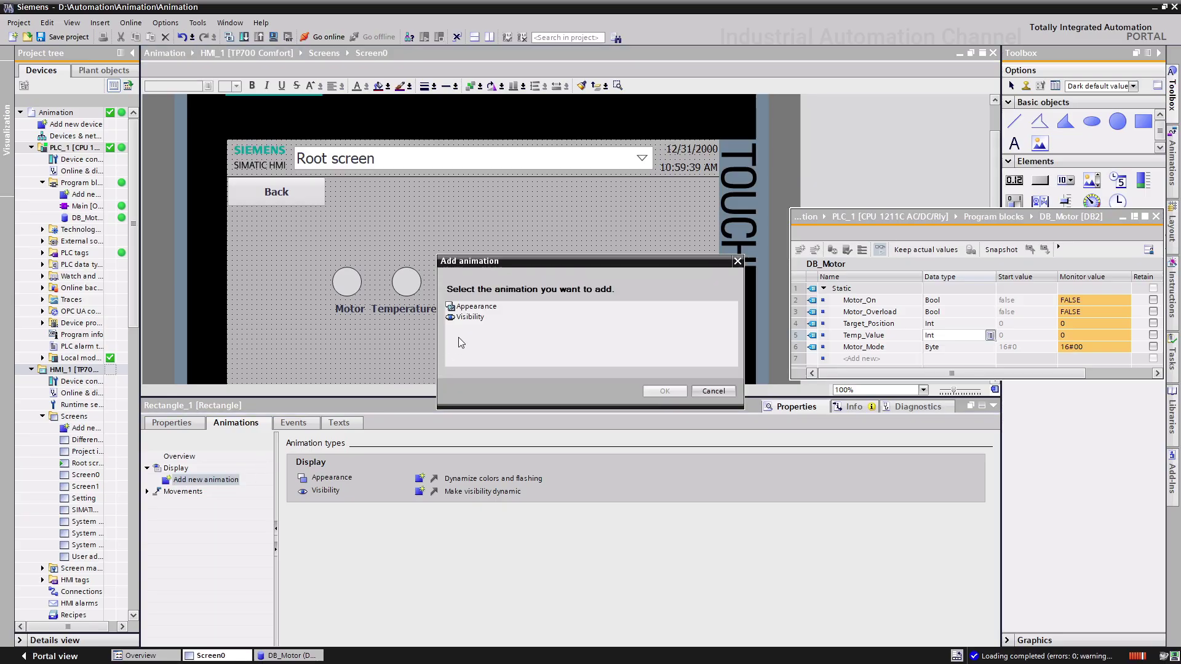
{"action": "left_click", "coordinate": [475, 306]}
{"action": "left_click", "coordinate": [664, 390]}
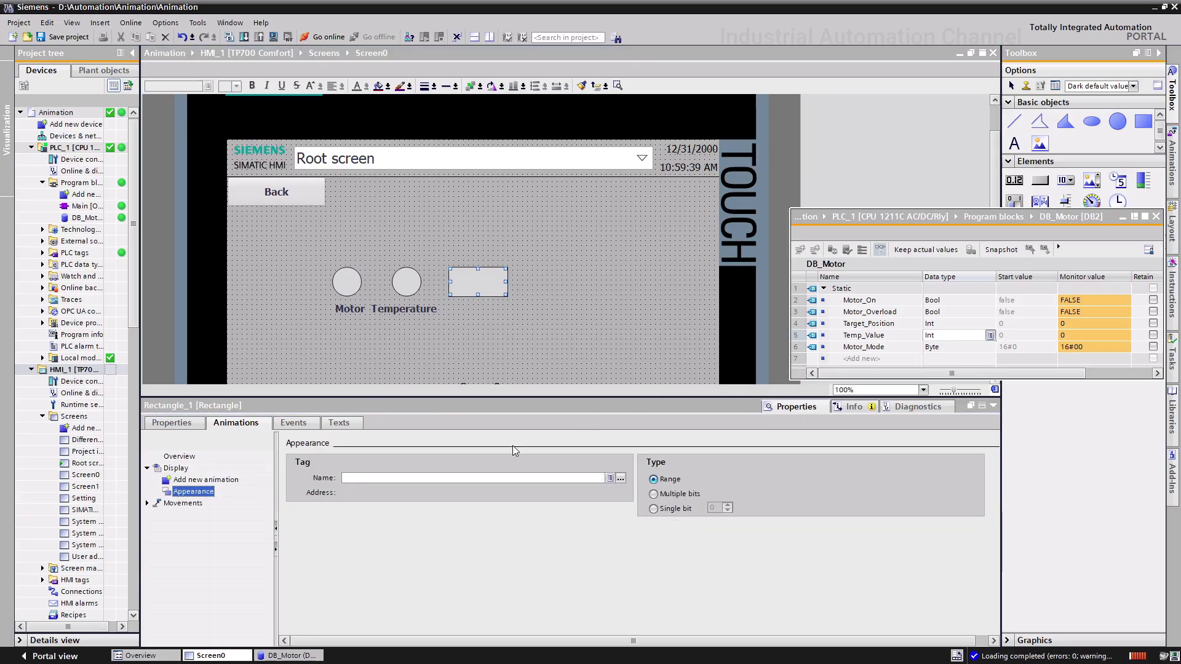
{"action": "left_click", "coordinate": [485, 477]}
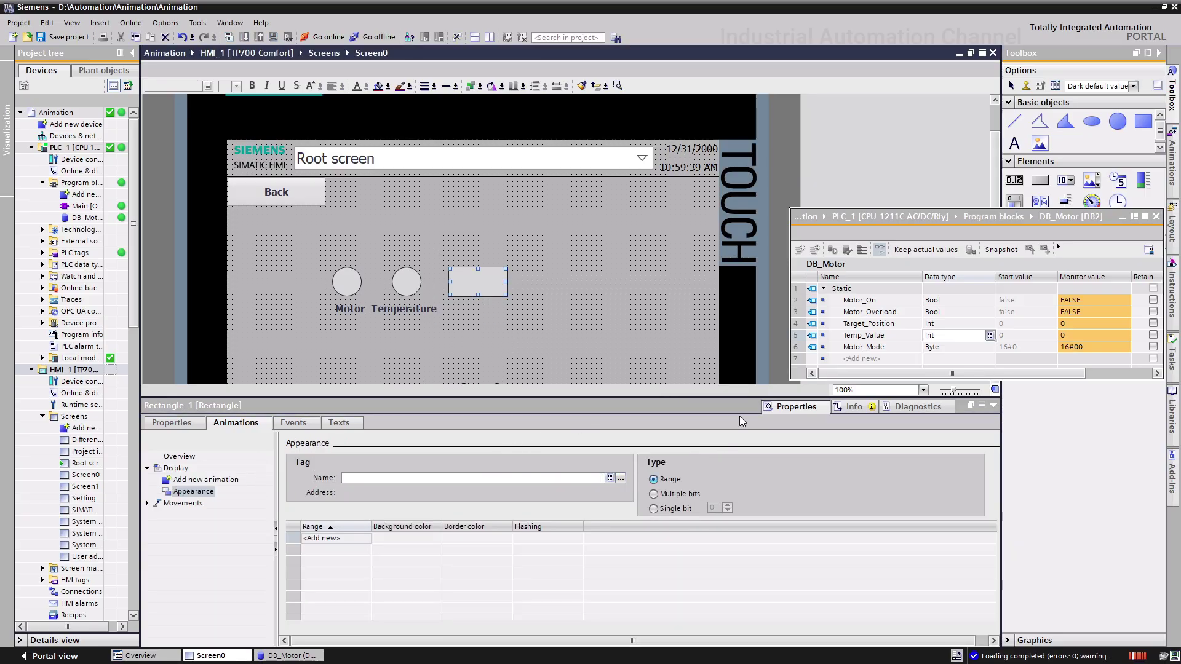
{"action": "left_click_drag", "start_coordinate": [817, 347], "coordinate": [480, 481]}
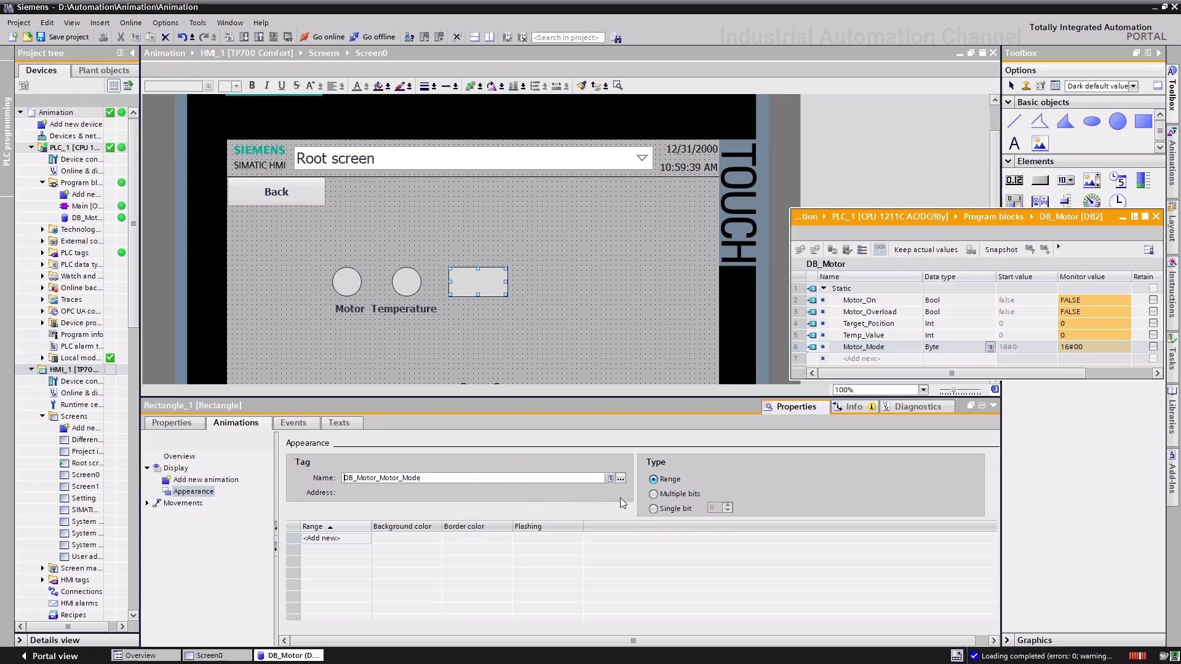
{"action": "left_click", "coordinate": [655, 494]}
Step: Add value rows 0 cyan and 1 green
{"action": "left_click", "coordinate": [323, 538]}
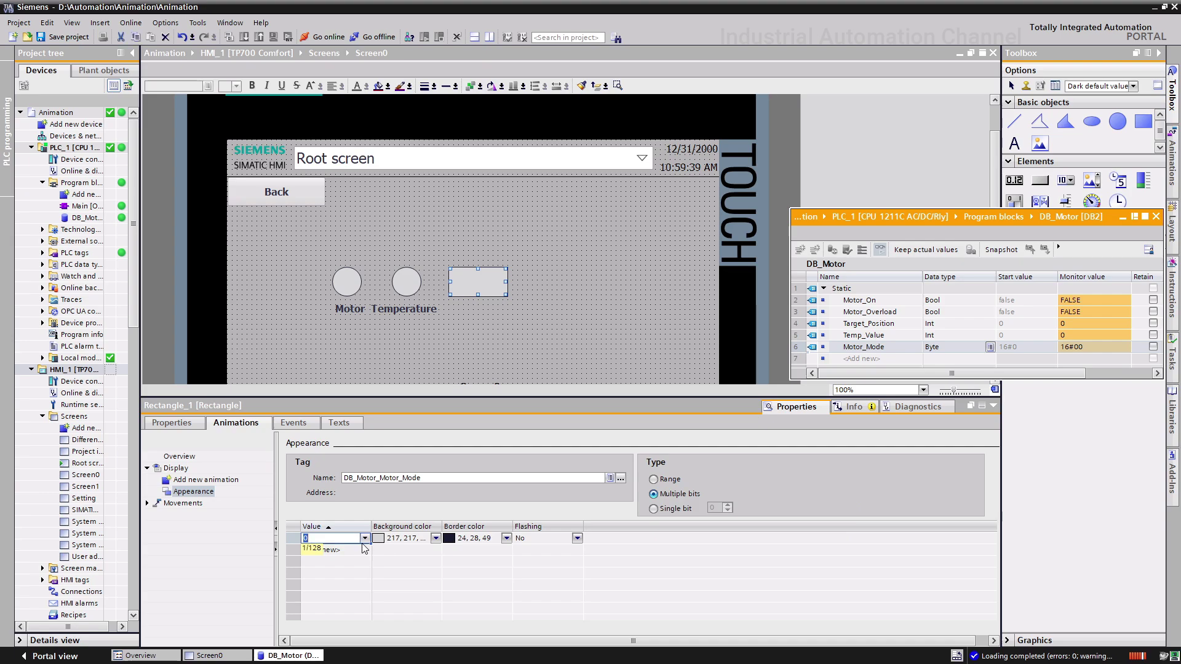
{"action": "left_click", "coordinate": [435, 538]}
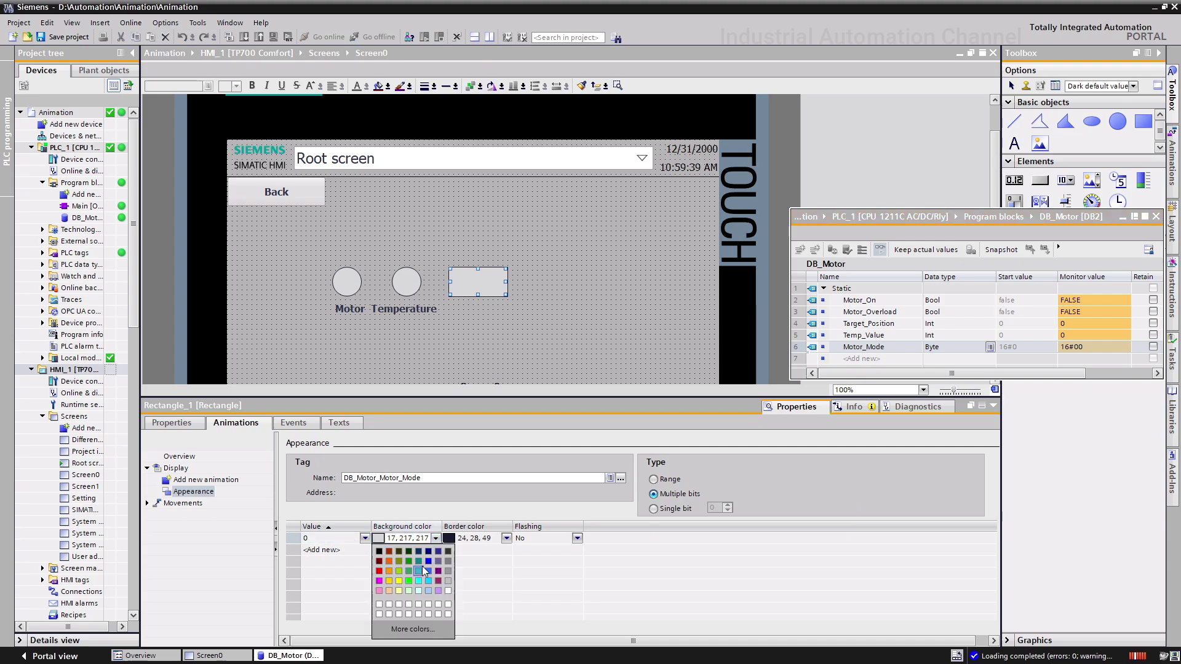
{"action": "left_click", "coordinate": [427, 582]}
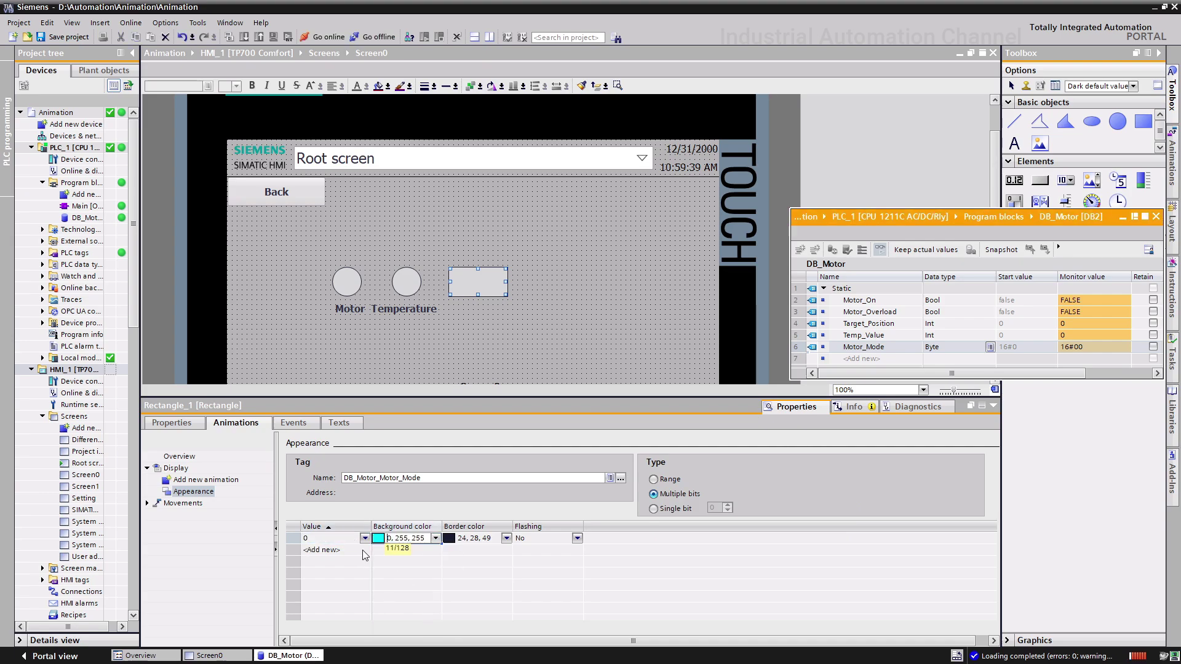
{"action": "left_click", "coordinate": [321, 551]}
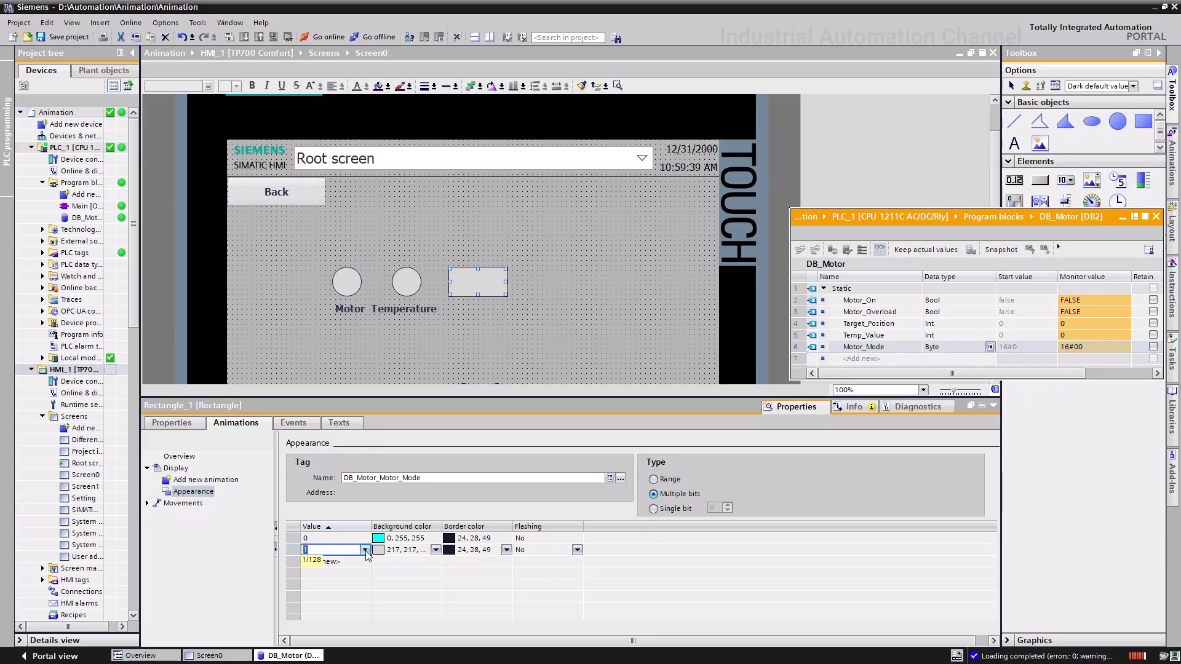
{"action": "left_click", "coordinate": [436, 549]}
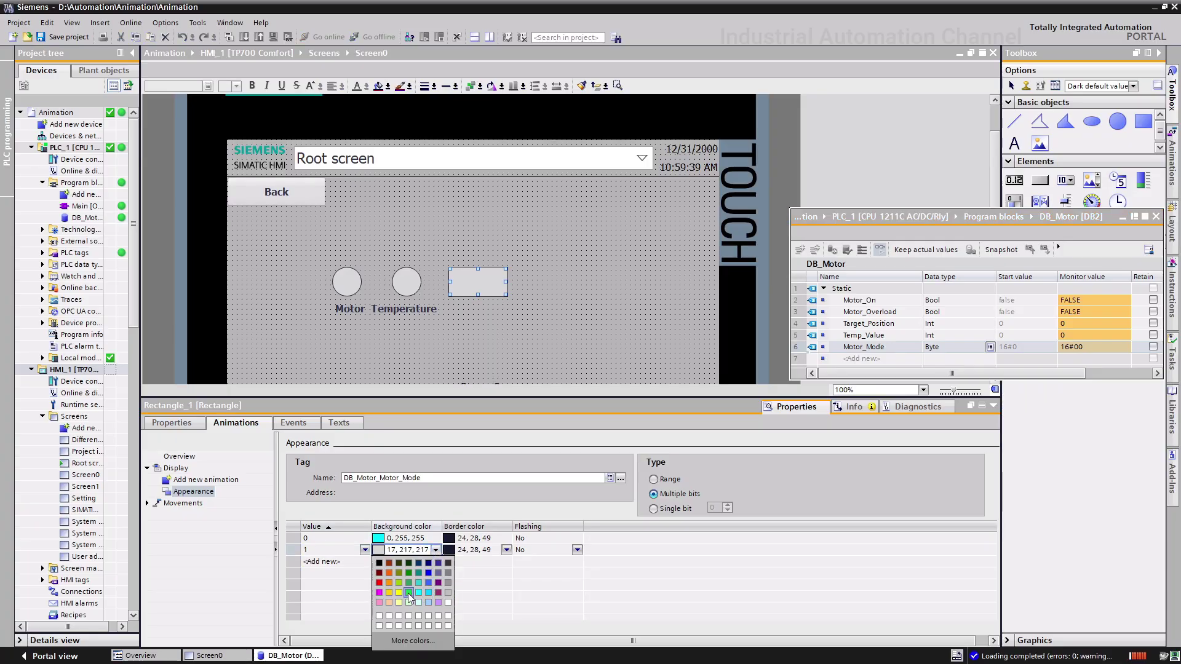
{"action": "left_click", "coordinate": [409, 594]}
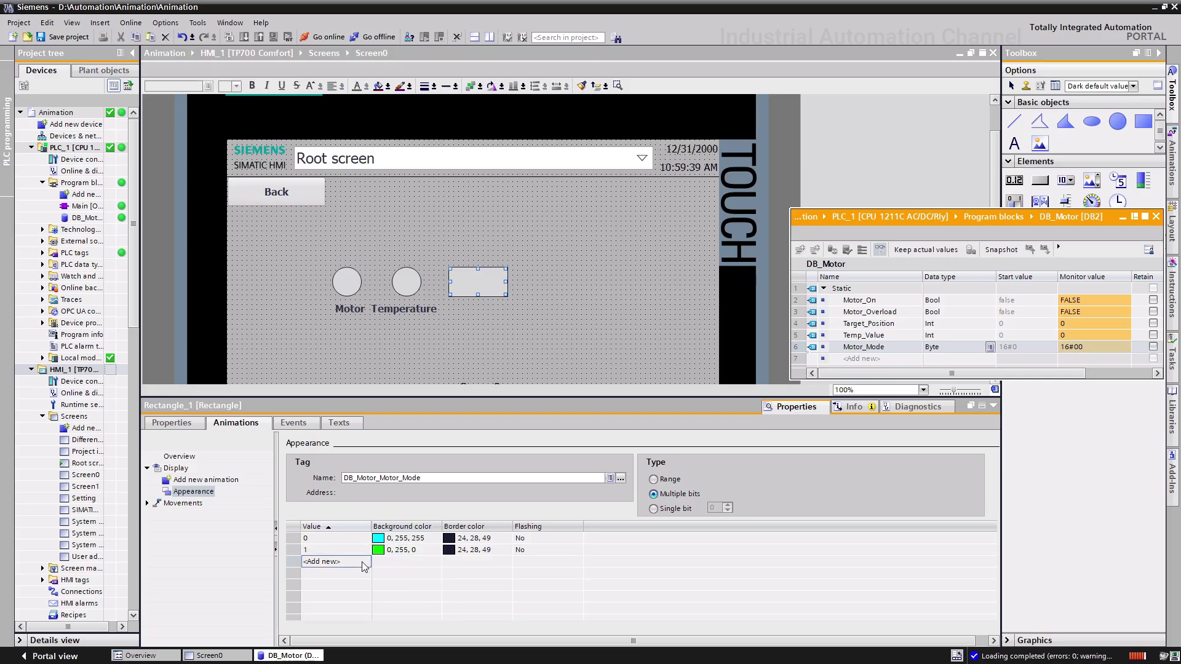
Step: Add value row 2 red with Flashing Yes, then save the project
{"action": "left_click", "coordinate": [321, 563]}
{"action": "left_click", "coordinate": [436, 561]}
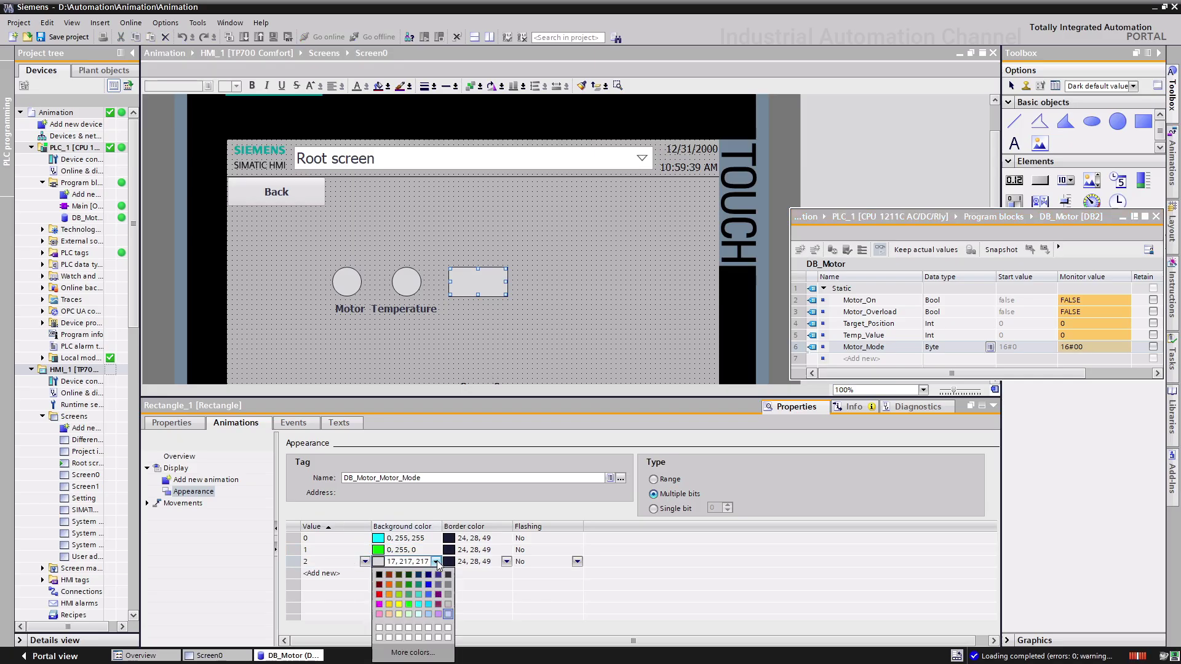
{"action": "left_click", "coordinate": [380, 595]}
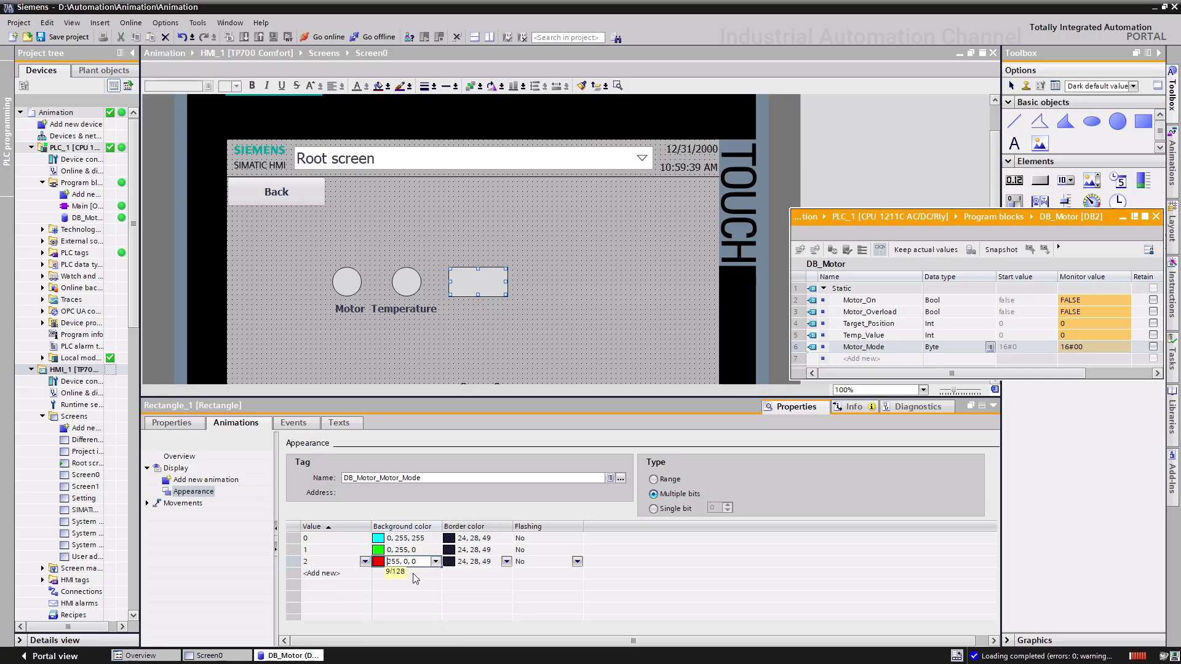
{"action": "left_click", "coordinate": [578, 562]}
{"action": "left_click", "coordinate": [549, 583]}
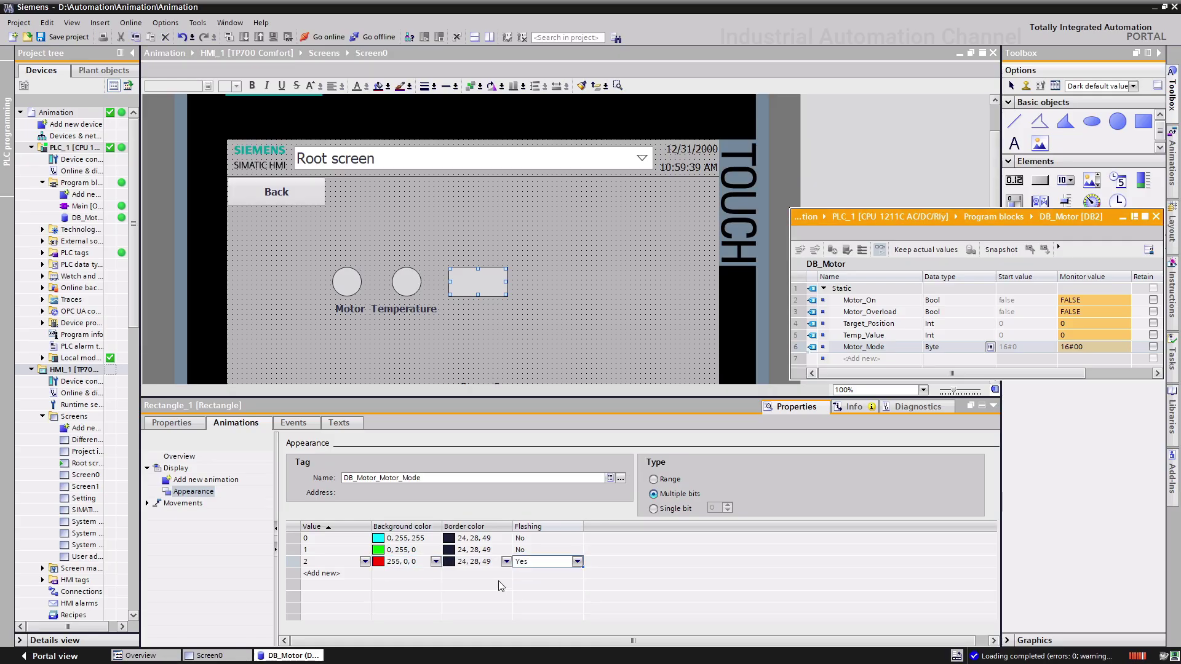
{"action": "left_click", "coordinate": [72, 369]}
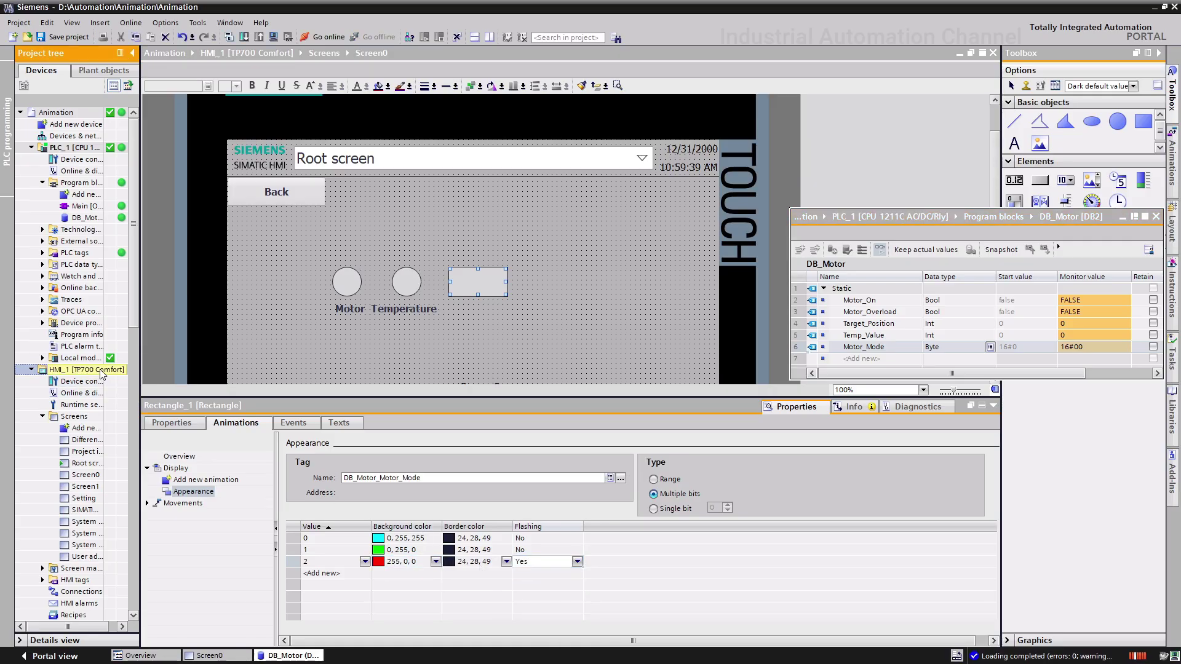
{"action": "scroll", "coordinate": [72, 370], "scroll_direction": "right", "scroll_amount": 2}
{"action": "left_click", "coordinate": [65, 38]}
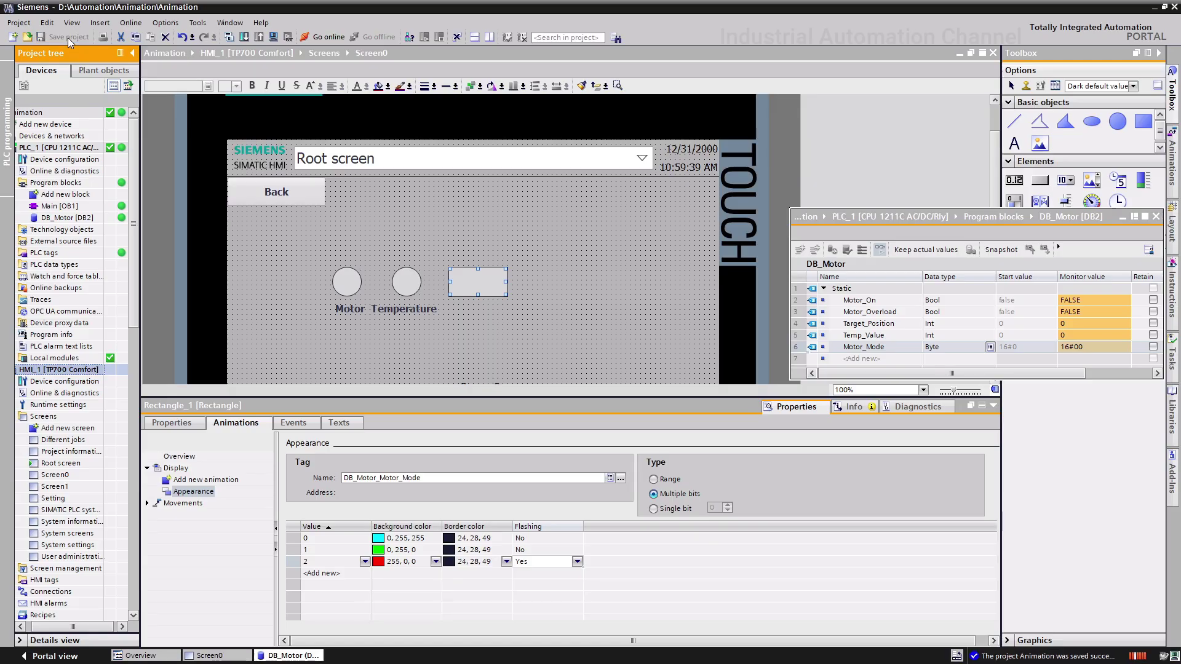
Step: Start runtime simulation, switch to Screen0 and restore down TIA Portal beside it
{"action": "left_click", "coordinate": [274, 38]}
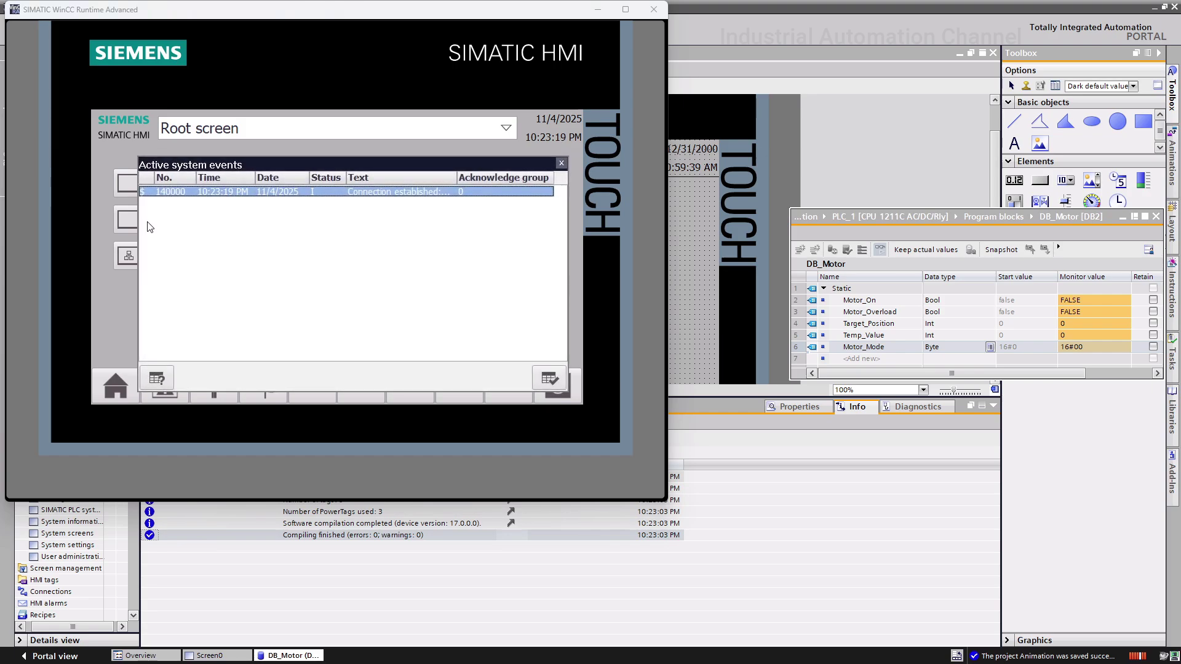
{"action": "left_click", "coordinate": [129, 183]}
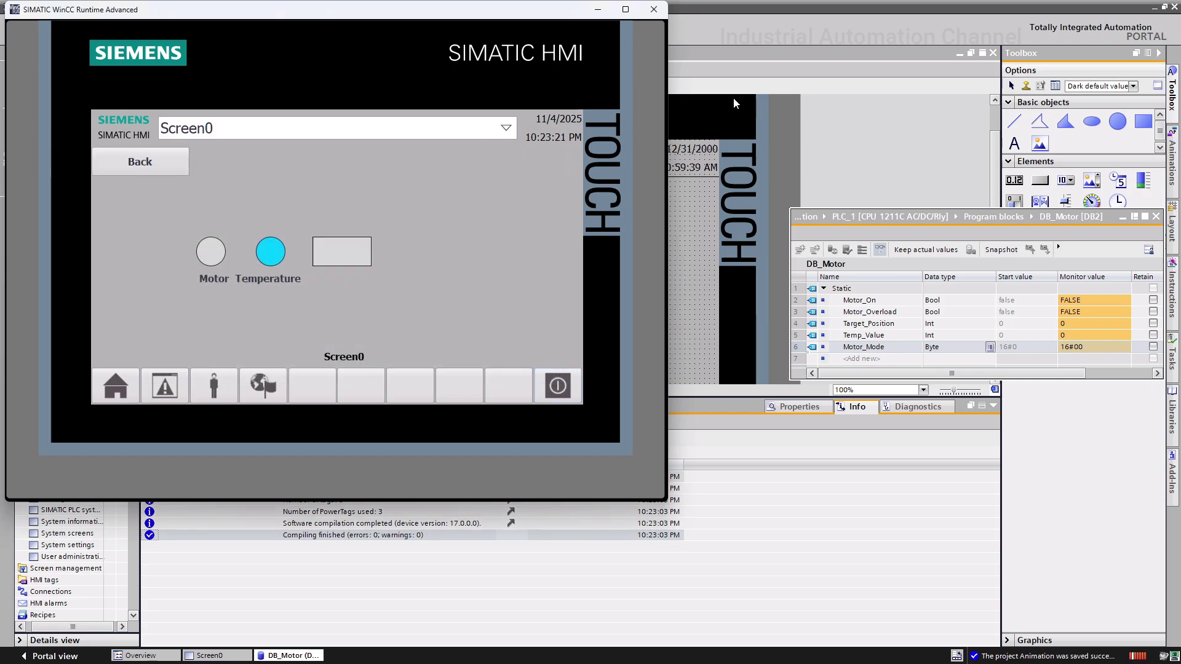
{"action": "left_click", "coordinate": [1163, 9]}
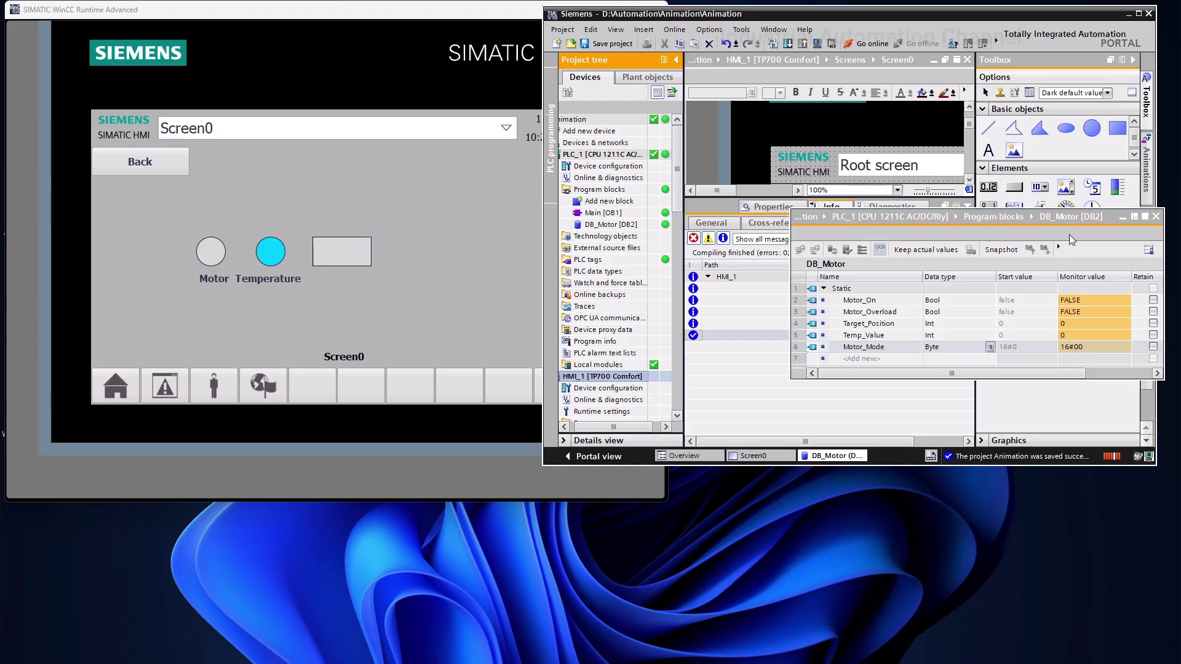
{"action": "double_click", "coordinate": [1081, 348]}
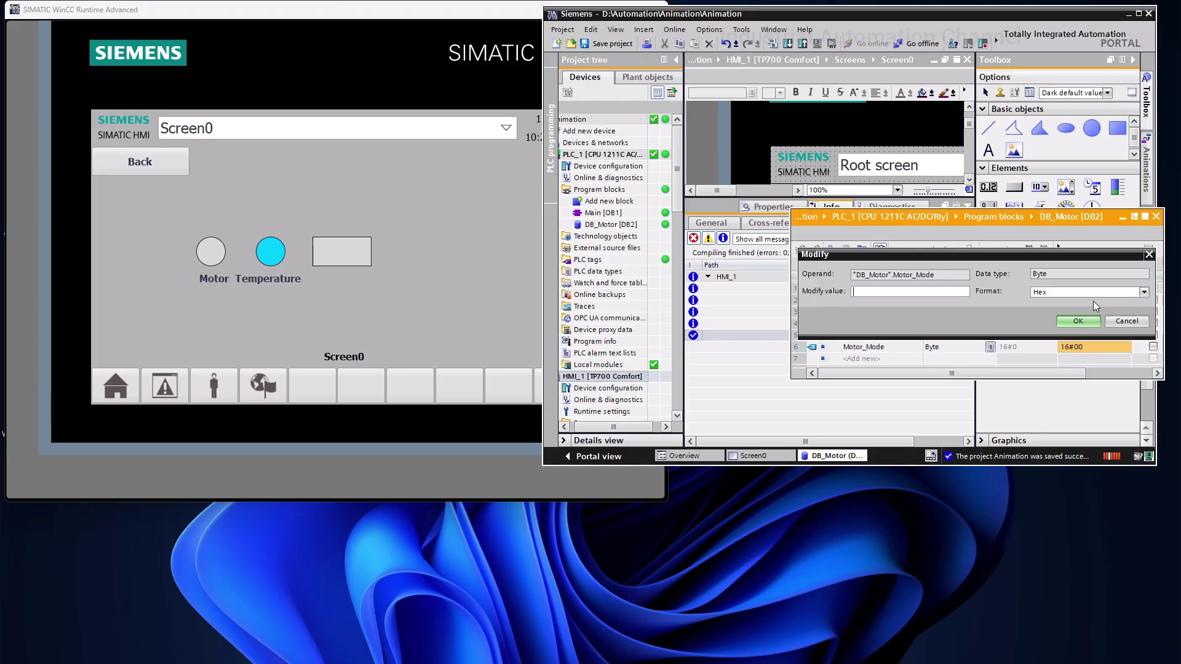
{"action": "left_click", "coordinate": [1144, 292]}
{"action": "left_click", "coordinate": [1075, 332]}
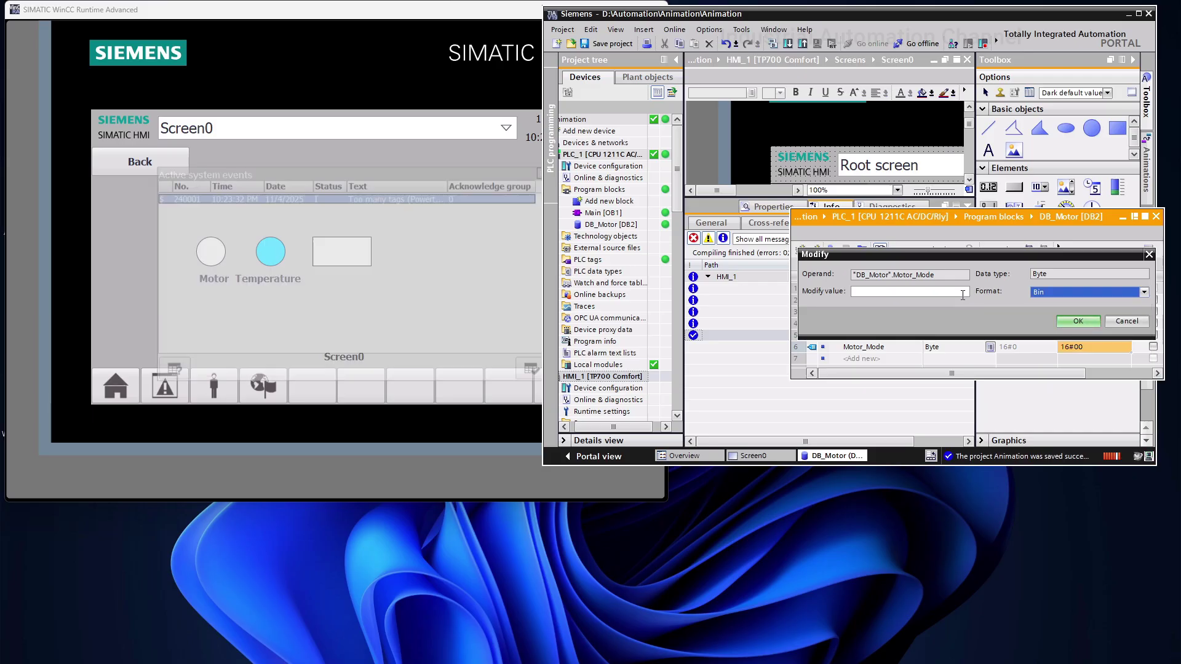
{"action": "left_click", "coordinate": [957, 291]}
{"action": "type", "text": "00000001"}
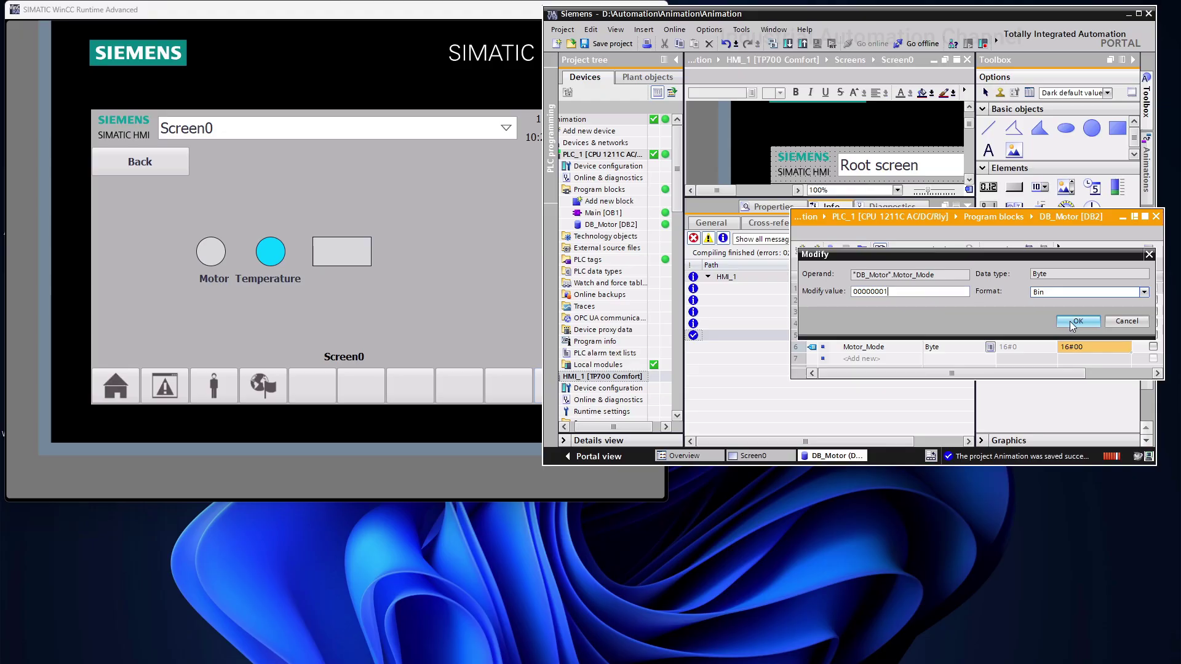
{"action": "left_click", "coordinate": [1070, 321]}
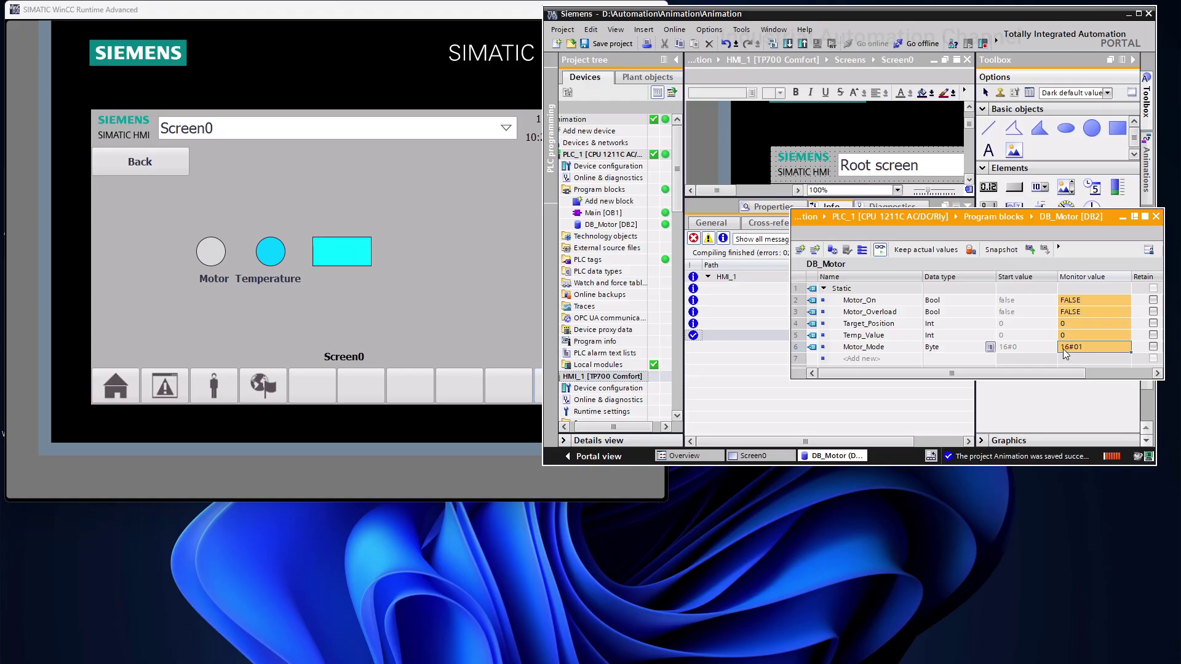
{"action": "double_click", "coordinate": [1063, 349]}
{"action": "left_click", "coordinate": [1069, 295]}
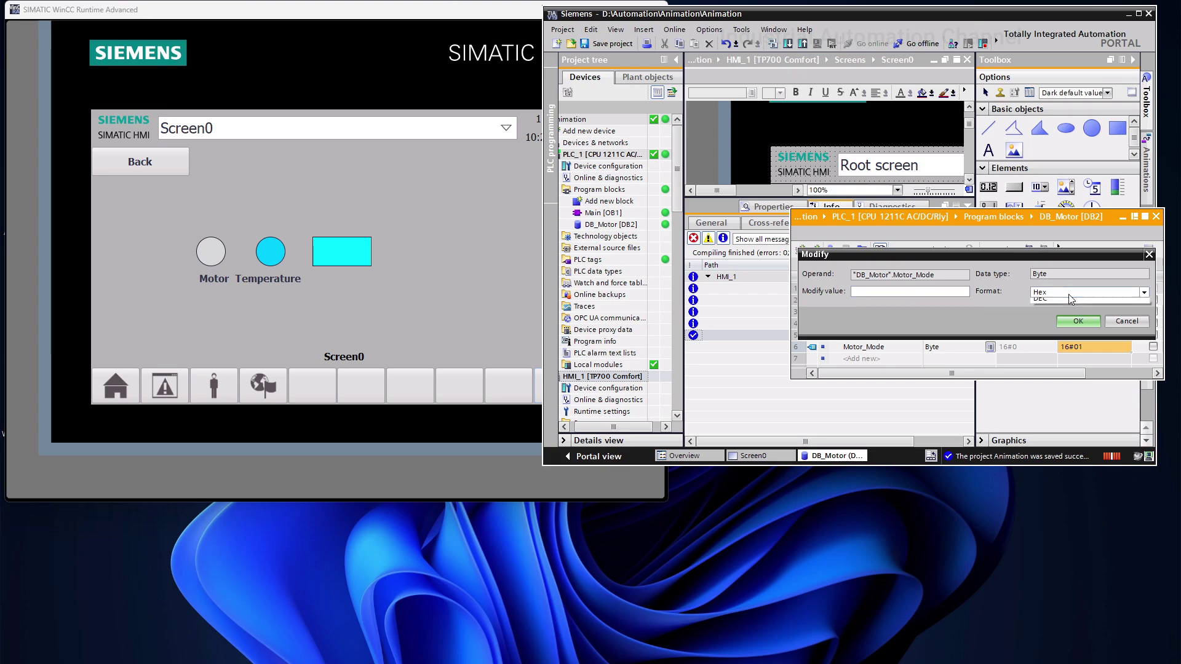
{"action": "left_click", "coordinate": [1061, 319]}
{"action": "left_click", "coordinate": [956, 292]}
{"action": "type", "text": "00000001"}
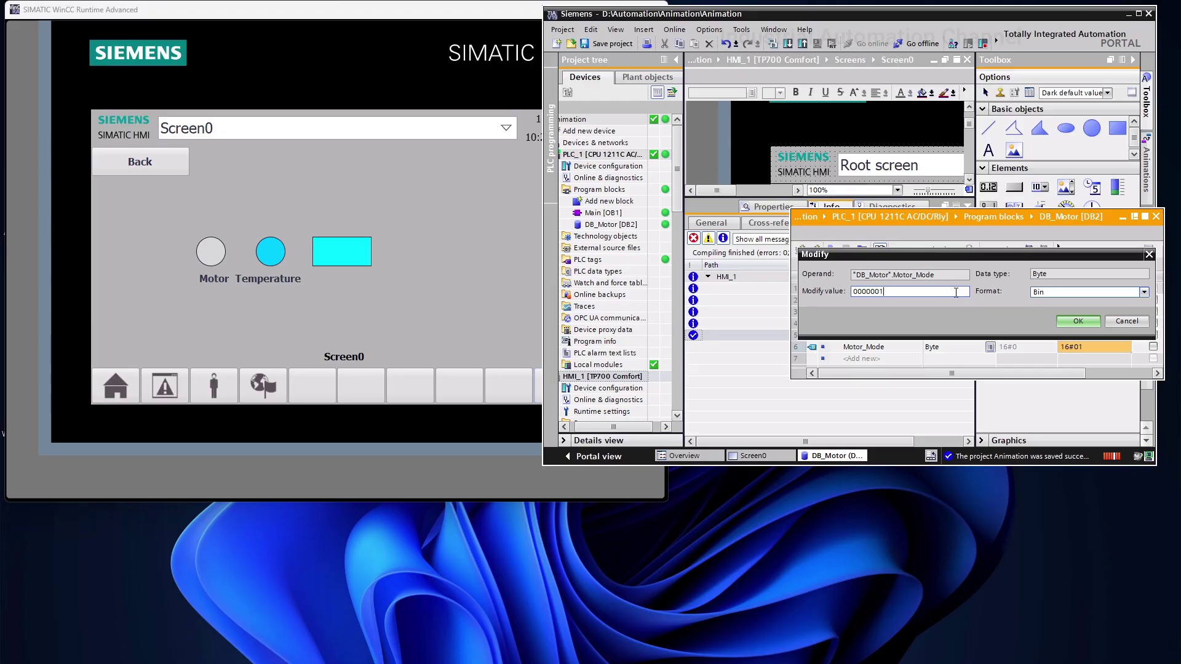
{"action": "type", "text": "0"}
{"action": "left_click", "coordinate": [1084, 325]}
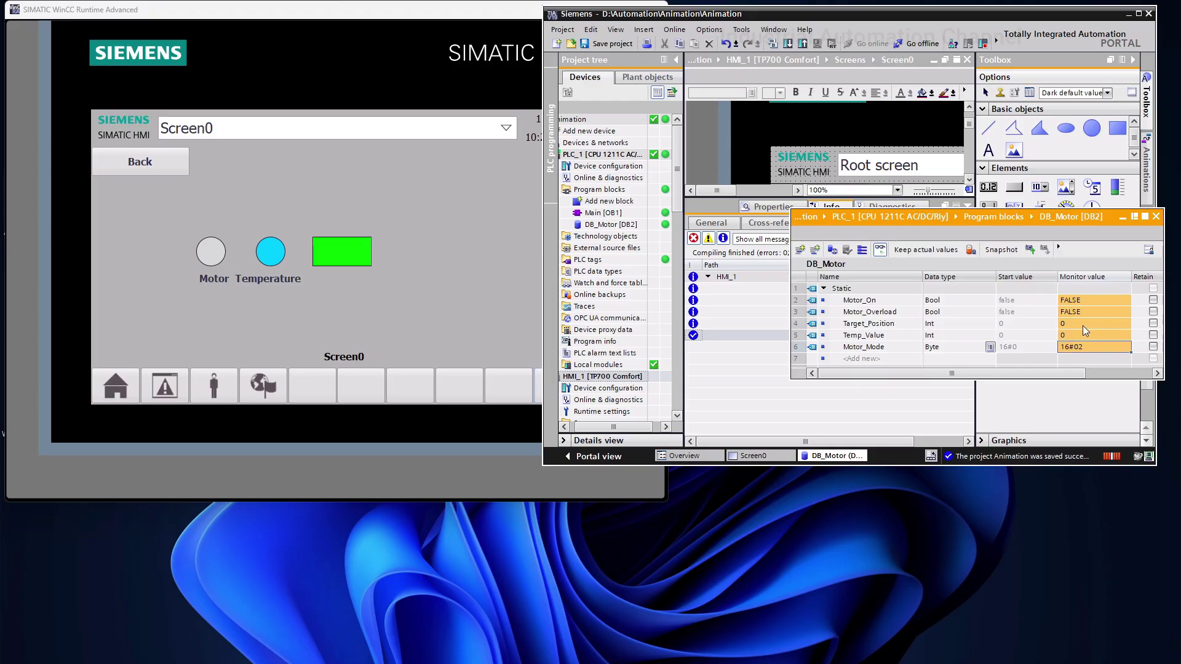
{"action": "double_click", "coordinate": [1080, 349]}
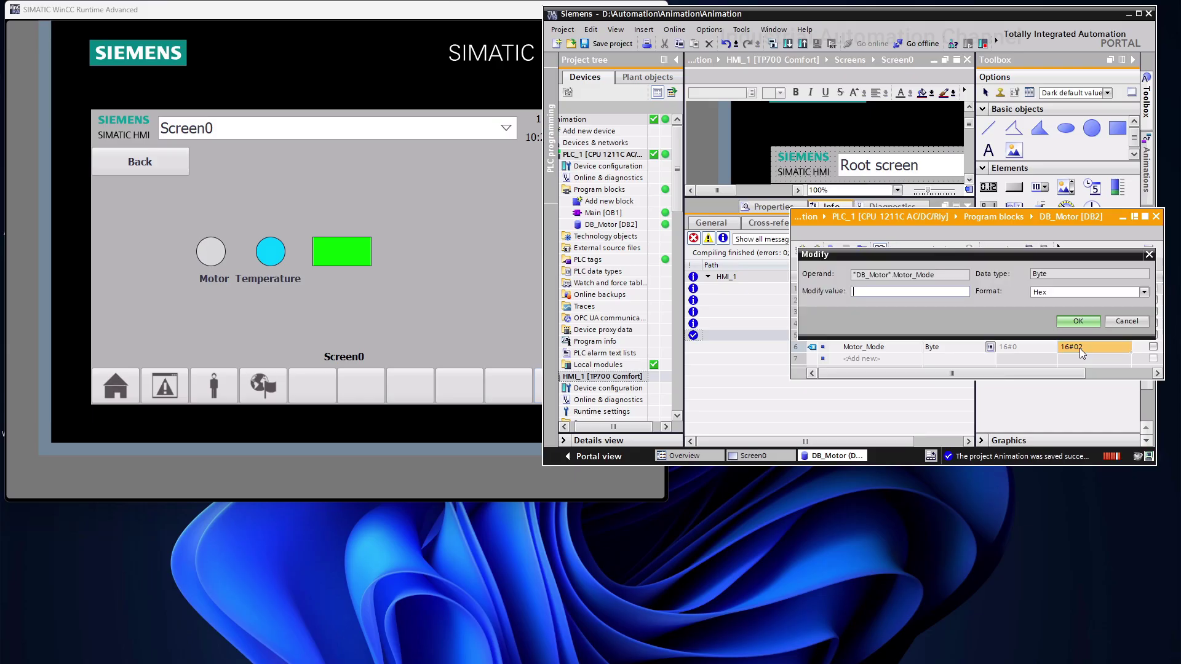
{"action": "left_click", "coordinate": [1144, 291]}
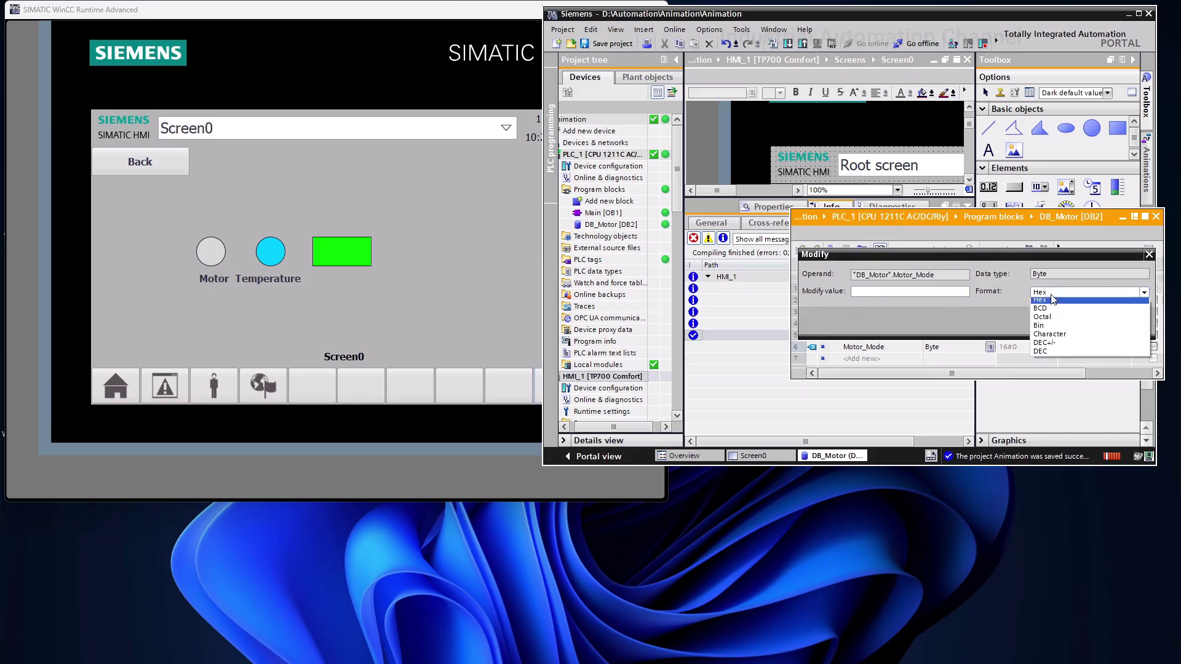
{"action": "left_click", "coordinate": [1062, 318]}
{"action": "left_click", "coordinate": [926, 291]}
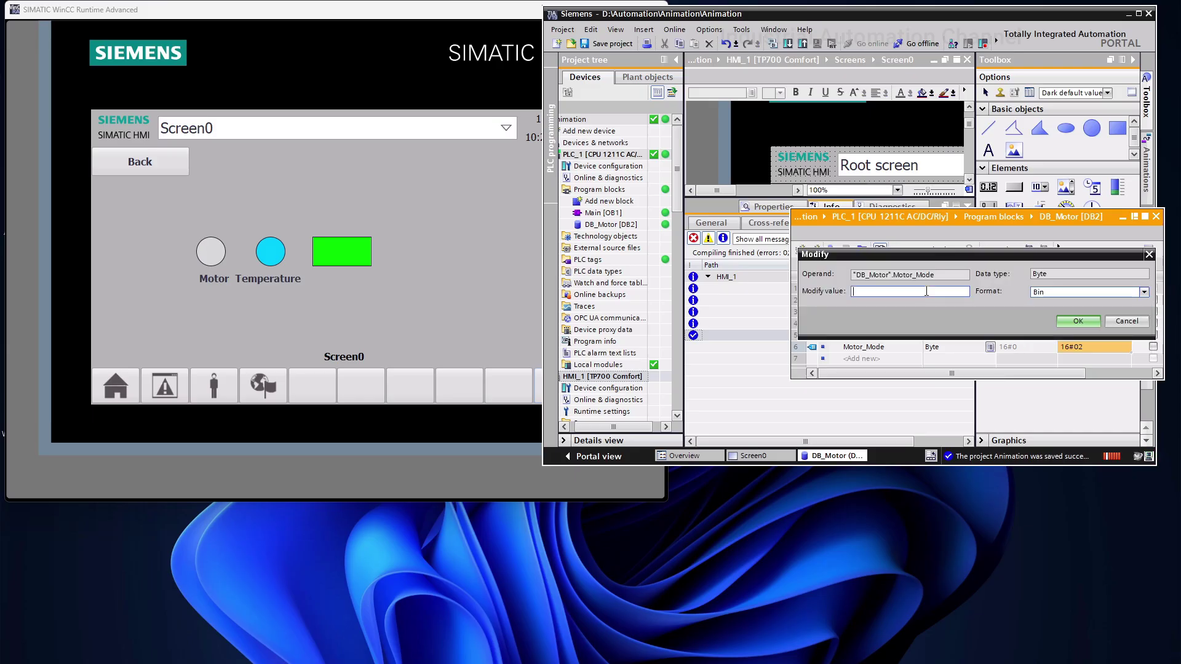
{"action": "type", "text": "000"}
{"action": "type", "text": "100"}
{"action": "left_click", "coordinate": [1078, 321]}
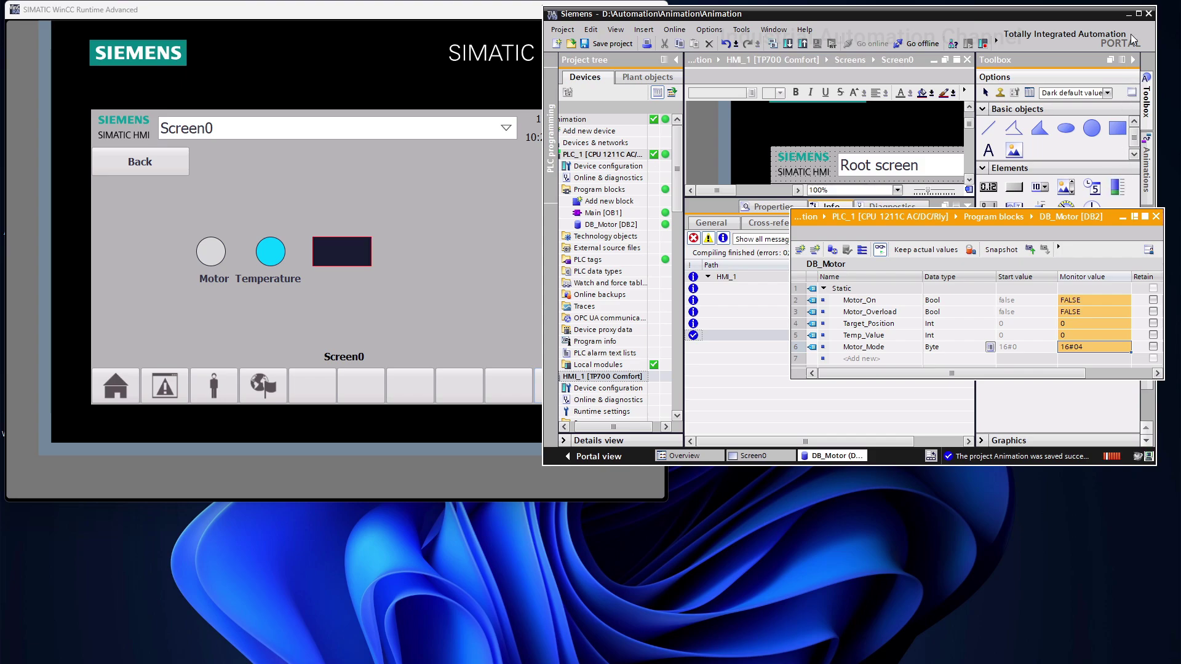
{"action": "left_click", "coordinate": [1139, 16]}
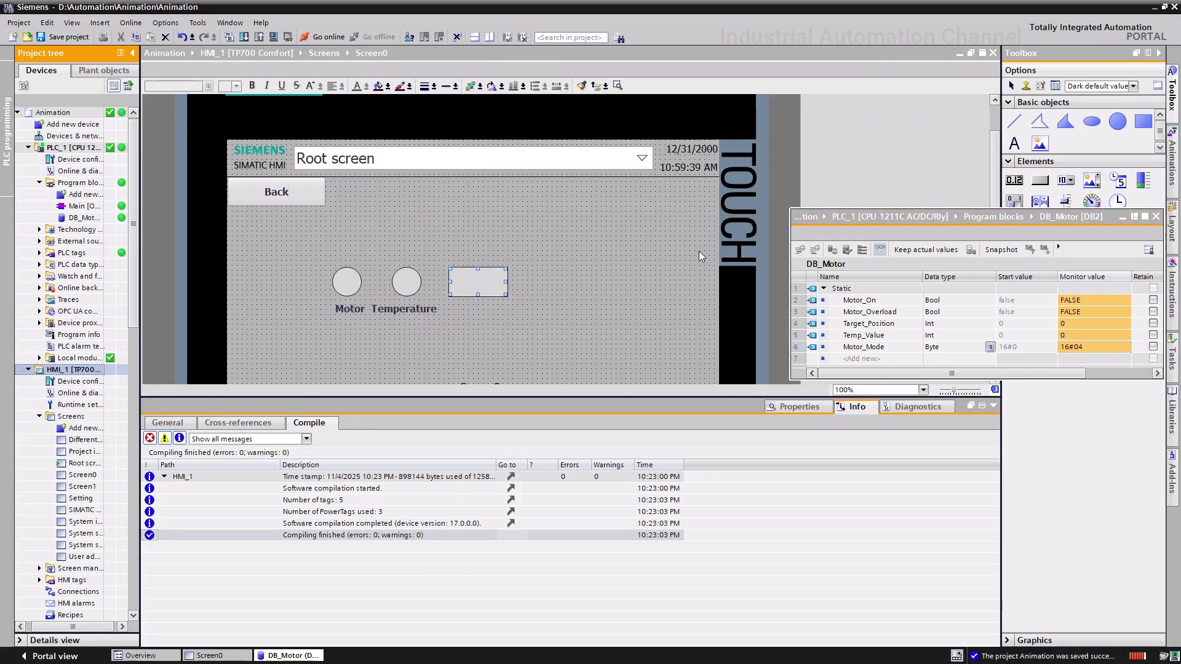
Step: Review the rectangle's Motor_Mode Appearance animation and pick the Ellipse tool
{"action": "left_click", "coordinate": [476, 283]}
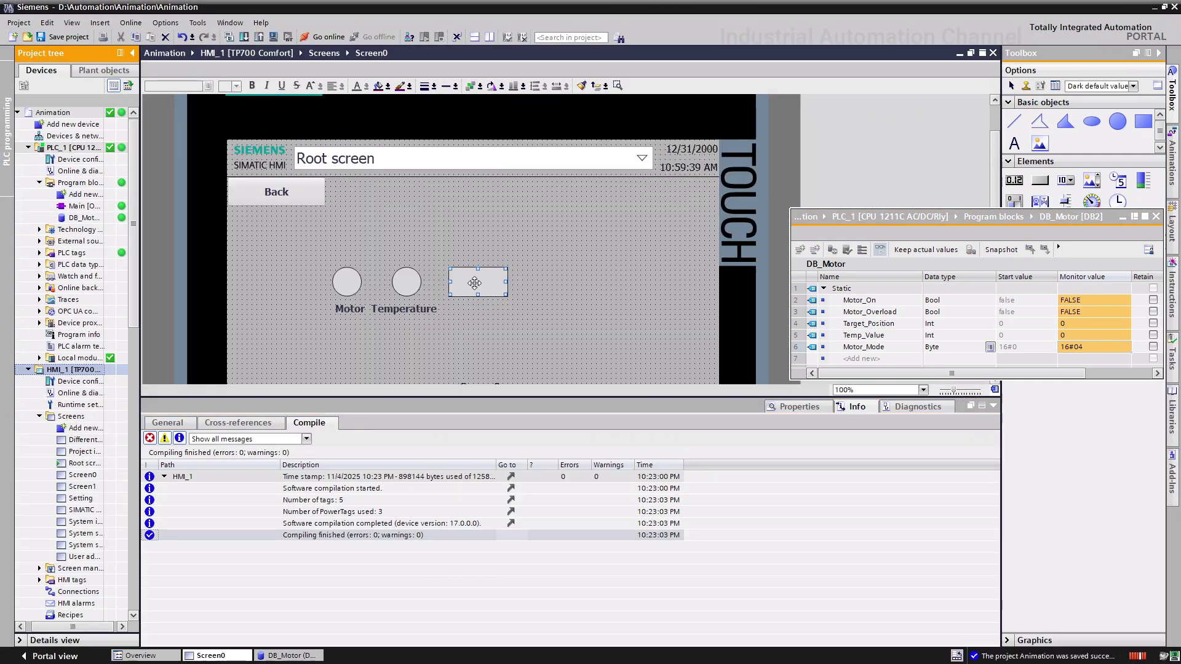
{"action": "left_click", "coordinate": [795, 406]}
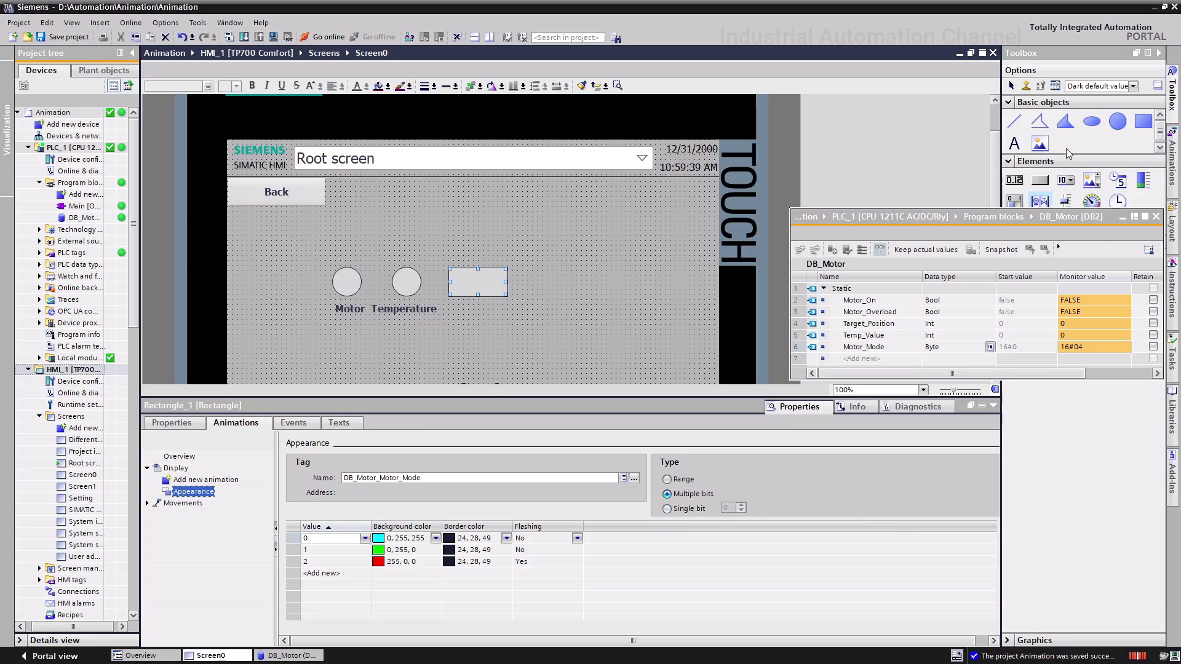
{"action": "left_click", "coordinate": [1099, 126]}
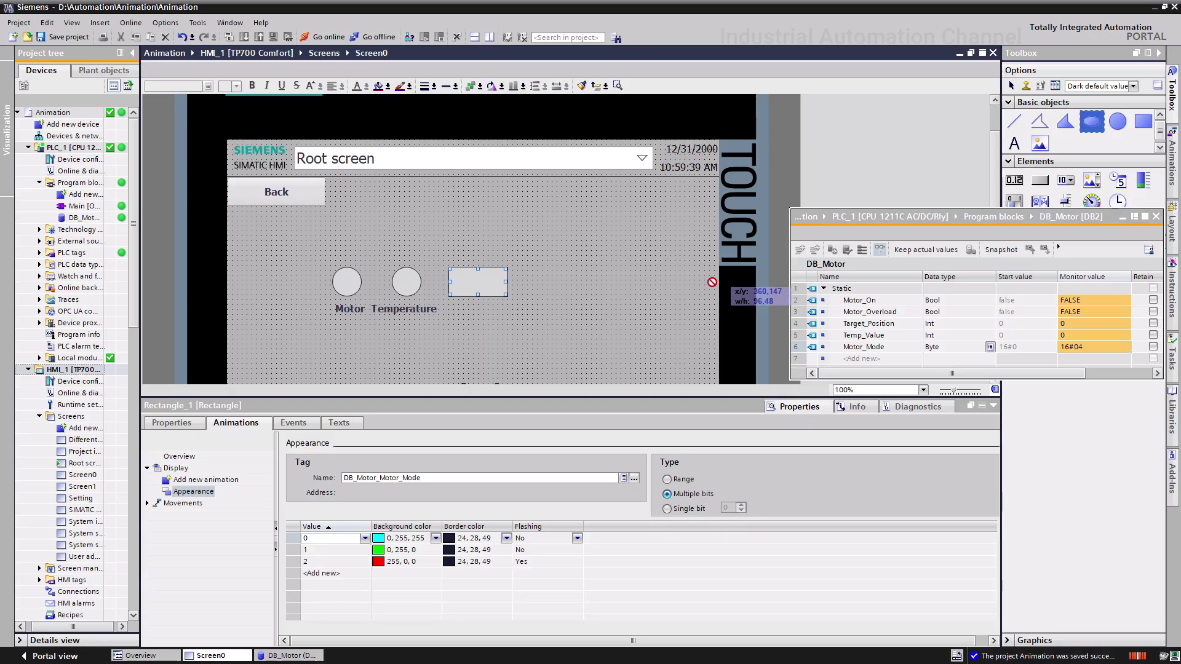
Step: Draw an ellipse right of the rectangle and place text fields under both shapes
{"action": "left_click_drag", "start_coordinate": [538, 268], "coordinate": [567, 287]}
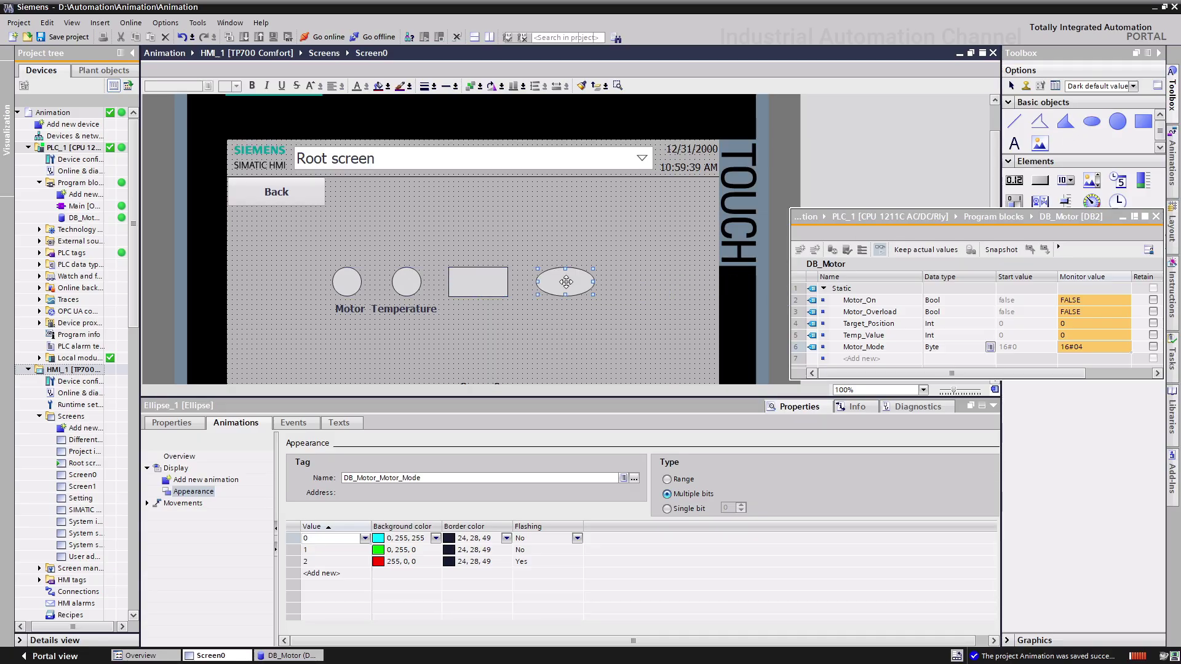
{"action": "left_click", "coordinate": [1014, 144]}
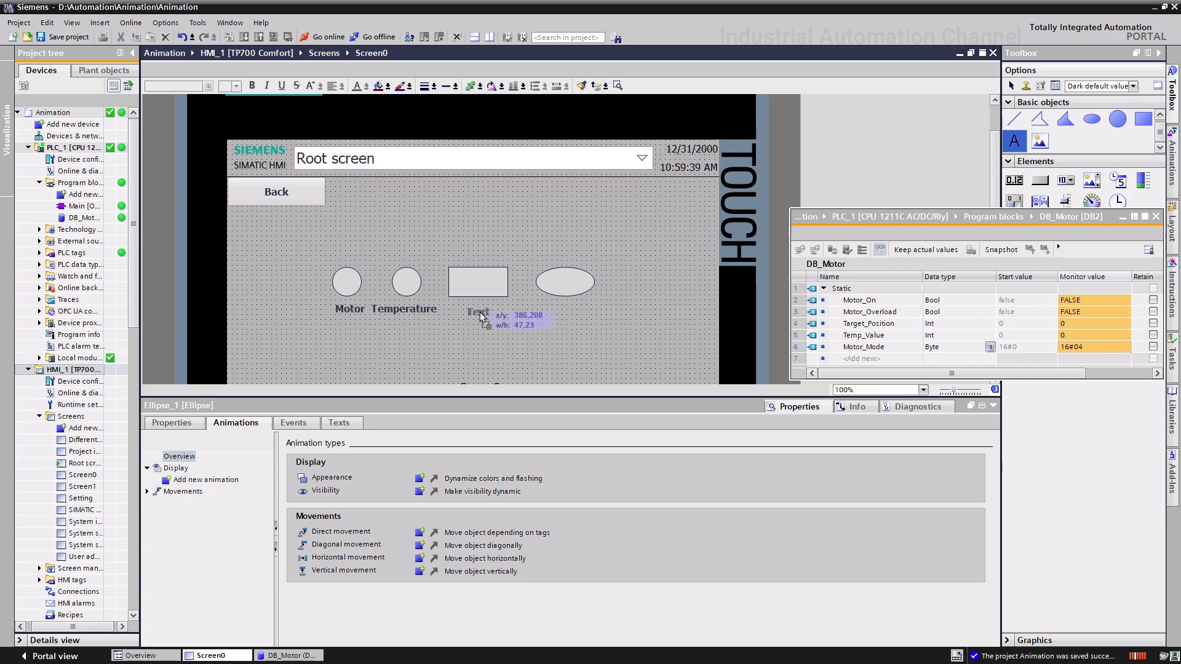
{"action": "left_click", "coordinate": [481, 316]}
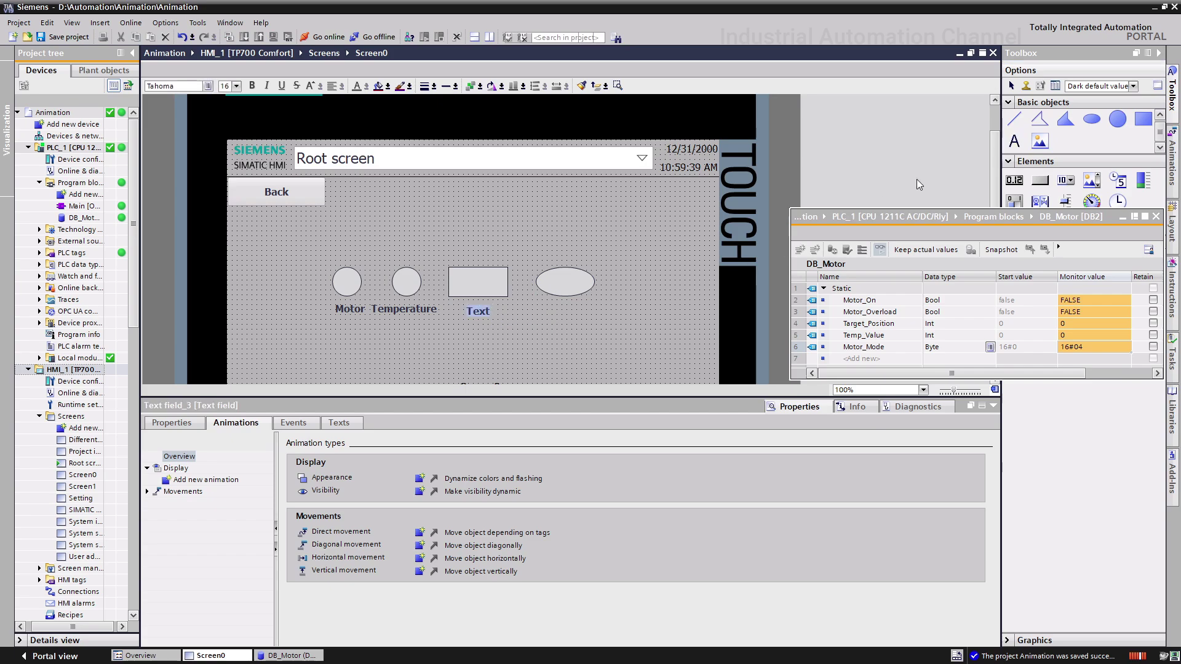
{"action": "left_click", "coordinate": [567, 311]}
Step: Label them 'Mode' and 'Mode(Single bit)', centre the ellipse label and select the ellipse
{"action": "left_click", "coordinate": [470, 314]}
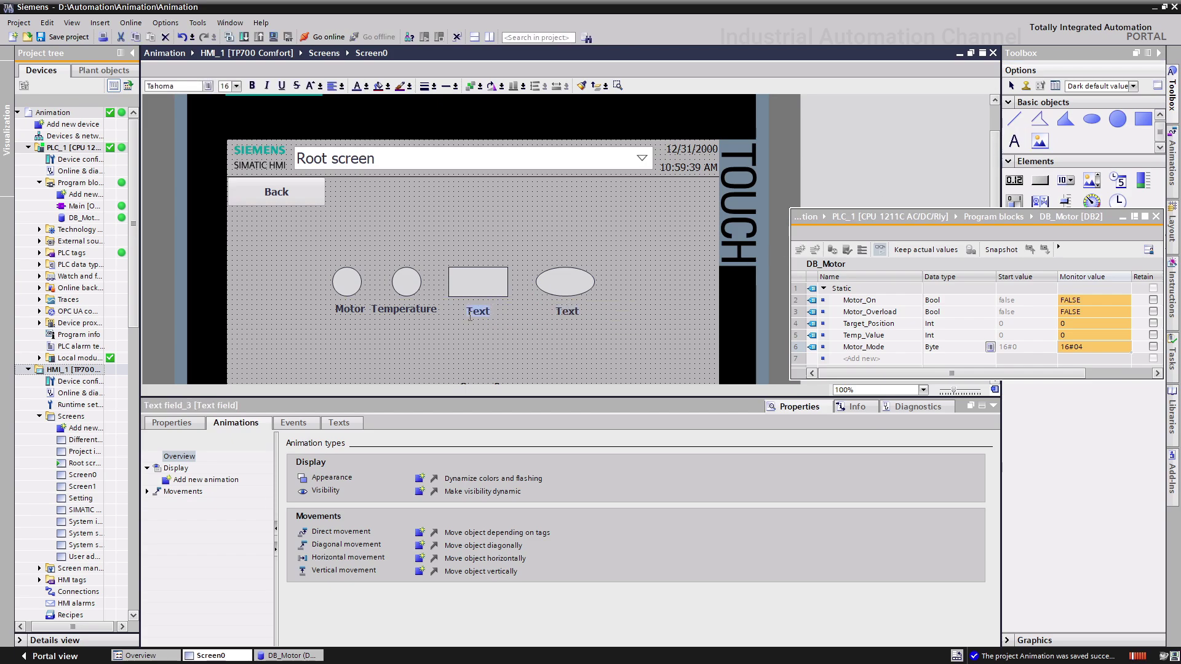
{"action": "type", "text": "Mode"}
{"action": "double_click", "coordinate": [567, 311]}
{"action": "type", "text": "Mod"}
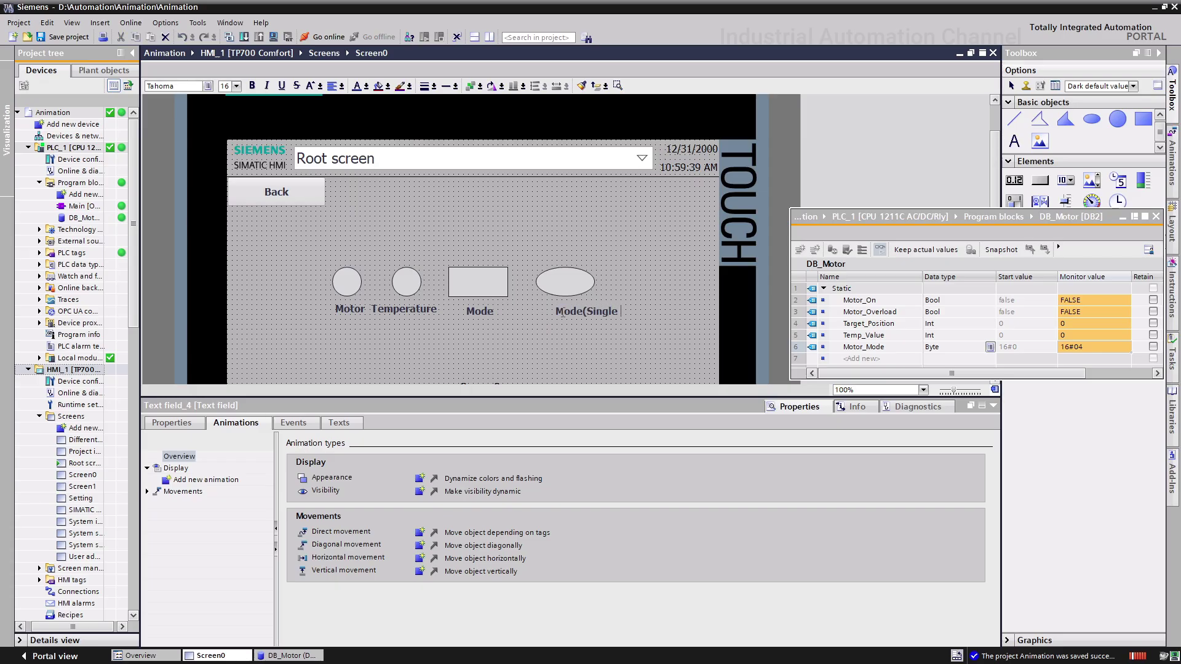
{"action": "type", "text": ")"}
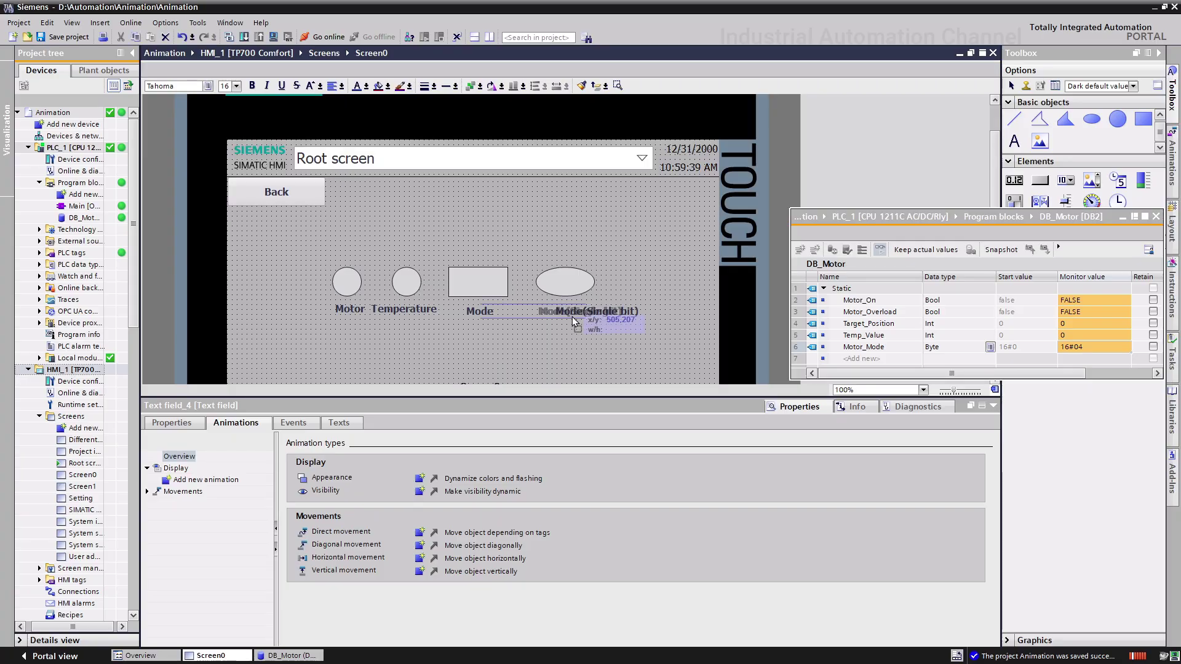
{"action": "left_click_drag", "start_coordinate": [590, 314], "coordinate": [562, 320]}
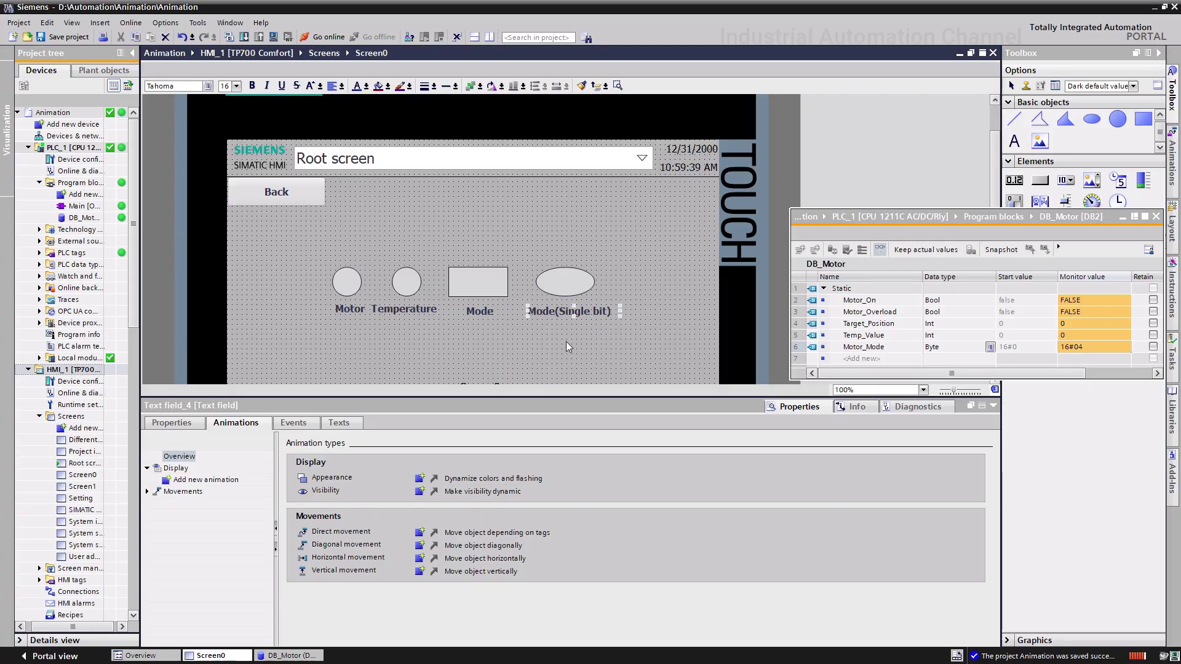
{"action": "left_click", "coordinate": [571, 287]}
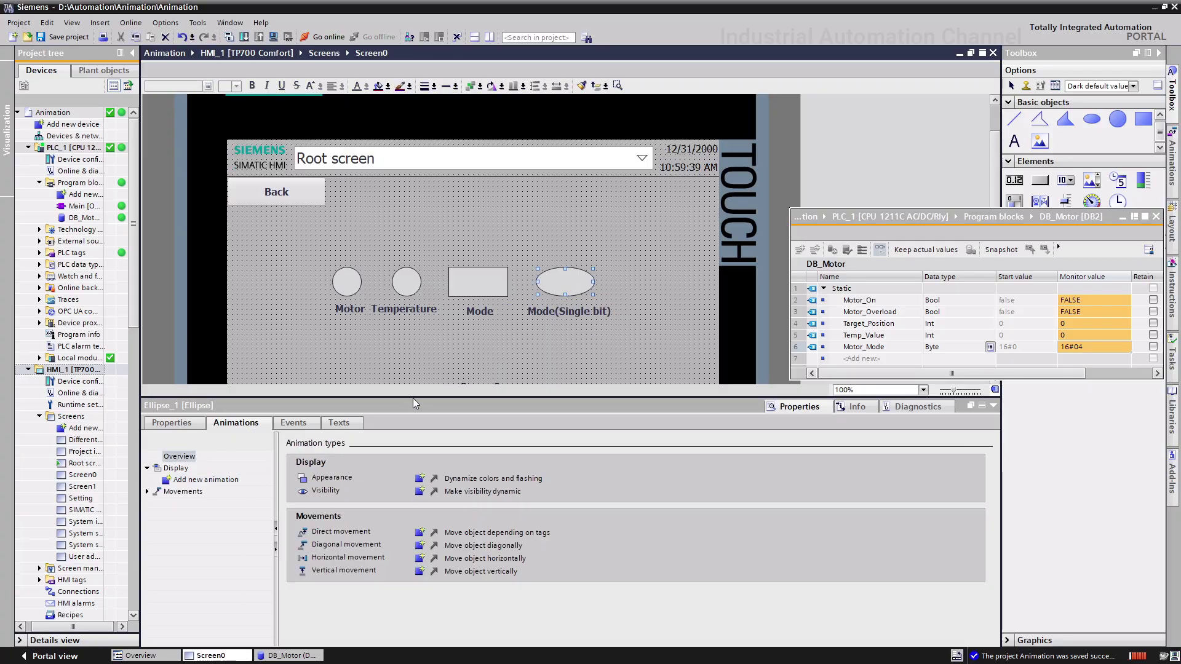
Step: Add an Appearance animation to the ellipse driven by single bit 2 of Motor_Mode
{"action": "double_click", "coordinate": [204, 480]}
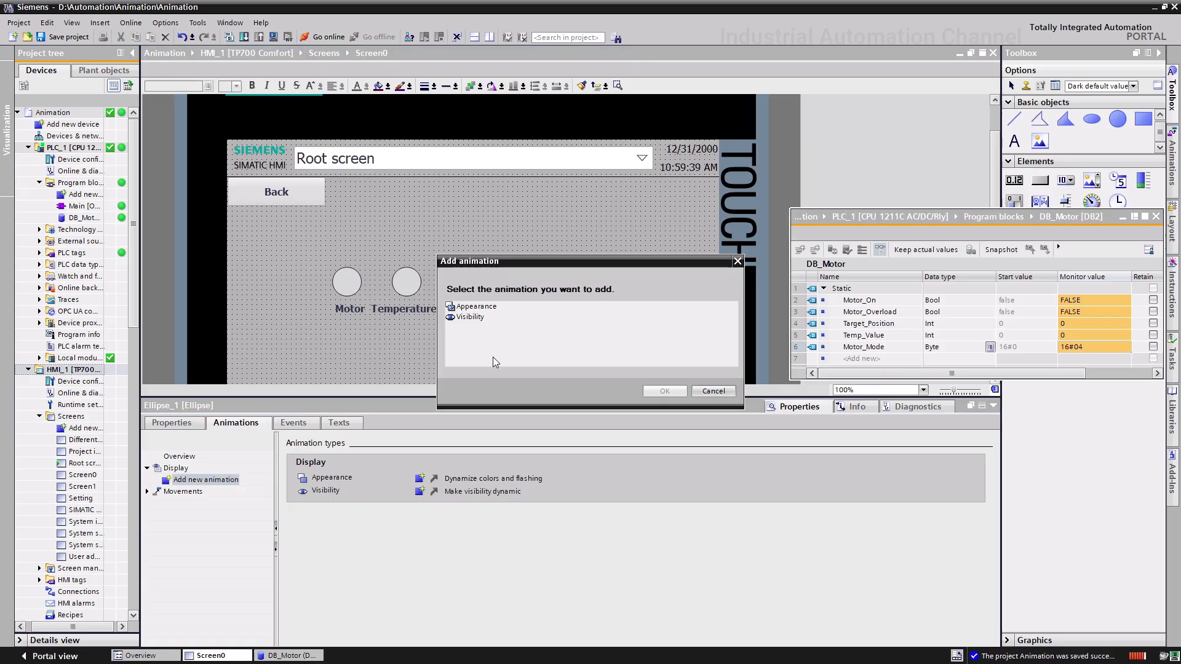
{"action": "left_click", "coordinate": [476, 307]}
{"action": "left_click", "coordinate": [664, 390]}
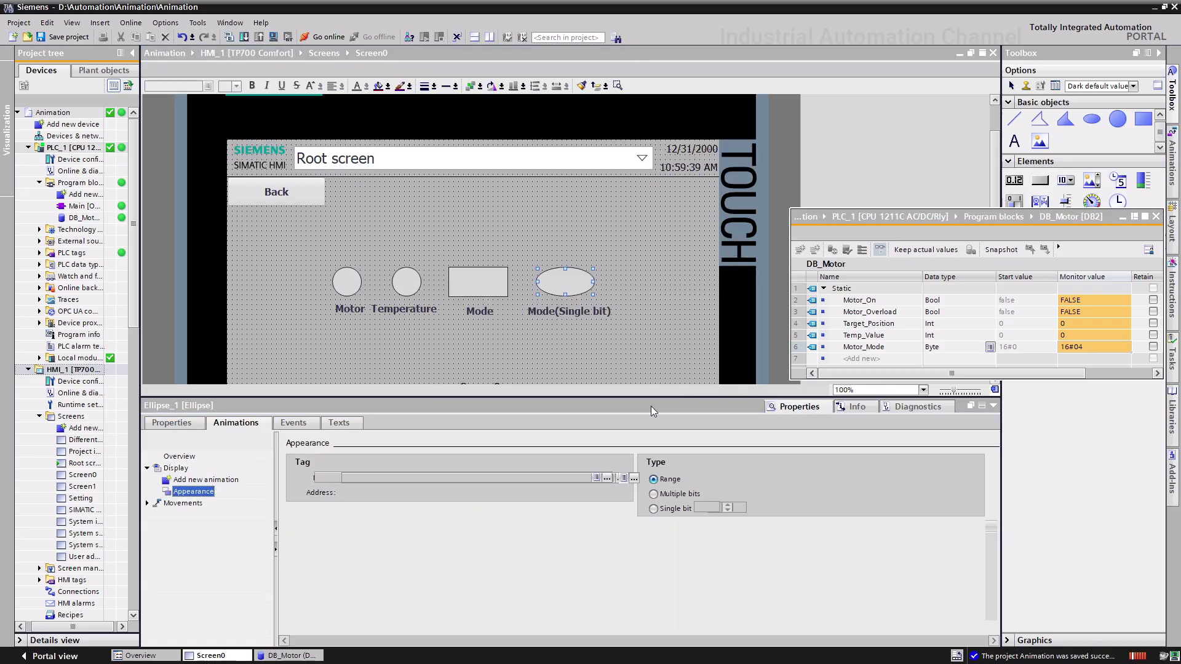
{"action": "left_click_drag", "start_coordinate": [863, 347], "coordinate": [498, 477]}
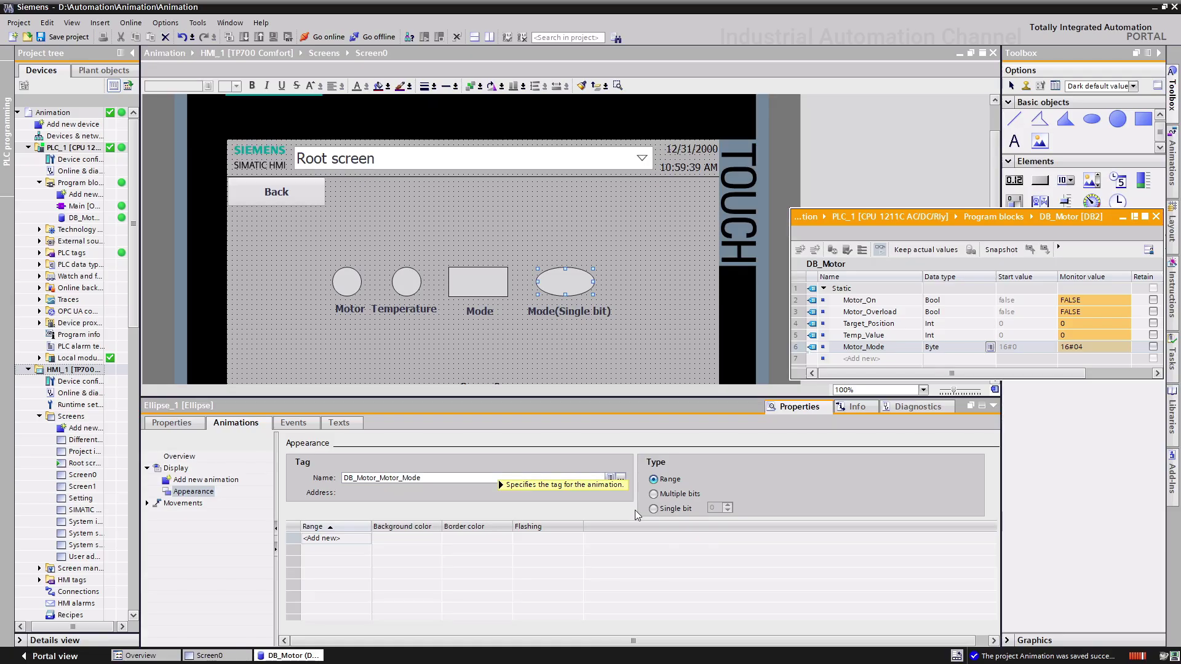
{"action": "left_click", "coordinate": [655, 510]}
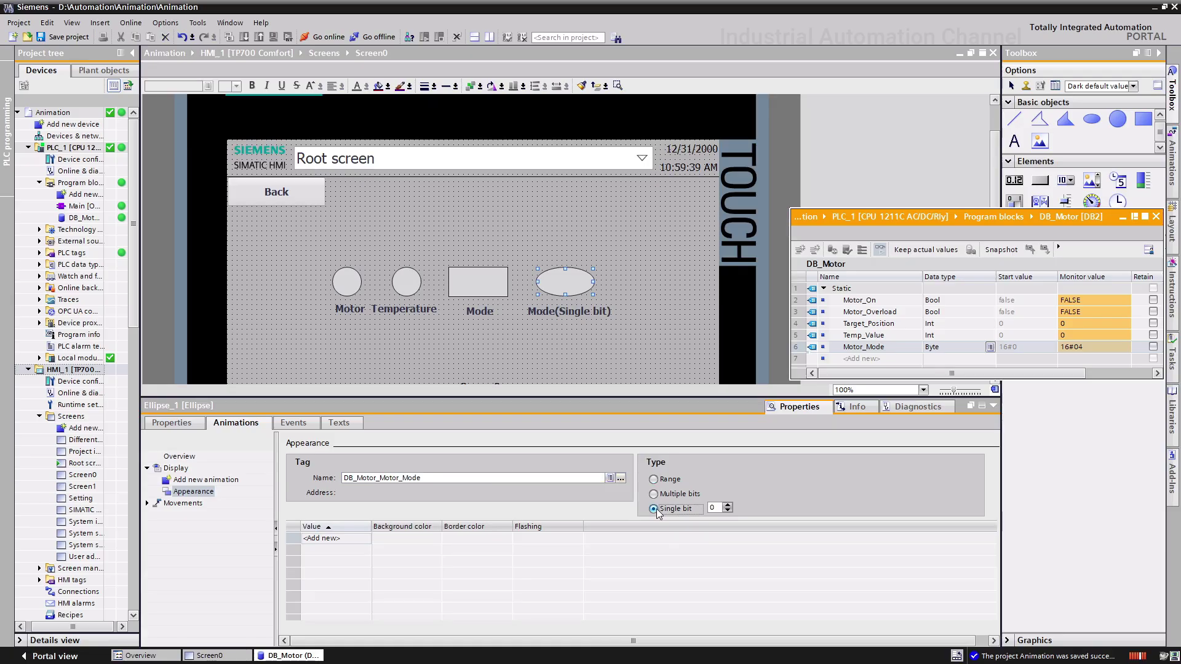
{"action": "left_click", "coordinate": [729, 506]}
Step: Add states 0 and 1 with red background at 1, then compile and start runtime
{"action": "left_click", "coordinate": [333, 538]}
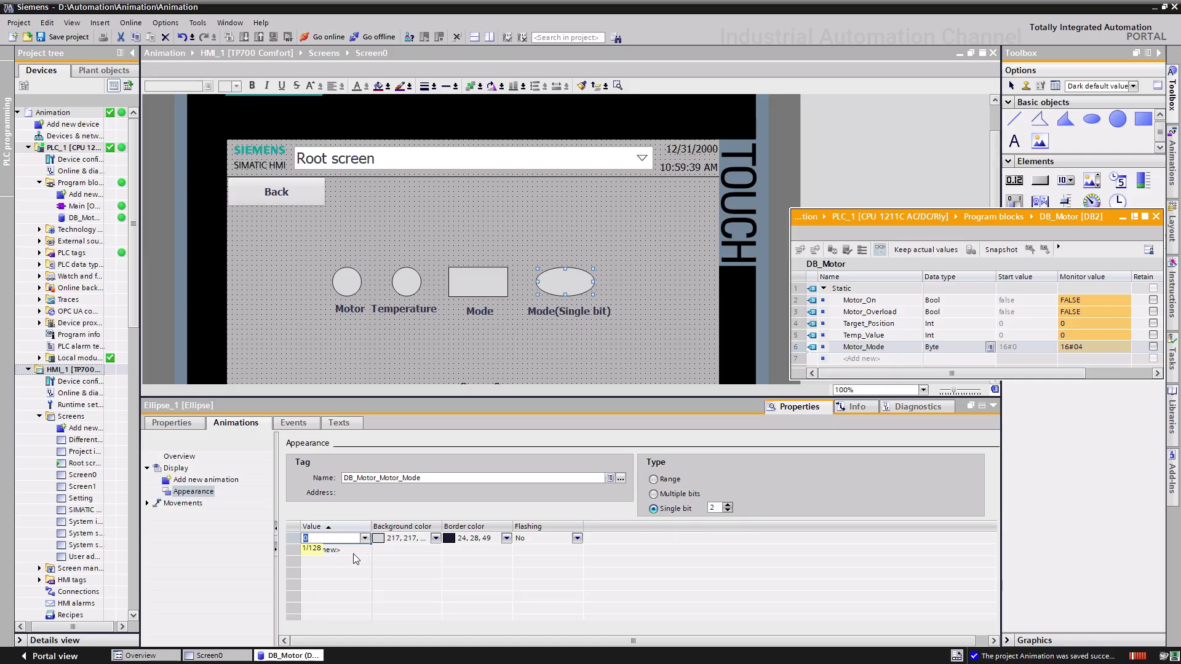
{"action": "left_click", "coordinate": [353, 551]}
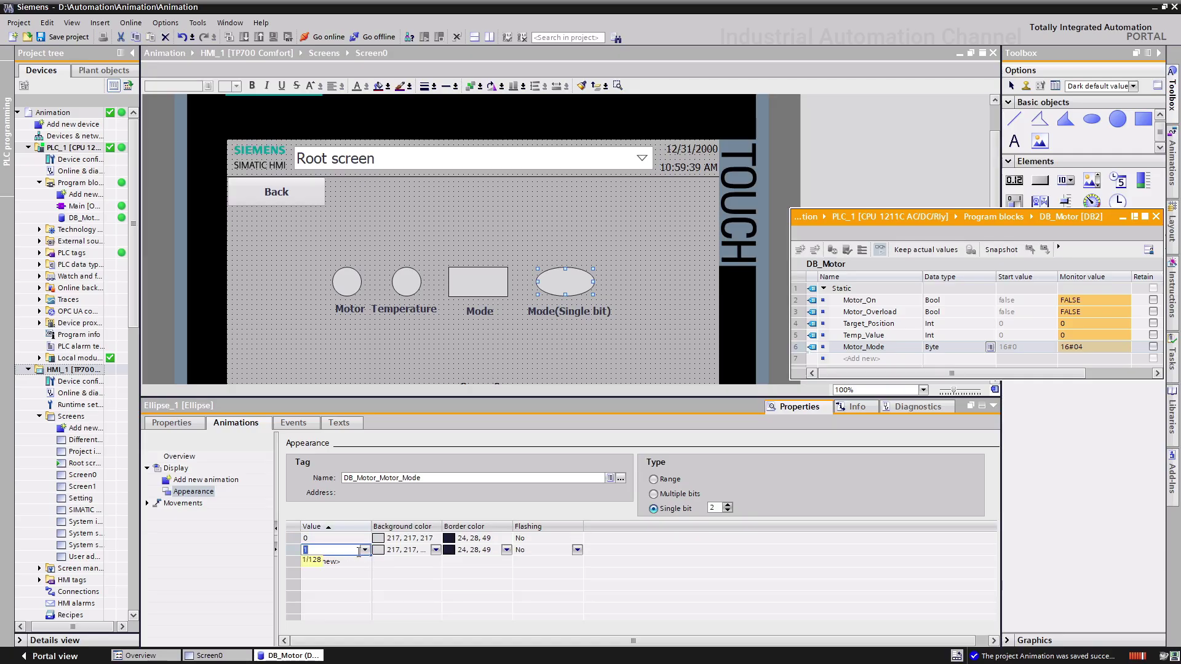
{"action": "left_click", "coordinate": [434, 550]}
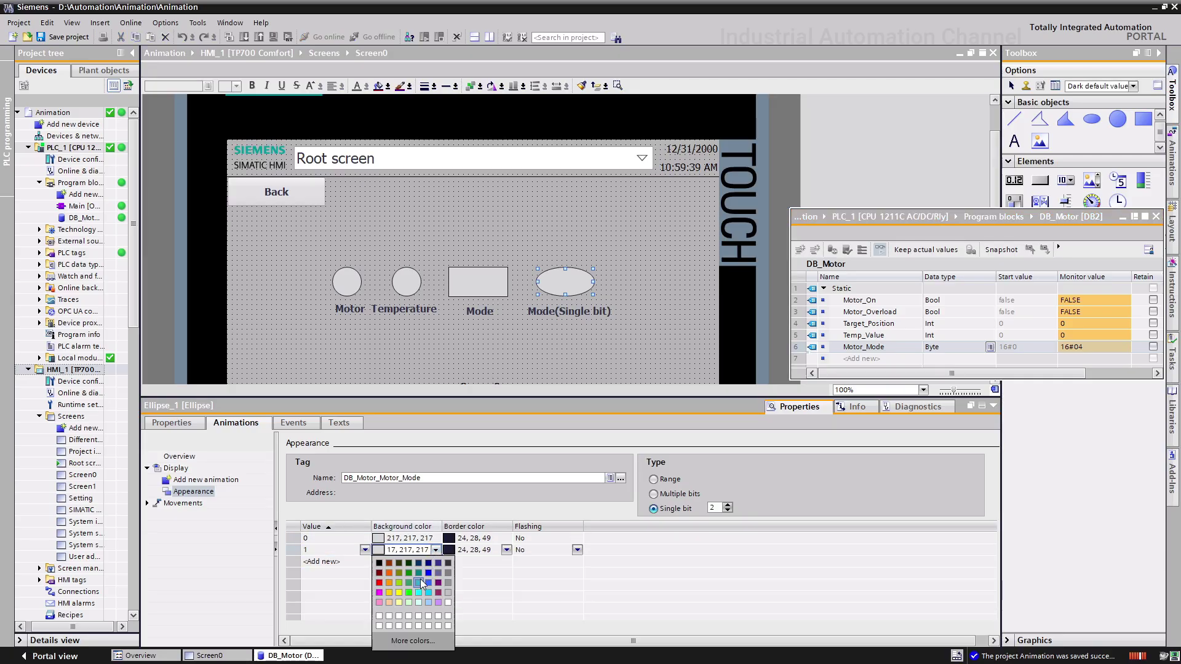
{"action": "left_click", "coordinate": [378, 584]}
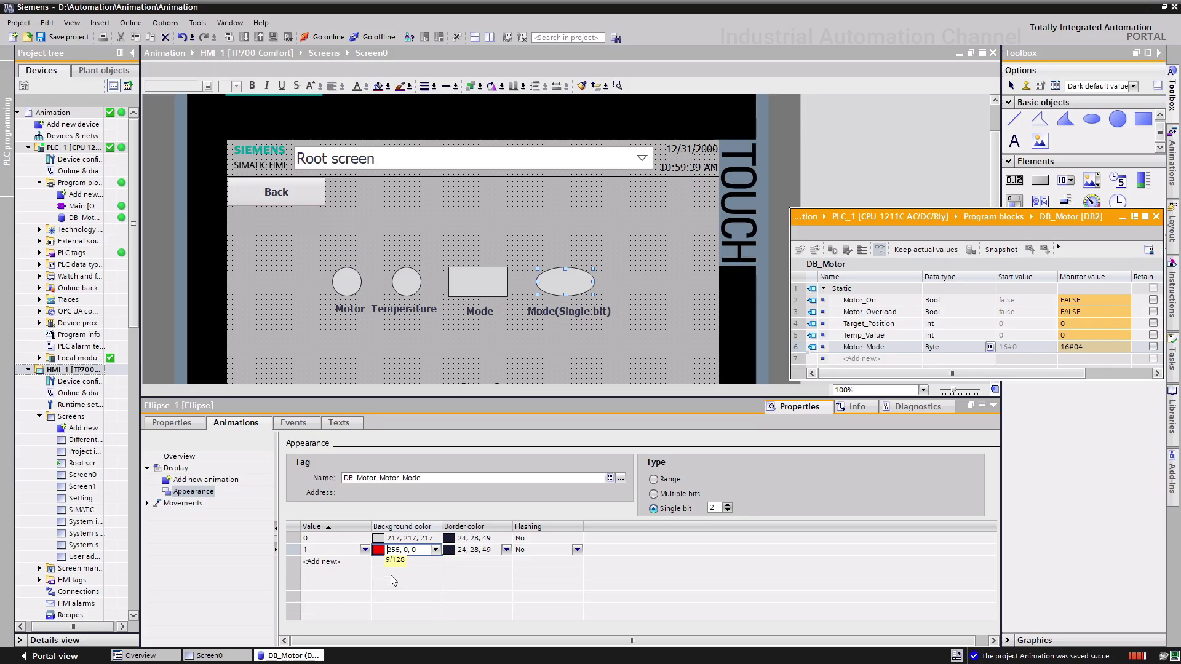
{"action": "left_click", "coordinate": [922, 296]}
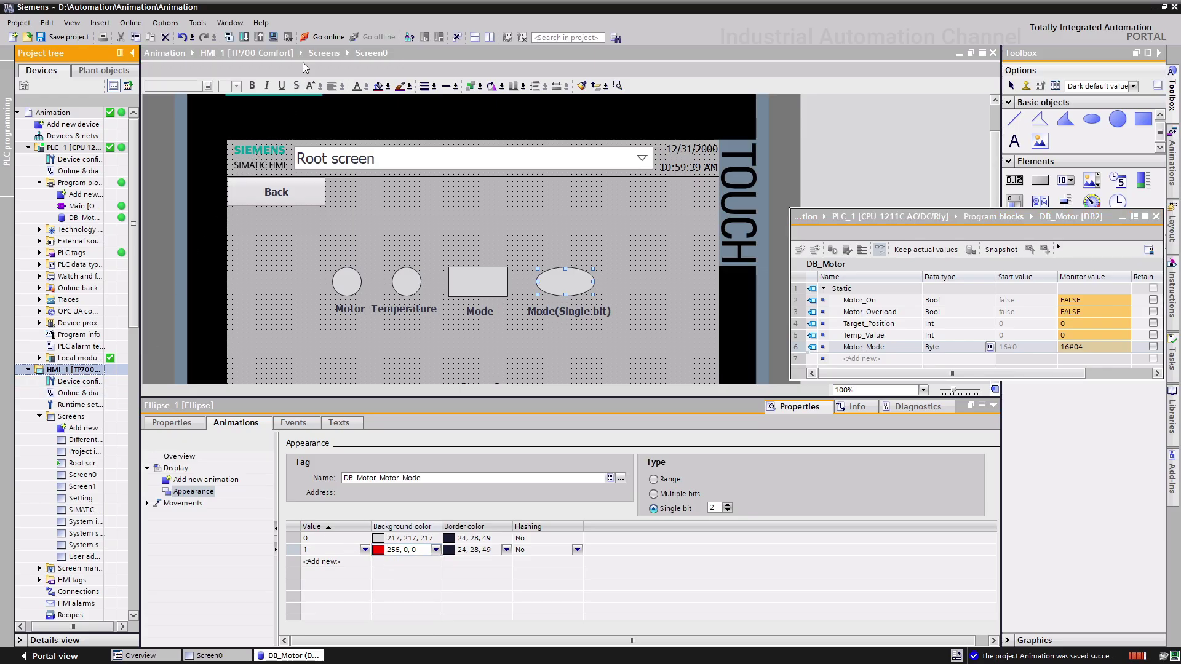
{"action": "left_click", "coordinate": [275, 37]}
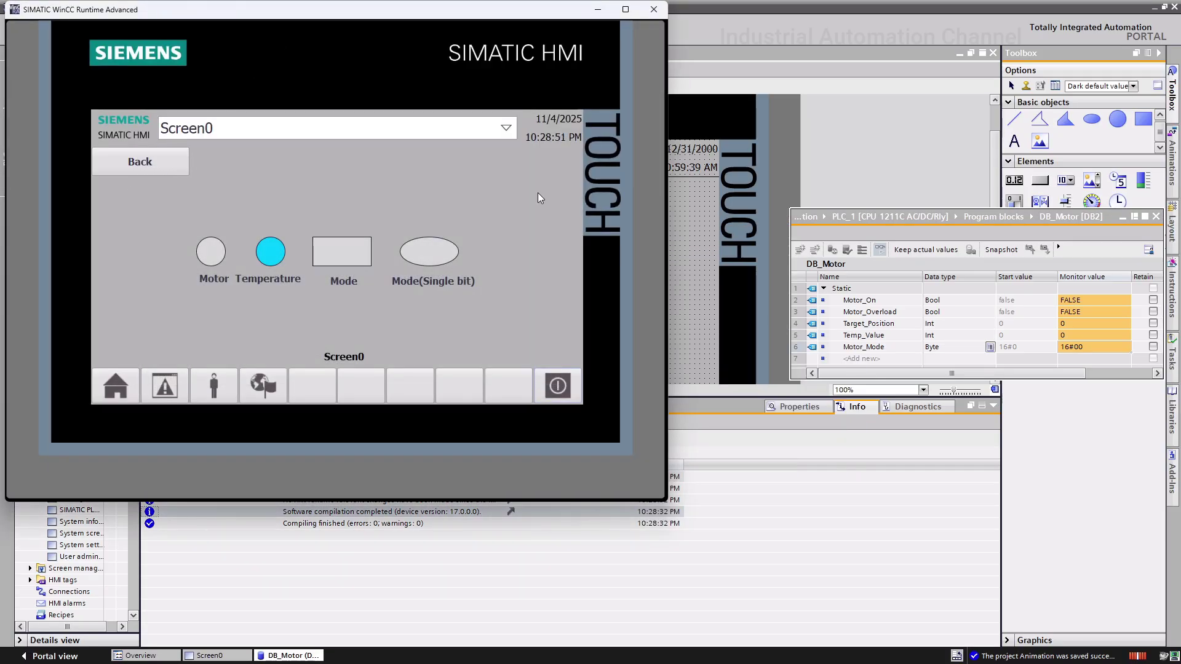
Step: Modify Motor_Mode online in binary format to 00000100 and restore the project window full screen
{"action": "left_click", "coordinate": [1144, 8]}
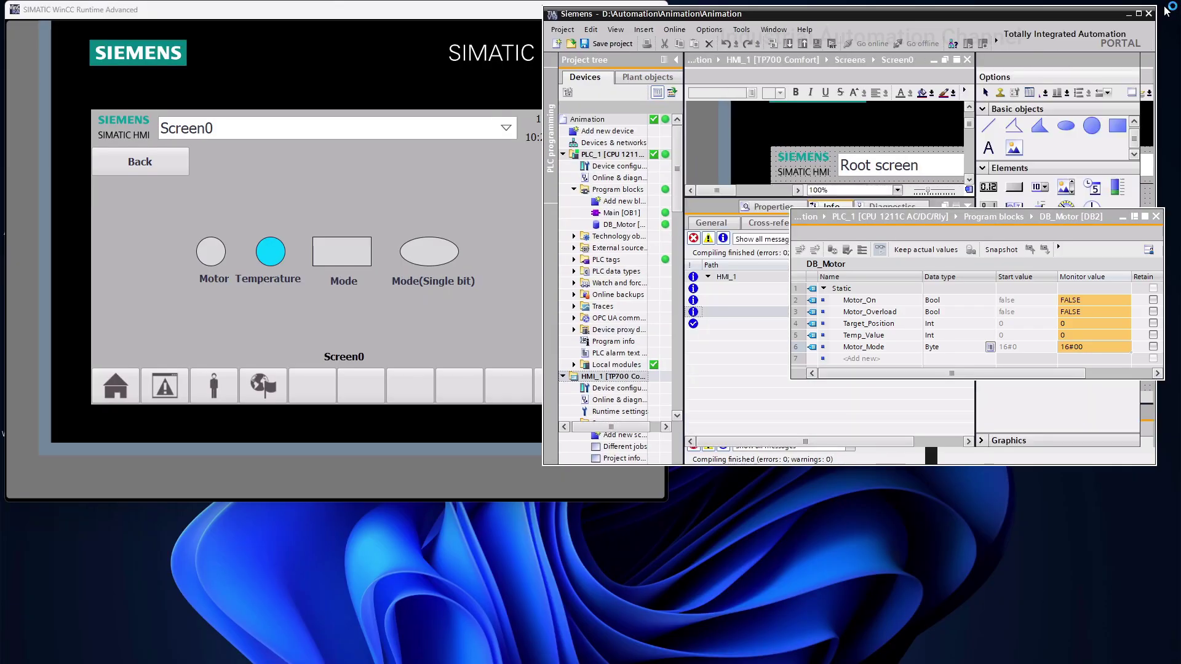
{"action": "double_click", "coordinate": [1083, 349]}
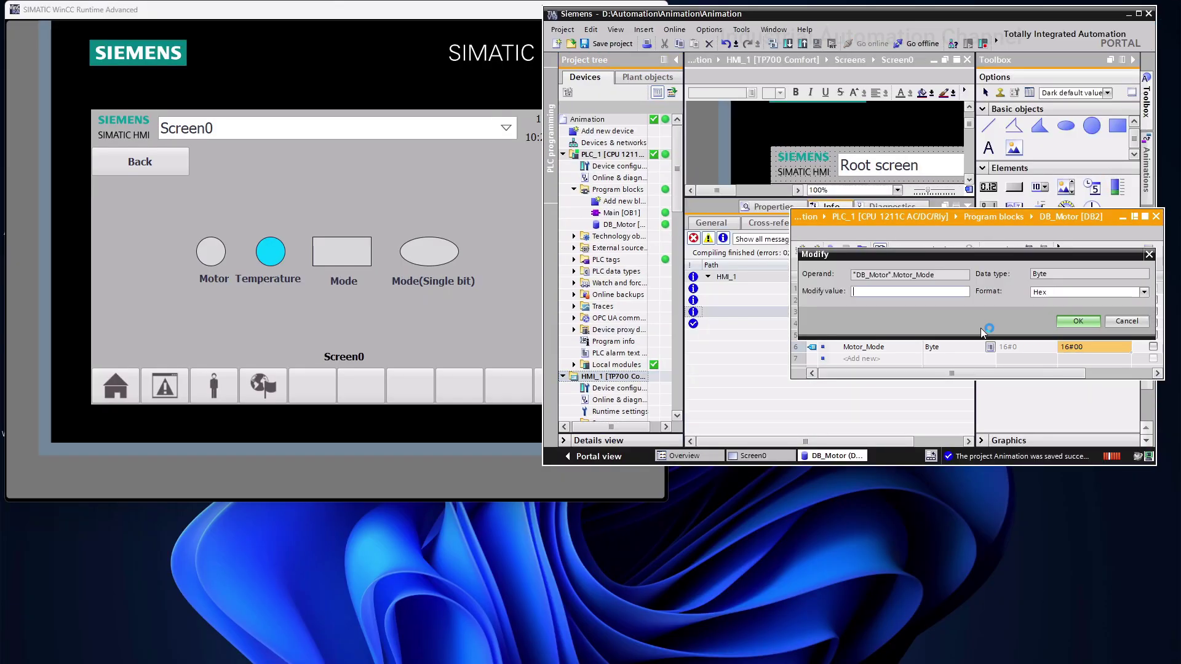
{"action": "left_click", "coordinate": [1143, 291]}
{"action": "left_click", "coordinate": [1054, 328]}
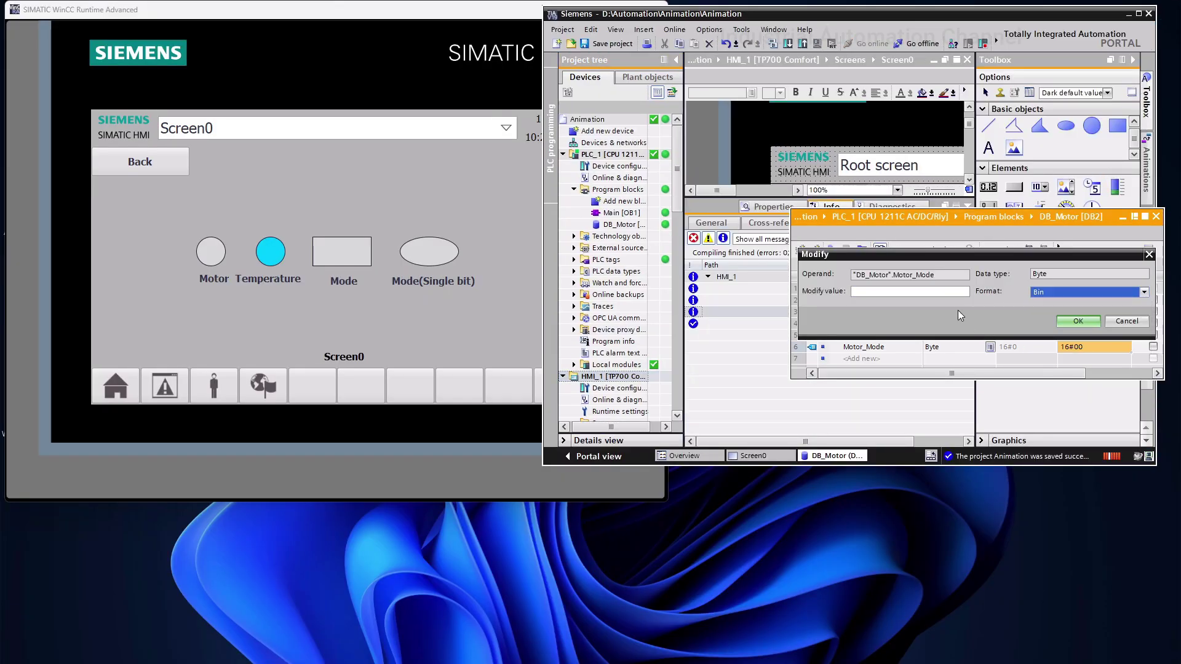
{"action": "left_click", "coordinate": [909, 292]}
{"action": "type", "text": "00000100"}
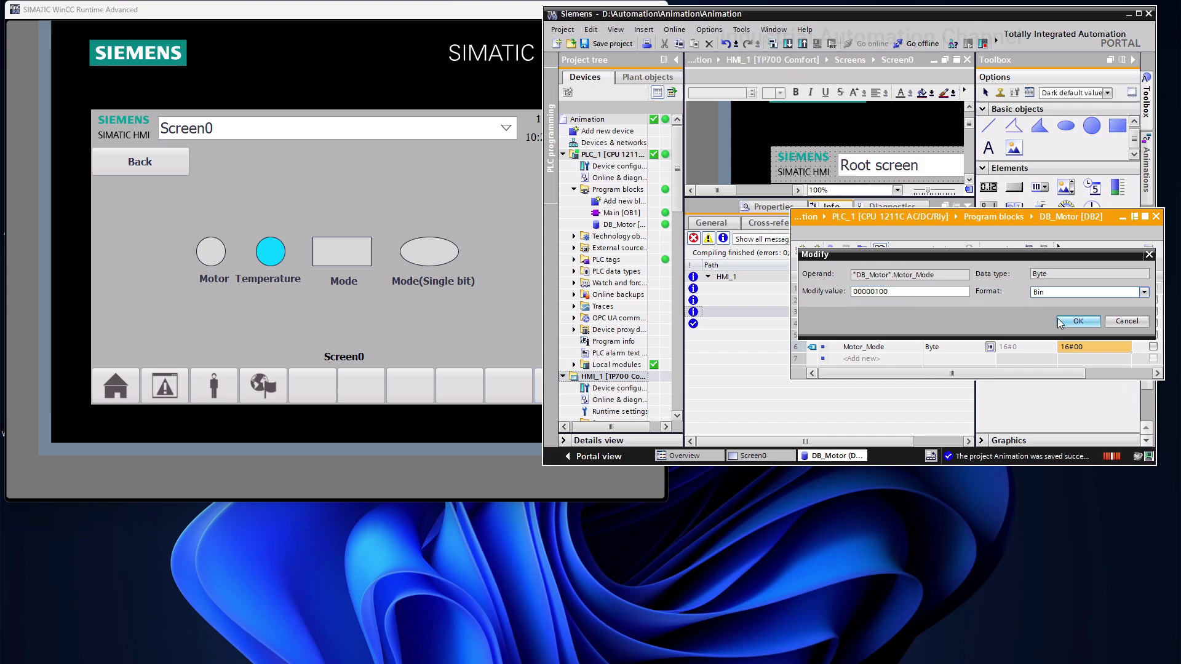
{"action": "left_click", "coordinate": [1076, 321]}
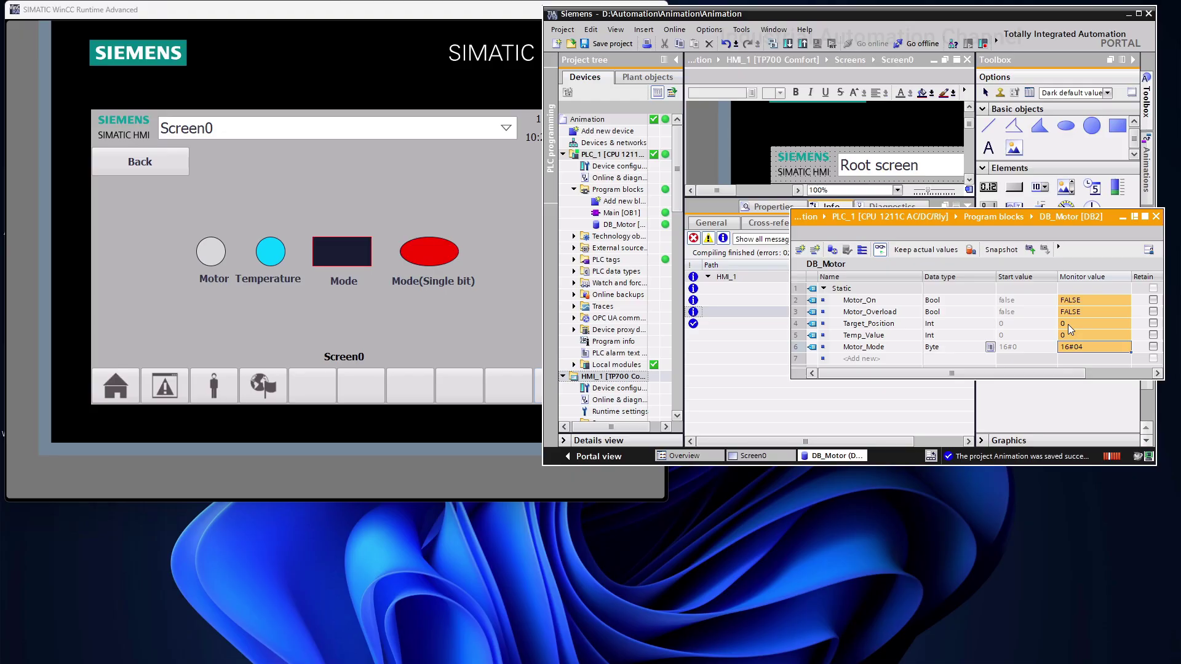
{"action": "left_click", "coordinate": [1138, 13]}
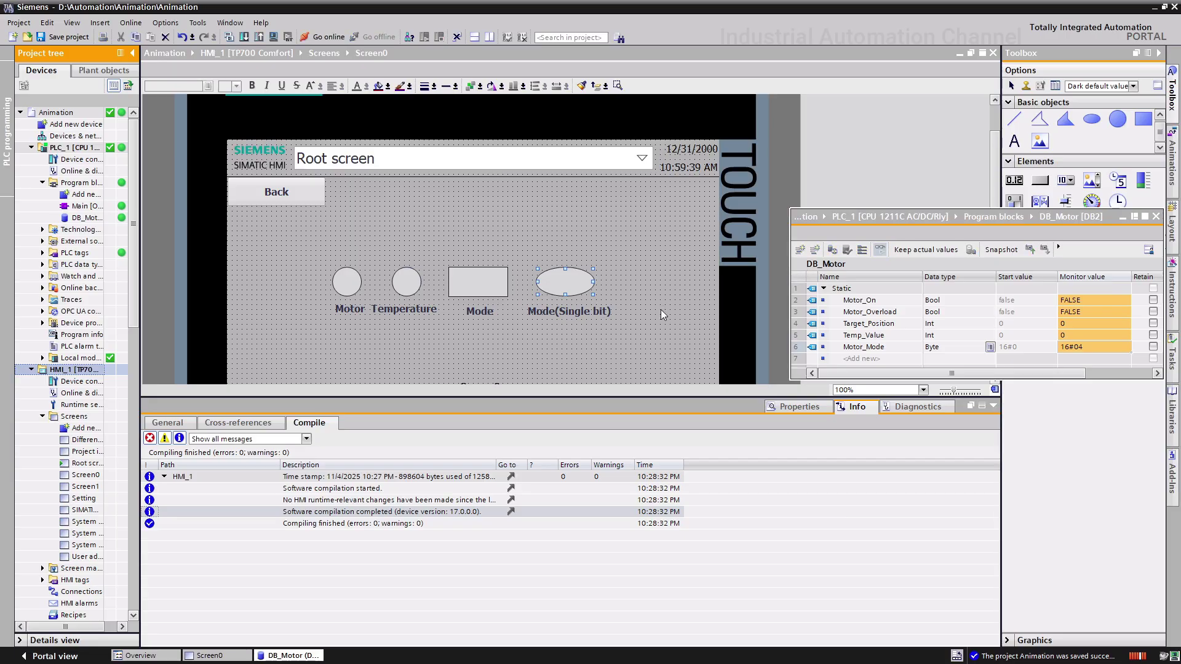
Step: Deselect the ellipse and open the Main [OB1] program block from the project tree
{"action": "left_click", "coordinate": [651, 361]}
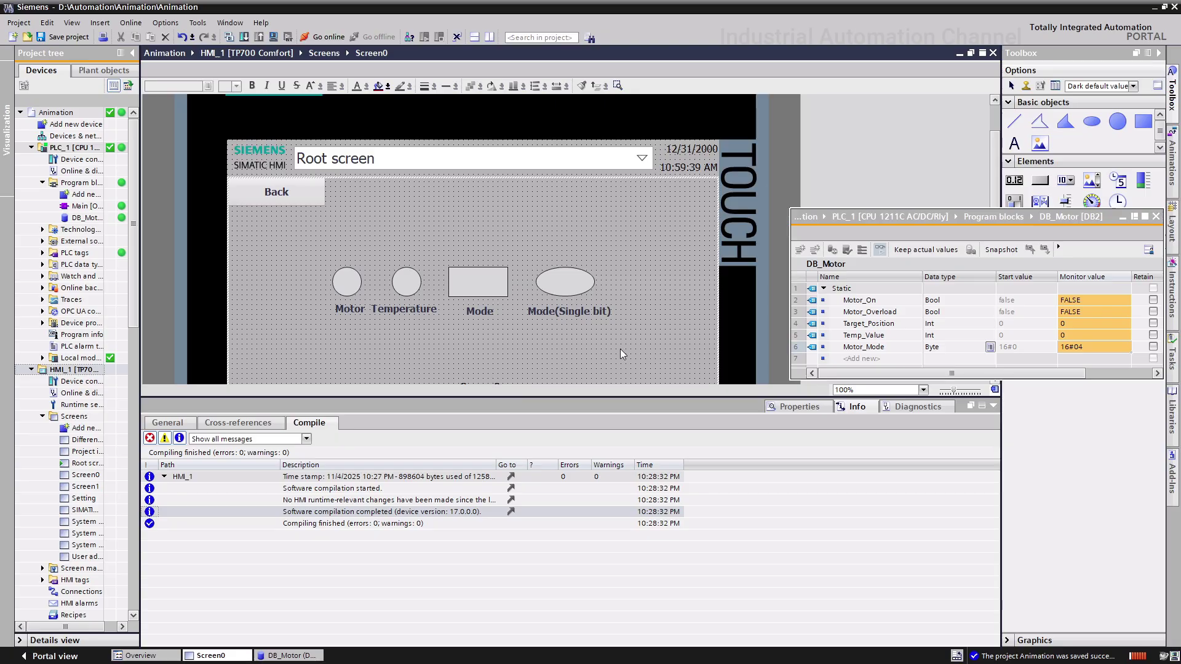
{"action": "double_click", "coordinate": [89, 205]}
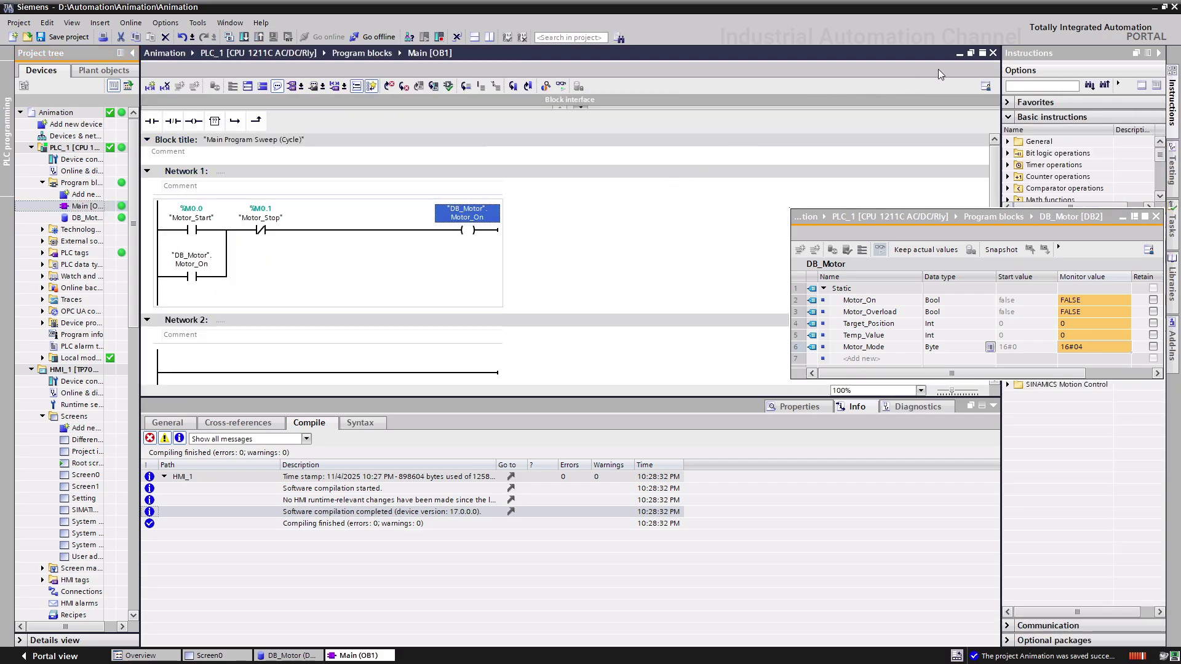
Step: Place Start and Stop buttons left of the Motor indicator on Screen0 and select Start
{"action": "left_click", "coordinate": [958, 51]}
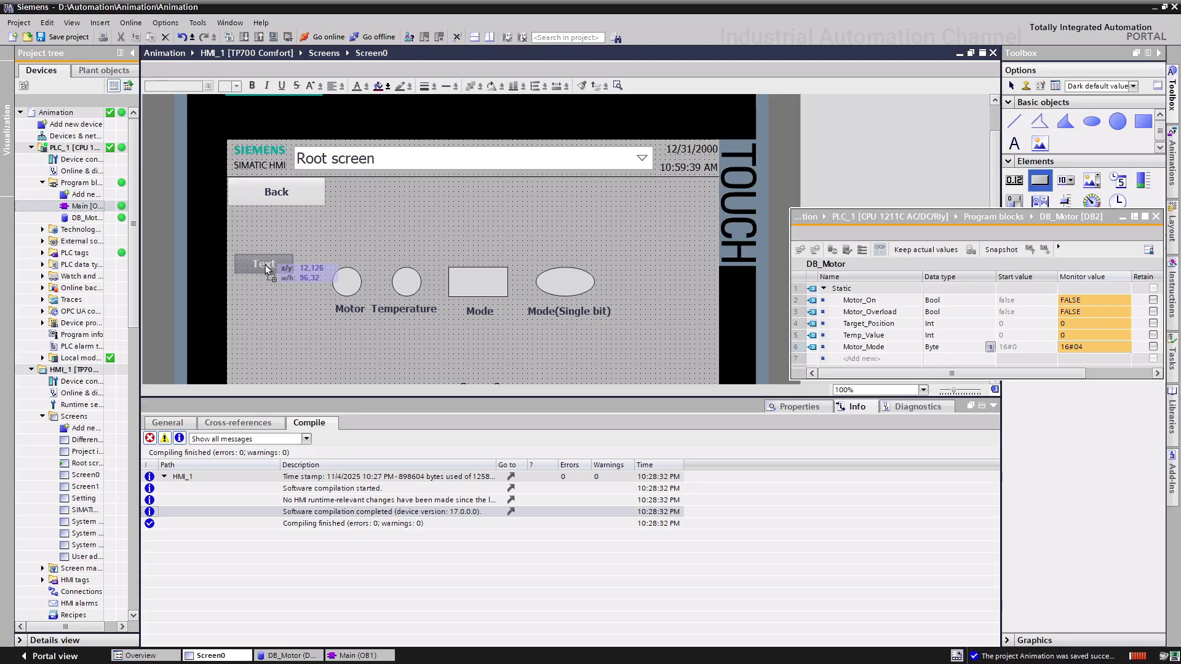
{"action": "left_click", "coordinate": [265, 266]}
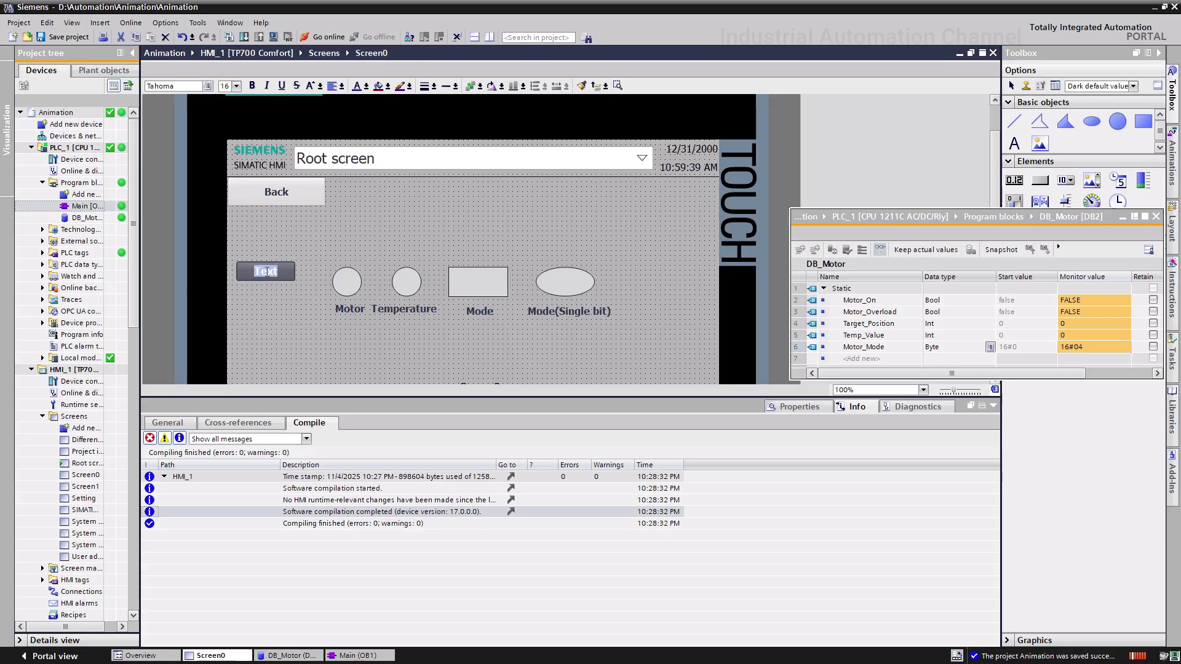
{"action": "type", "text": "Start"}
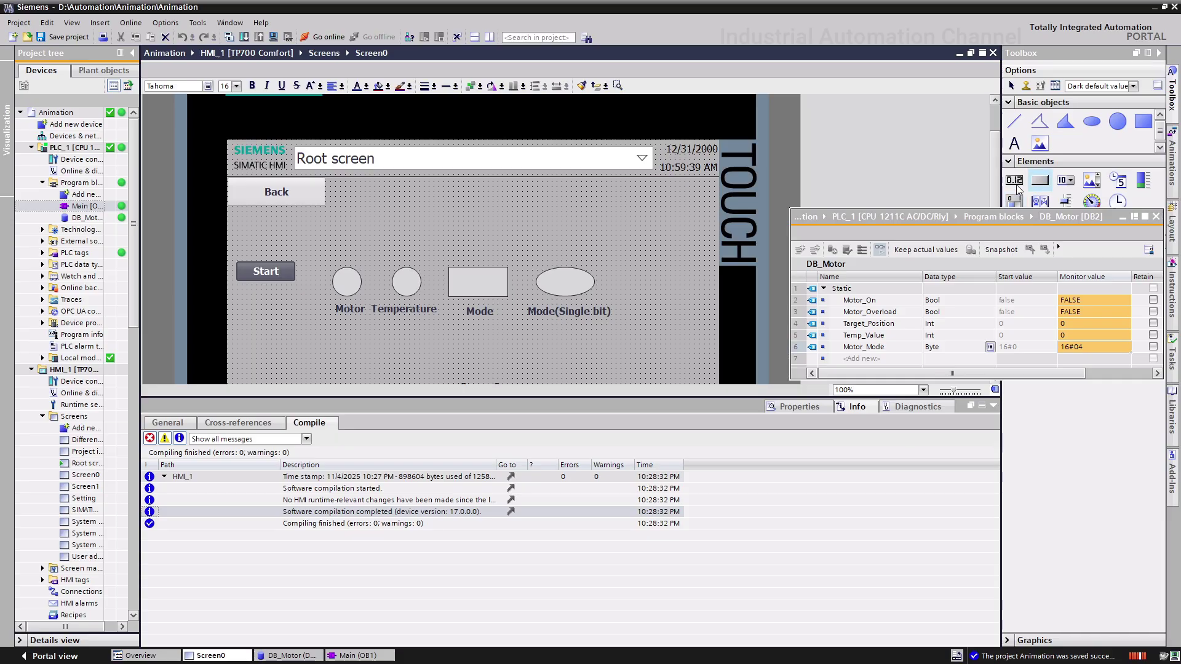
{"action": "left_click_drag", "start_coordinate": [1041, 182], "coordinate": [266, 300]}
{"action": "type", "text": "Stop"}
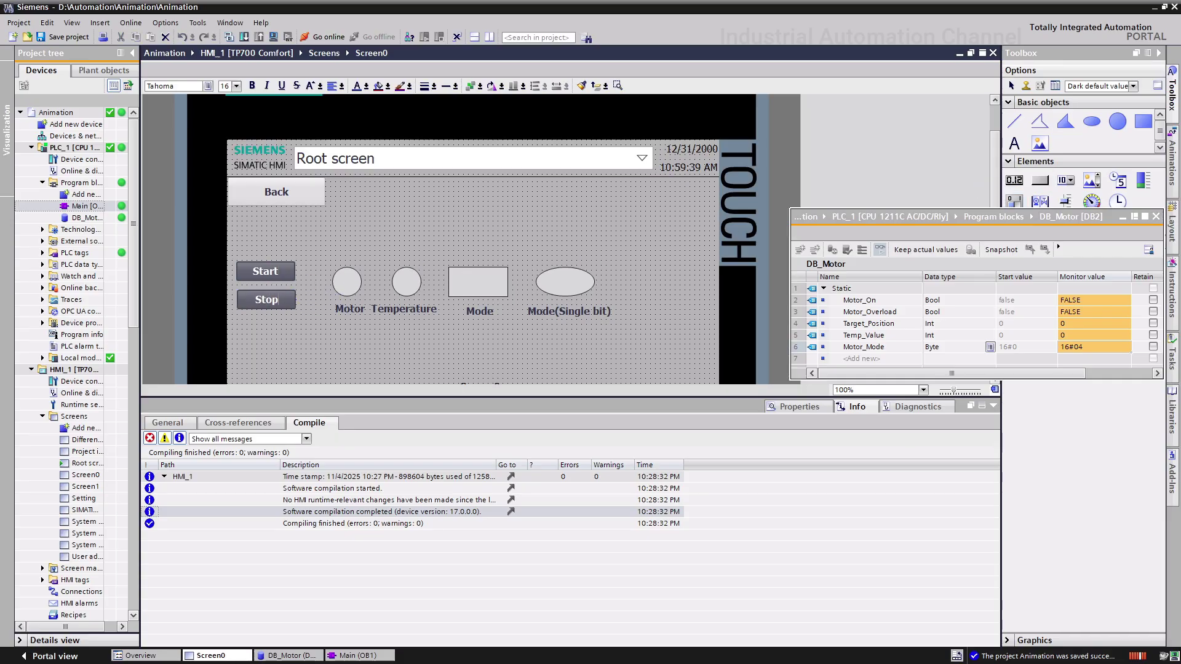
{"action": "left_click", "coordinate": [277, 274]}
Step: Add SetBit on Motor_Start to the Start button's Press event
{"action": "left_click", "coordinate": [778, 409]}
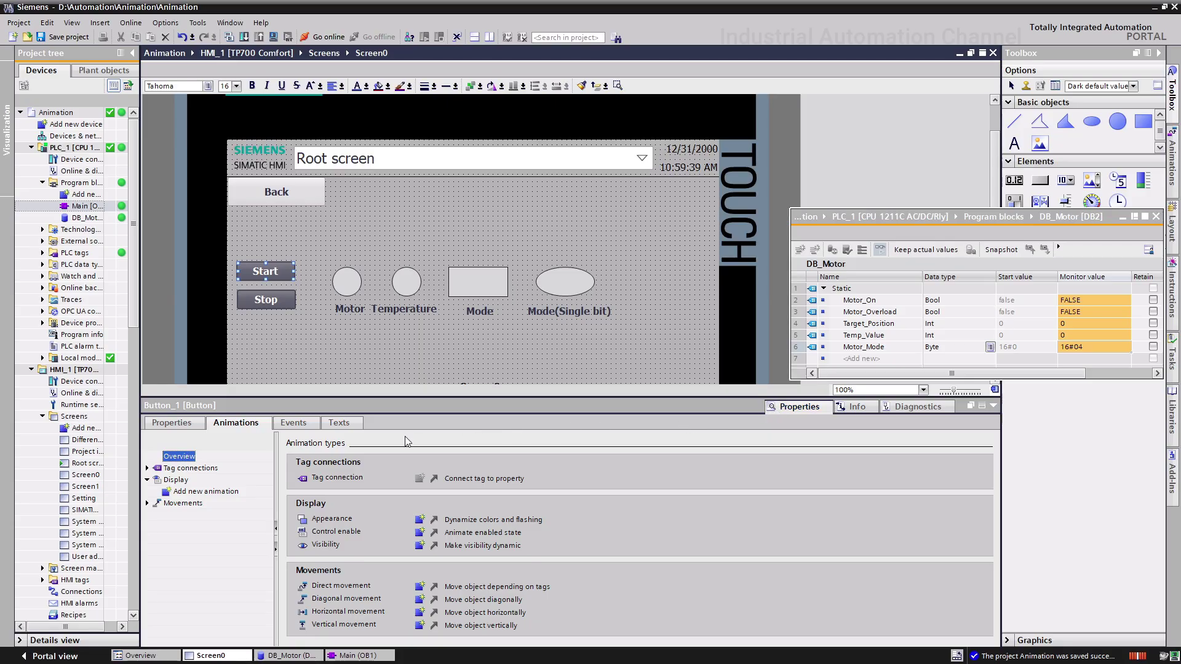
{"action": "left_click", "coordinate": [296, 423]}
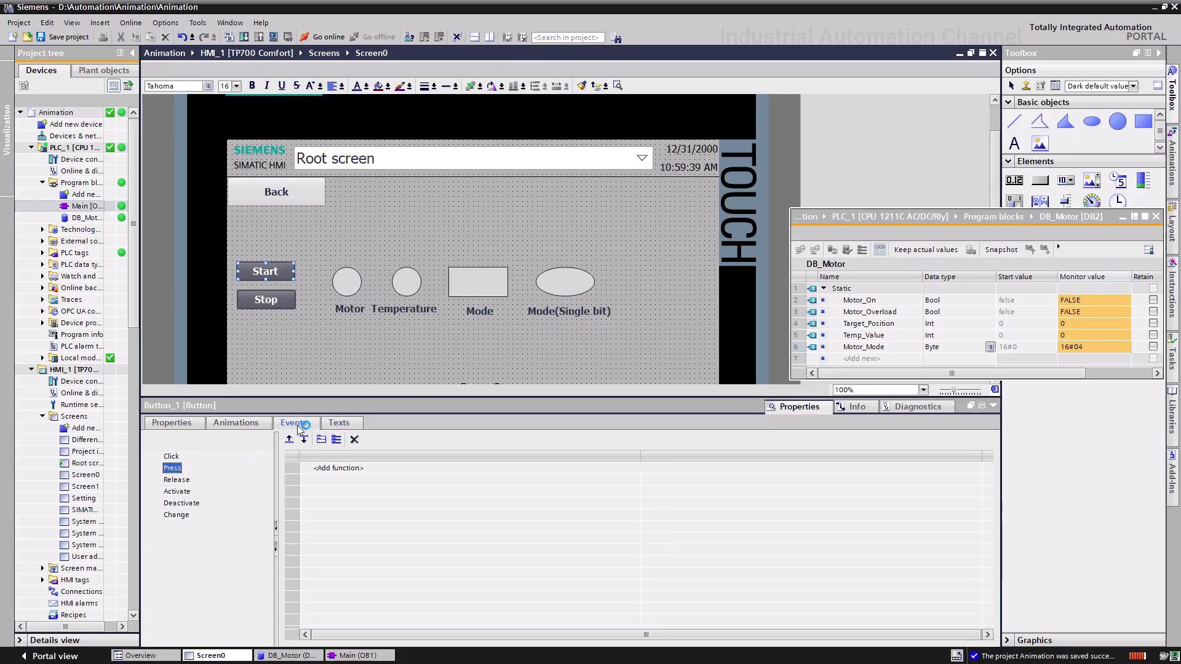
{"action": "left_click", "coordinate": [337, 468]}
{"action": "type", "text": "set"}
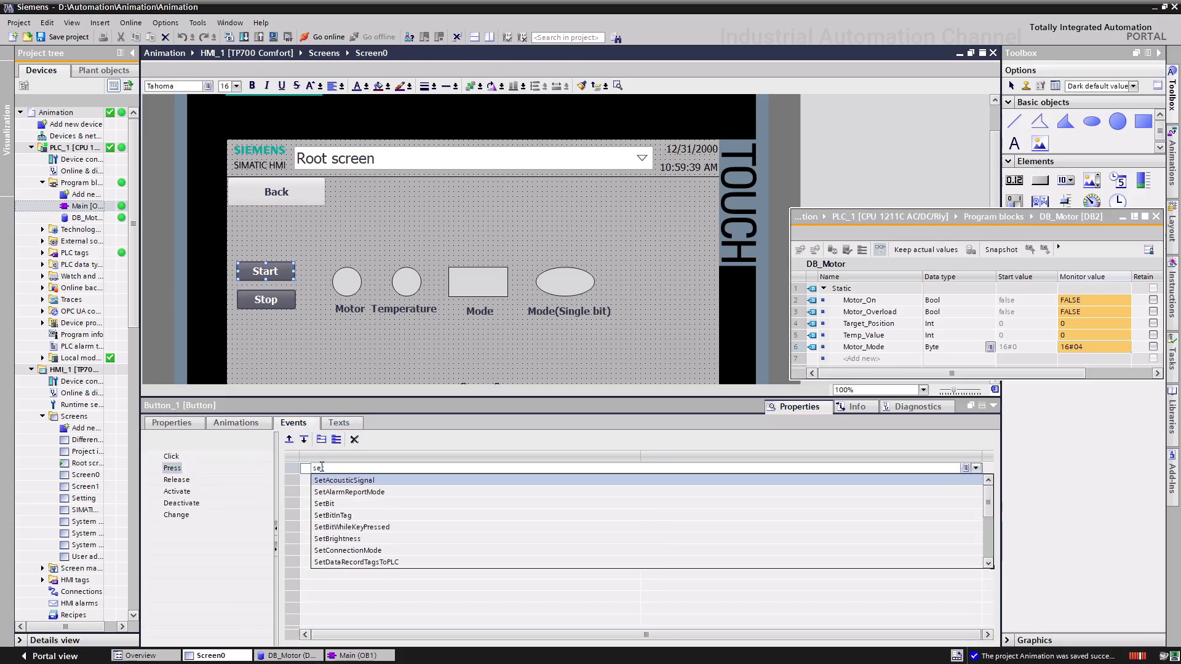
{"action": "left_click", "coordinate": [325, 504]}
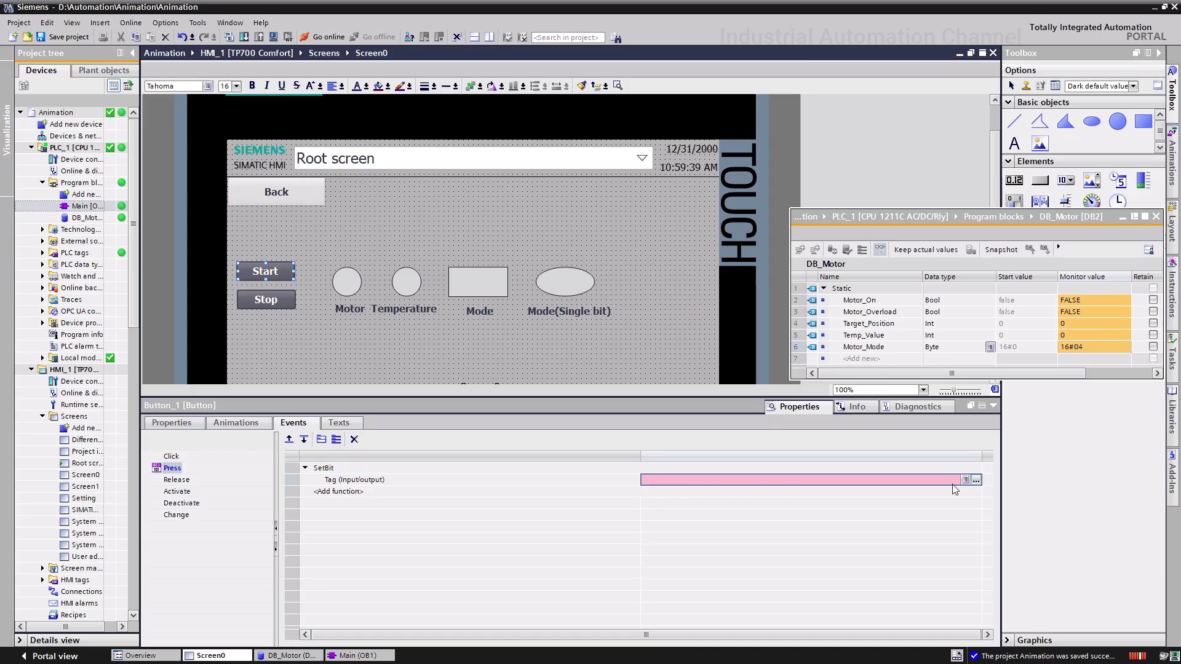
{"action": "left_click", "coordinate": [976, 481]}
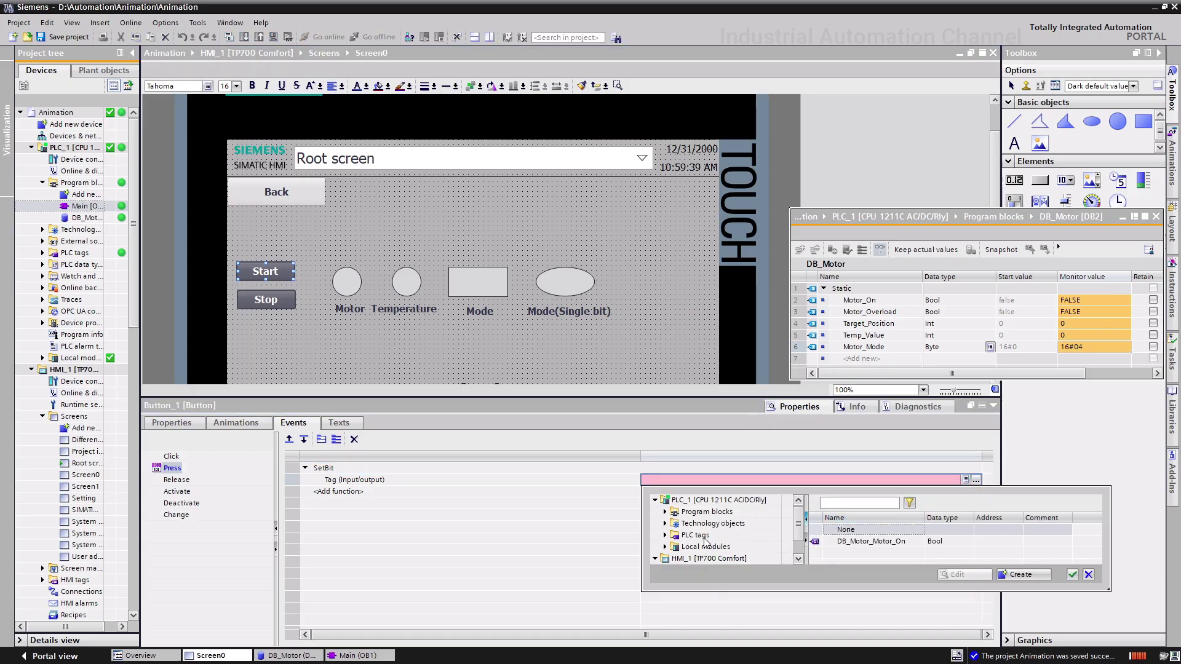
{"action": "left_click", "coordinate": [667, 536]}
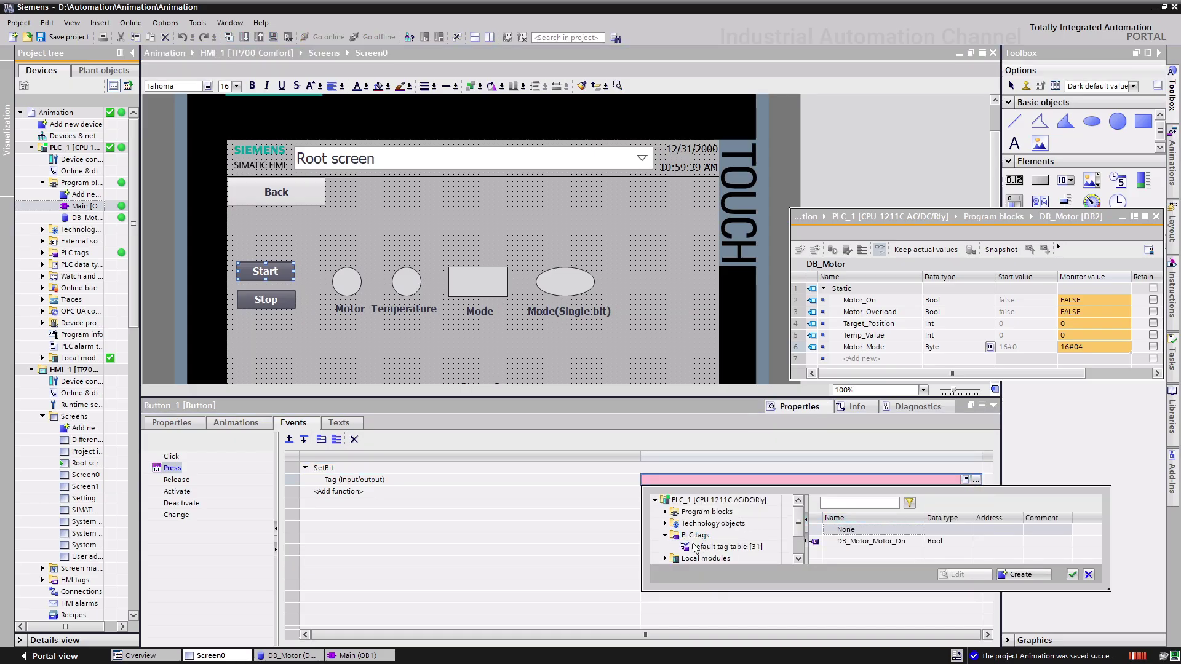
{"action": "left_click", "coordinate": [725, 546]}
{"action": "left_click", "coordinate": [857, 542]}
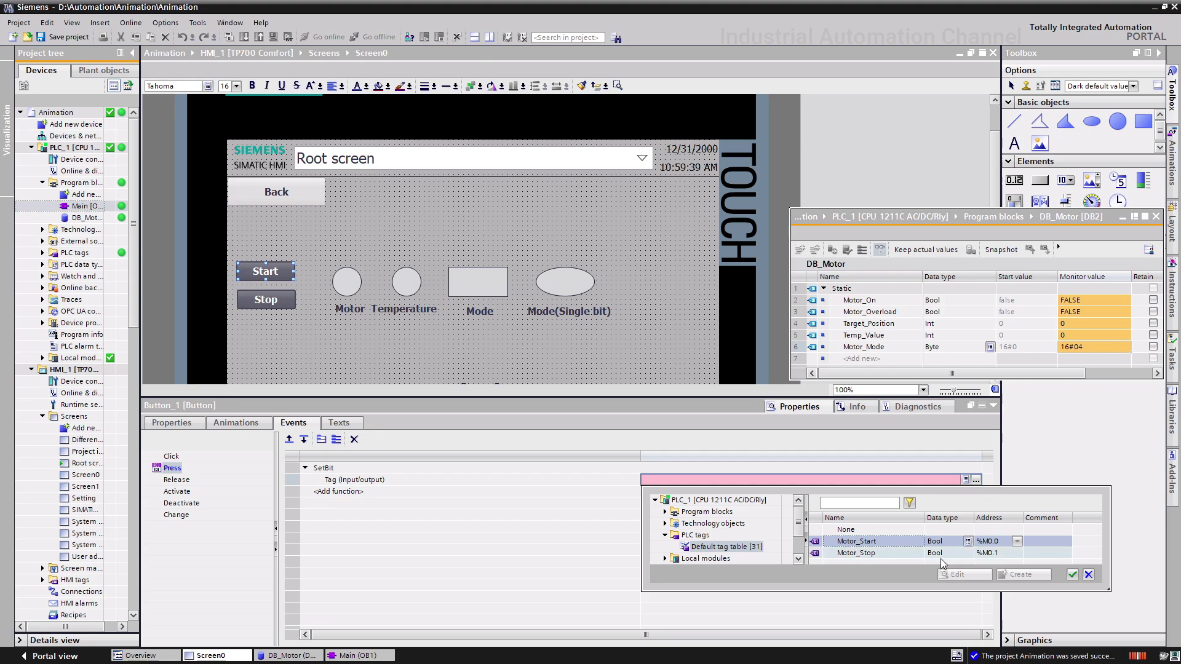
{"action": "left_click", "coordinate": [1071, 574]}
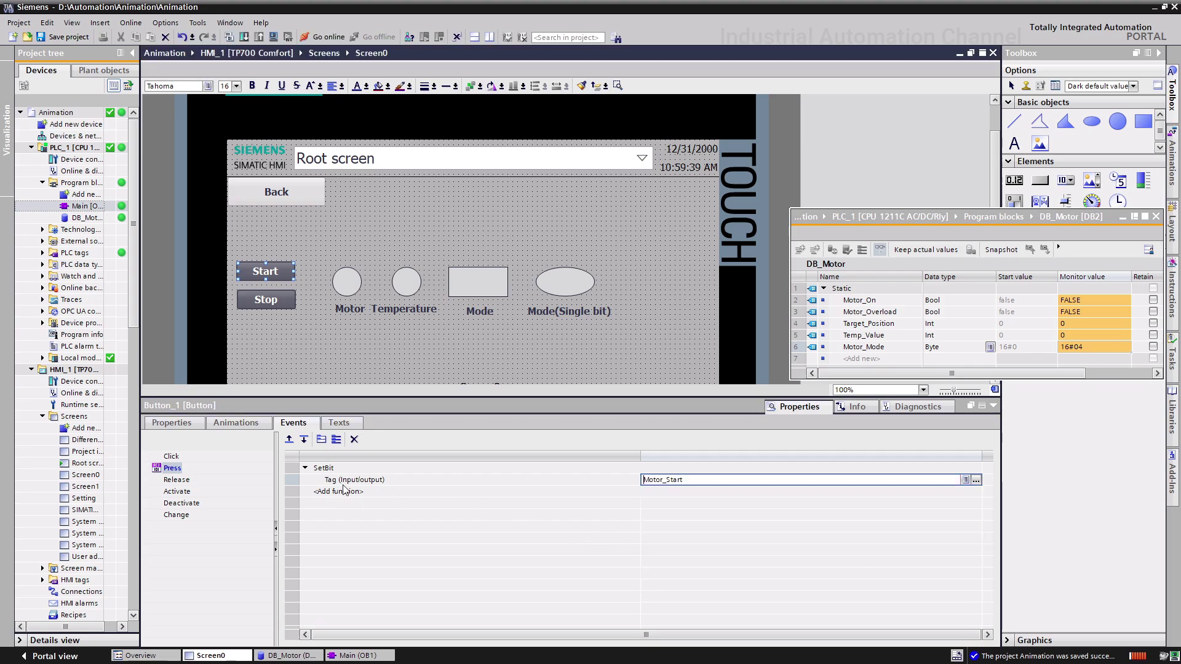
Step: Add ResetBit on Motor_Start to the Start button's Release event
{"action": "left_click", "coordinate": [176, 480]}
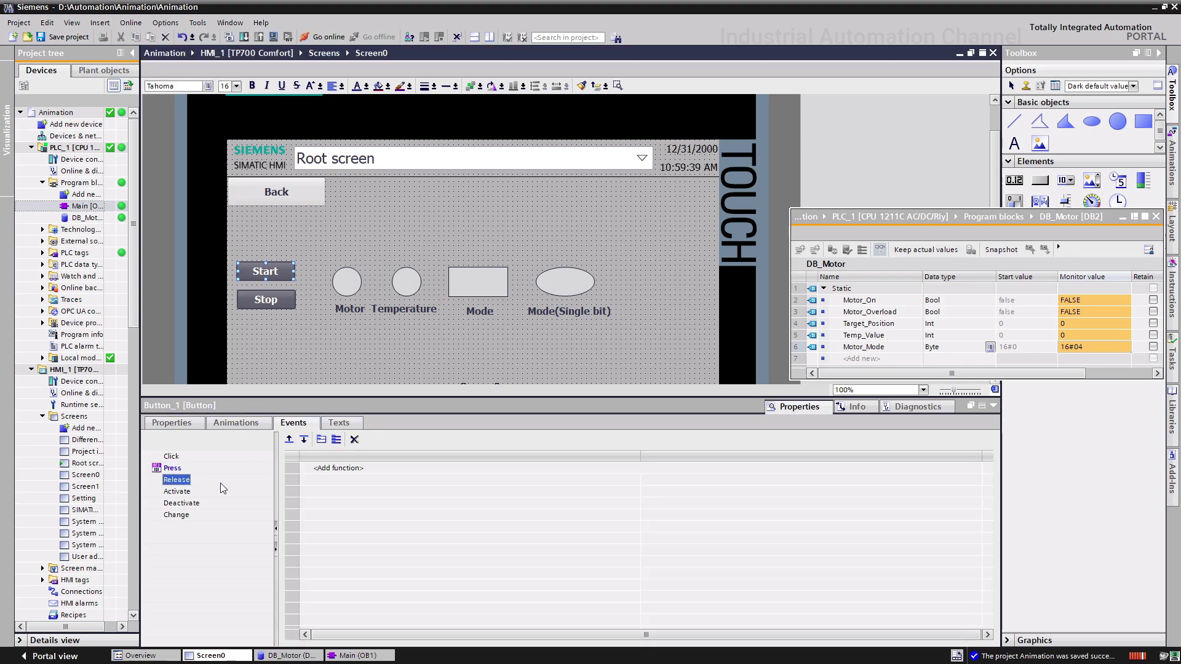
{"action": "left_click", "coordinate": [338, 477]}
{"action": "type", "text": "reset"}
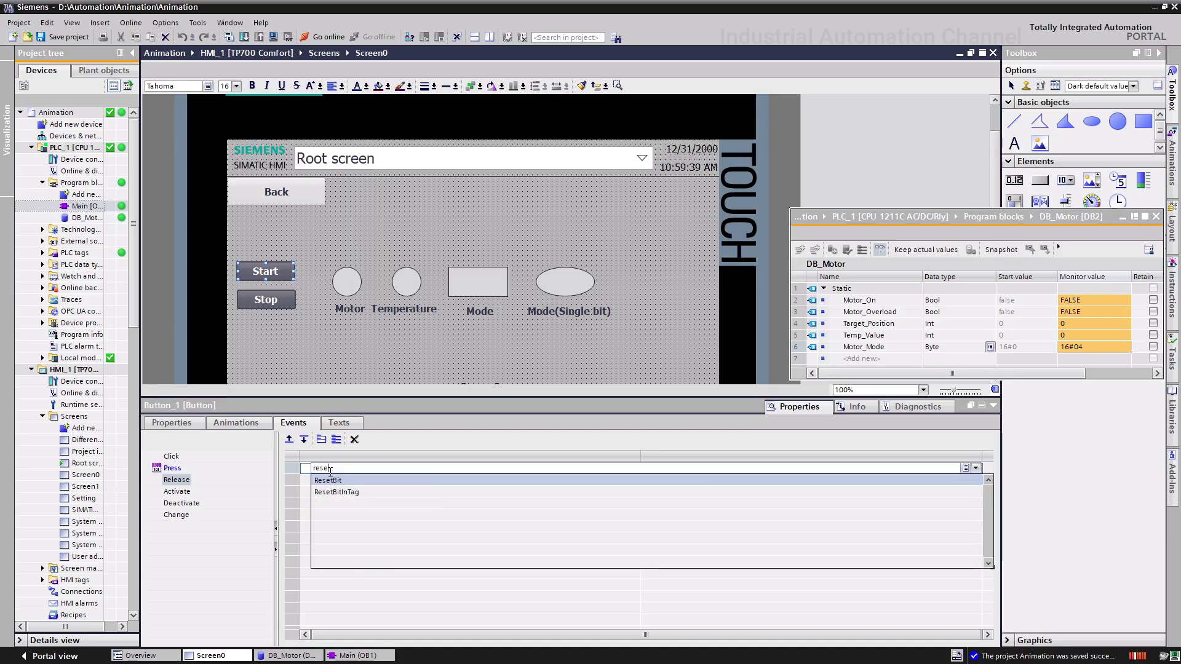
{"action": "left_click", "coordinate": [329, 481]}
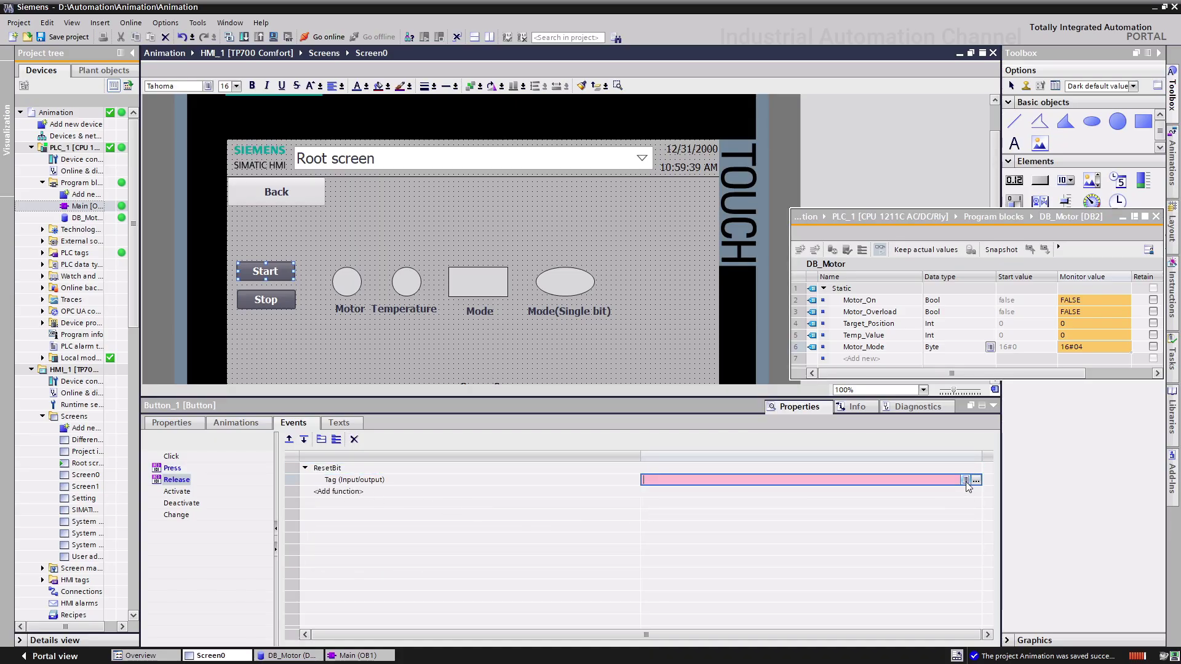
{"action": "left_click", "coordinate": [966, 480]}
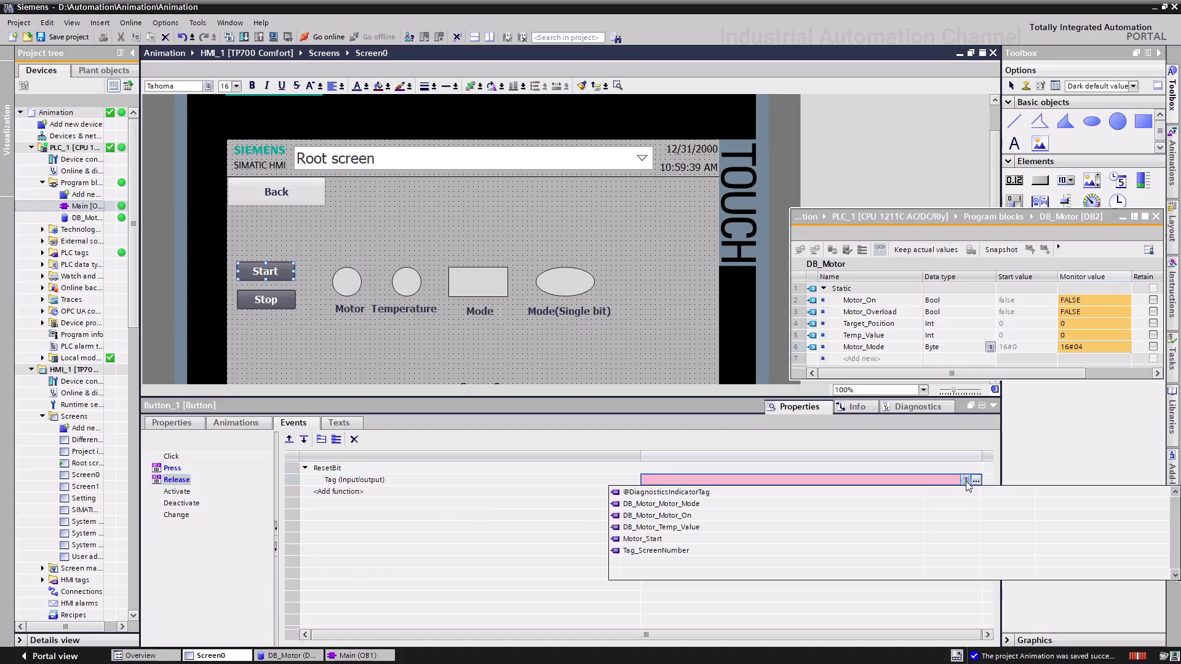
{"action": "double_click", "coordinate": [671, 539]}
Step: Add SetBit on Motor_Stop to the Stop button's Press event
{"action": "left_click", "coordinate": [266, 299]}
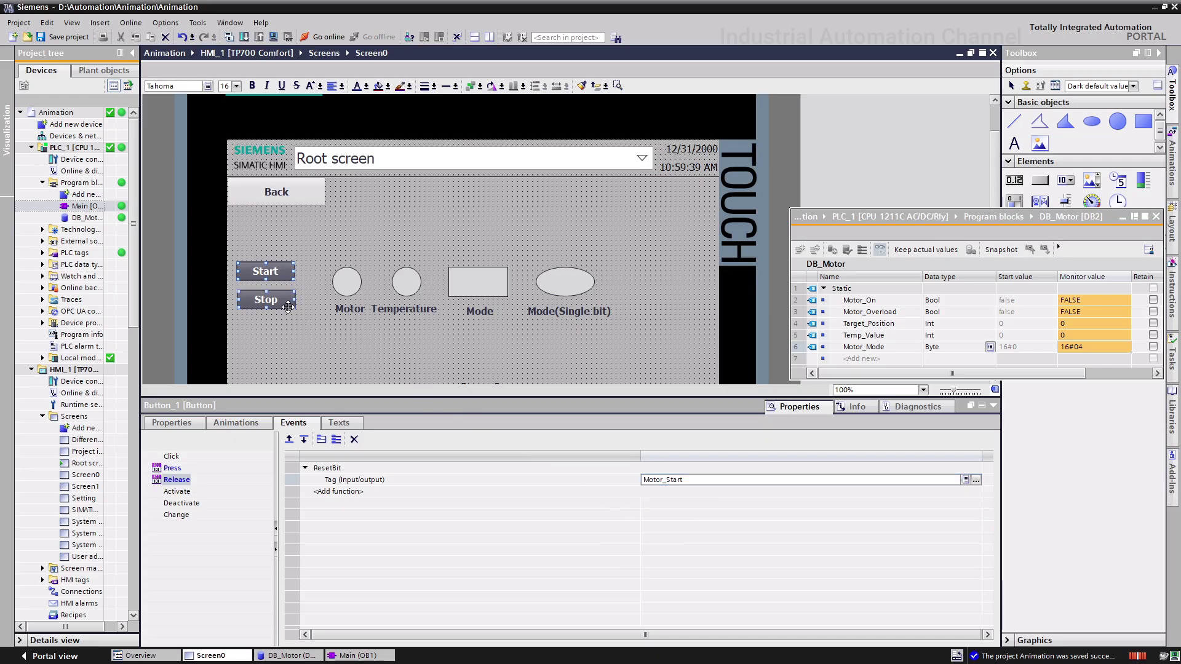
{"action": "left_click", "coordinate": [172, 468]}
{"action": "left_click", "coordinate": [338, 468]}
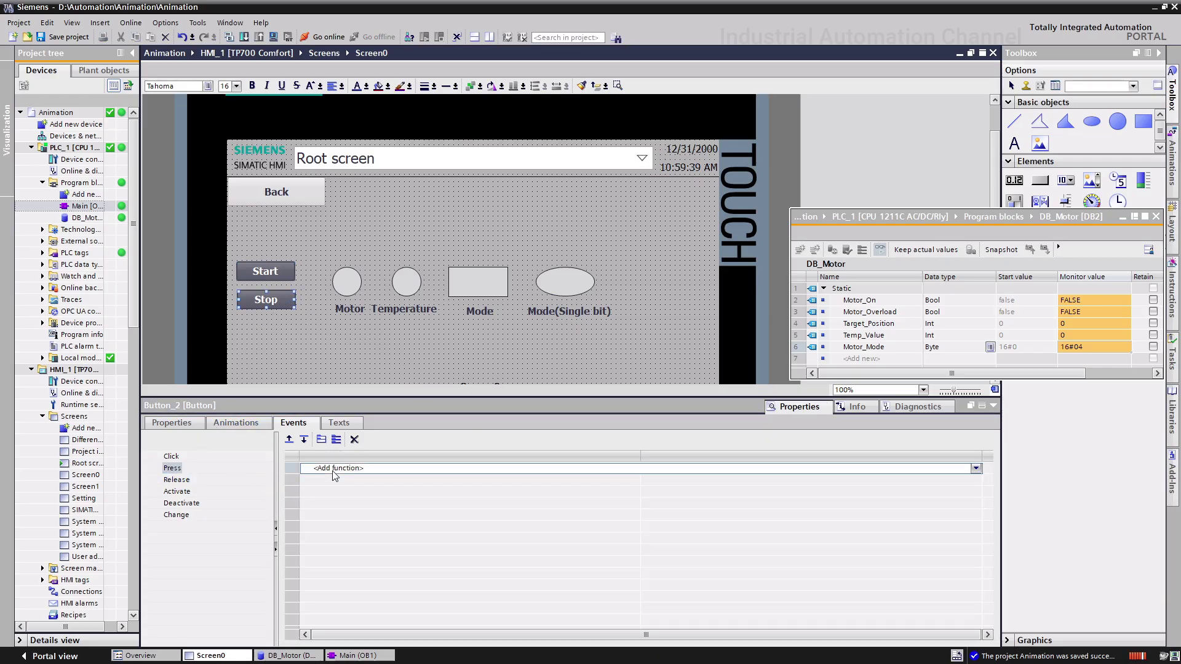
{"action": "type", "text": "set"}
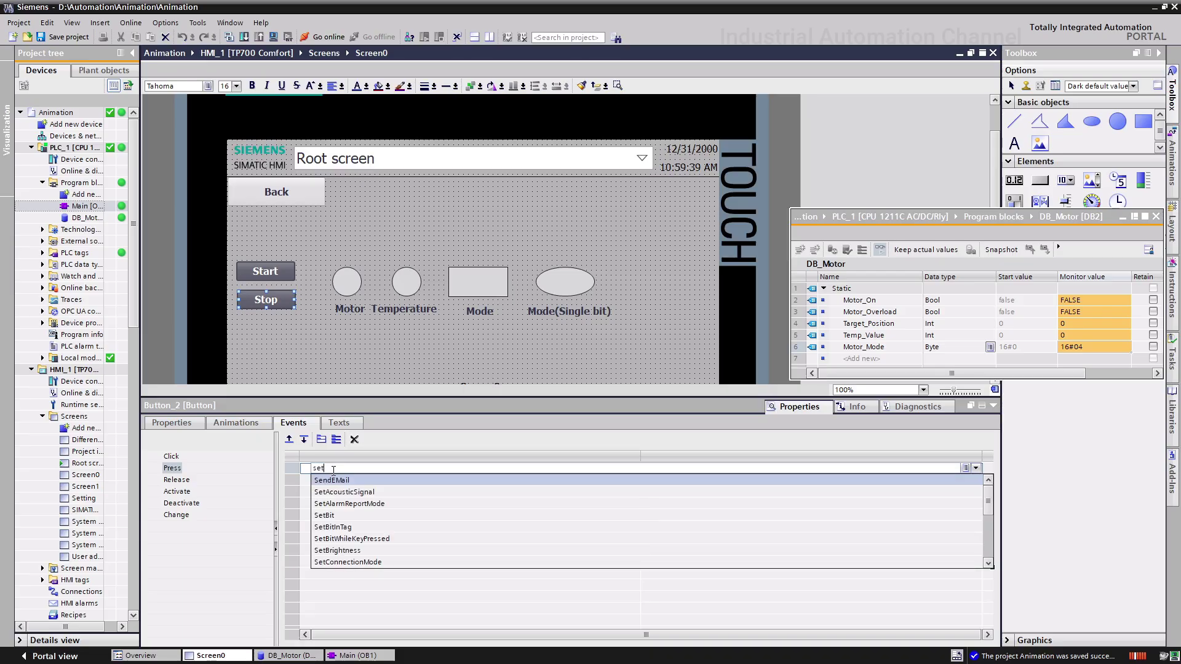
{"action": "left_click", "coordinate": [329, 504]}
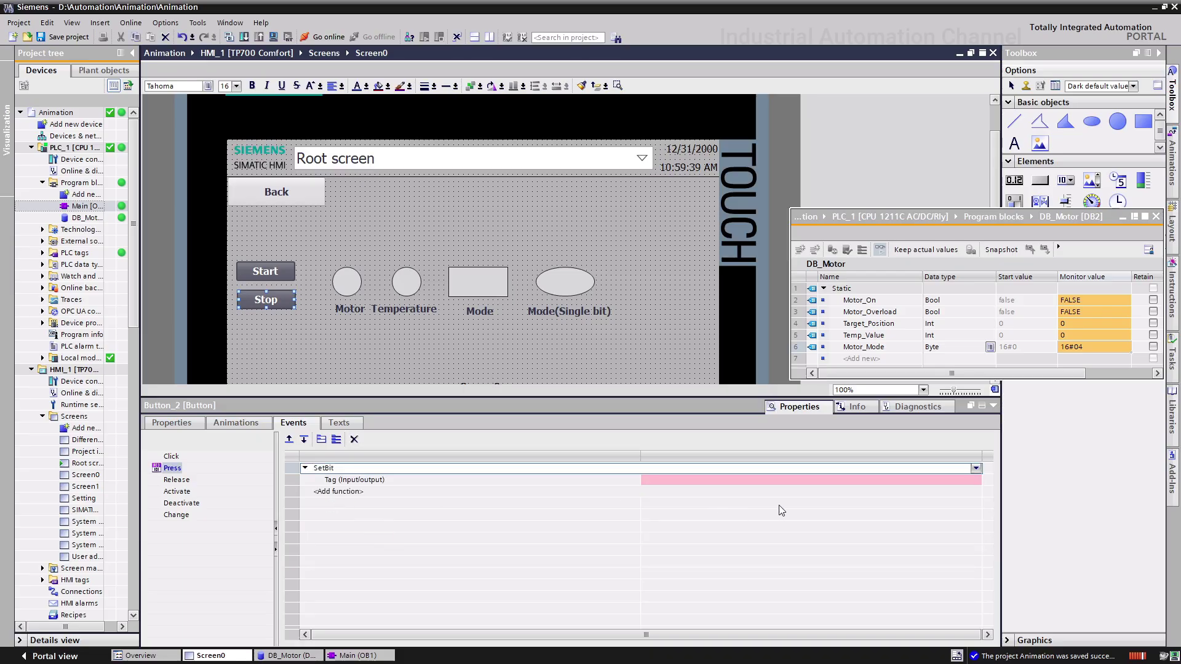
{"action": "left_click", "coordinate": [964, 480]}
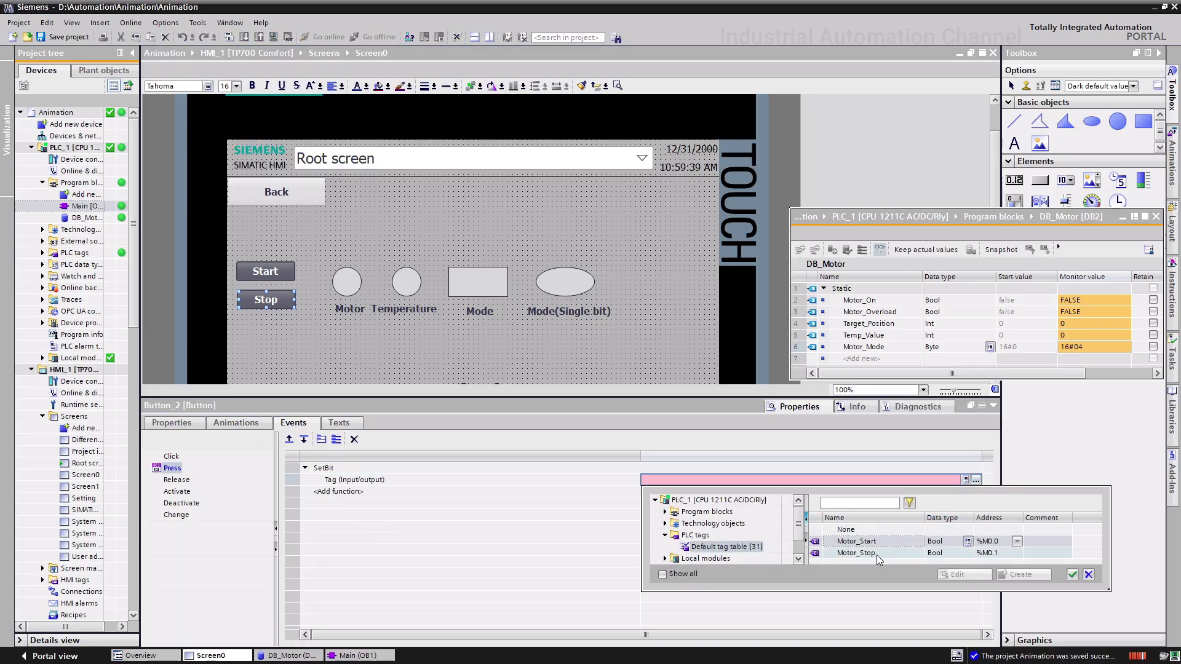
{"action": "double_click", "coordinate": [877, 555]}
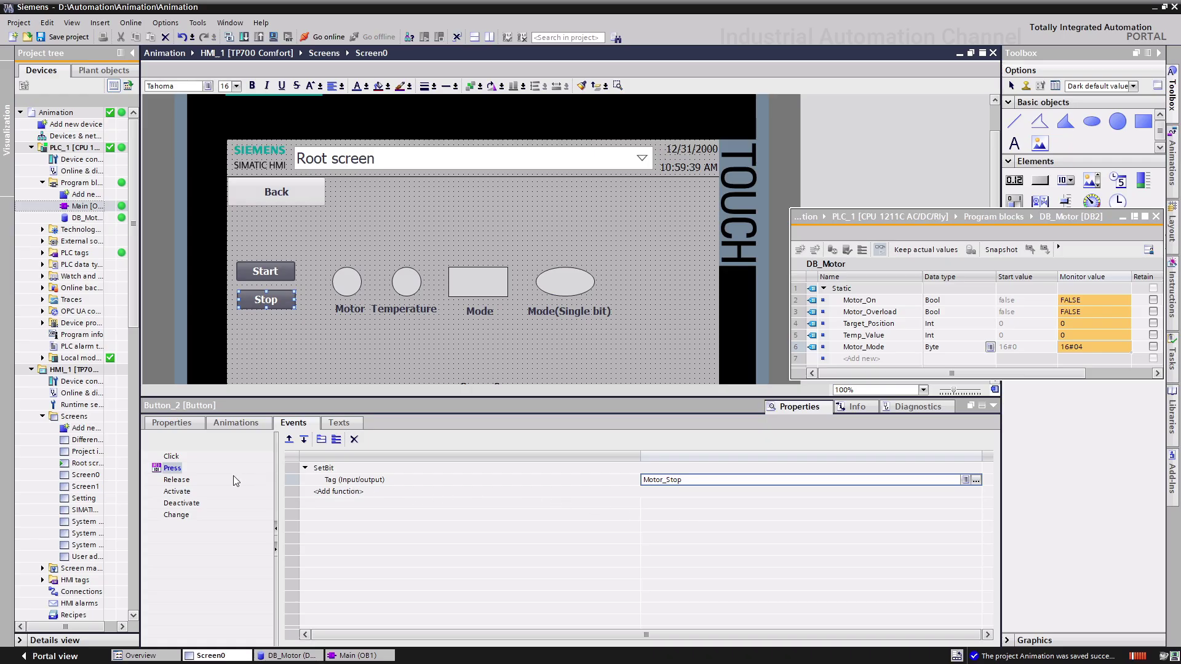
Step: Add ResetBit on Motor_Stop to the Stop button's Release event
{"action": "left_click", "coordinate": [176, 480]}
{"action": "left_click", "coordinate": [337, 470]}
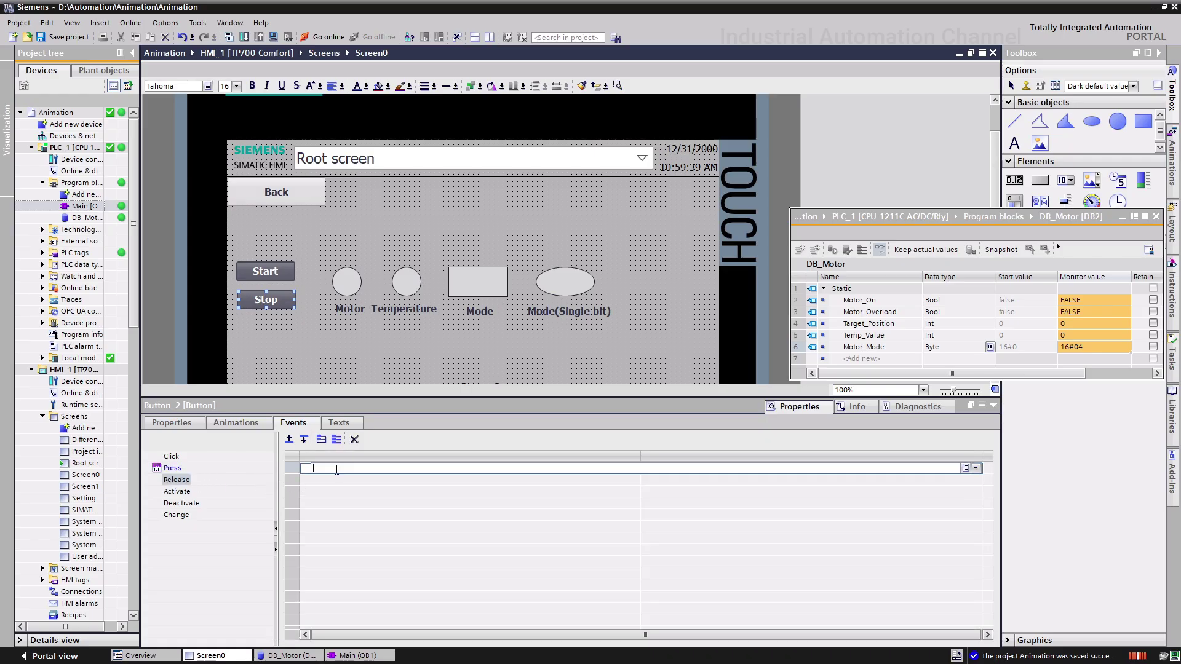
{"action": "type", "text": "rese"}
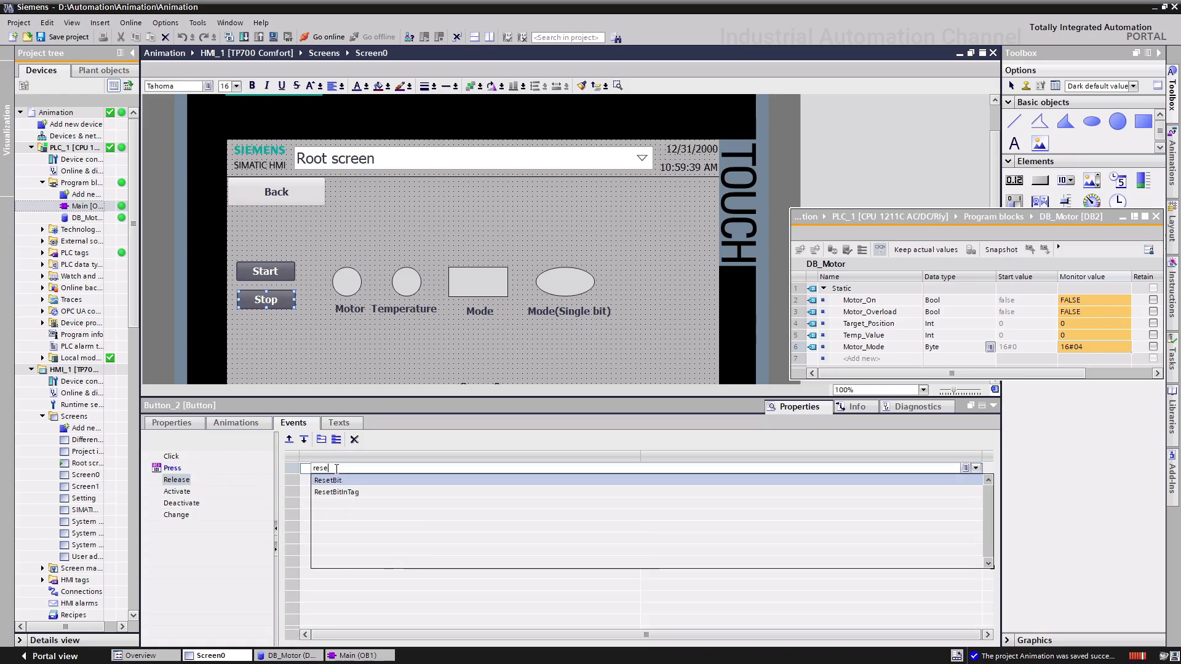
{"action": "left_click", "coordinate": [327, 481]}
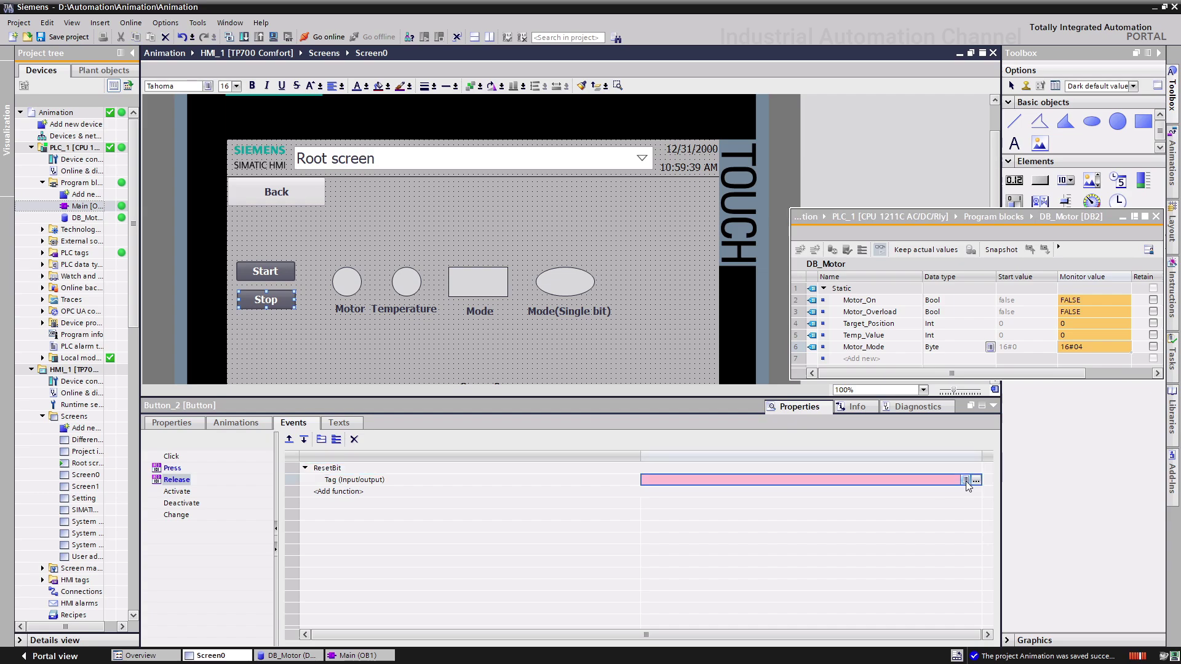
{"action": "left_click", "coordinate": [965, 481]}
{"action": "left_click", "coordinate": [662, 551]}
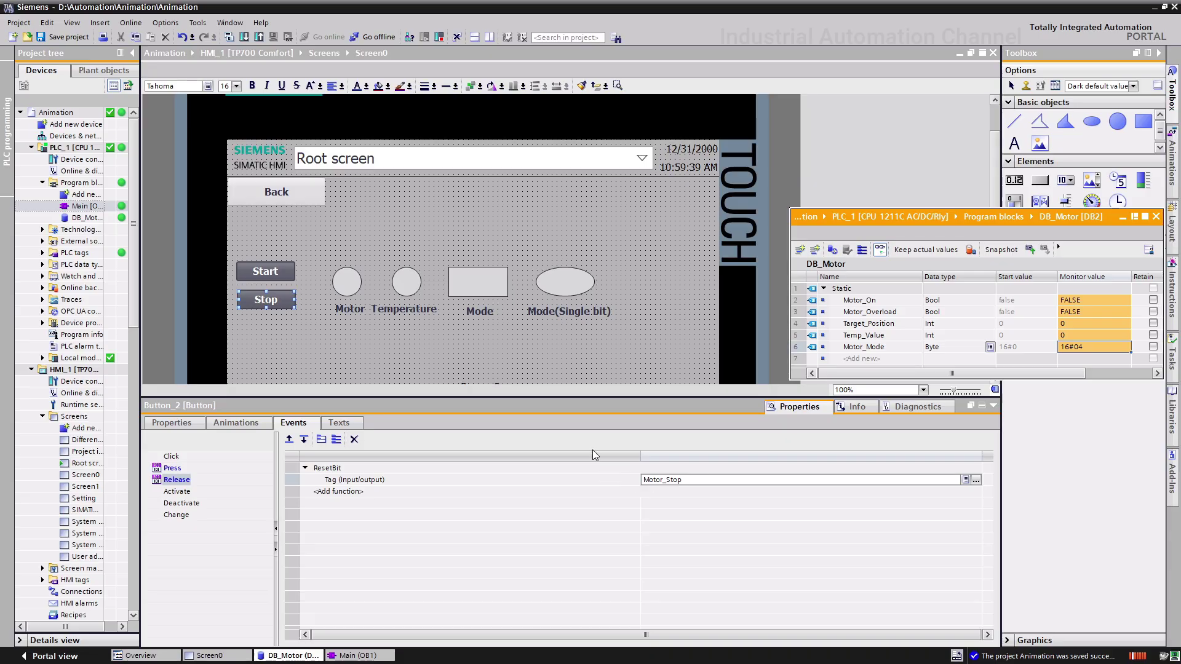
Step: Add a Control enable animation to the Start button
{"action": "left_click", "coordinate": [279, 274]}
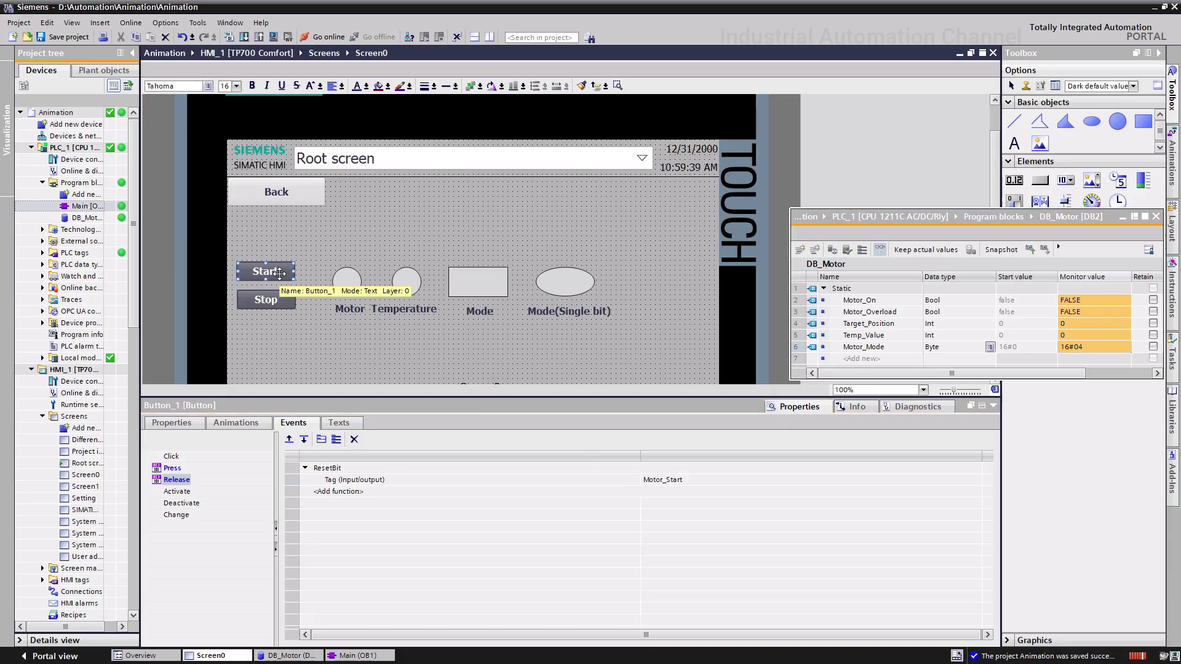
{"action": "left_click", "coordinate": [238, 425]}
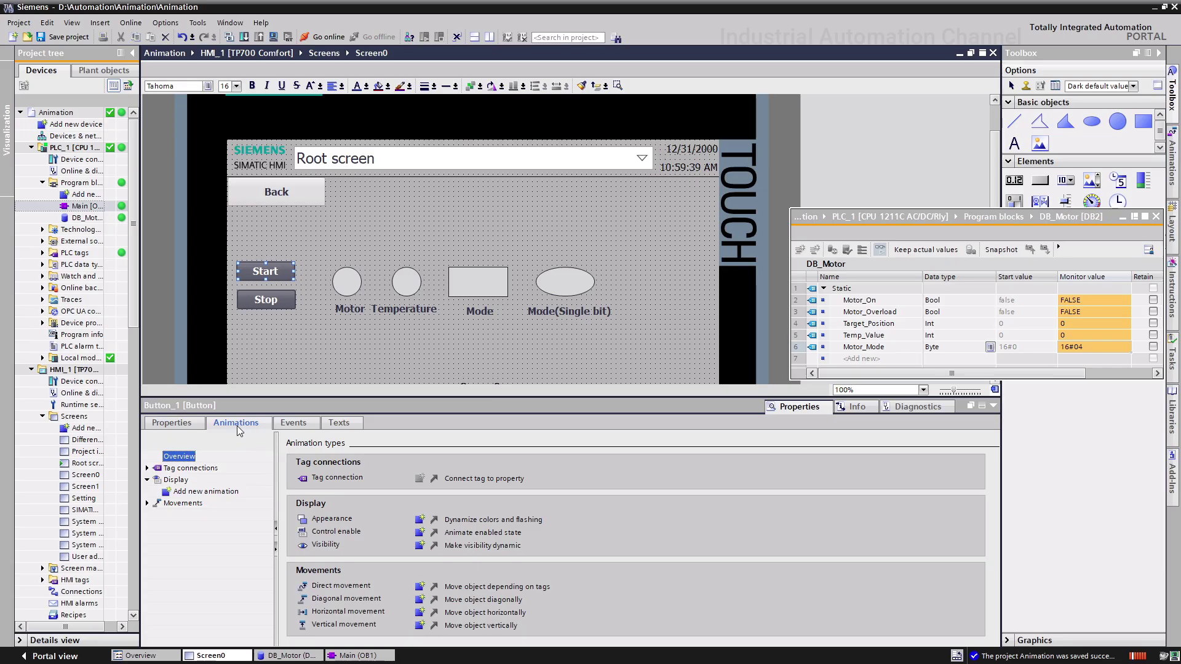
{"action": "double_click", "coordinate": [221, 491]}
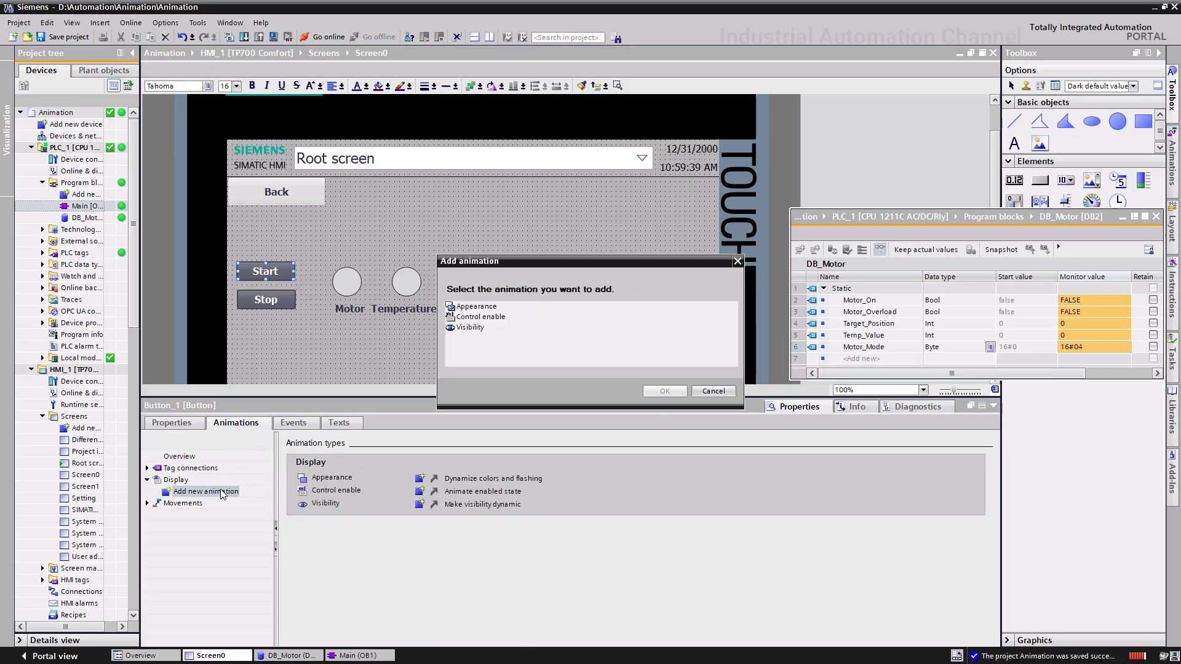
{"action": "left_click", "coordinate": [480, 317]}
{"action": "left_click", "coordinate": [664, 391]}
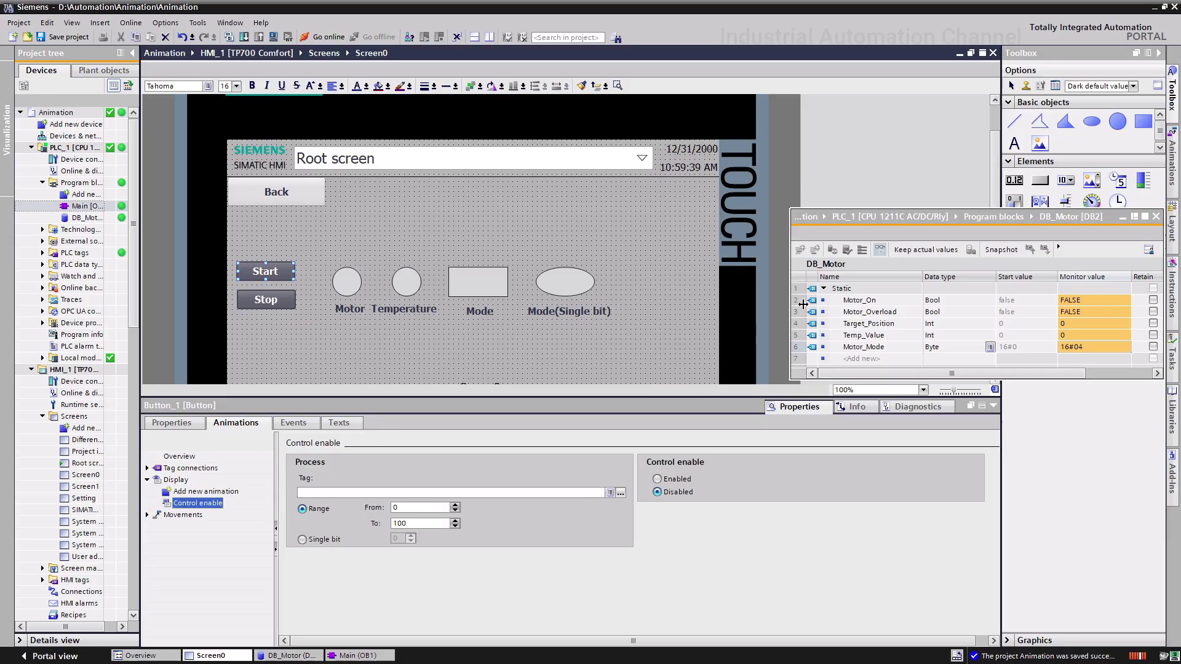
Step: Link it to DB_Motor_Motor_On with range end 0 and the button enabled within range
{"action": "left_click", "coordinate": [858, 300]}
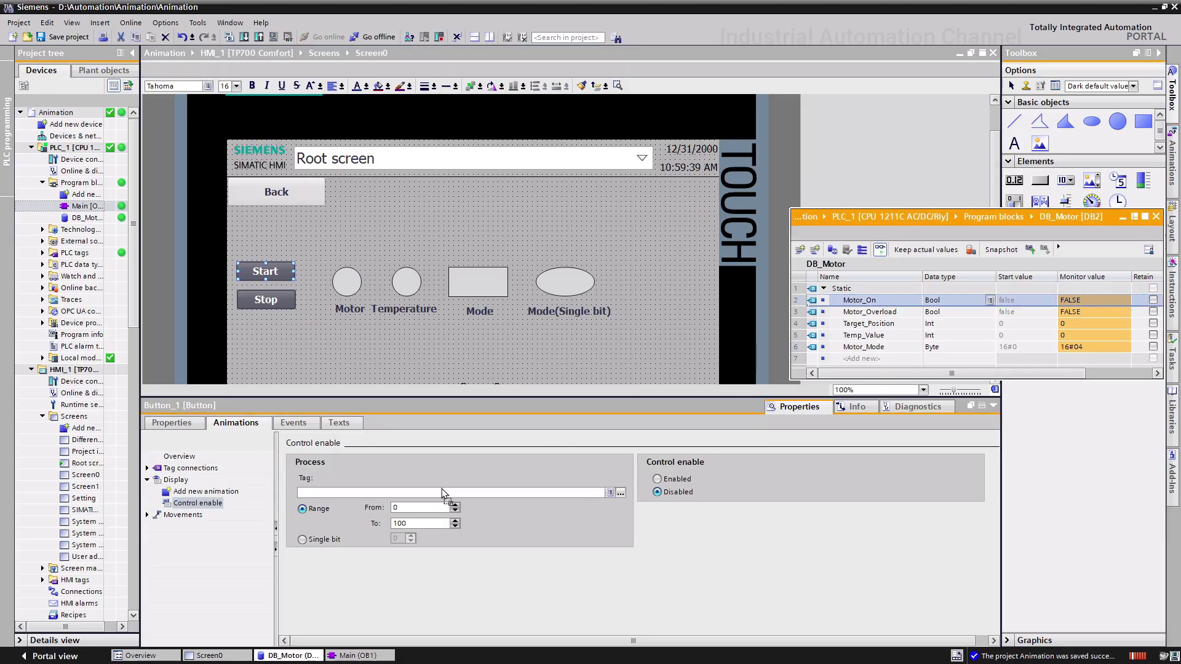
{"action": "left_click_drag", "start_coordinate": [448, 495], "coordinate": [450, 494]}
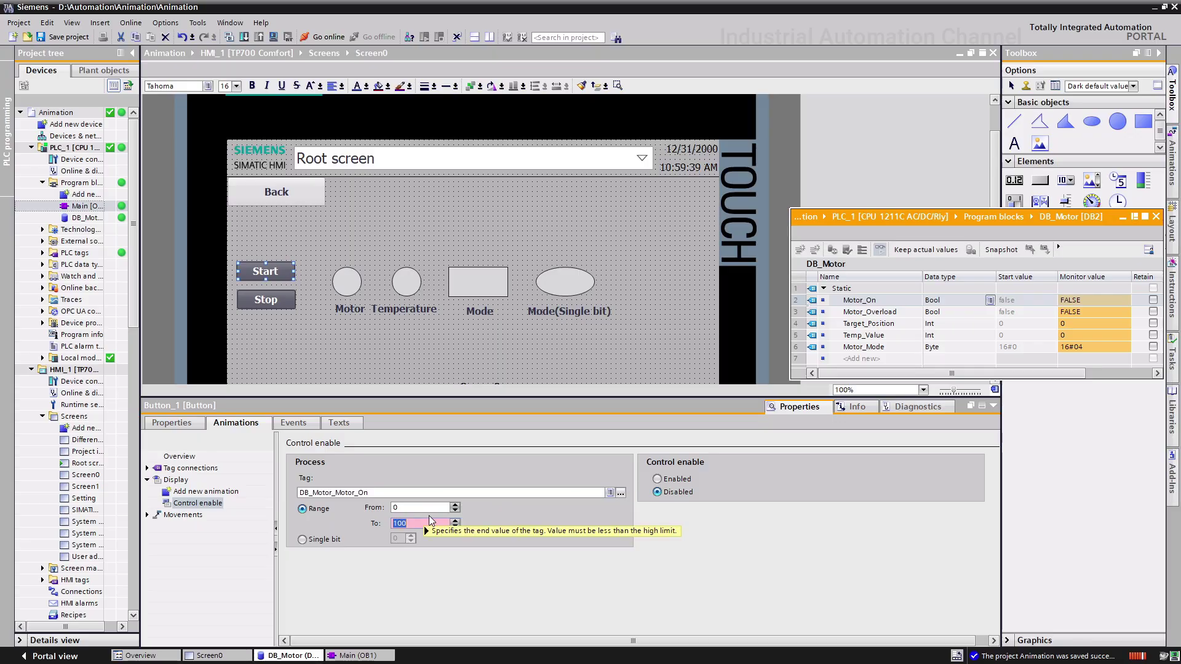
{"action": "type", "text": "0"}
{"action": "left_click", "coordinate": [429, 509]}
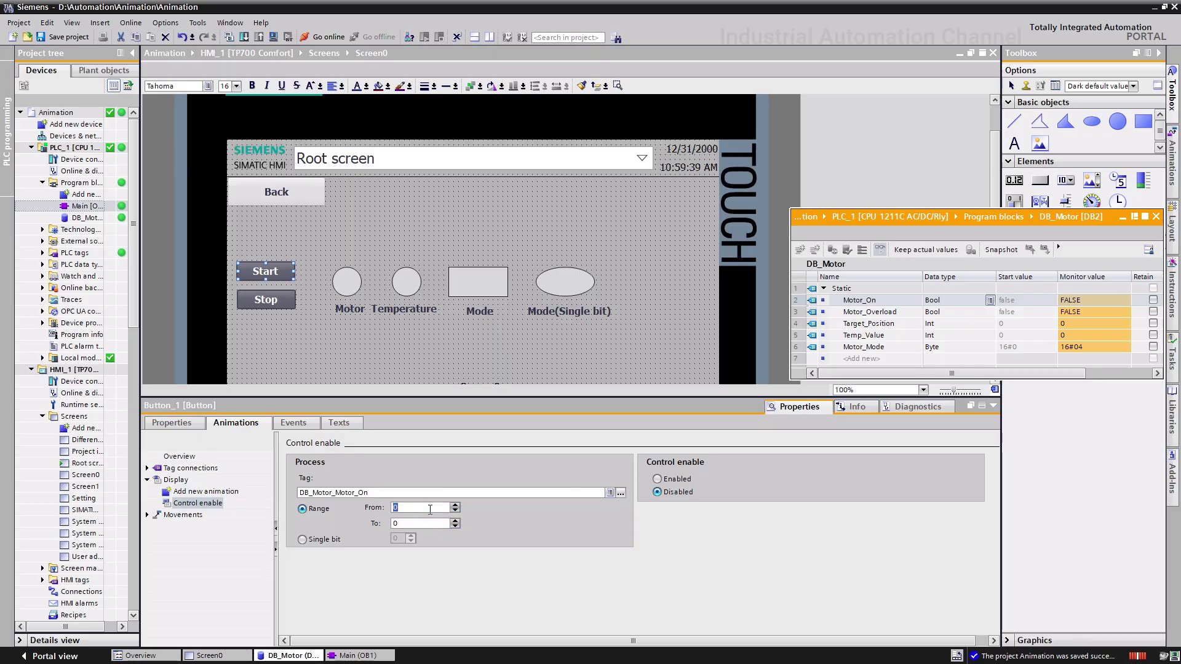
{"action": "left_click", "coordinate": [658, 480]}
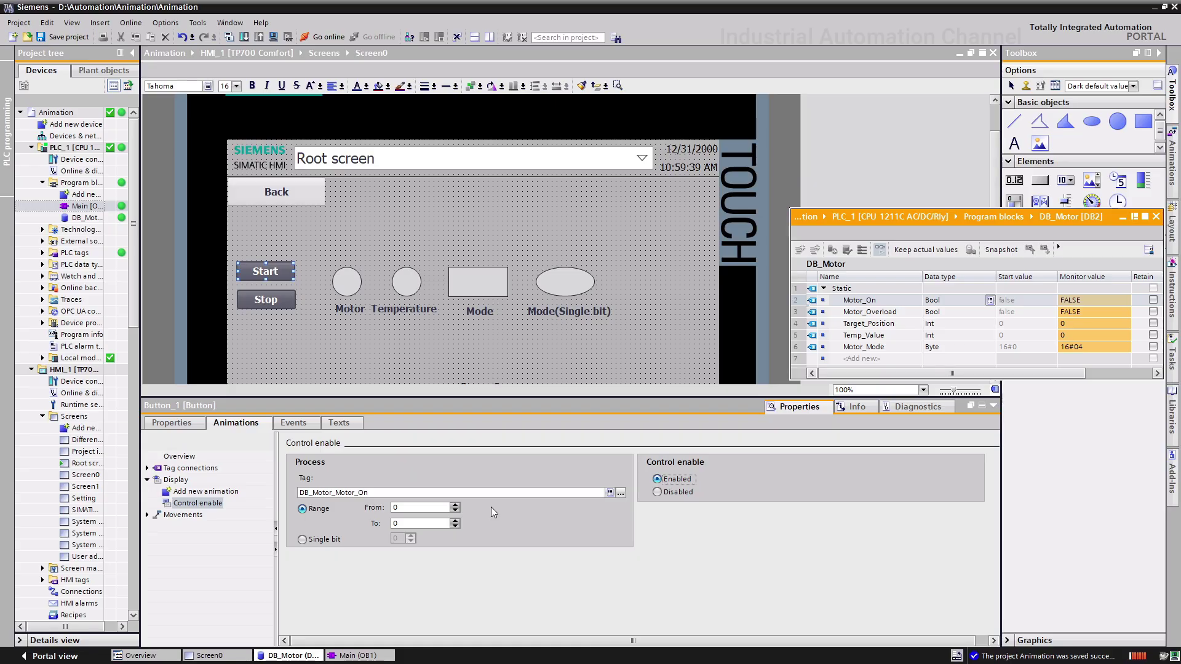
Step: Add an Appearance animation to the Start button linked to DB_Motor_Motor_On
{"action": "double_click", "coordinate": [205, 491]}
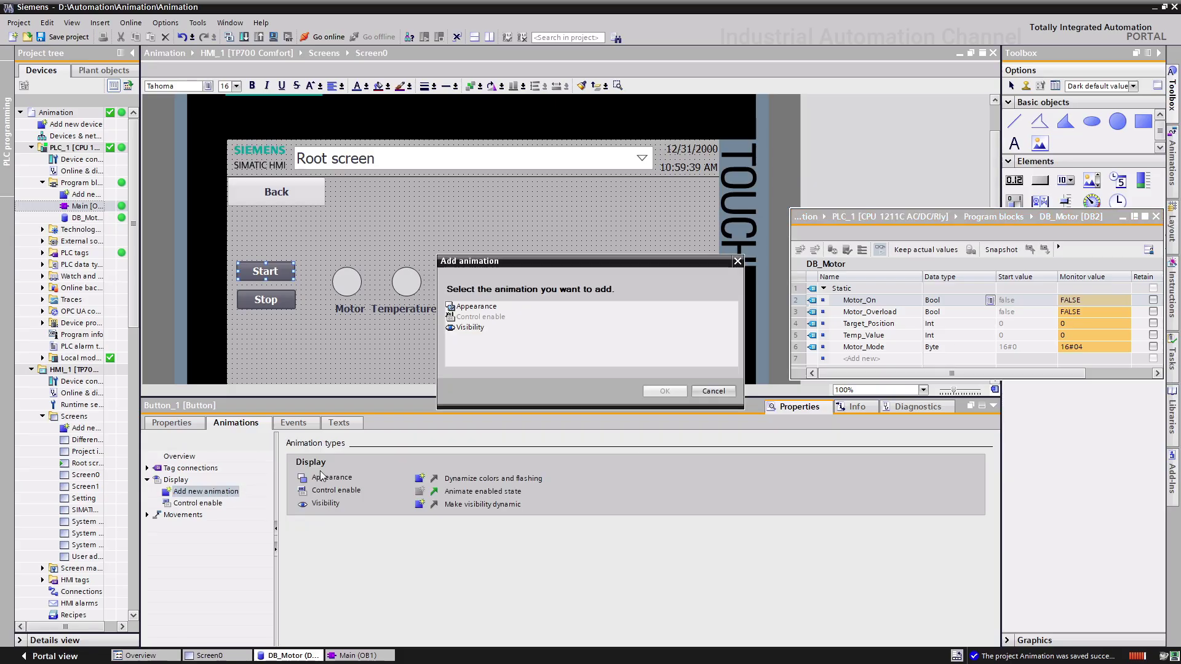
{"action": "left_click", "coordinate": [476, 306]}
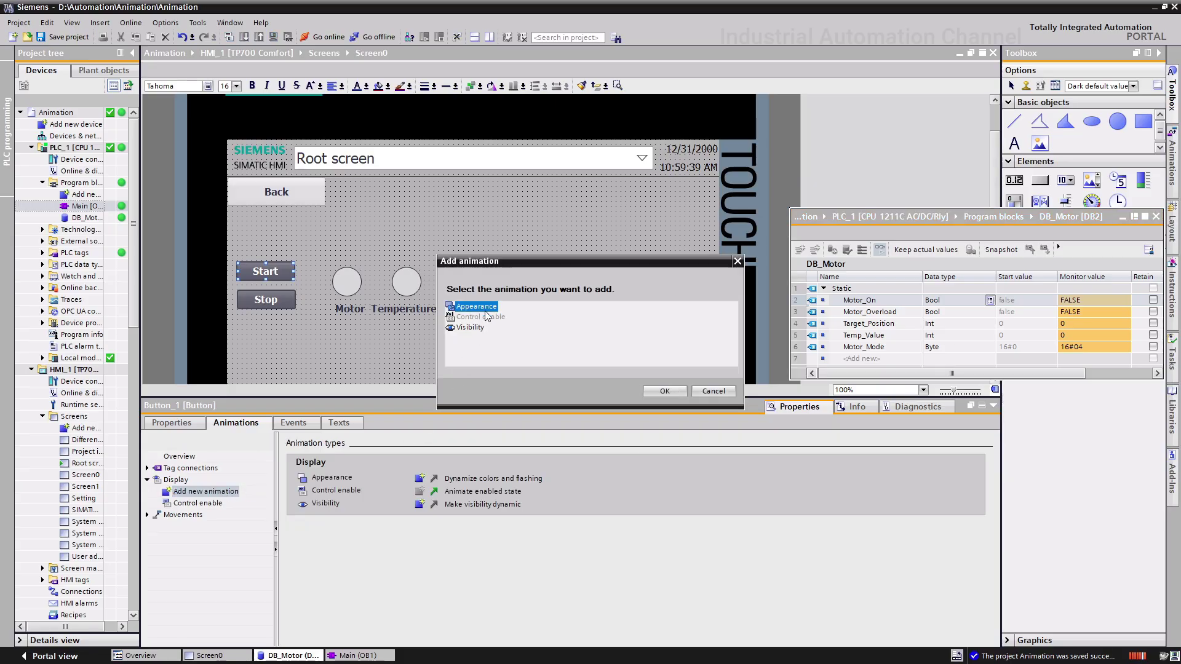
{"action": "left_click", "coordinate": [665, 392]}
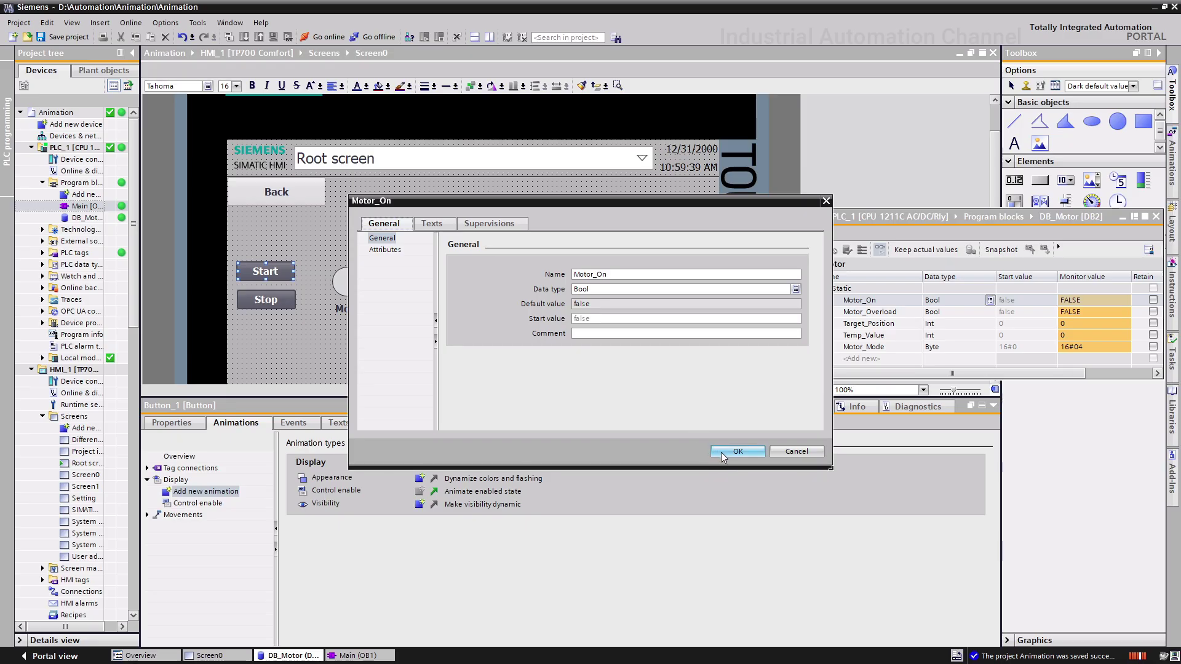
{"action": "left_click", "coordinate": [721, 452]}
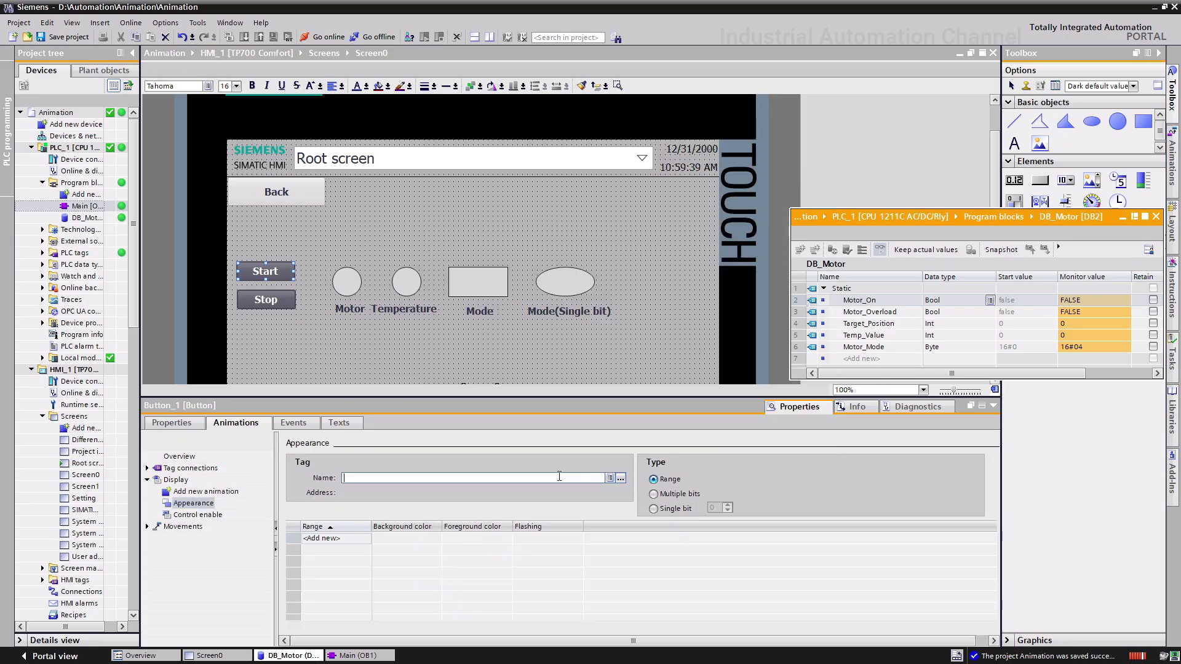
{"action": "left_click_drag", "start_coordinate": [859, 300], "coordinate": [472, 476]}
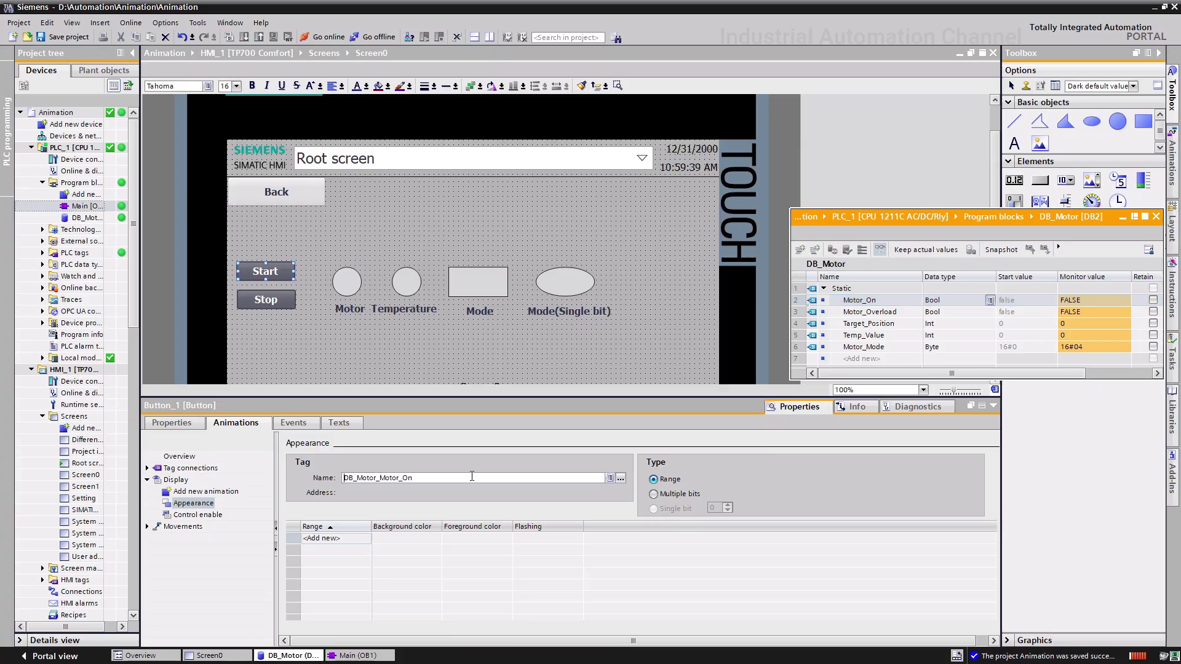
Step: Add ranges 0 and 1 with light grey 192,192,192 background at value 1
{"action": "double_click", "coordinate": [322, 538]}
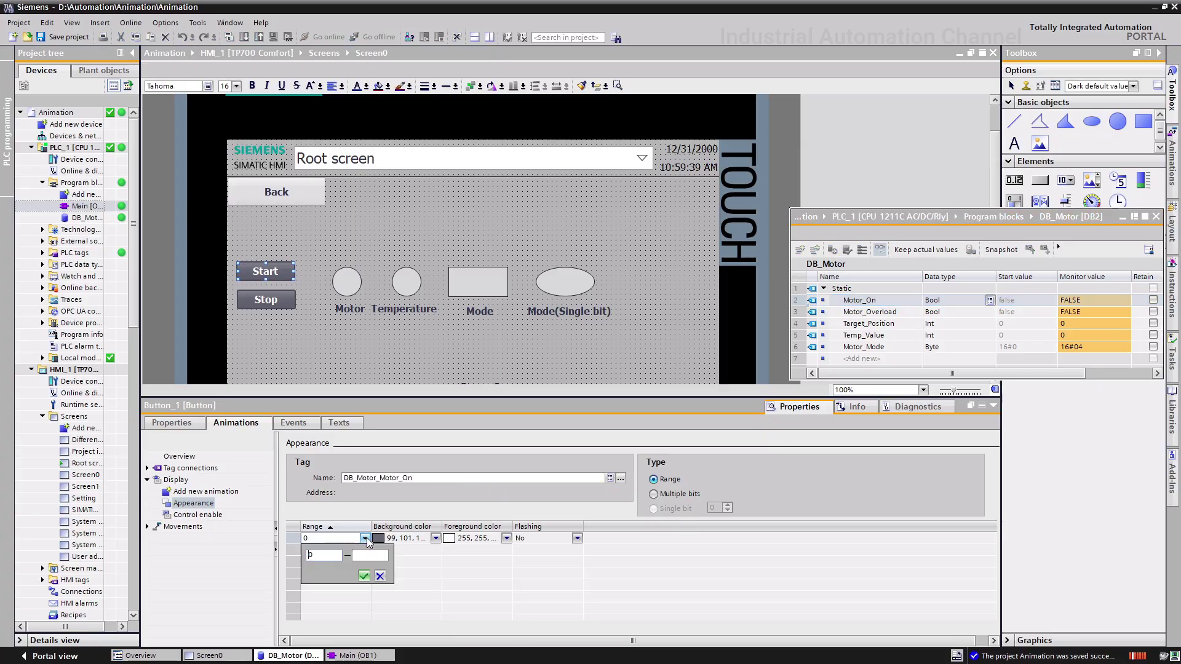
{"action": "left_click", "coordinate": [321, 550]}
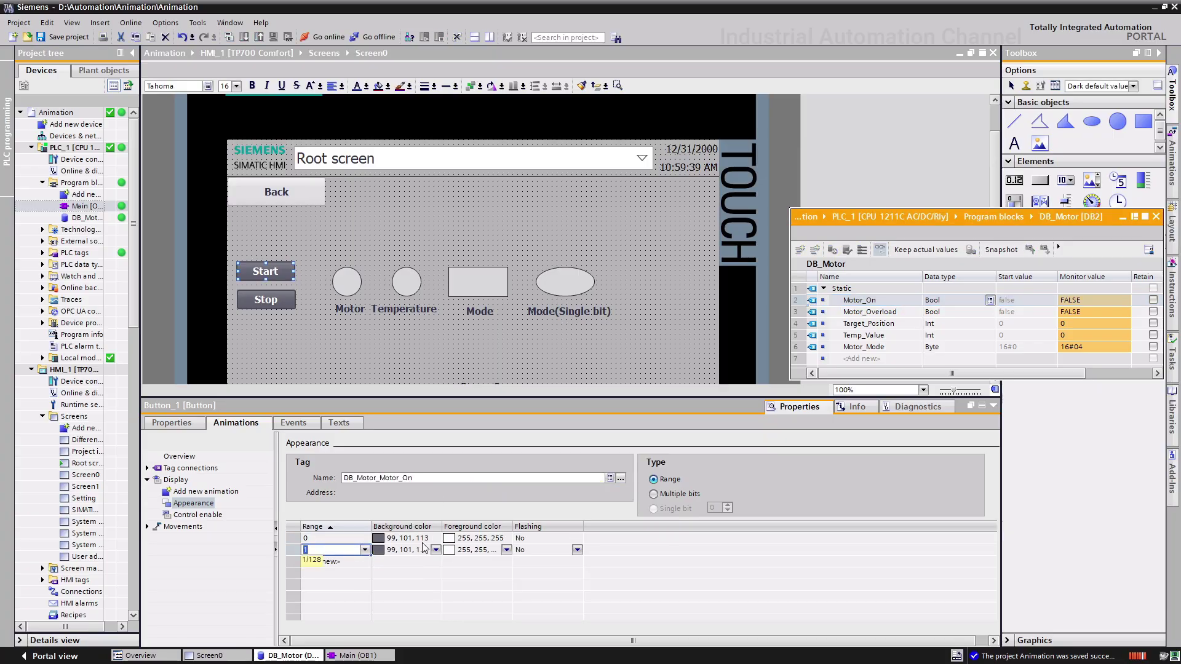
{"action": "left_click", "coordinate": [436, 550]}
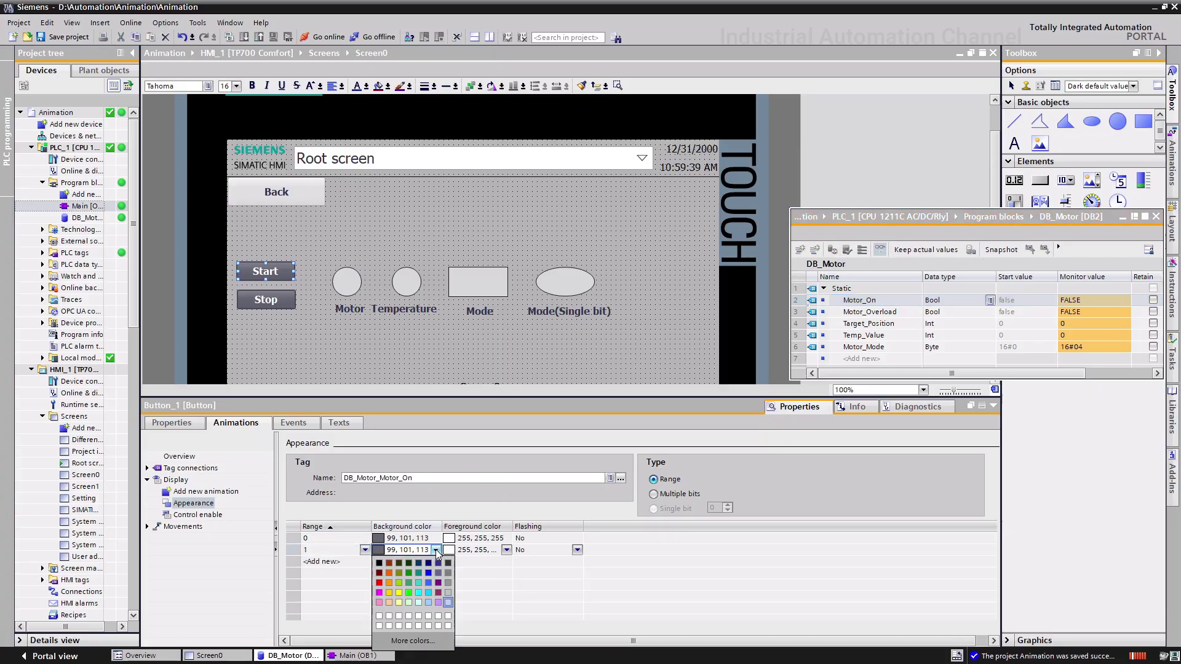
{"action": "left_click", "coordinate": [448, 602]}
{"action": "left_click", "coordinate": [406, 562]}
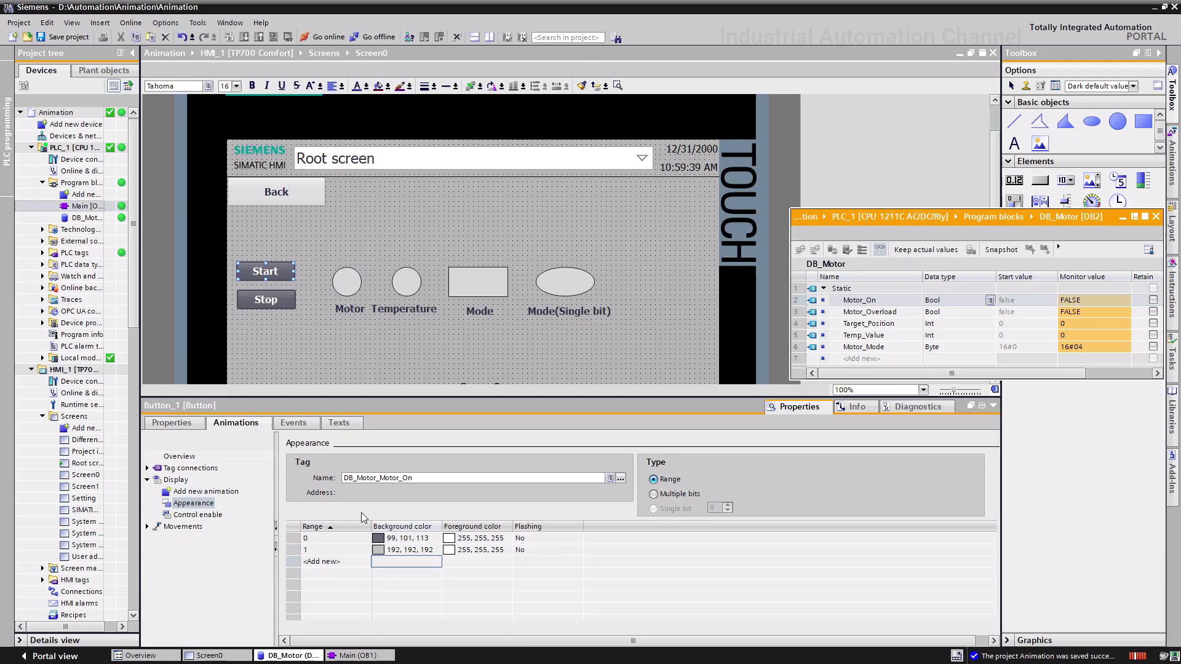
{"action": "left_click", "coordinate": [75, 369]}
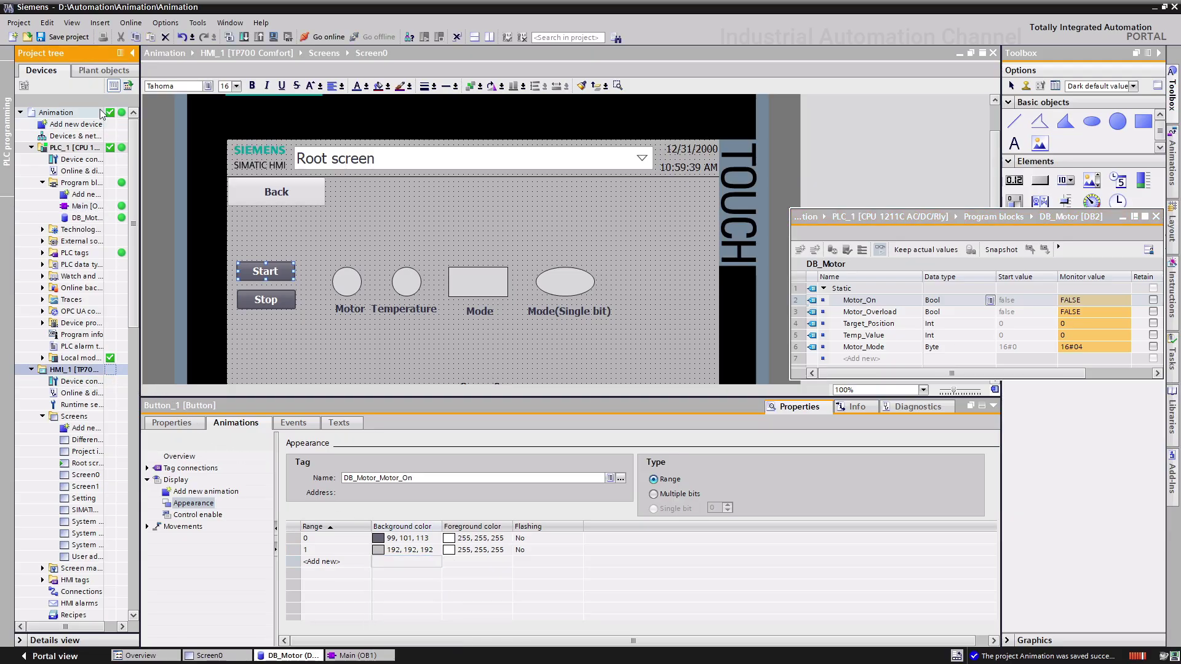
Step: Save the project, start the HMI simulation on Screen0, and open Main [OB1]
{"action": "left_click", "coordinate": [68, 37]}
{"action": "left_click", "coordinate": [274, 38]}
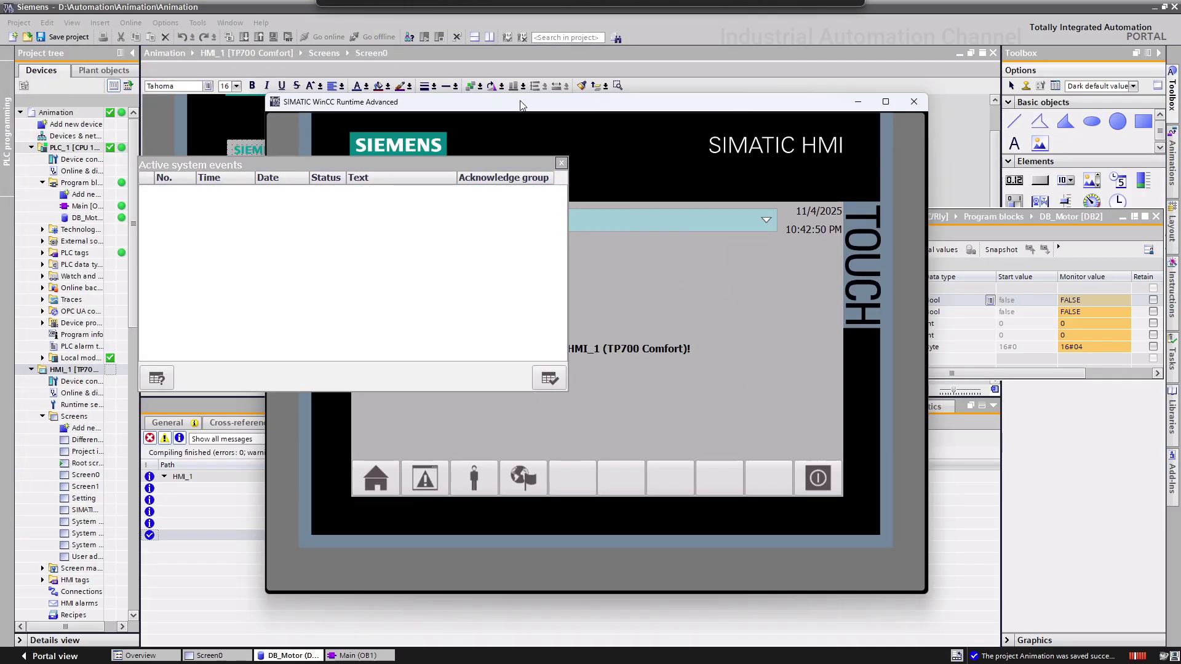
{"action": "left_click_drag", "start_coordinate": [262, 12], "coordinate": [702, 146]}
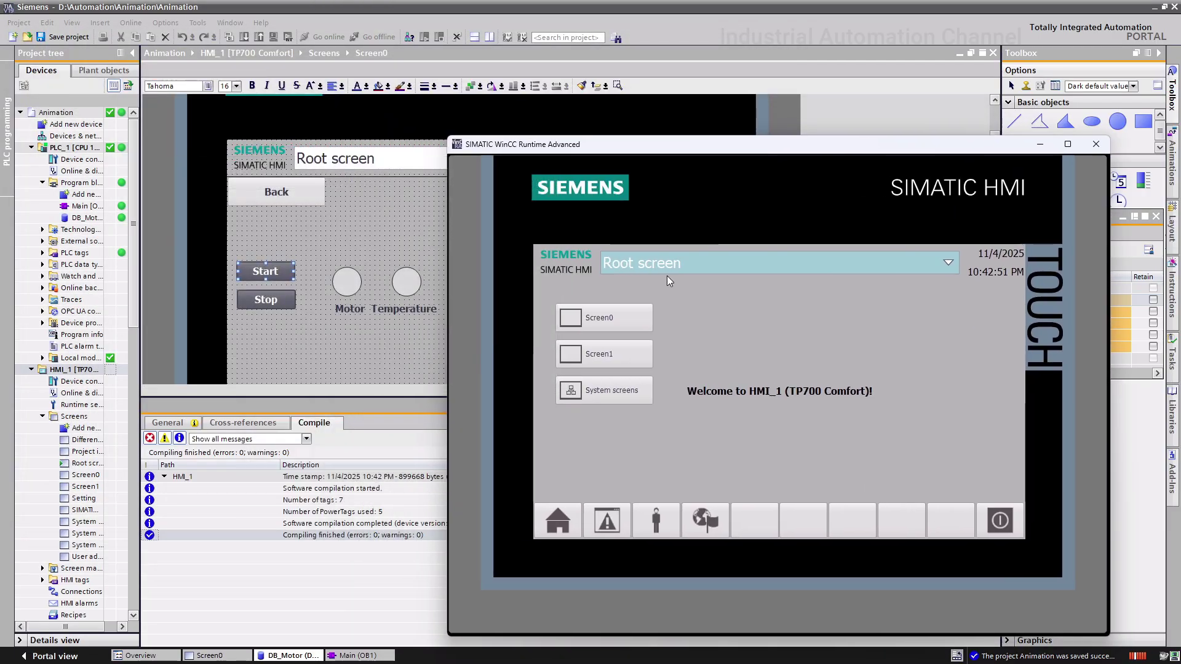
{"action": "left_click", "coordinate": [629, 315]}
{"action": "left_click", "coordinate": [85, 207]}
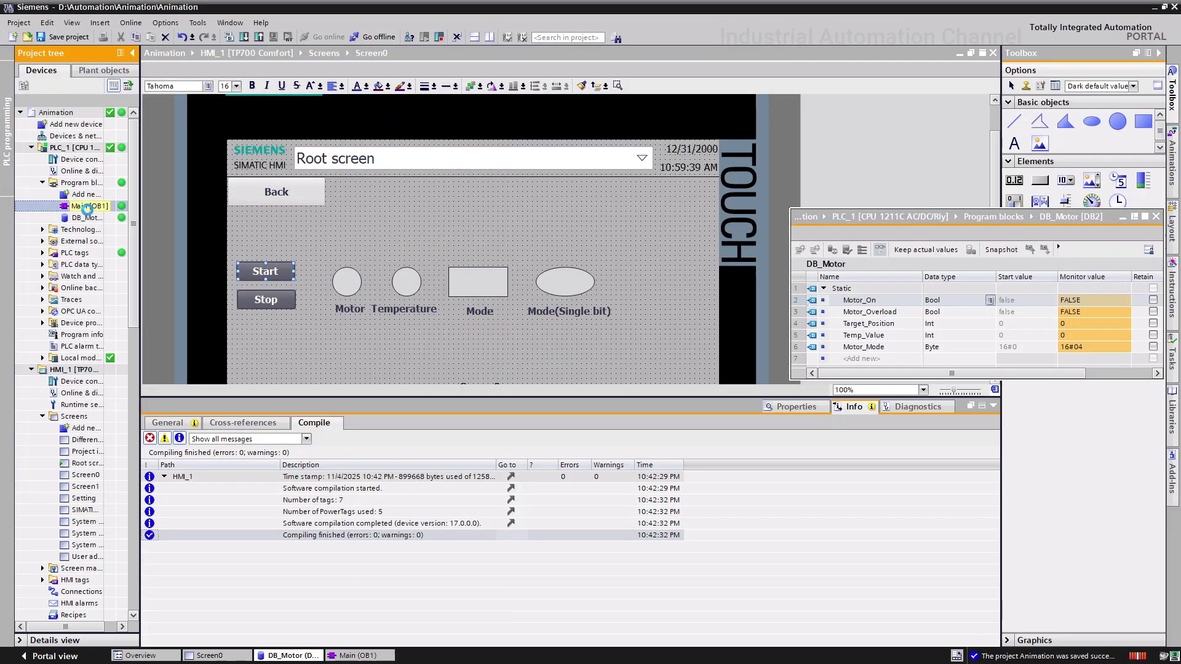
{"action": "double_click", "coordinate": [89, 206]}
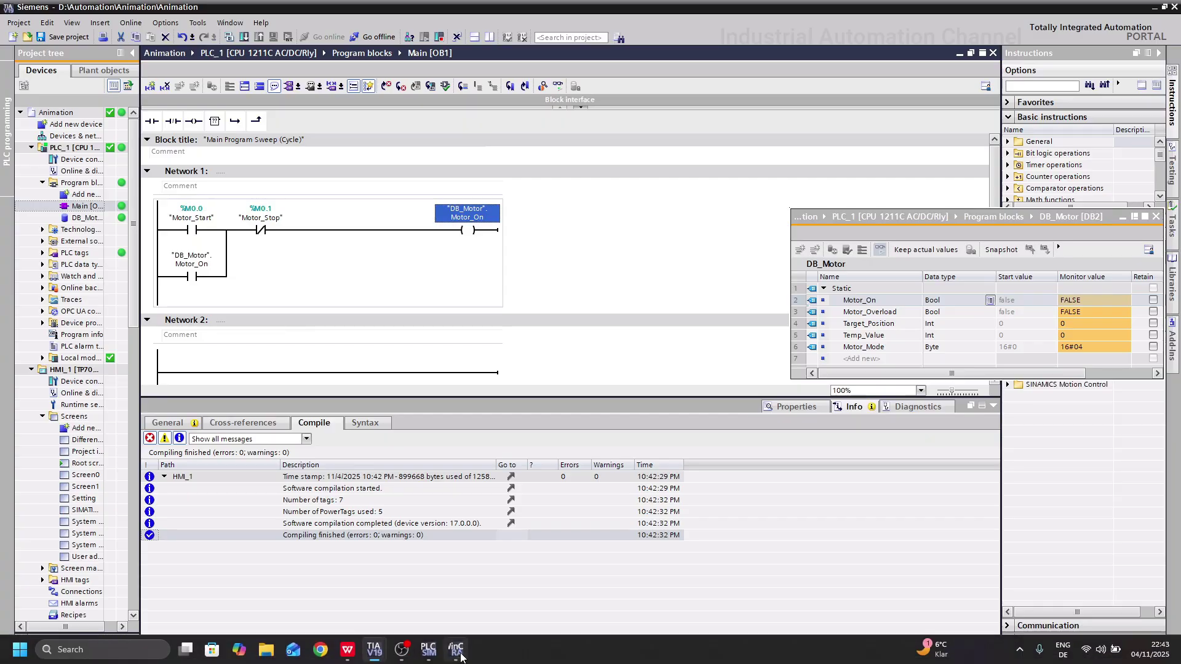
Step: Turn on live monitoring of Main [OB1] with the runtime window positioned in front
{"action": "left_click", "coordinate": [459, 652]}
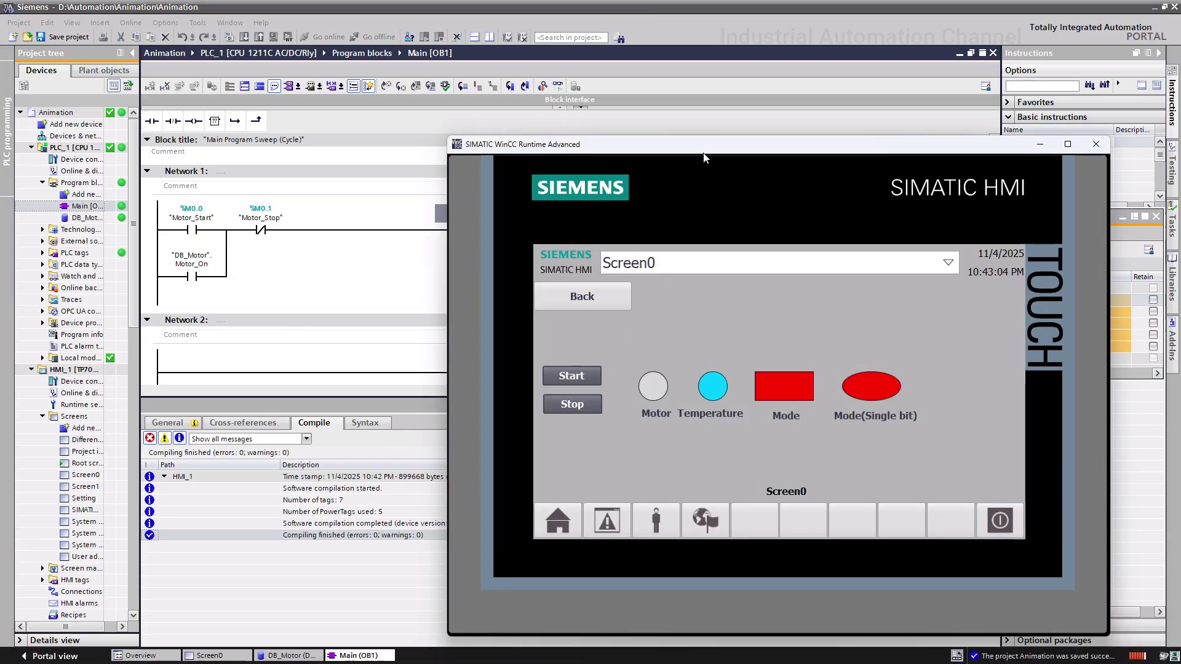
{"action": "left_click_drag", "start_coordinate": [704, 150], "coordinate": [789, 85]}
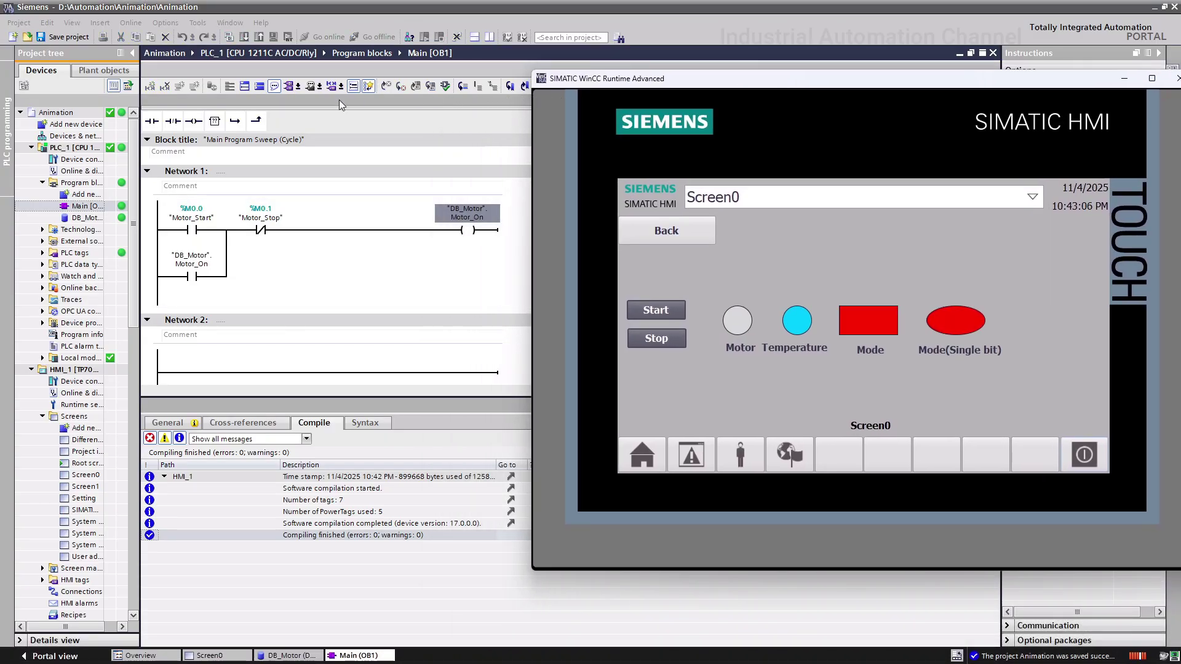
{"action": "left_click", "coordinate": [559, 88]}
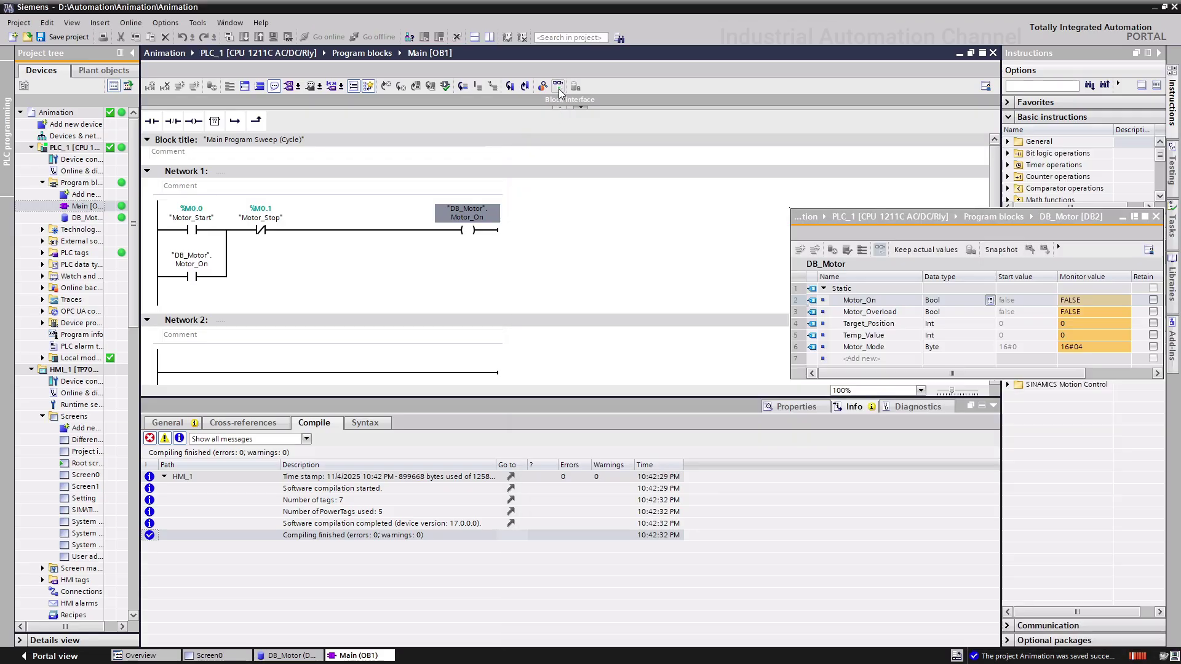
{"action": "left_click", "coordinate": [559, 88]}
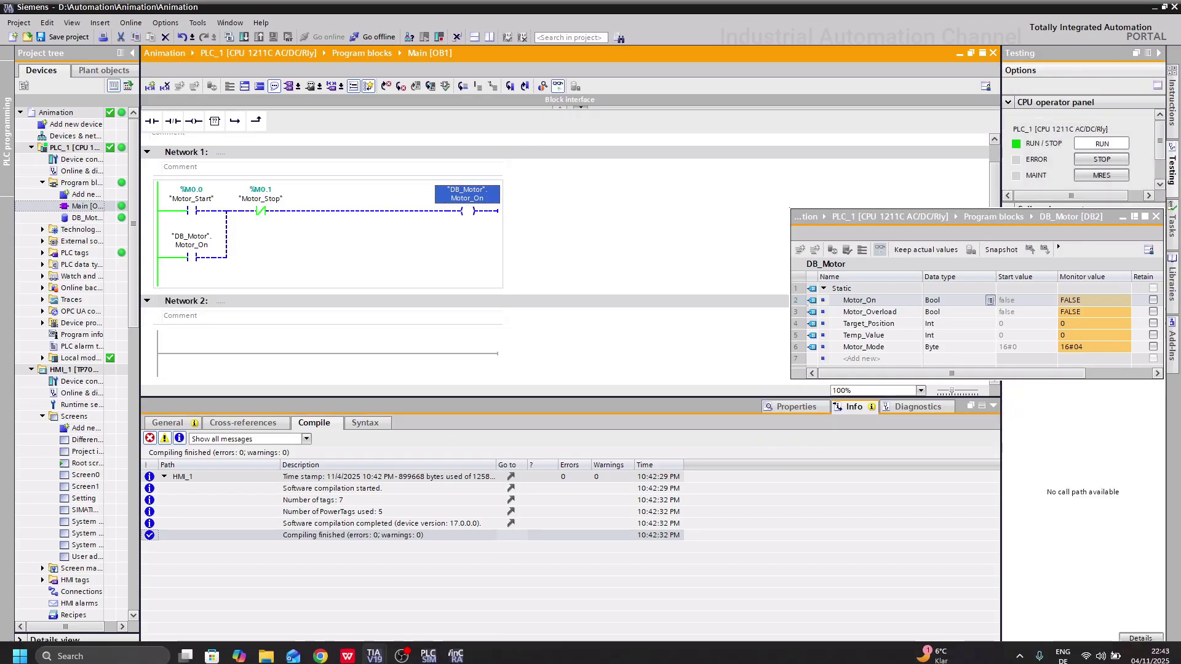
{"action": "left_click", "coordinate": [456, 656]}
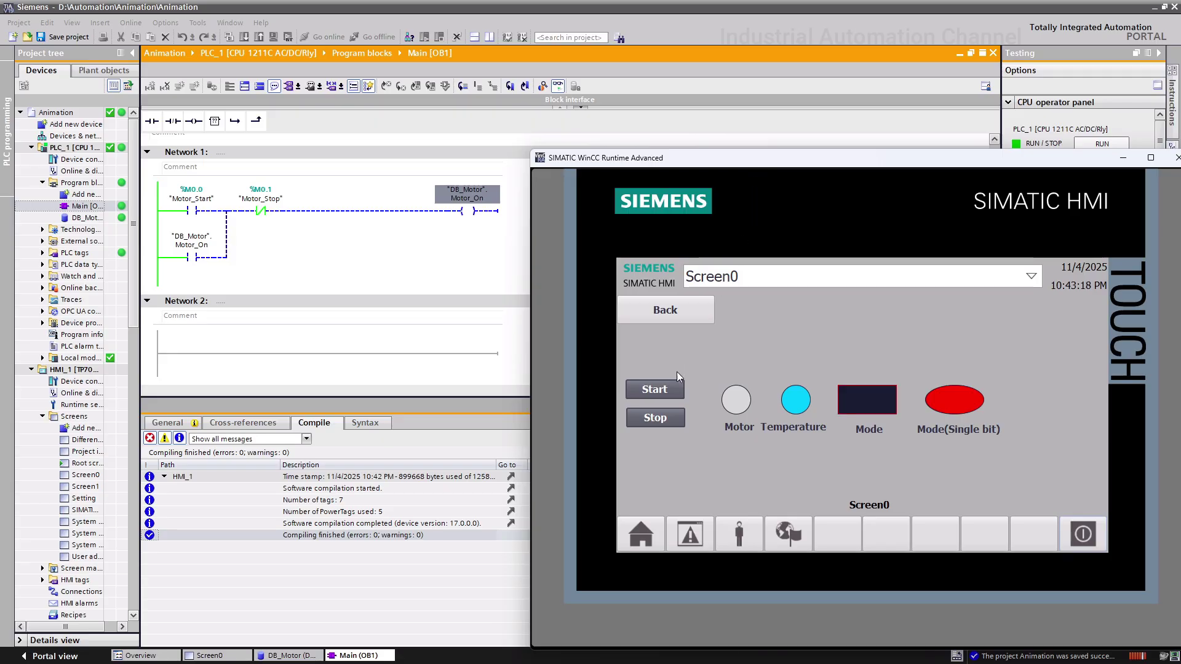
Step: Start and stop the motor twice in runtime, watching the Motor indicator, then return to the Screen0 editor
{"action": "left_click", "coordinate": [655, 389]}
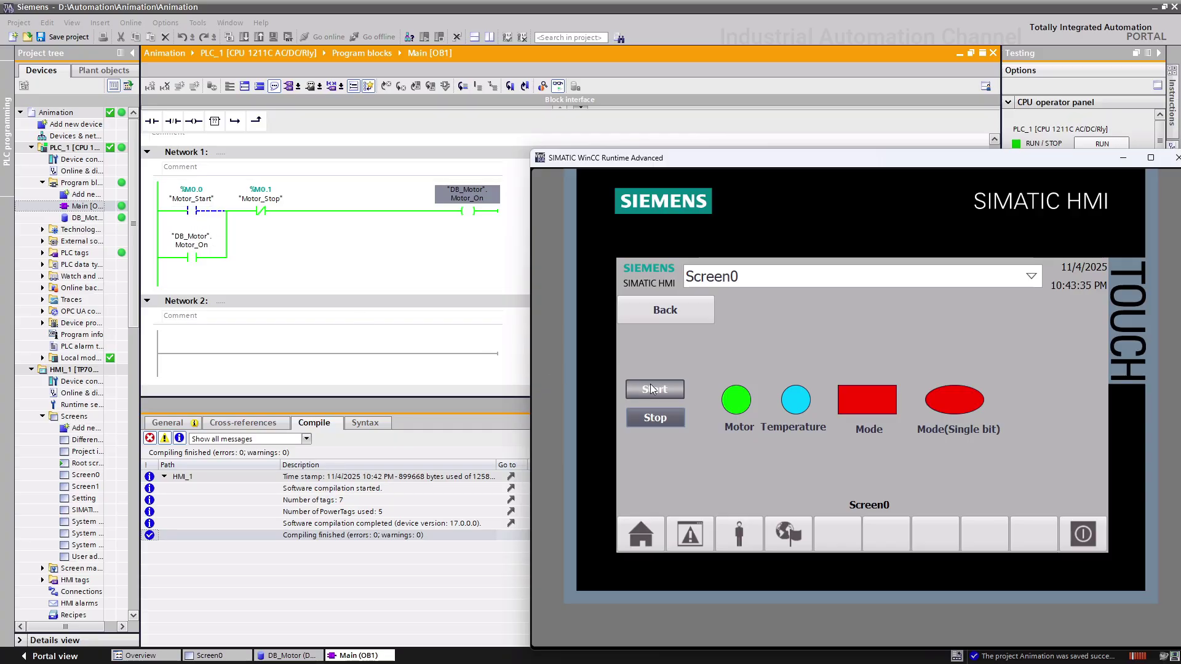
{"action": "left_click", "coordinate": [655, 417]}
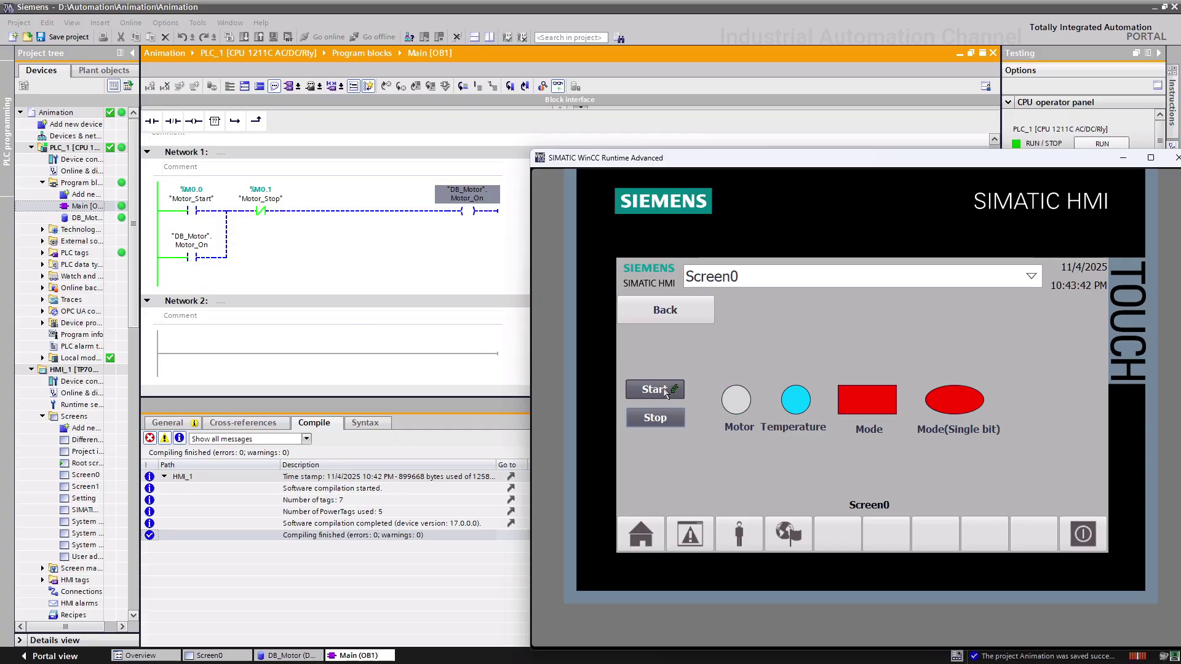
{"action": "left_click", "coordinate": [655, 388]}
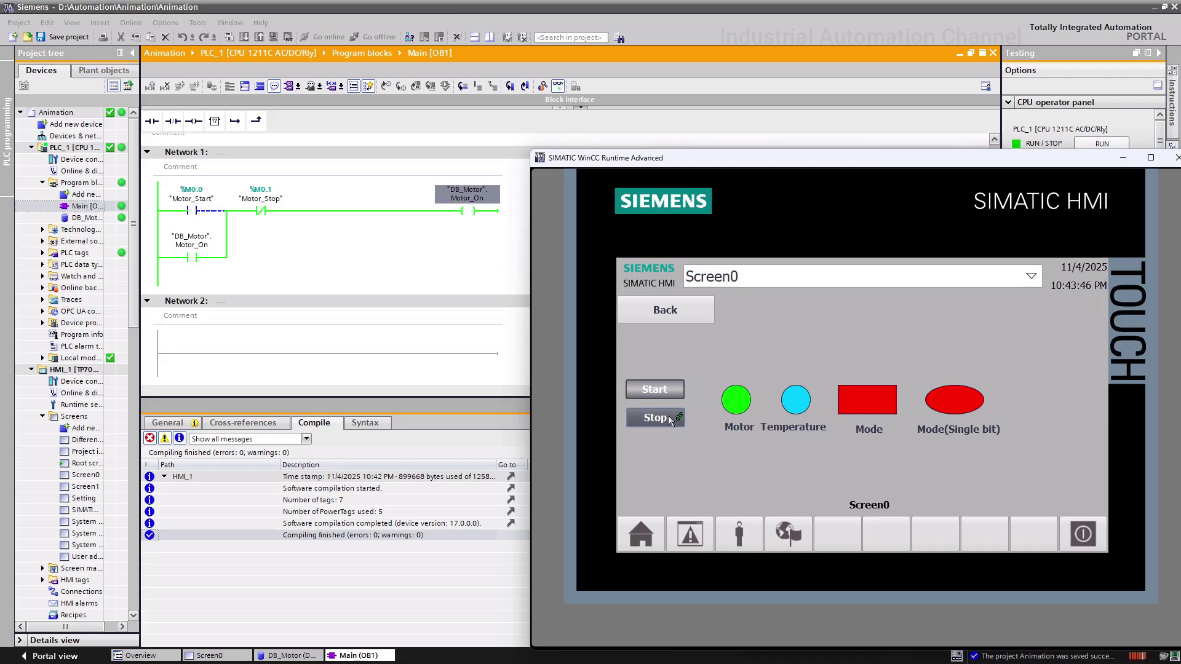
{"action": "left_click", "coordinate": [673, 418]}
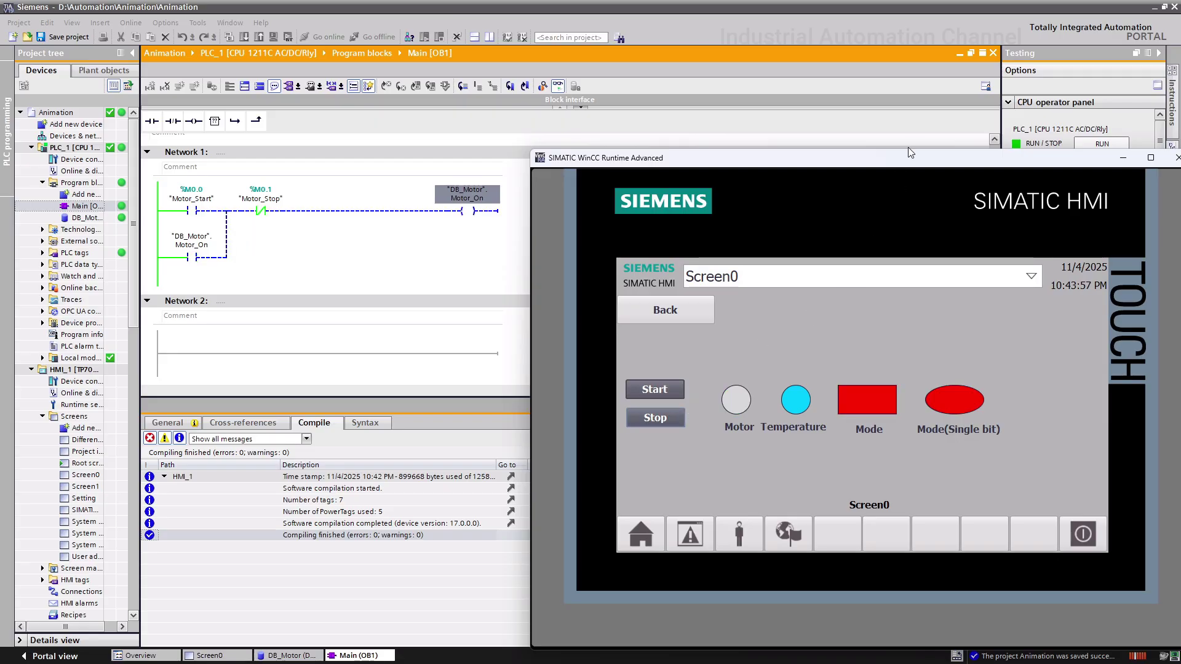
{"action": "left_click", "coordinate": [959, 52]}
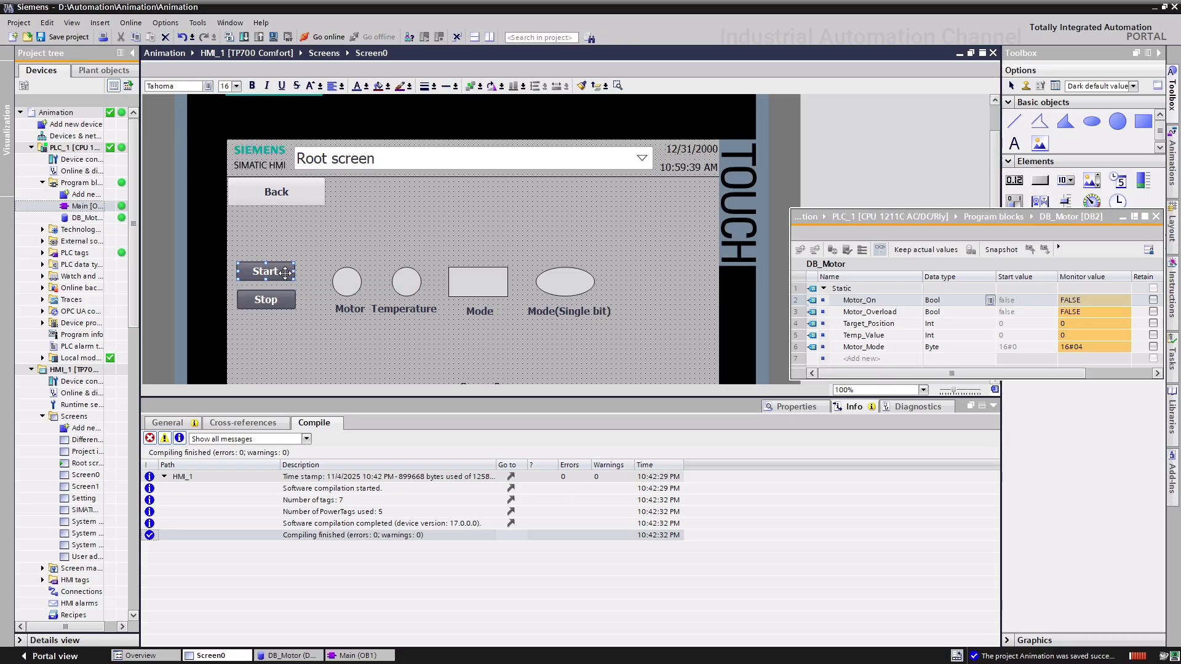
Step: Set the Start button's control enable to DB_Motor_Motor_On with a Range condition, DB_Motor monitor moved to the top
{"action": "left_click", "coordinate": [789, 406]}
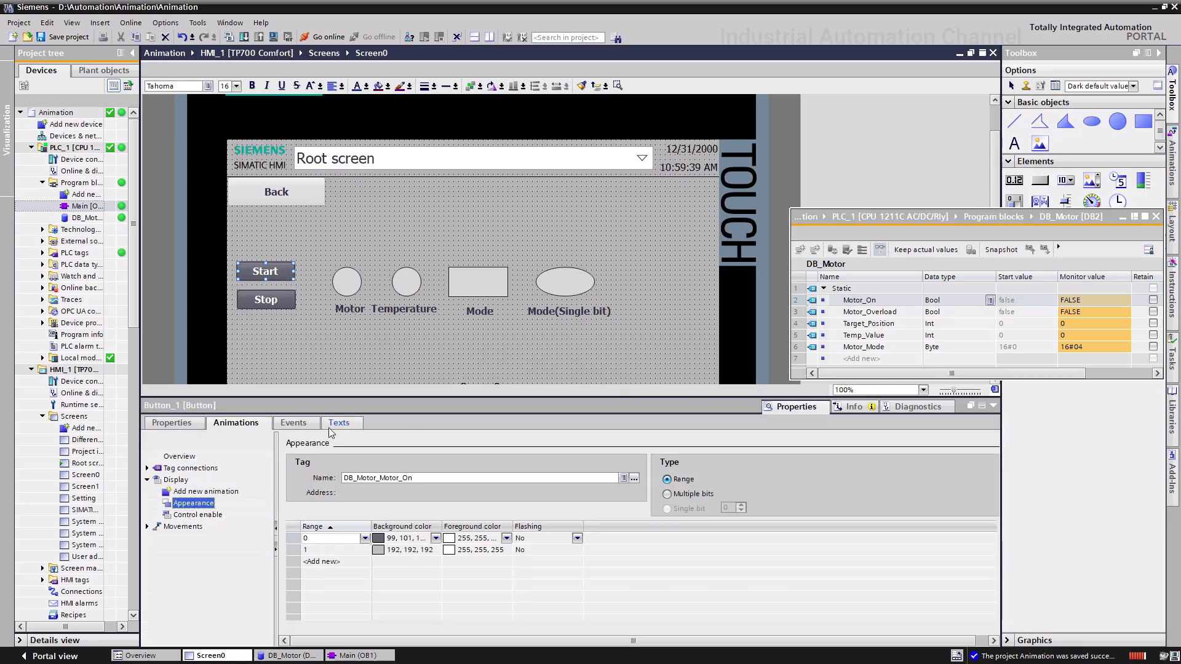
{"action": "left_click", "coordinate": [196, 517]}
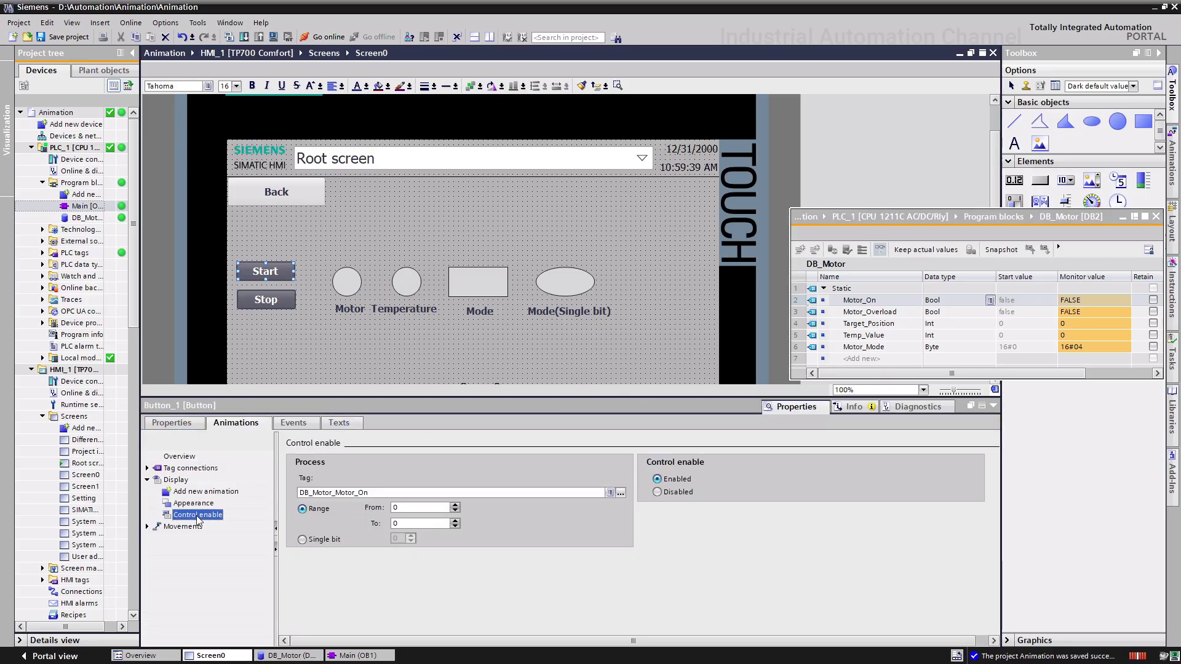
{"action": "left_click", "coordinate": [320, 542]}
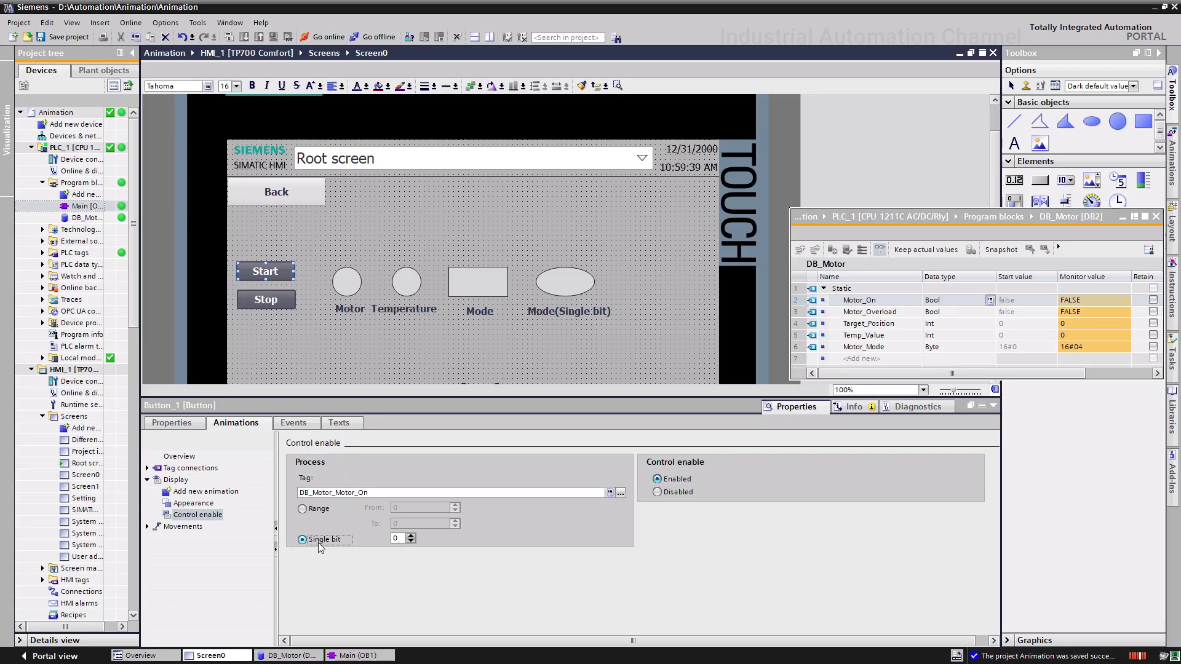
{"action": "left_click", "coordinate": [672, 482]}
{"action": "left_click", "coordinate": [317, 509]}
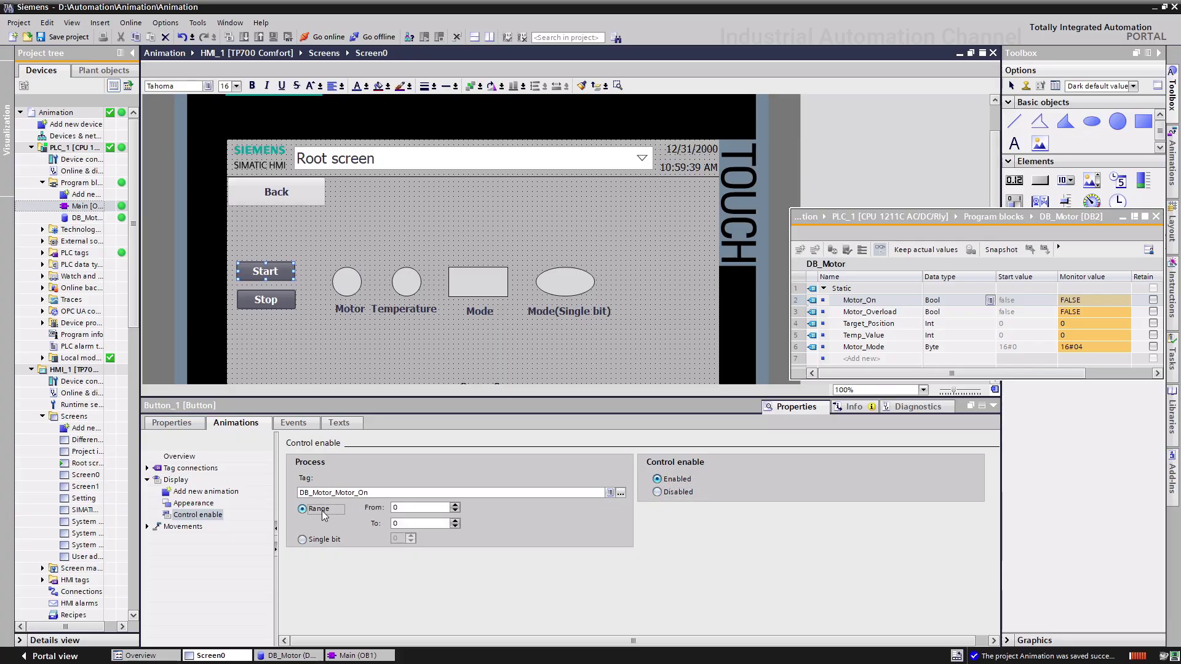
{"action": "left_click_drag", "start_coordinate": [920, 218], "coordinate": [730, 105]}
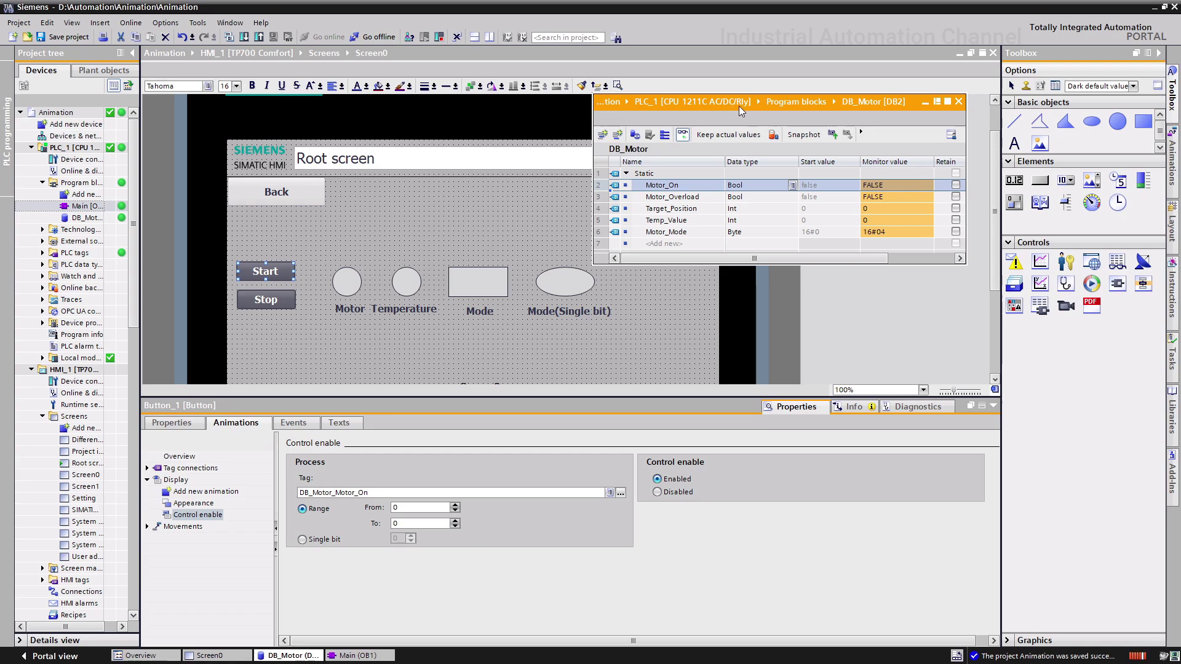
Step: Expand and enlarge the Toolbox Graphics library pane with the WinCC graphics folder open
{"action": "left_click", "coordinate": [1034, 640]}
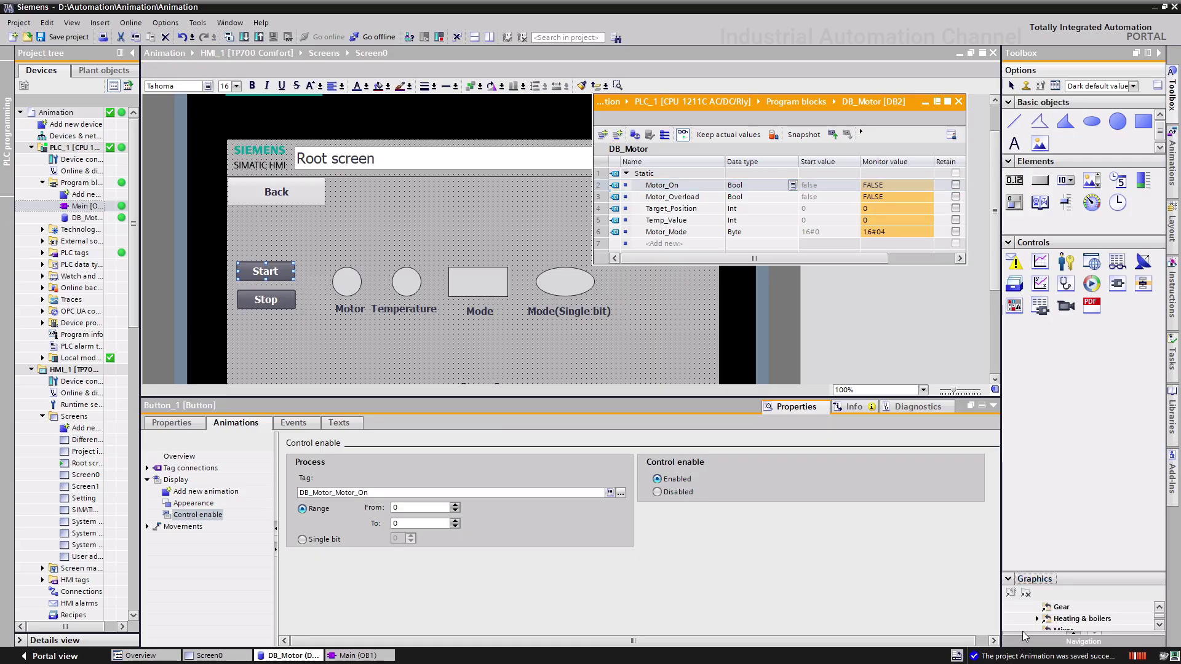
{"action": "left_click_drag", "start_coordinate": [1031, 579], "coordinate": [1047, 352]}
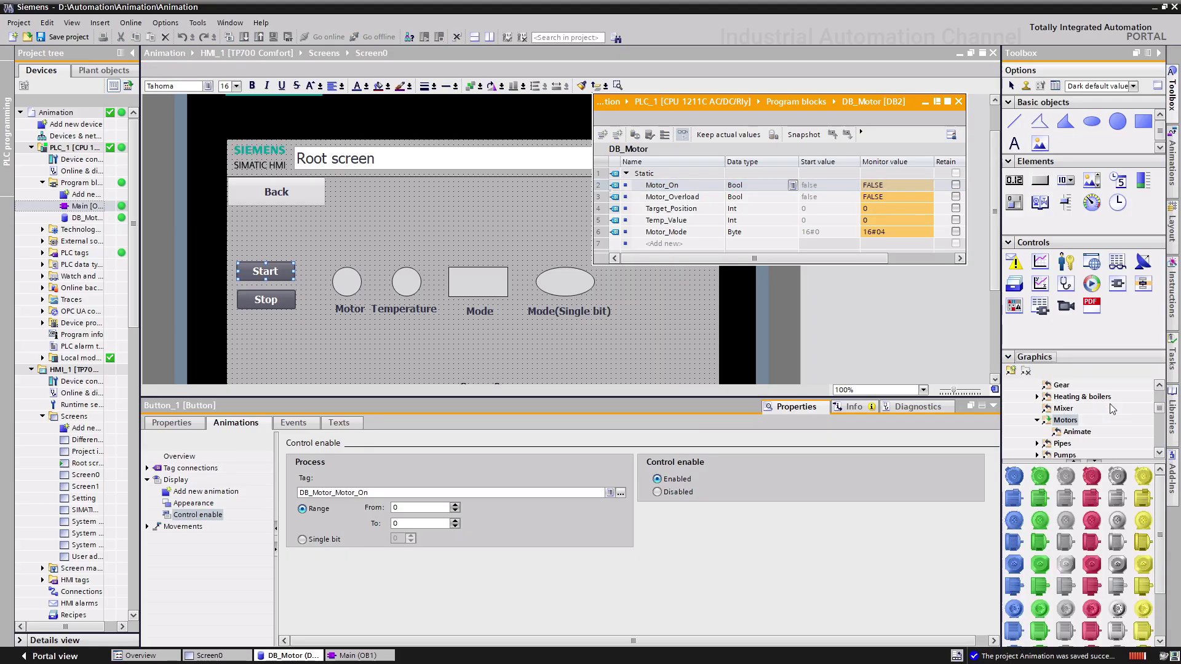
{"action": "left_click", "coordinate": [1161, 387]}
{"action": "left_click", "coordinate": [1160, 387]}
{"action": "left_click", "coordinate": [1160, 387]}
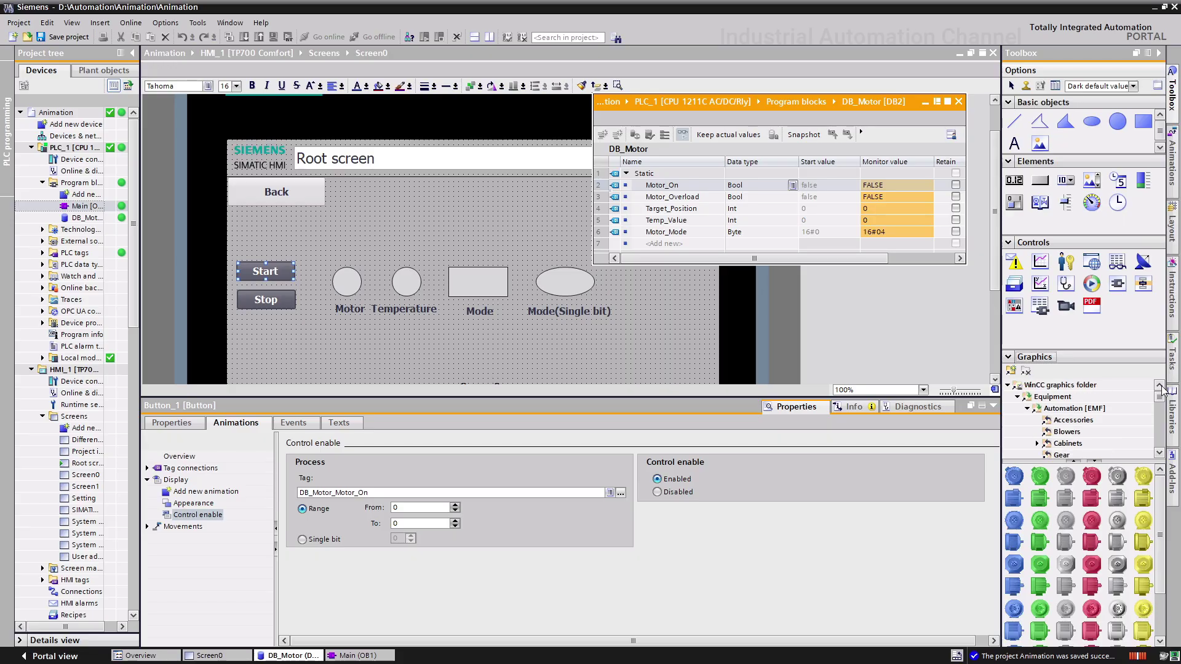
{"action": "left_click_drag", "start_coordinate": [1062, 460], "coordinate": [1062, 504]}
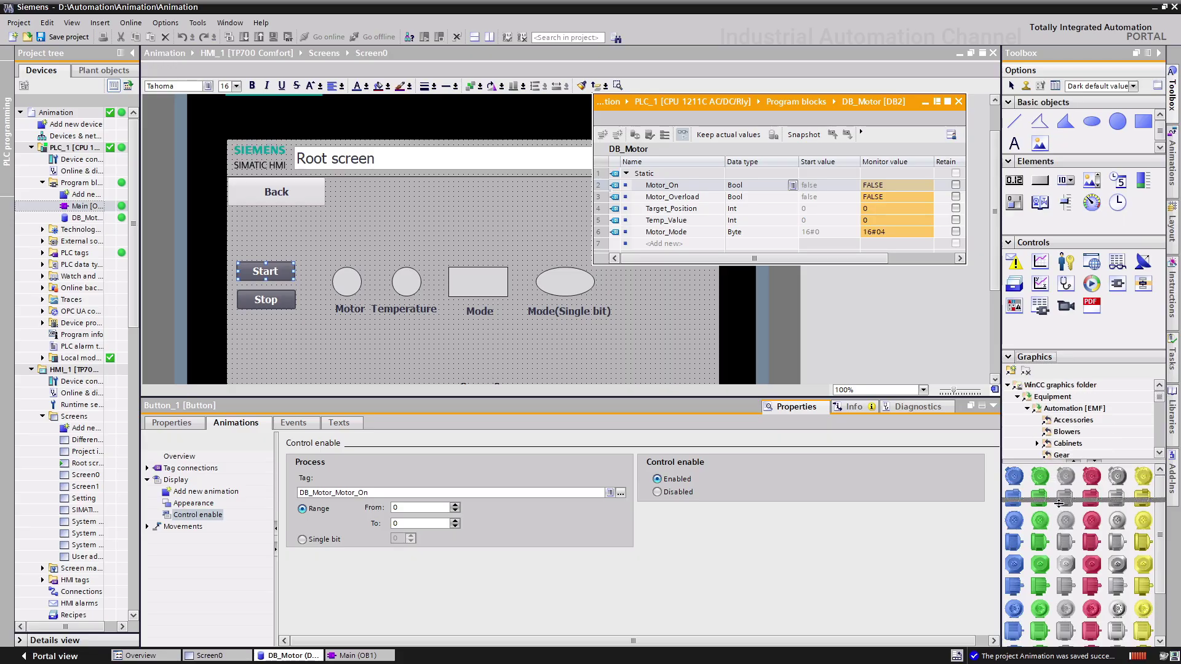
{"action": "left_click_drag", "start_coordinate": [1075, 357], "coordinate": [1075, 335]}
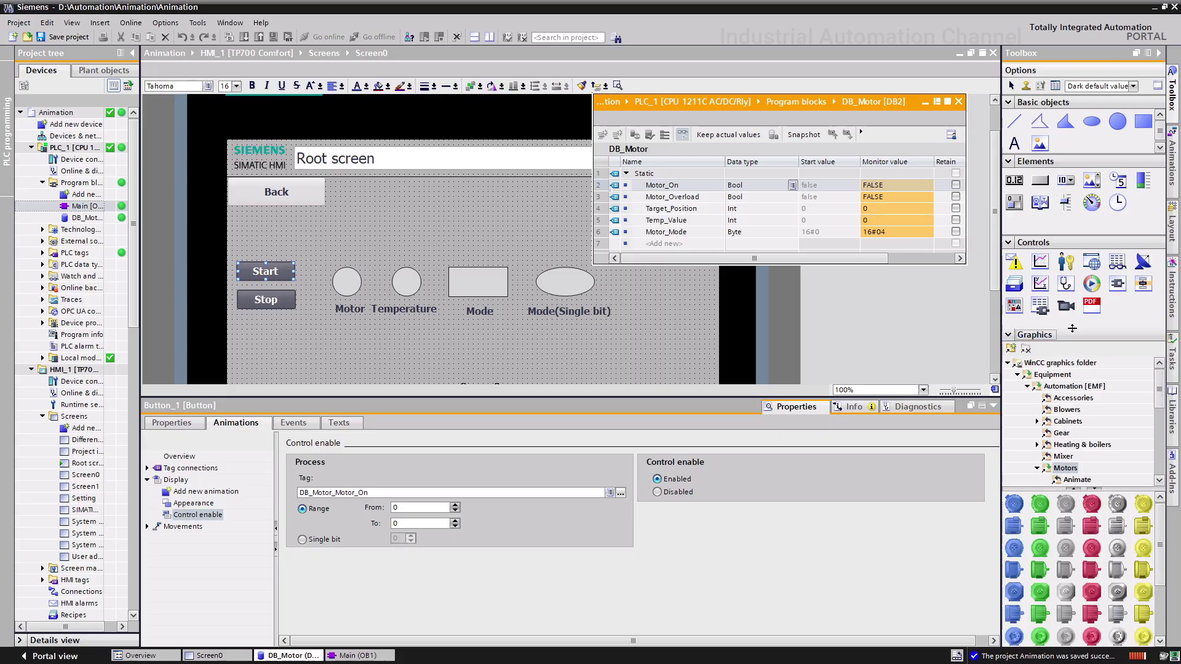
Step: From Equipment > Automation > States, place the warning-triangle graphic below the Start and Stop buttons
{"action": "left_click", "coordinate": [1056, 375]}
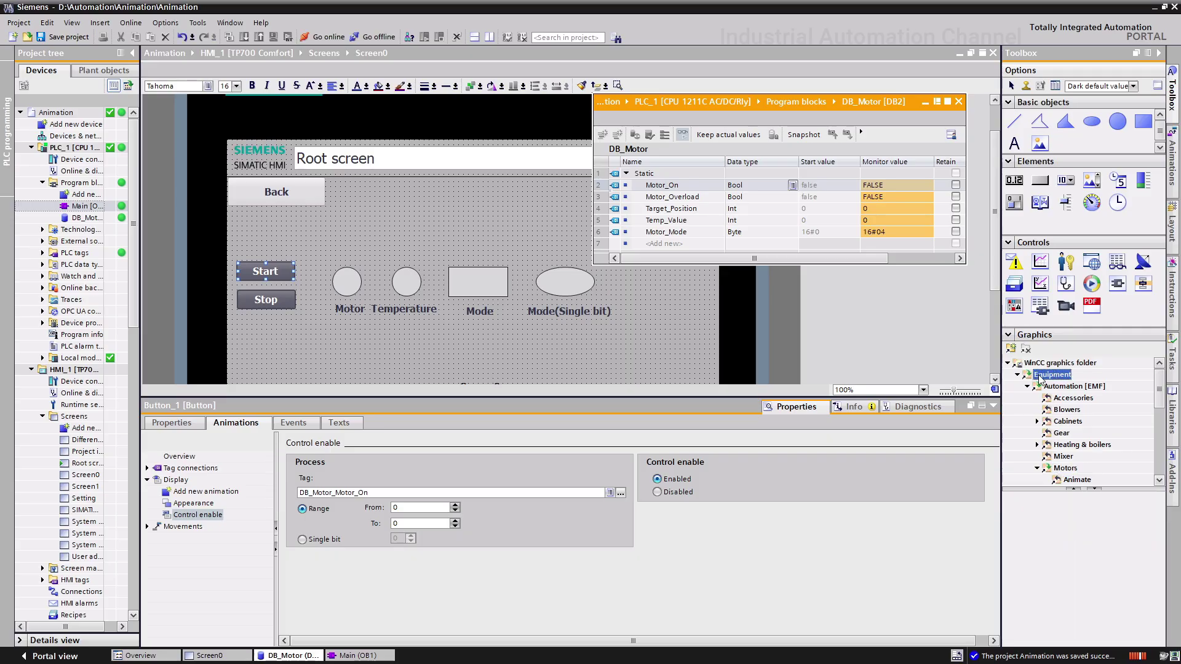
{"action": "left_click", "coordinate": [1057, 387]}
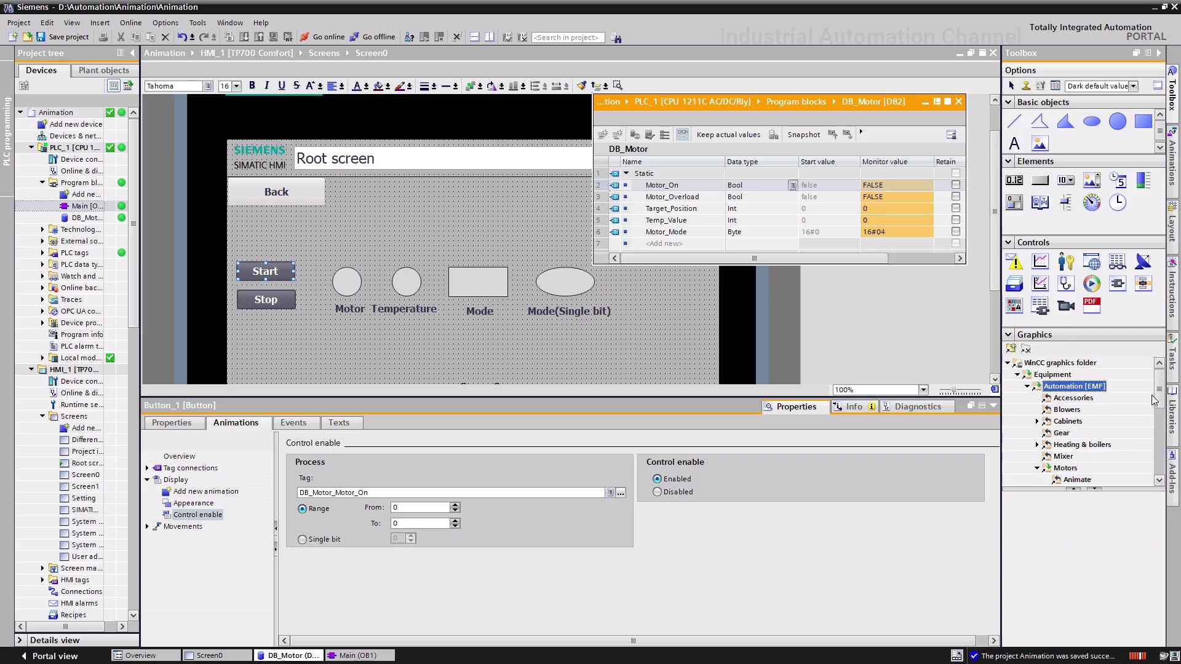
{"action": "left_click_drag", "start_coordinate": [1161, 404], "coordinate": [1162, 434]}
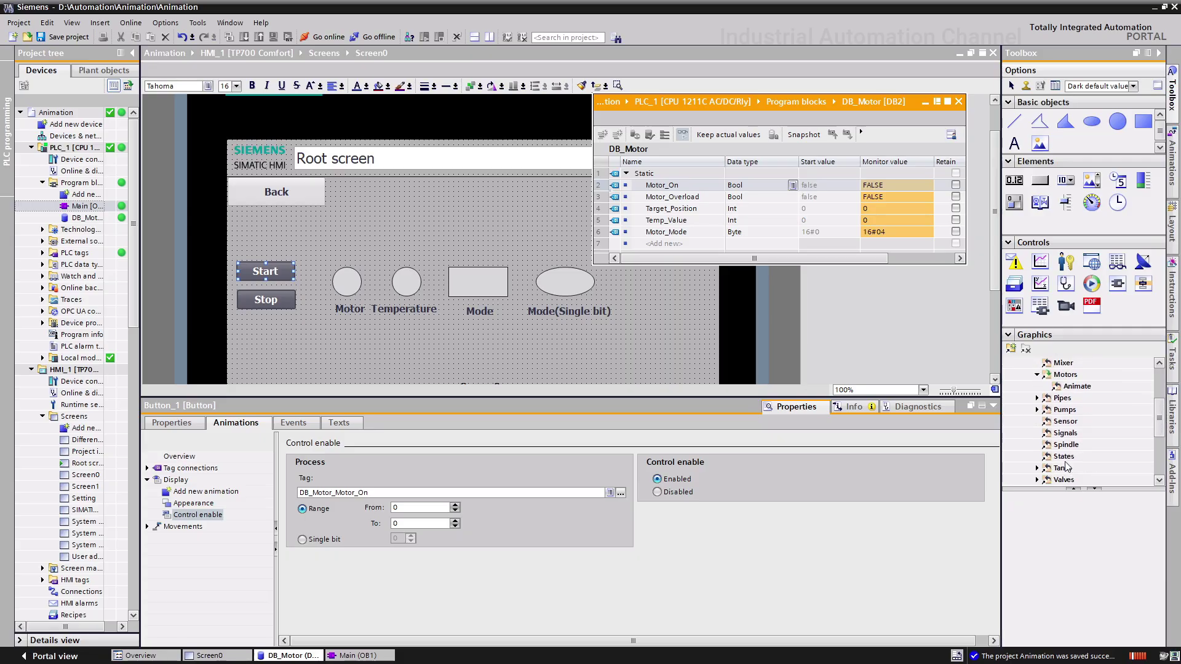
{"action": "left_click", "coordinate": [1064, 457]}
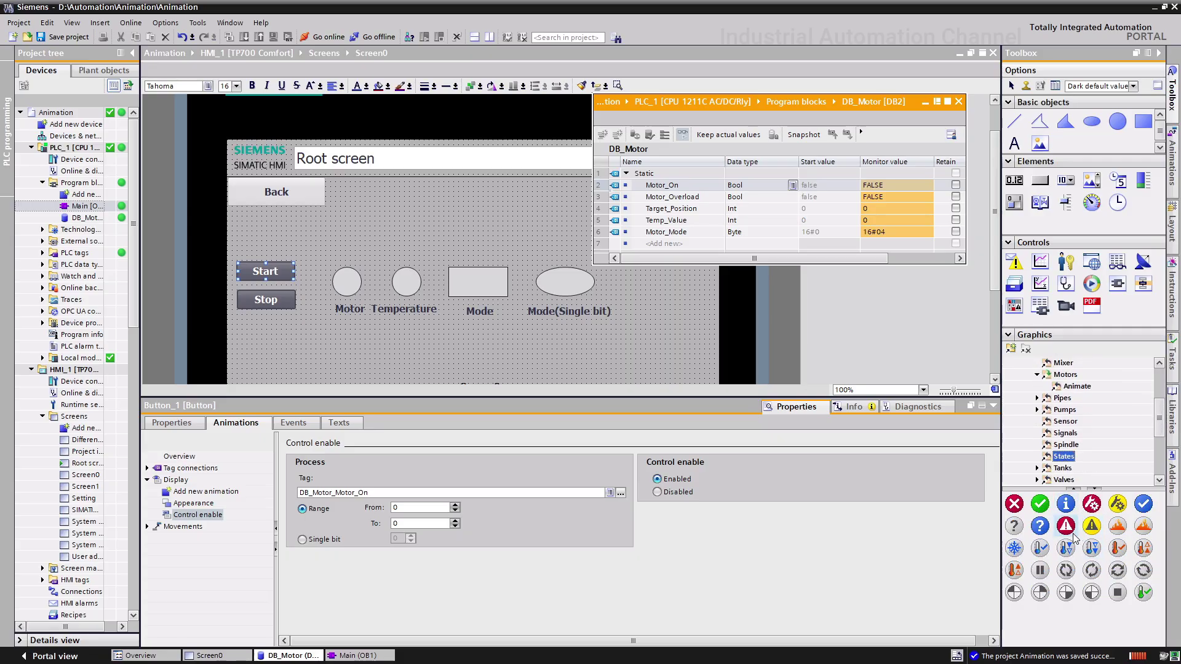
{"action": "mouse_move", "coordinate": [1065, 526]}
{"action": "left_mouse_down"}
{"action": "mouse_move", "coordinate": [474, 360]}
{"action": "mouse_move", "coordinate": [353, 349]}
{"action": "left_mouse_up"}
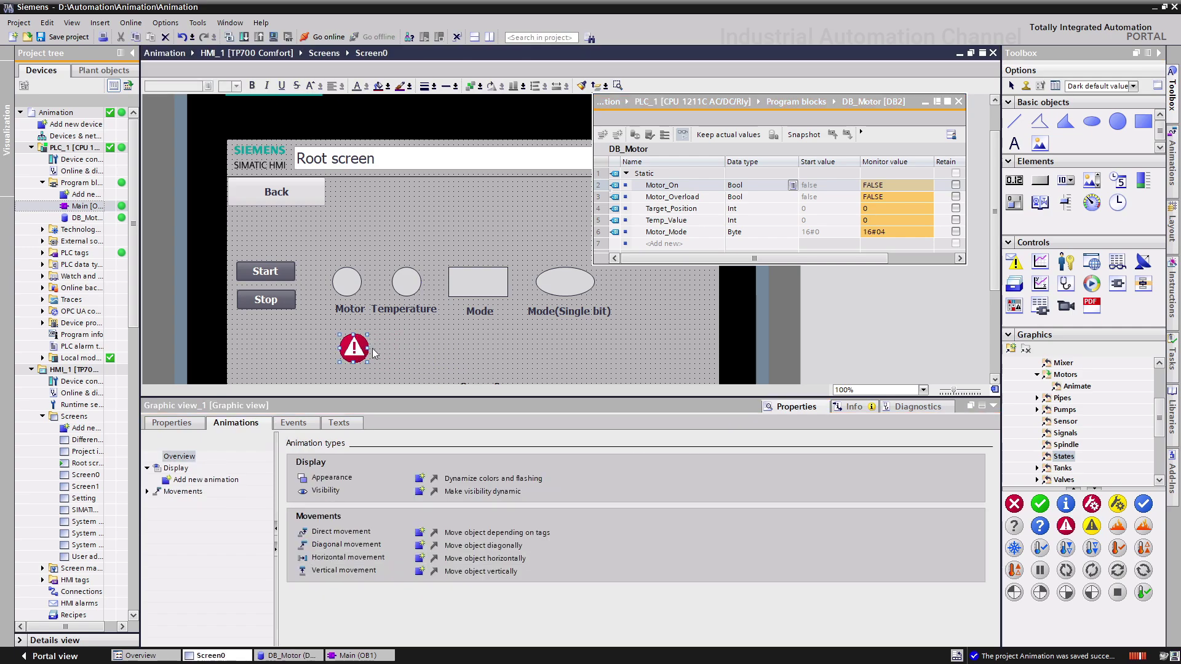
Step: Add a 'Motor Alarm' text label under the warning graphic, then select the graphic for a new animation
{"action": "left_click", "coordinate": [1013, 145]}
{"action": "scroll", "coordinate": [390, 366], "scroll_direction": "down", "scroll_amount": 2}
{"action": "left_click", "coordinate": [355, 297]}
{"action": "type", "text": "M"}
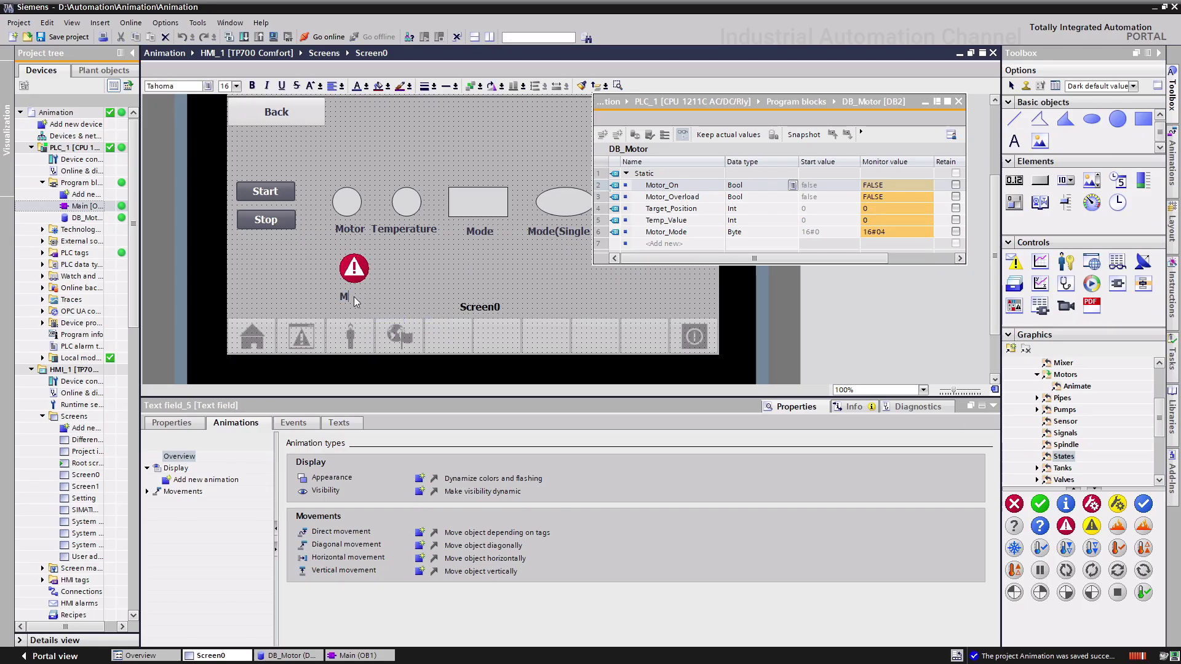
{"action": "type", "text": "otor Ala"}
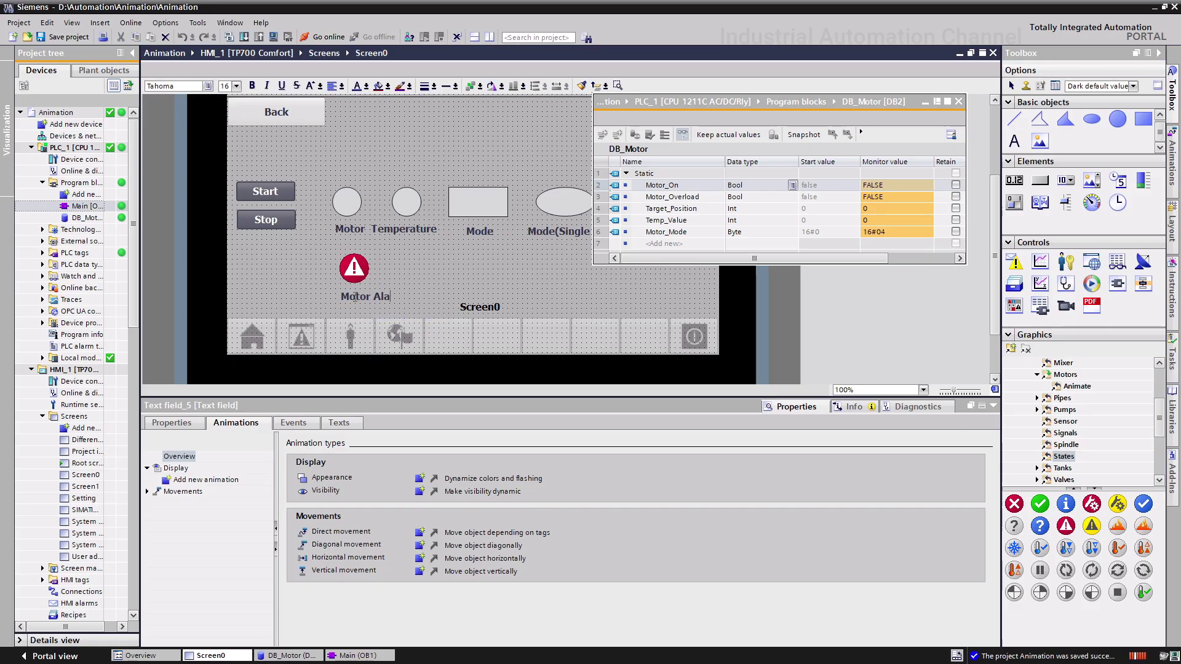
{"action": "type", "text": "rm"}
{"action": "left_click", "coordinate": [480, 268]}
{"action": "left_click_drag", "start_coordinate": [368, 297], "coordinate": [349, 298]}
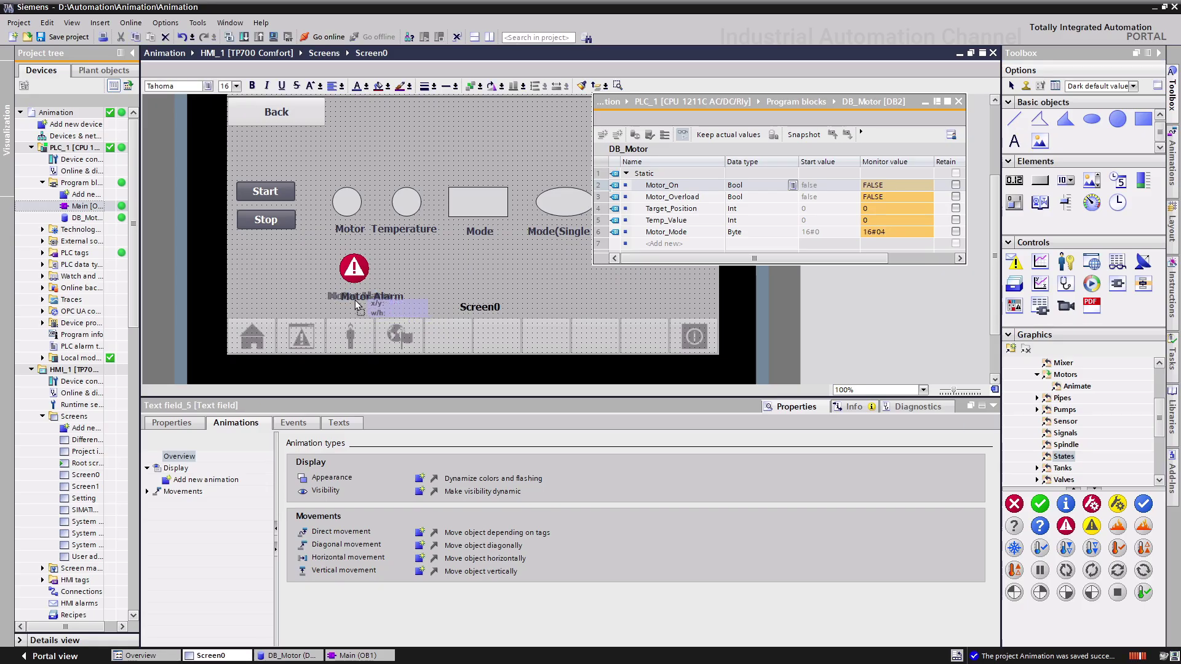
{"action": "left_click", "coordinate": [347, 271]}
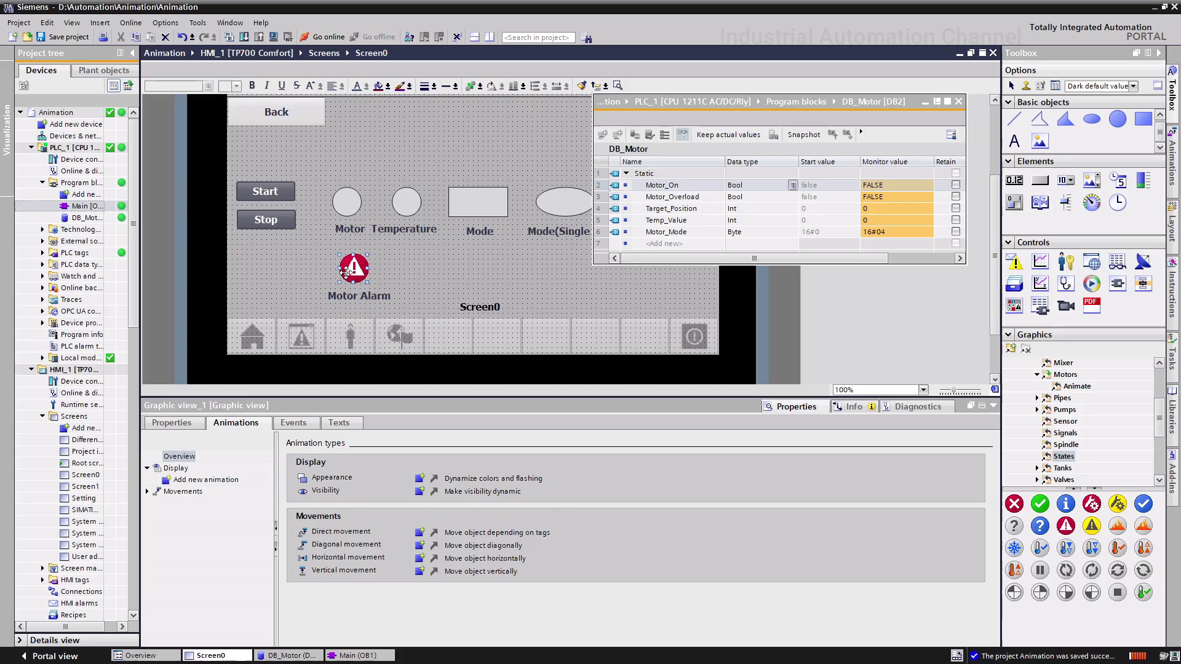
{"action": "double_click", "coordinate": [215, 481]}
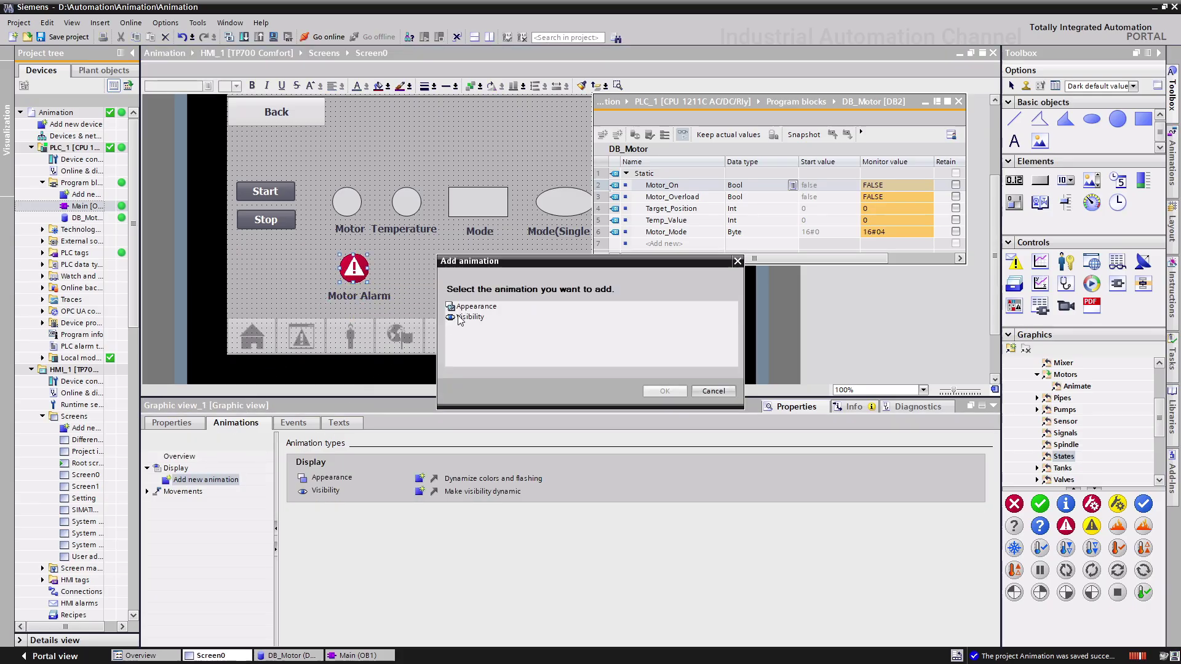
Step: Add a Visibility animation on DB_Motor_Motor_Overload with range 1 to 1, Visible, and save the project
{"action": "left_click", "coordinate": [466, 317]}
{"action": "left_click", "coordinate": [658, 392]}
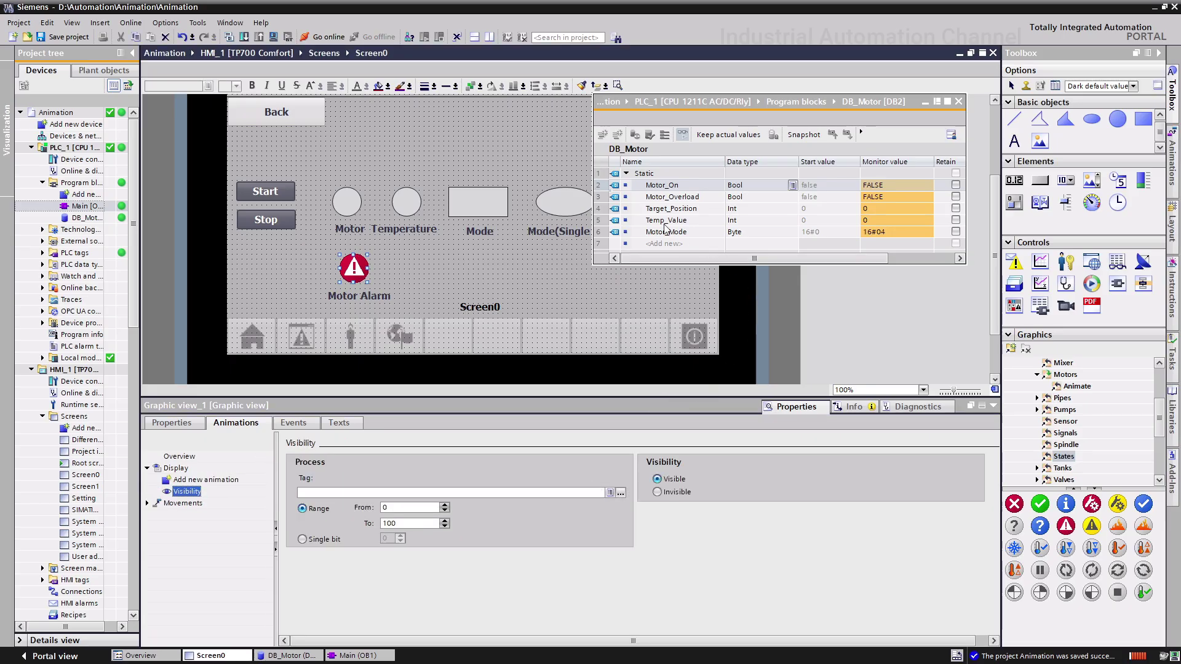
{"action": "left_click_drag", "start_coordinate": [616, 197], "coordinate": [378, 491]}
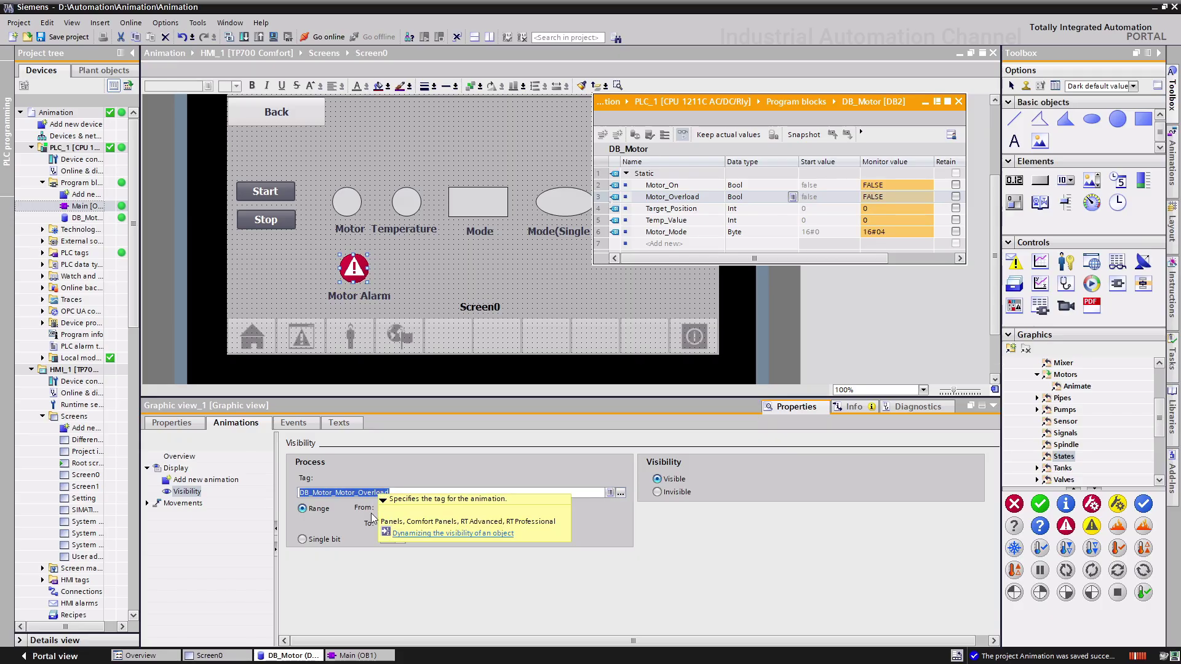
{"action": "left_click", "coordinate": [396, 509]}
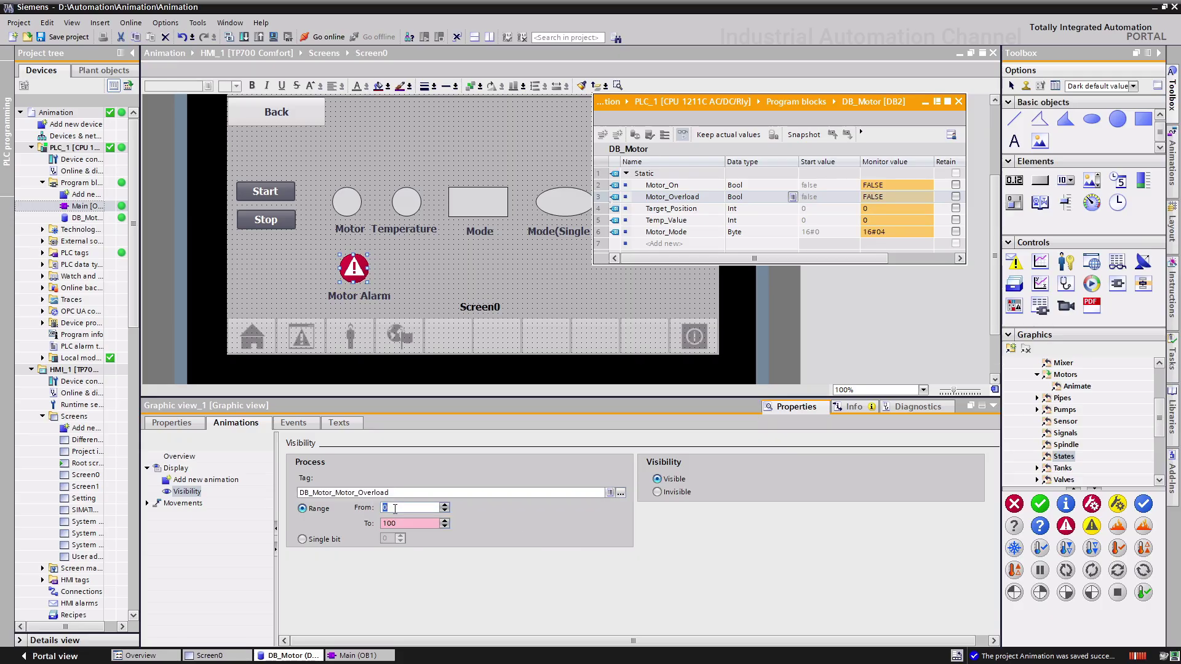
{"action": "type", "text": "1"}
{"action": "left_click", "coordinate": [396, 523]}
{"action": "type", "text": "1"}
{"action": "left_click", "coordinate": [433, 508]}
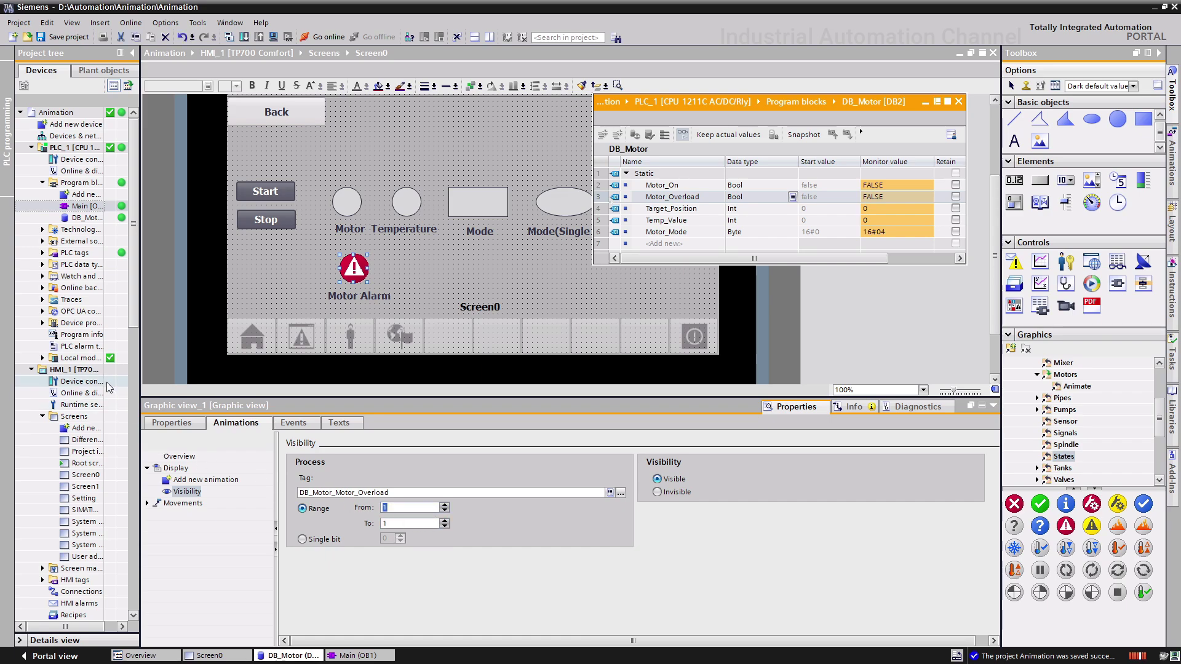
{"action": "left_click", "coordinate": [65, 369]}
{"action": "left_click", "coordinate": [72, 39]}
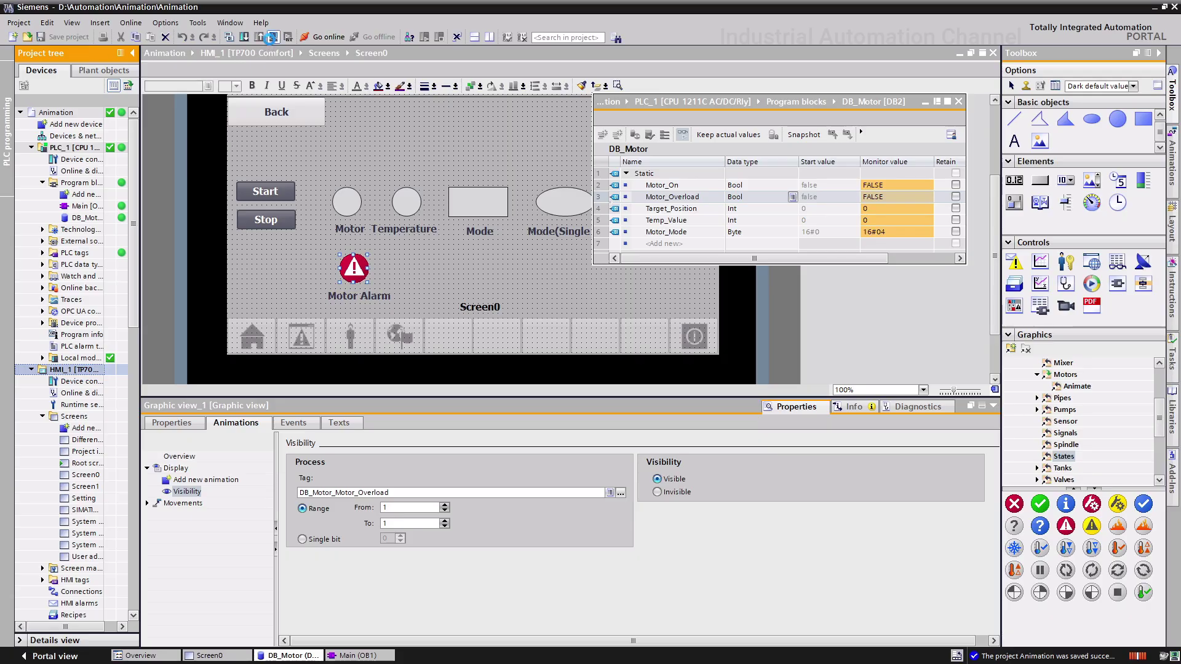
Step: Compile and start the runtime simulation, show Screen0 and shrink TIA Portal beside it
{"action": "left_click", "coordinate": [272, 38]}
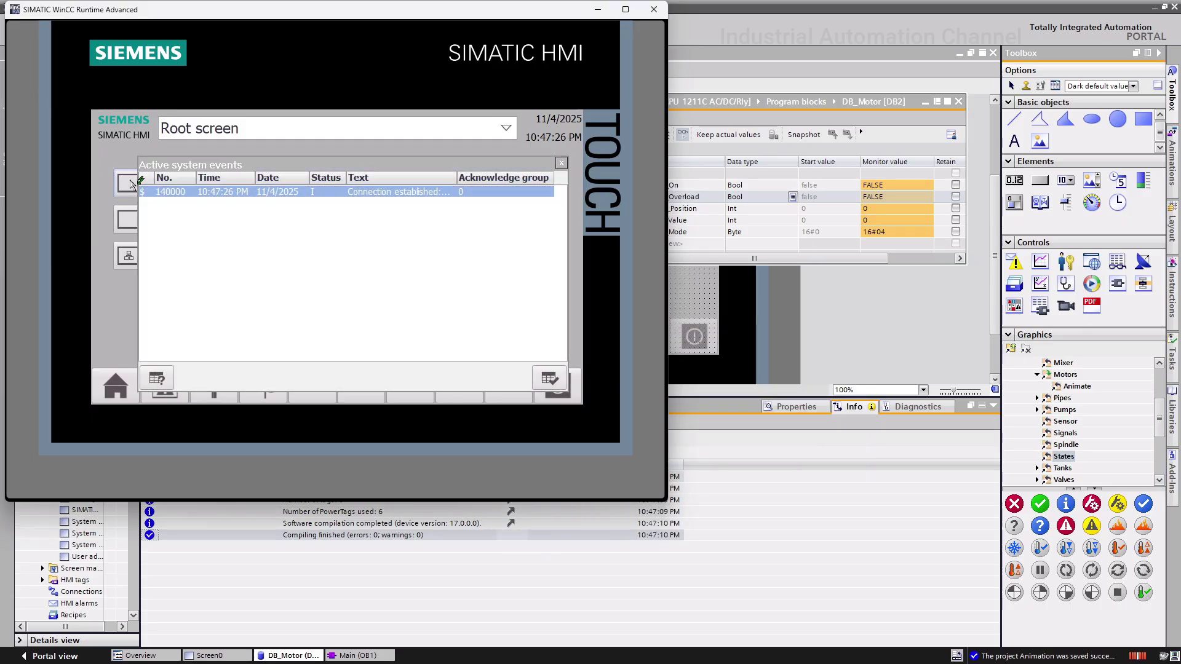
{"action": "left_click", "coordinate": [129, 180]}
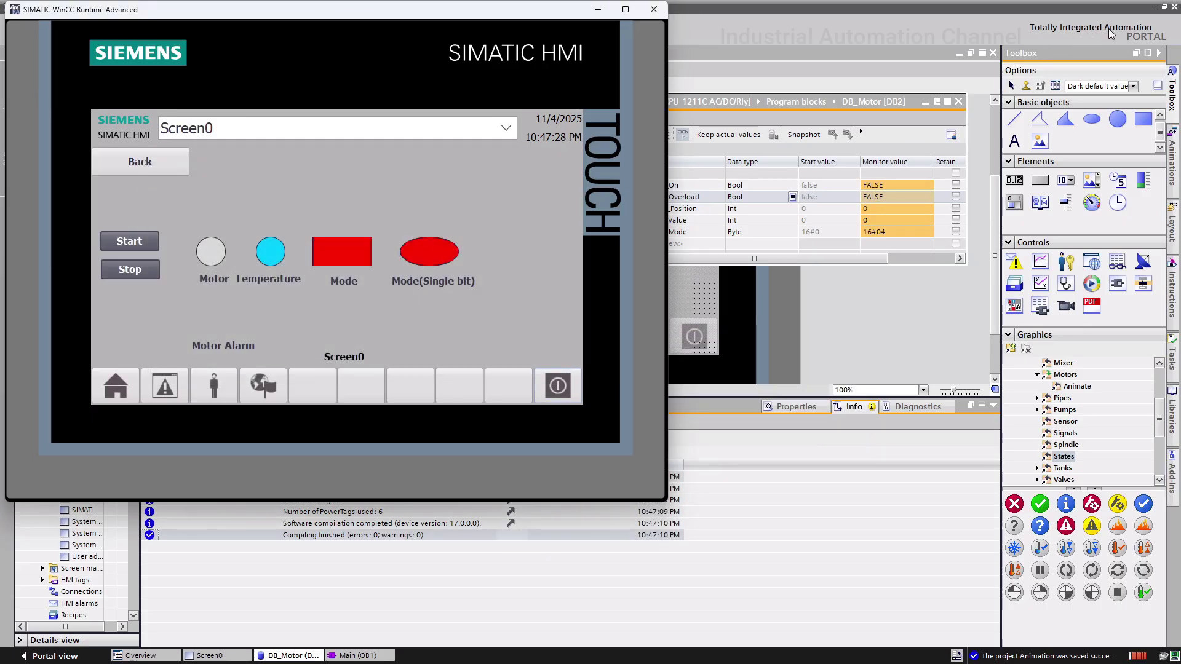
{"action": "left_click", "coordinate": [1163, 9]}
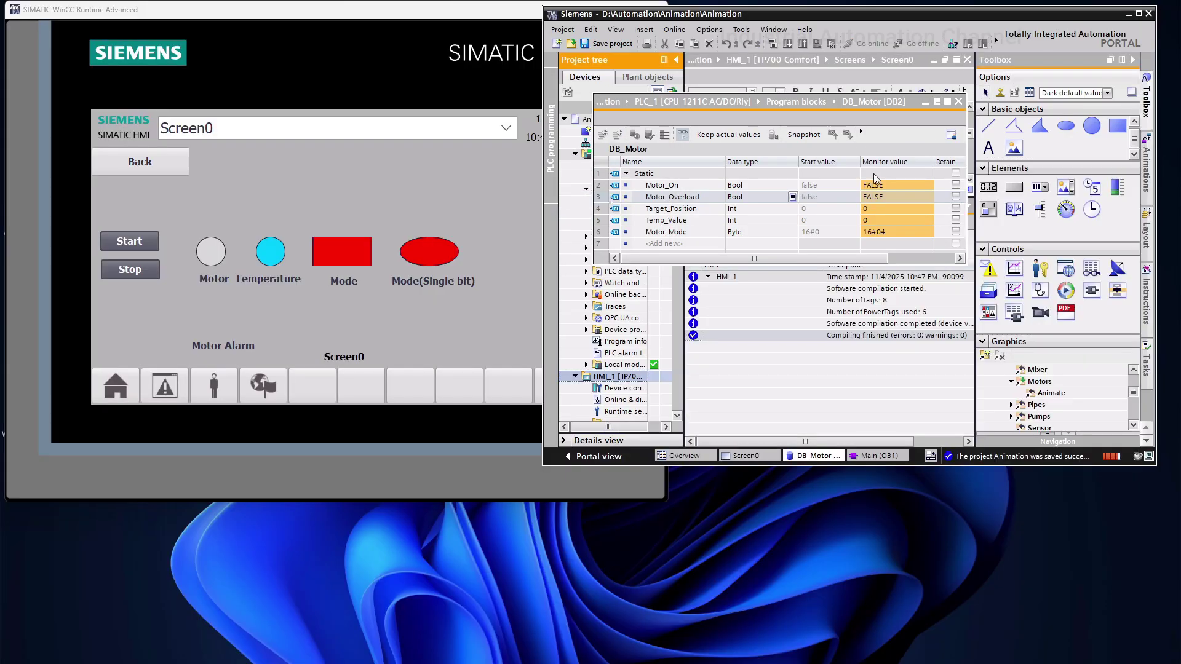
Step: Toggle Motor_Overload TRUE and FALSE twice in the DB_Motor monitor, checking the Motor Alarm icon appears and hides
{"action": "right_click", "coordinate": [875, 196]}
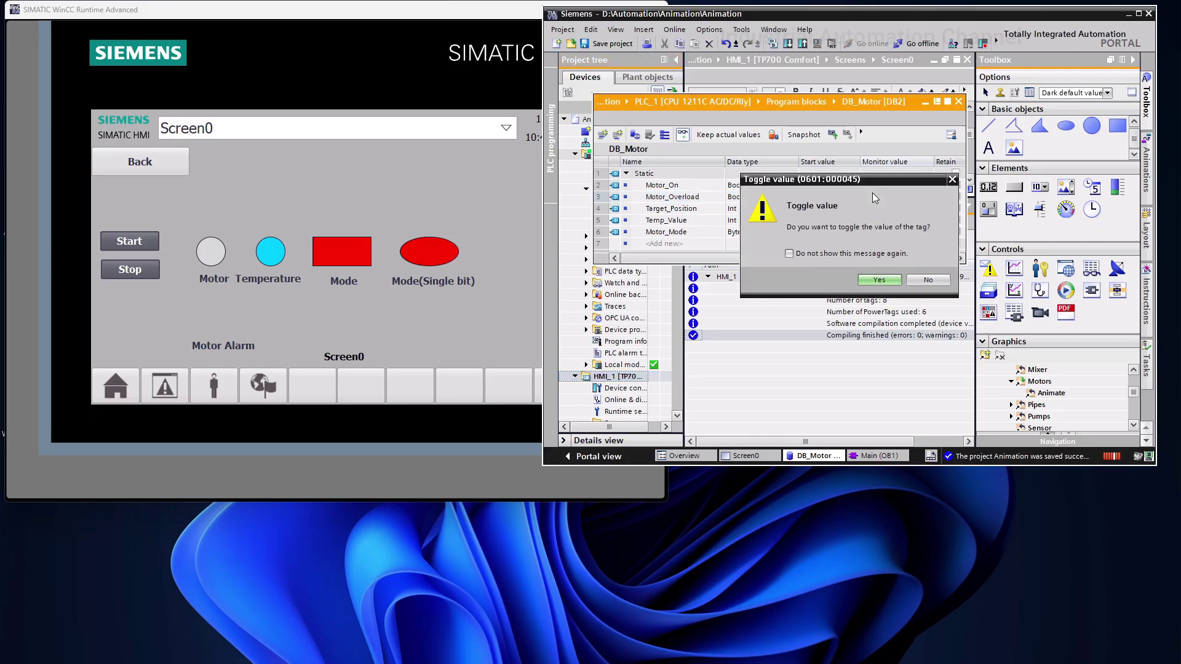
{"action": "left_click", "coordinate": [878, 280]}
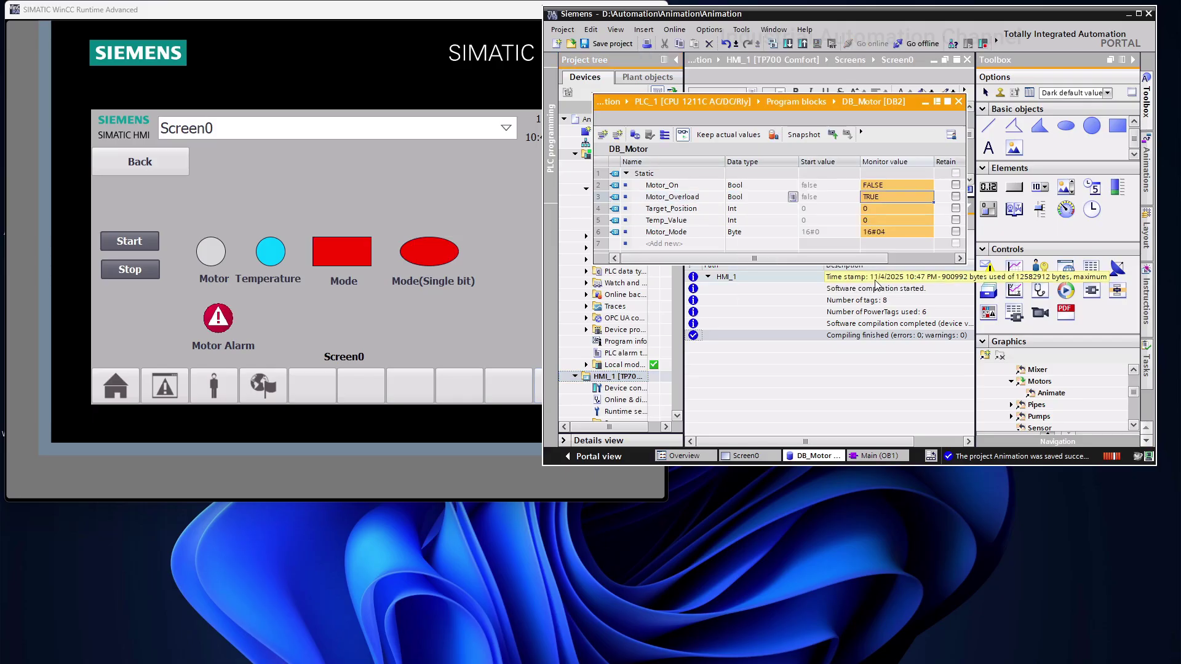
{"action": "double_click", "coordinate": [875, 197]}
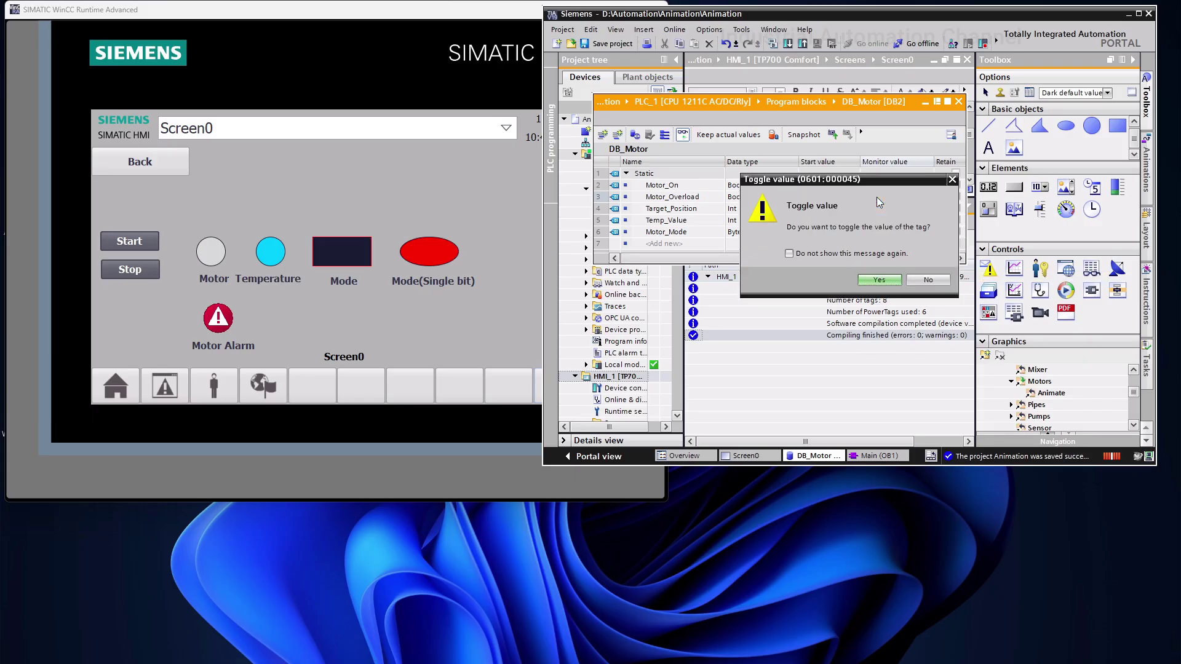
{"action": "left_click", "coordinate": [879, 280]}
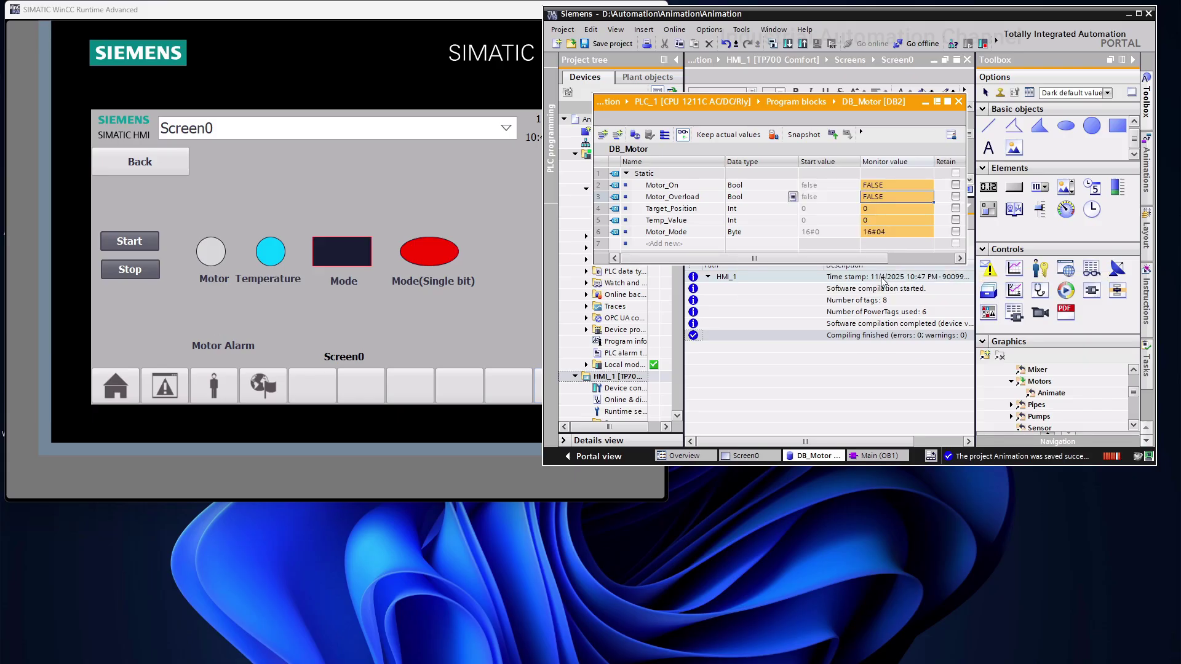
{"action": "double_click", "coordinate": [880, 199]}
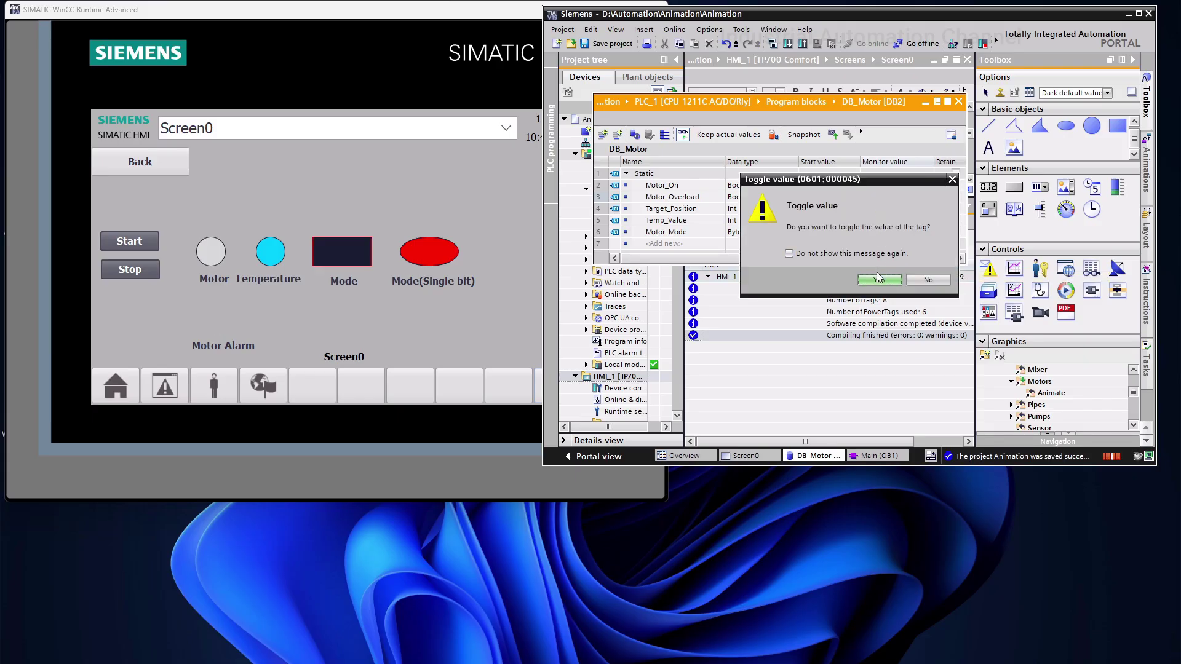
{"action": "left_click", "coordinate": [879, 277]}
{"action": "double_click", "coordinate": [882, 194]}
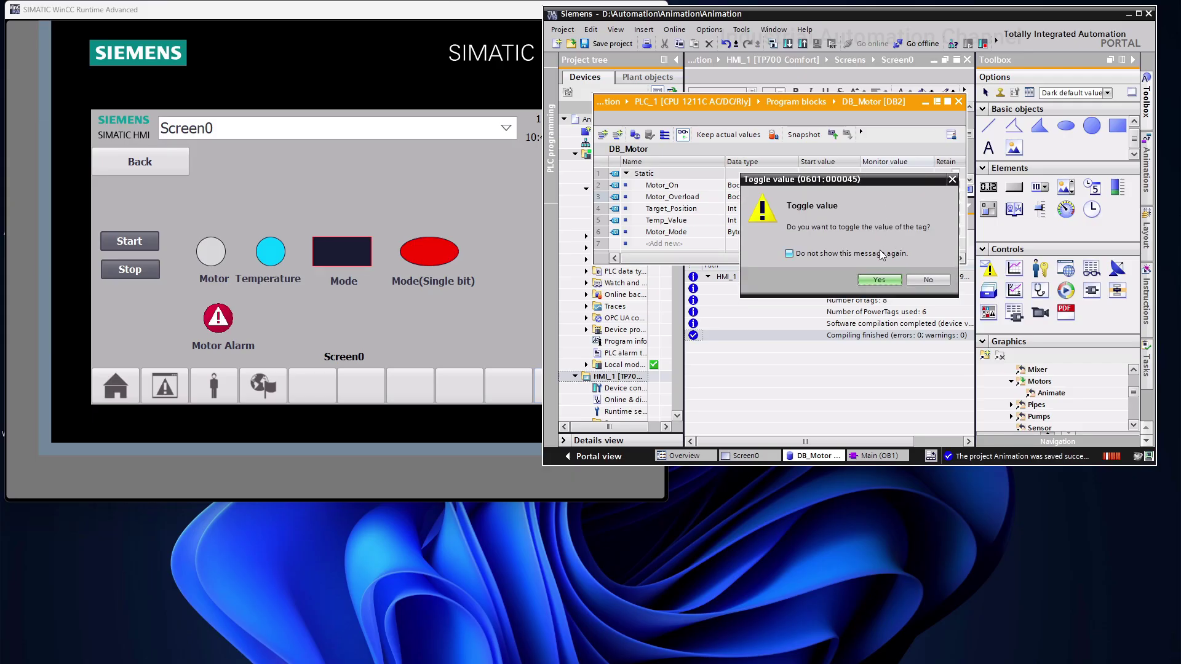
{"action": "left_click", "coordinate": [879, 279]}
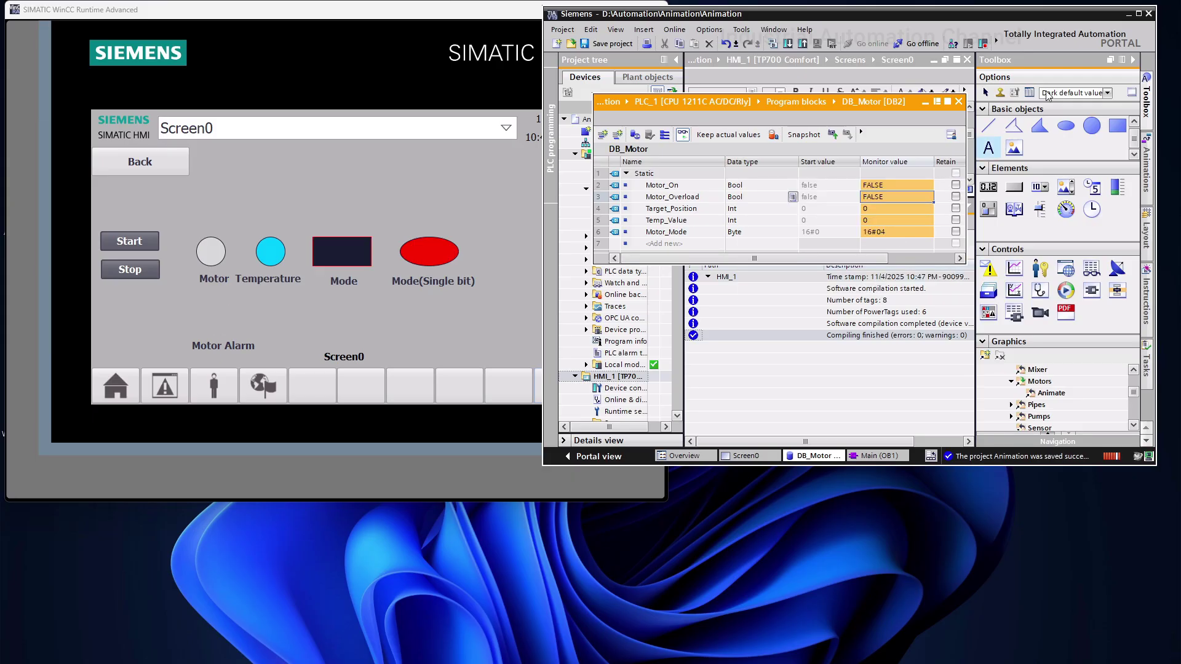
Step: Maximize TIA Portal and review the alarm icon's visibility animation, trying Single bit then back to Range
{"action": "left_click", "coordinate": [1137, 14]}
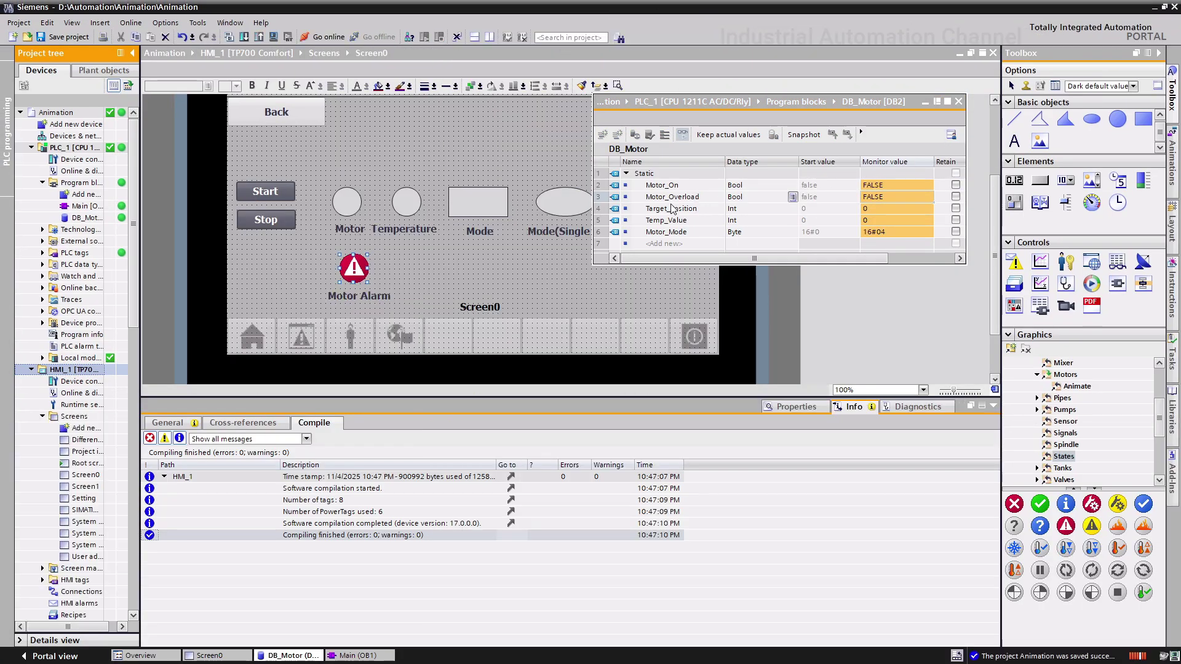
{"action": "left_click", "coordinate": [789, 406]}
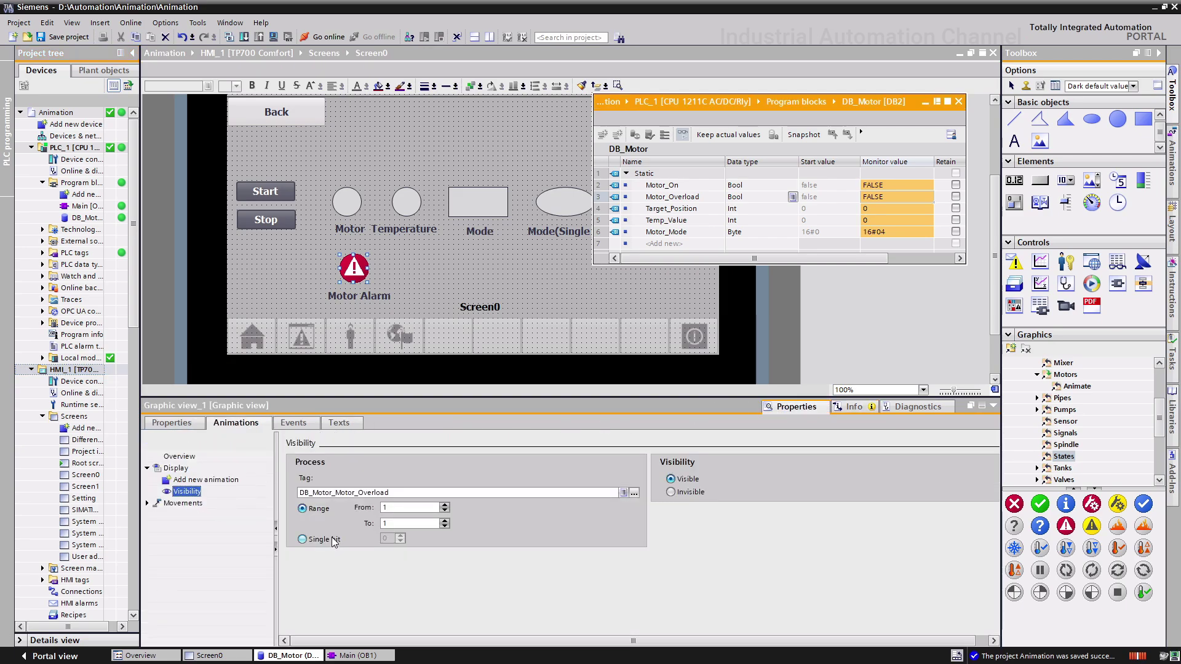
{"action": "mouse_move", "coordinate": [325, 540]}
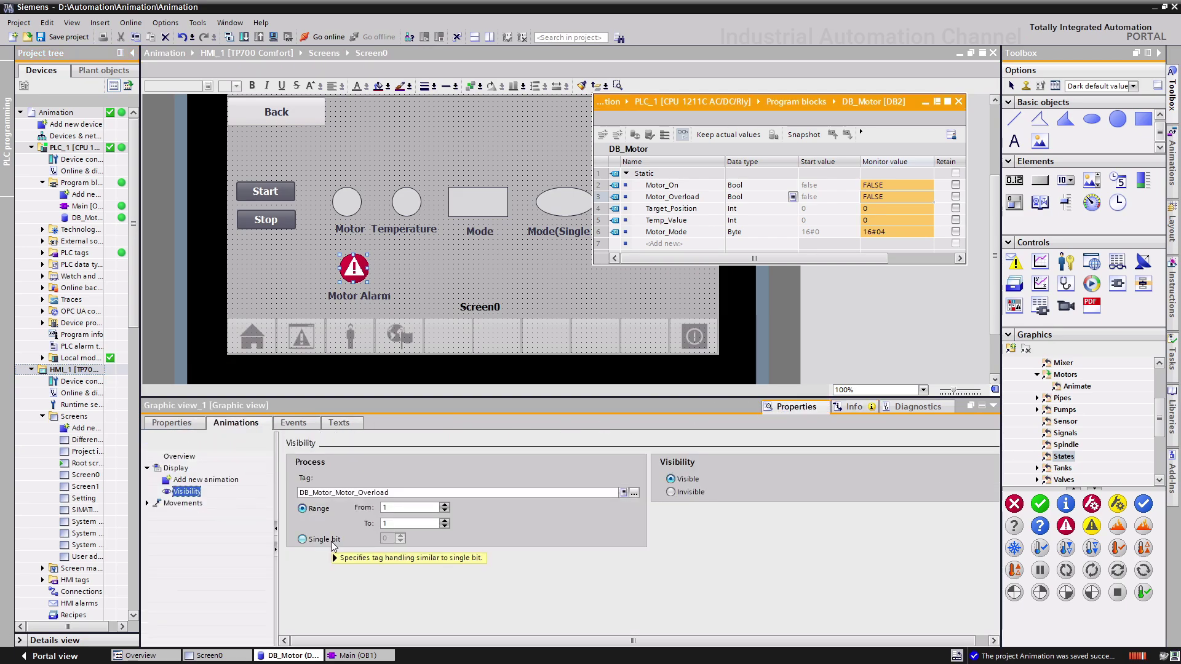
{"action": "left_click", "coordinate": [332, 542]}
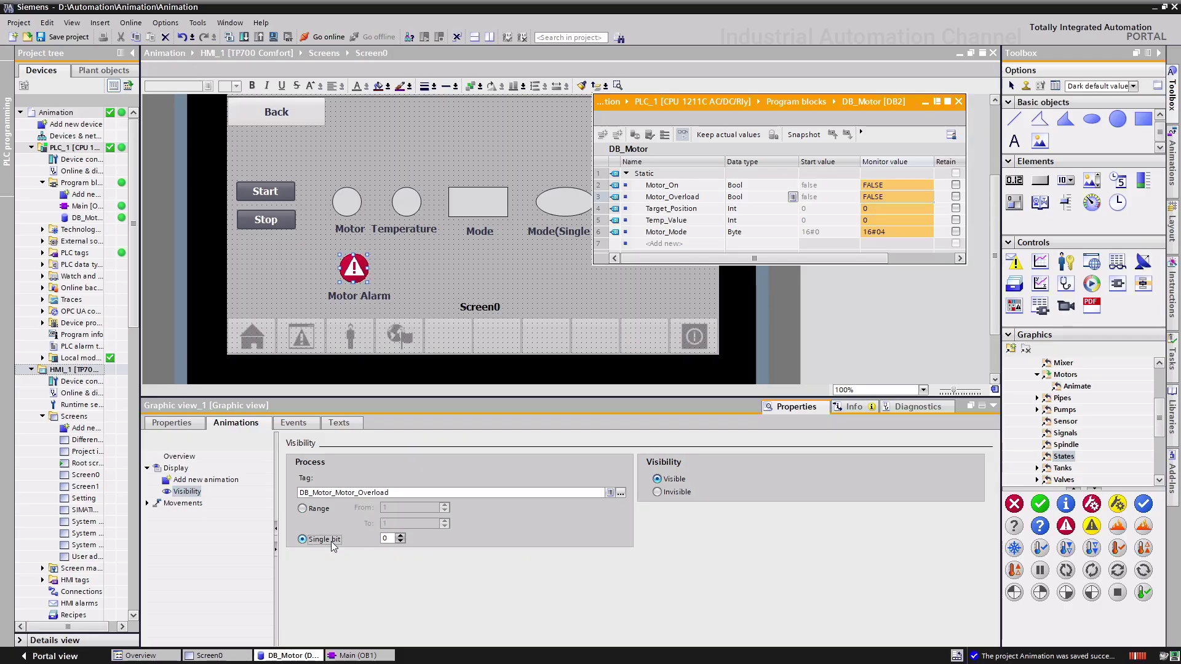
{"action": "left_click", "coordinate": [318, 510]}
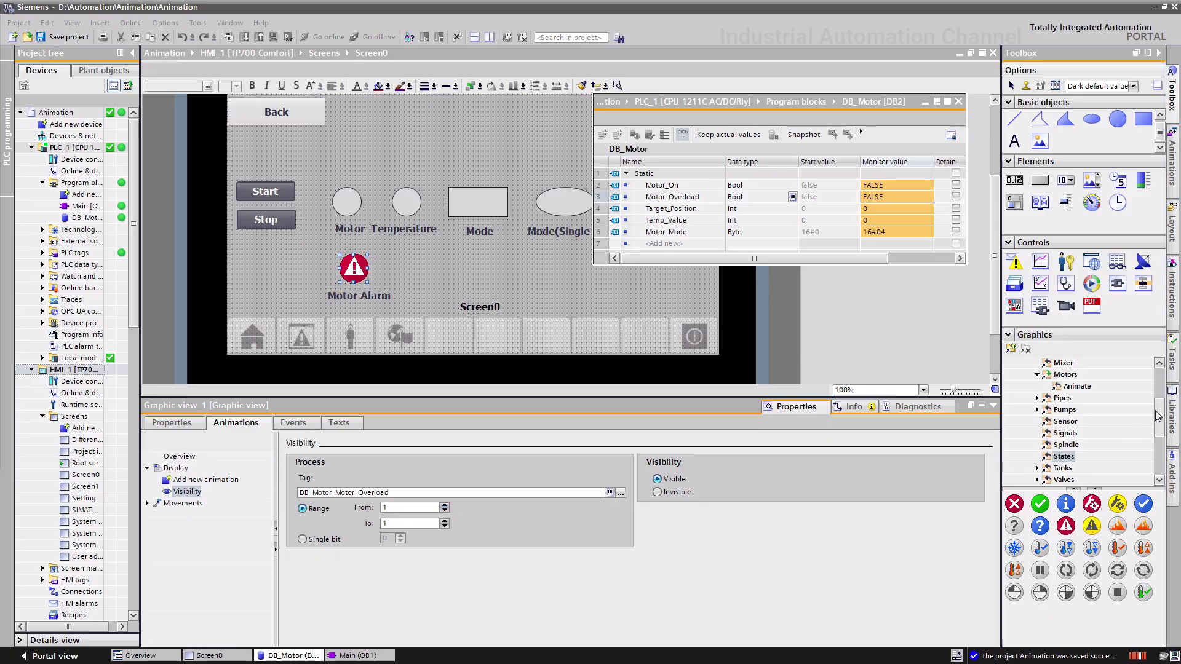
{"action": "left_click_drag", "start_coordinate": [1158, 416], "coordinate": [1159, 392]}
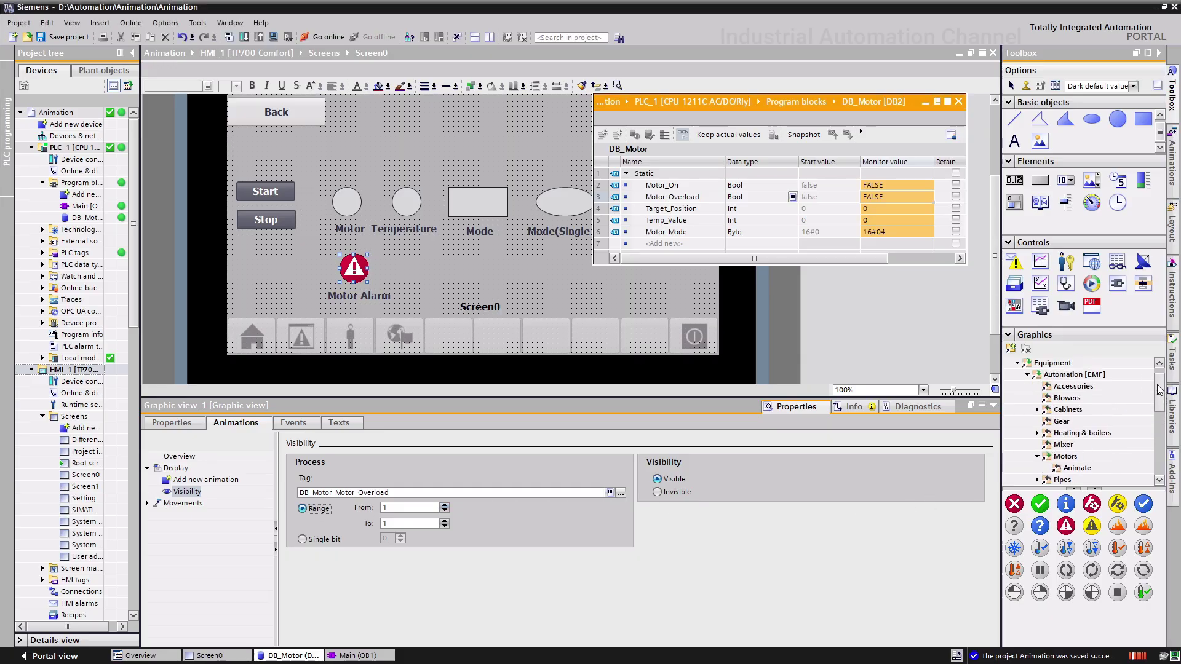
Step: From Equipment > Infrastructure [WMF] > Vehicles, place a truck graphic at the lower left of Screen0
{"action": "left_click", "coordinate": [1054, 363]}
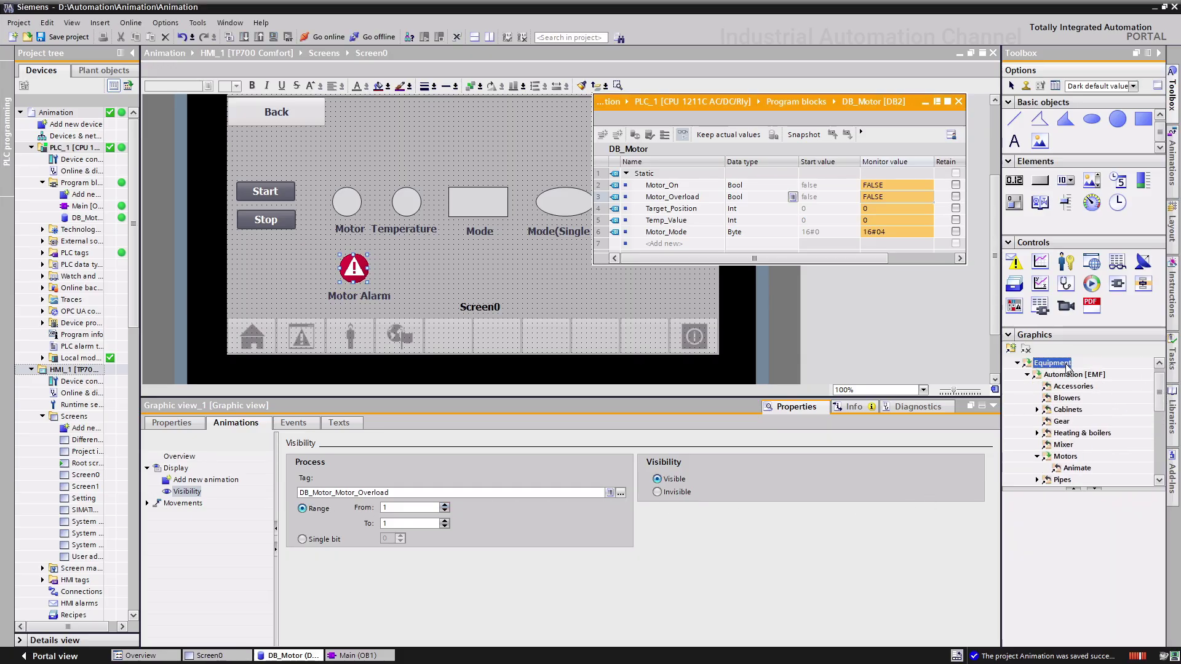
{"action": "left_click", "coordinate": [1028, 375]}
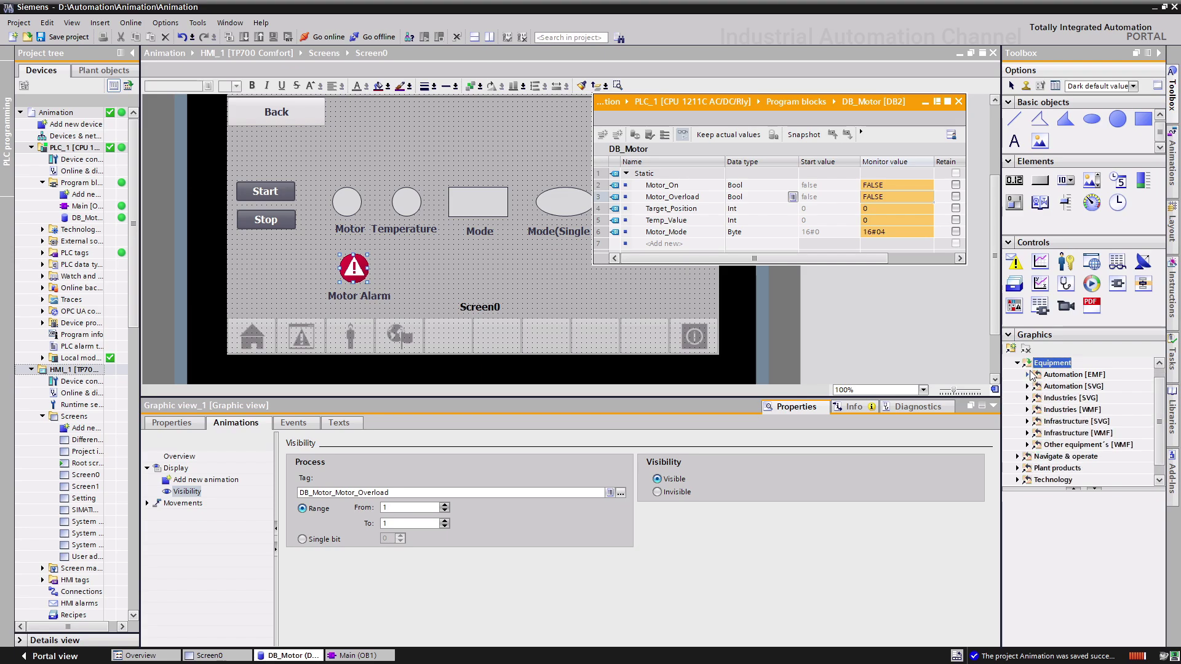
{"action": "left_click", "coordinate": [1028, 433]}
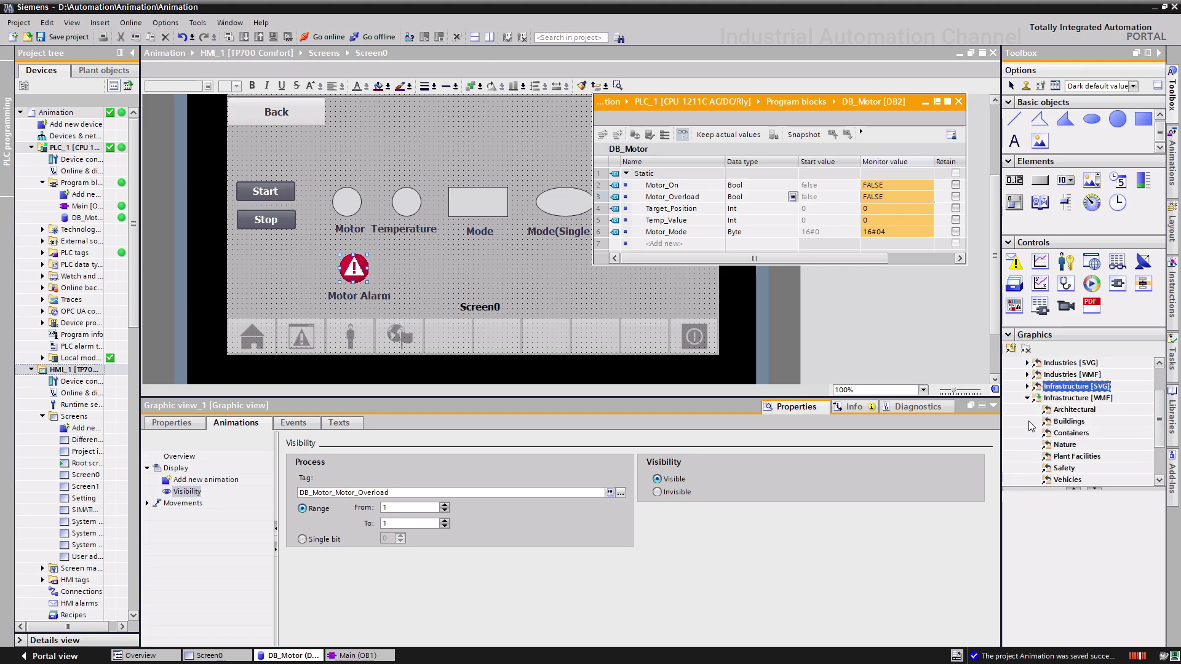
{"action": "scroll", "coordinate": [1052, 438], "scroll_direction": "down", "scroll_amount": 1}
{"action": "left_click", "coordinate": [1065, 444]}
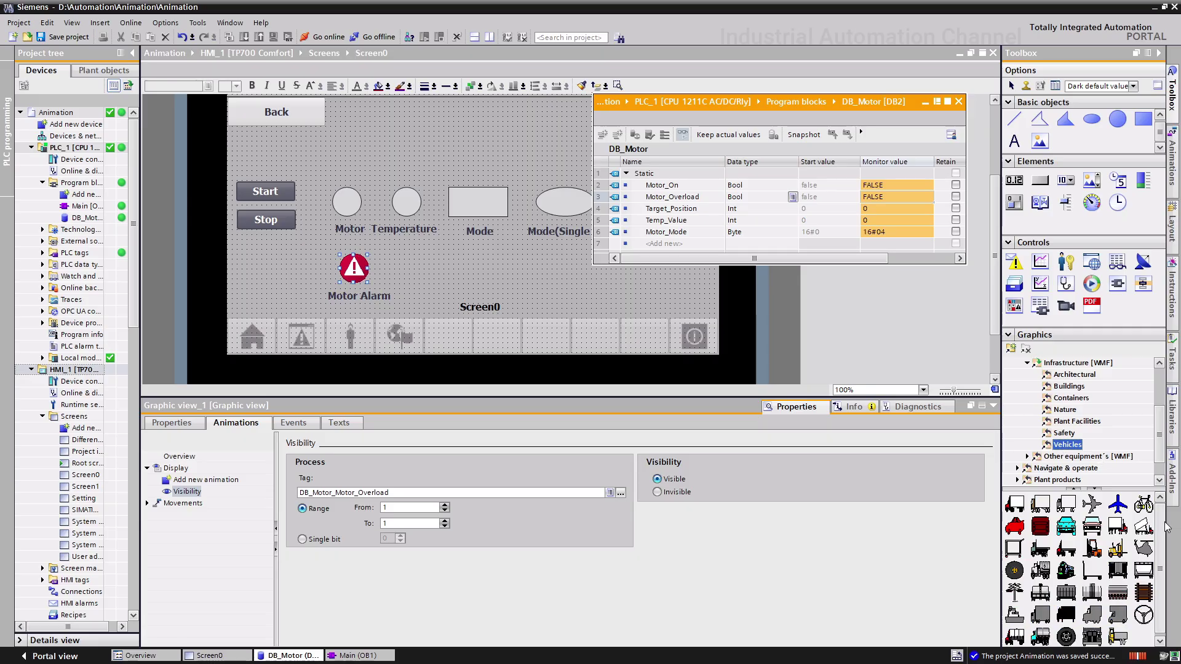
{"action": "scroll", "coordinate": [1165, 531], "scroll_direction": "down", "scroll_amount": 1}
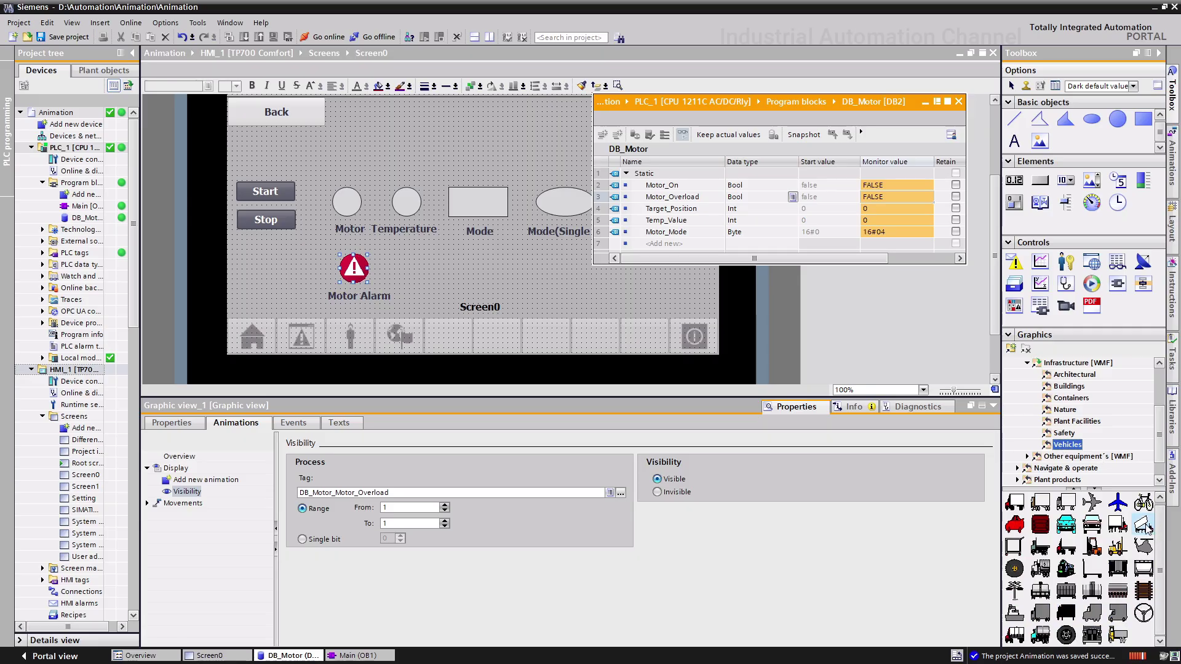
{"action": "left_click_drag", "start_coordinate": [1117, 526], "coordinate": [287, 281]}
Step: Move the indicators and labels, Start/Stop buttons higher and the Motor Alarm label under the alarm icon
{"action": "left_click_drag", "start_coordinate": [615, 108], "coordinate": [767, 118]}
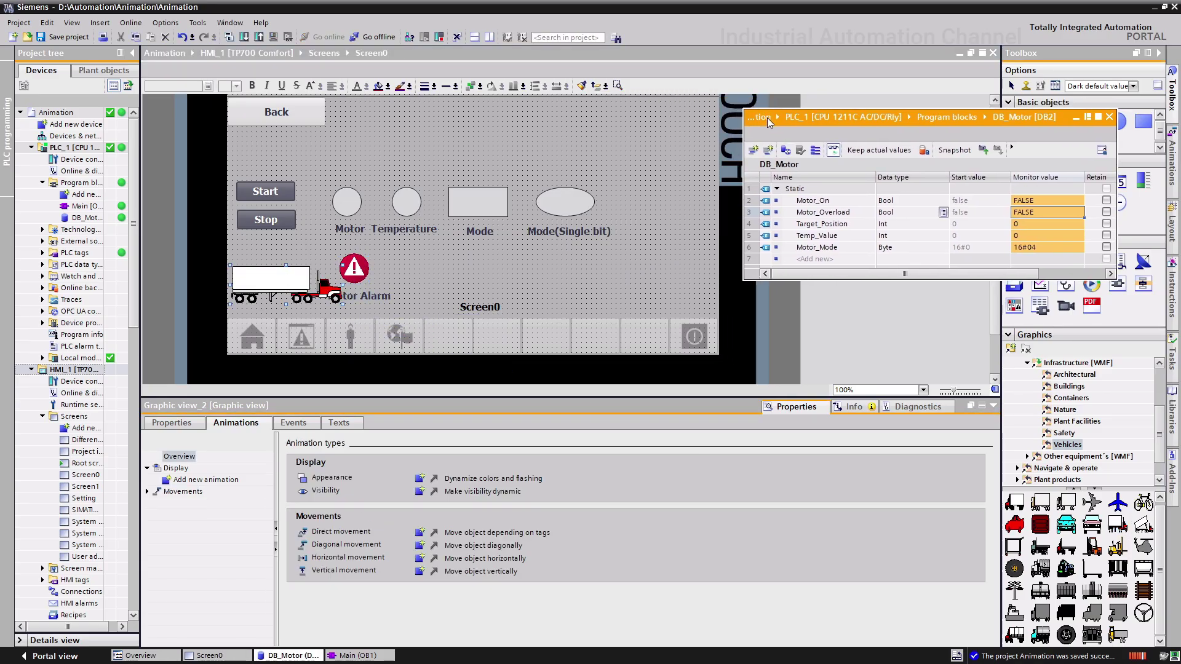
{"action": "left_click_drag", "start_coordinate": [314, 164], "coordinate": [646, 294]}
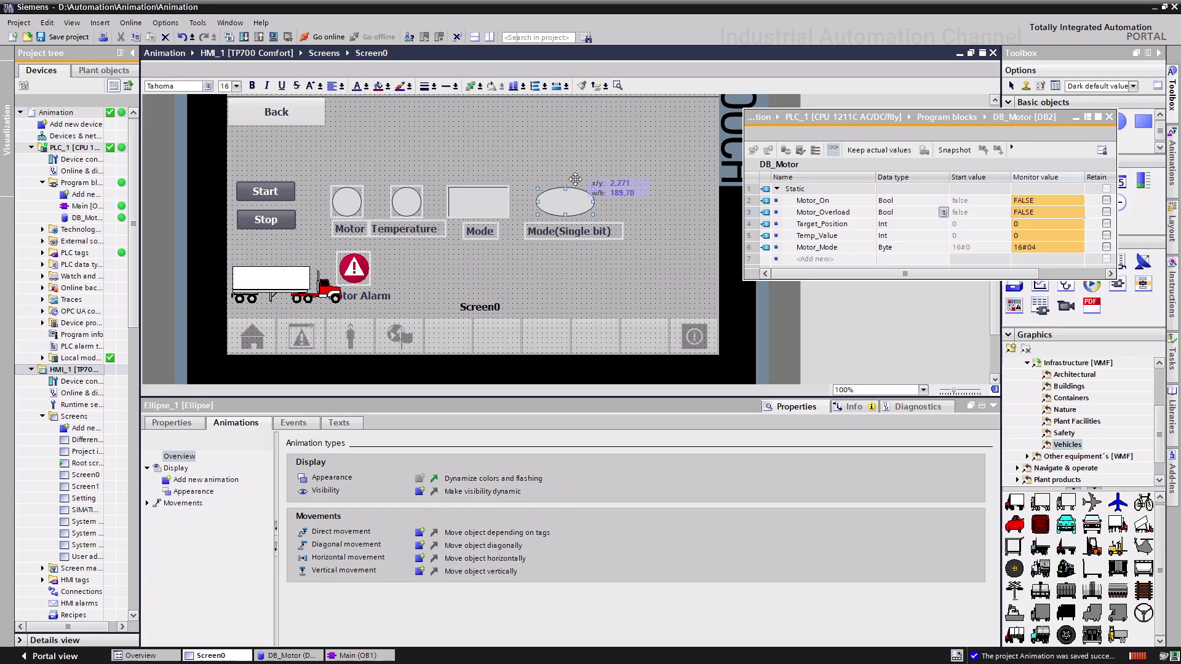
{"action": "left_click_drag", "start_coordinate": [564, 201], "coordinate": [577, 166]}
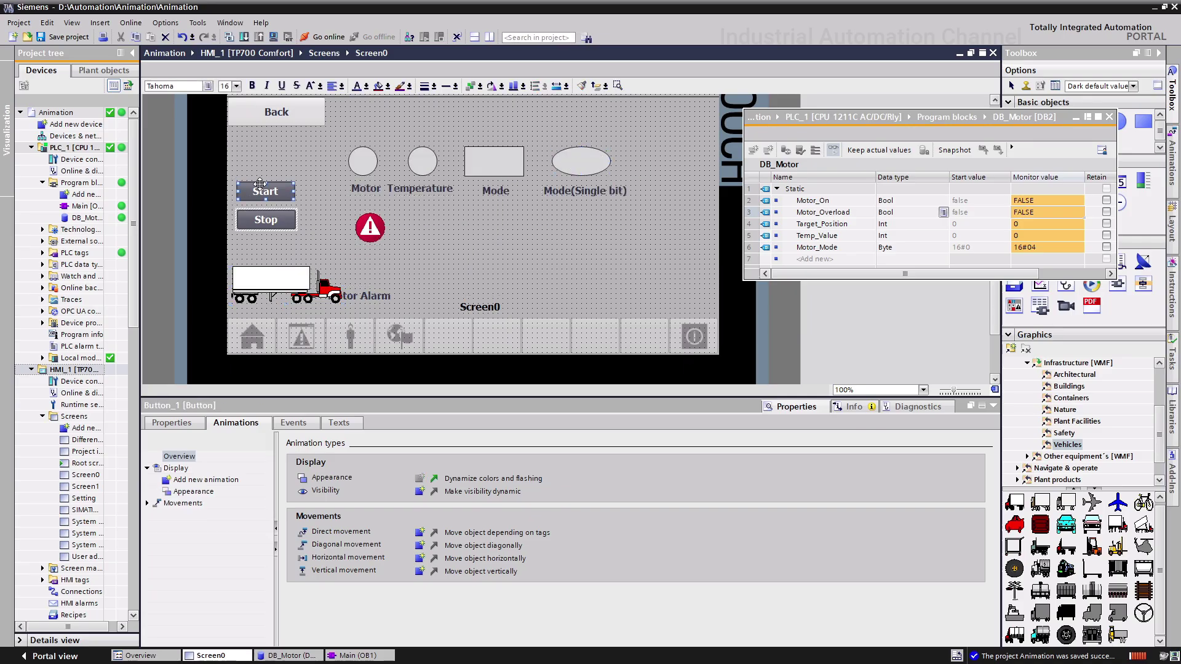
{"action": "left_click_drag", "start_coordinate": [265, 192], "coordinate": [265, 167]}
{"action": "mouse_move", "coordinate": [366, 295]}
{"action": "left_mouse_down"}
{"action": "mouse_move", "coordinate": [386, 250]}
{"action": "mouse_move", "coordinate": [362, 214]}
{"action": "mouse_move", "coordinate": [369, 236]}
{"action": "left_mouse_up"}
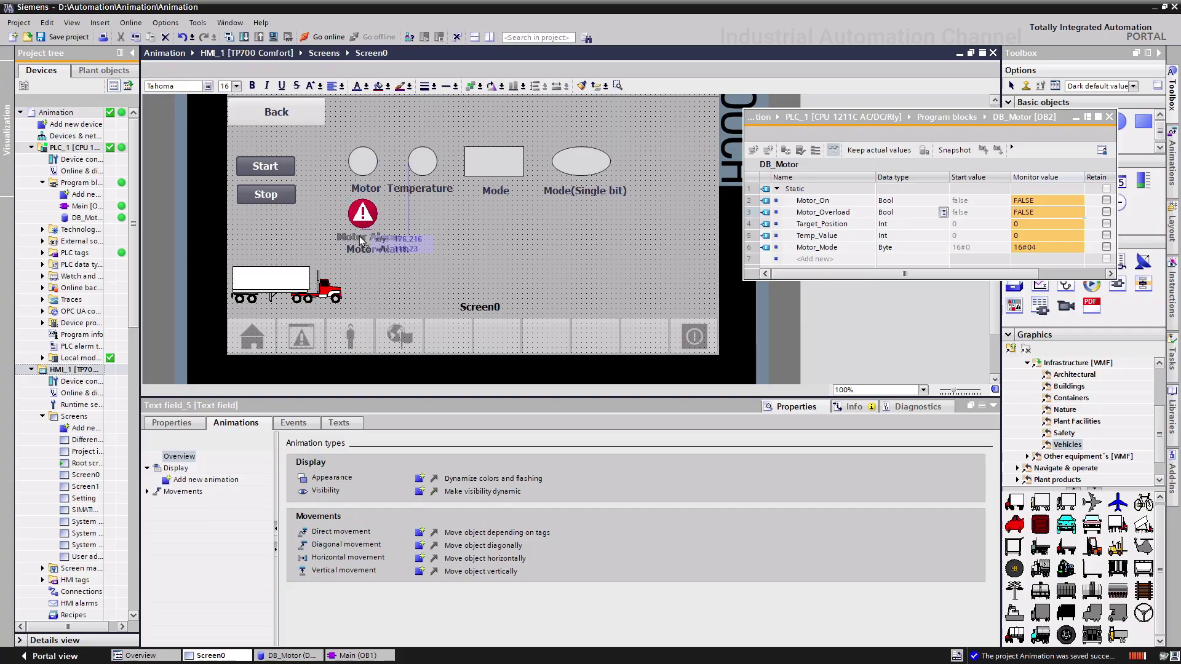
Step: Add a Horizontal movement animation to the truck graphic
{"action": "left_click", "coordinate": [288, 277]}
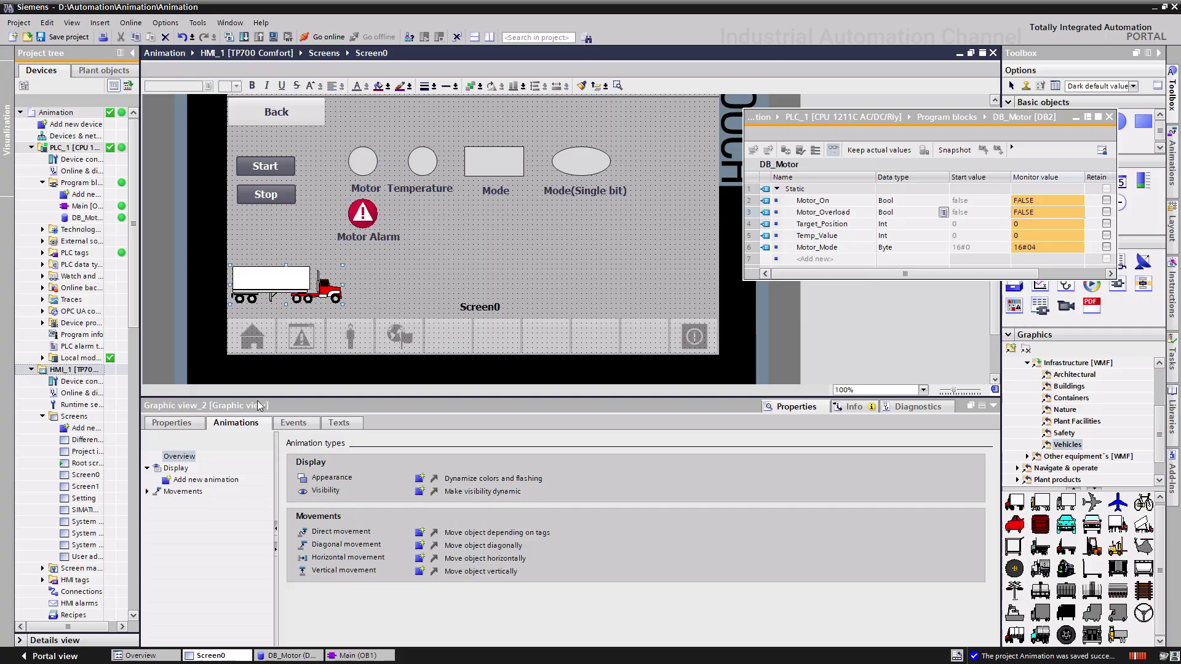
{"action": "left_click", "coordinate": [179, 456]}
{"action": "left_click", "coordinate": [182, 492]}
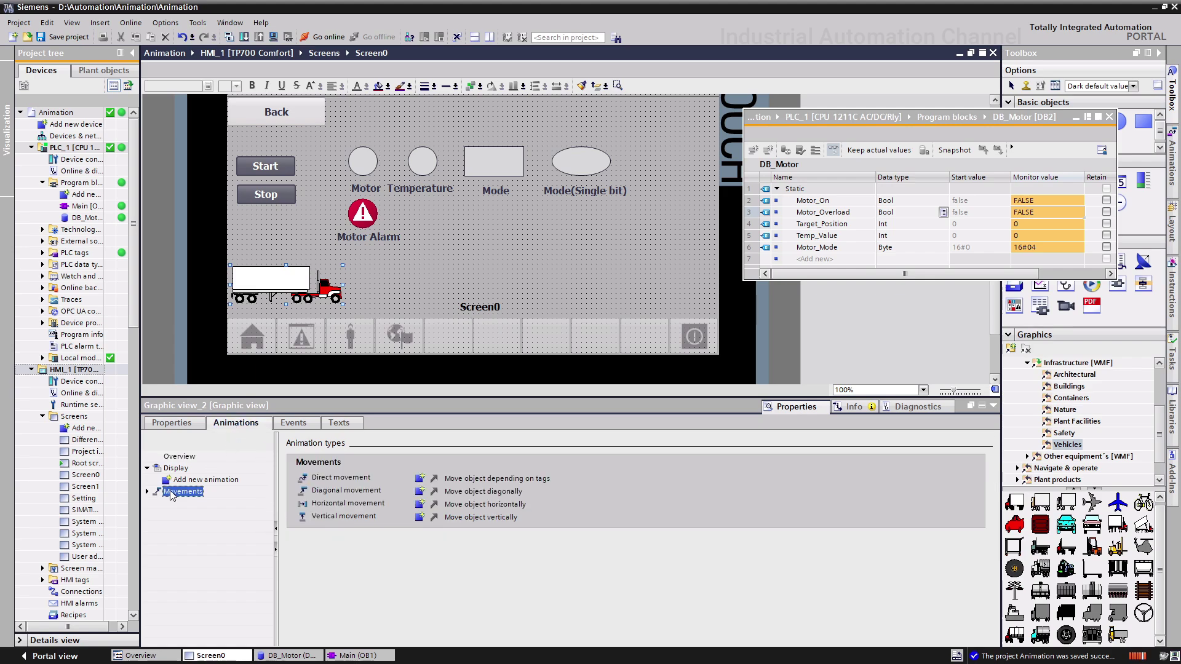
{"action": "left_click", "coordinate": [154, 492]}
{"action": "left_click", "coordinate": [181, 504]}
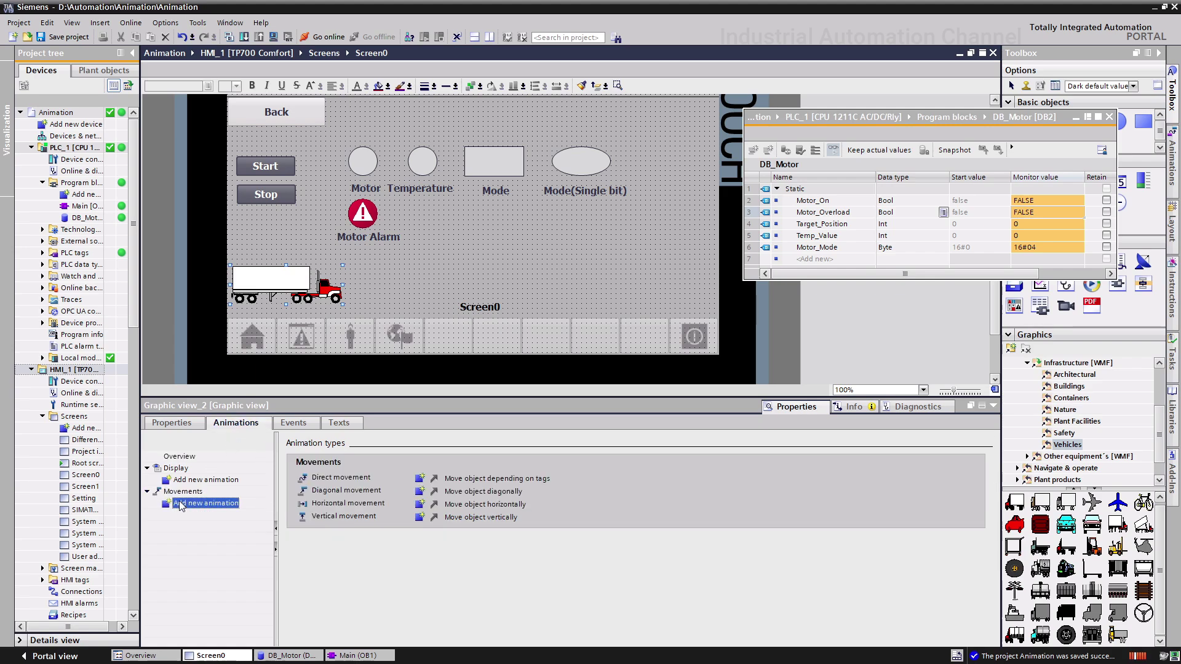
{"action": "double_click", "coordinate": [206, 502]}
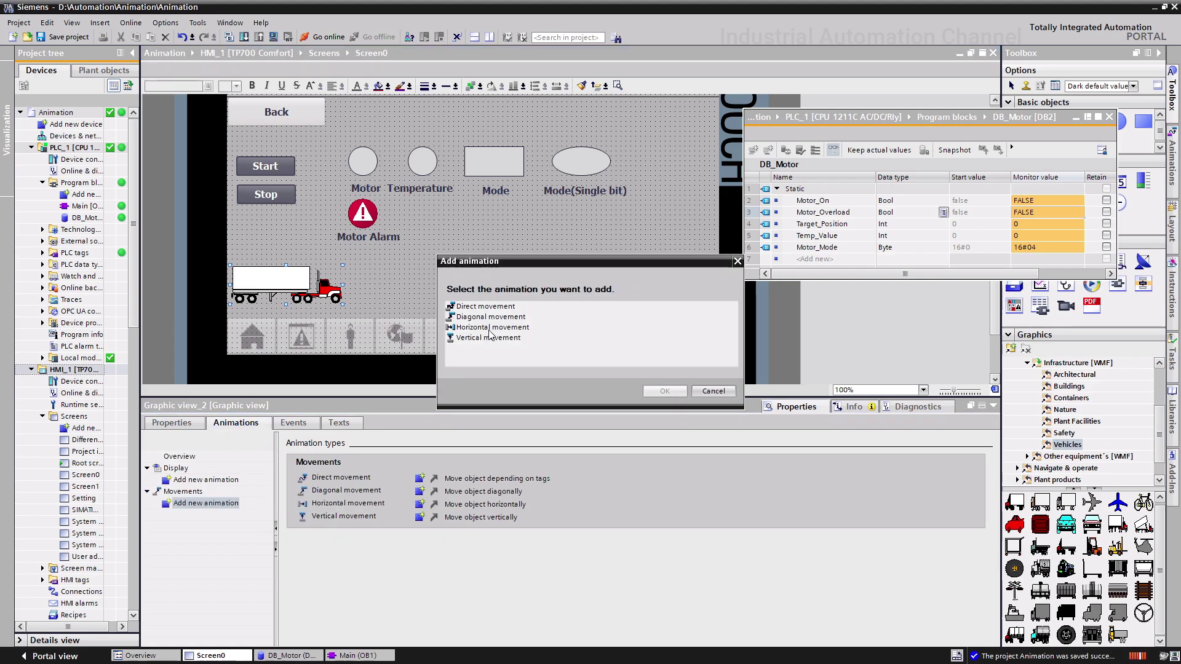
{"action": "left_click", "coordinate": [492, 327]}
{"action": "left_click", "coordinate": [665, 390]}
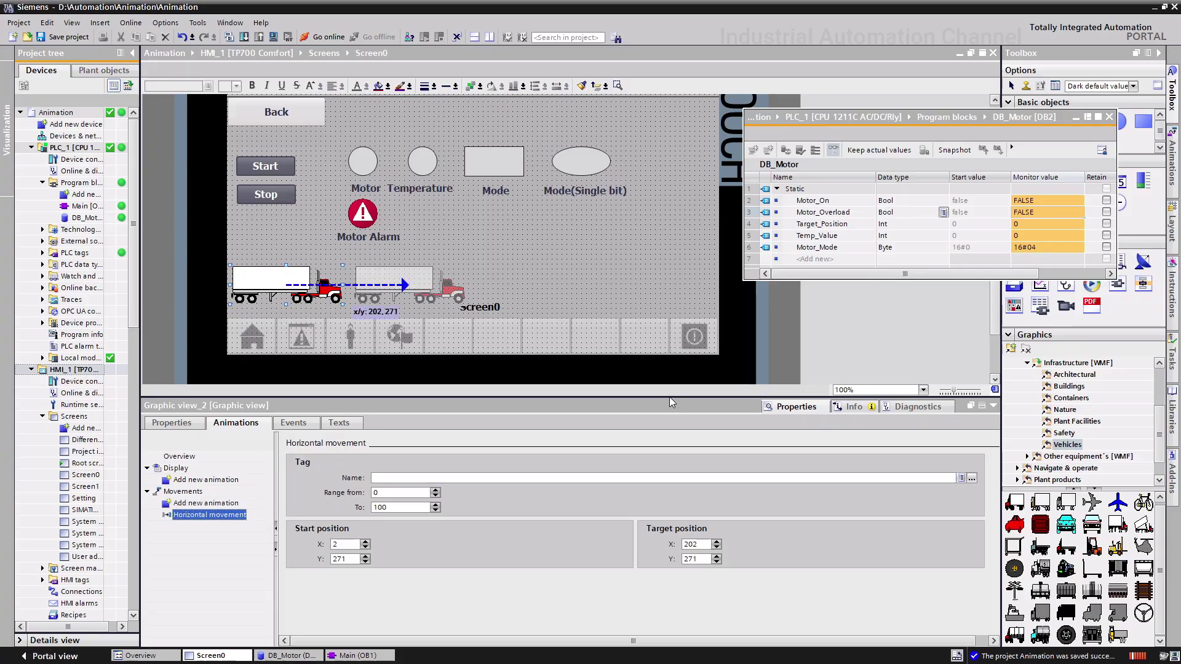
Step: Link the movement to DB_Motor_Target_Position with range 0 to 500, start X 5 and Y 250
{"action": "left_click", "coordinate": [770, 225]}
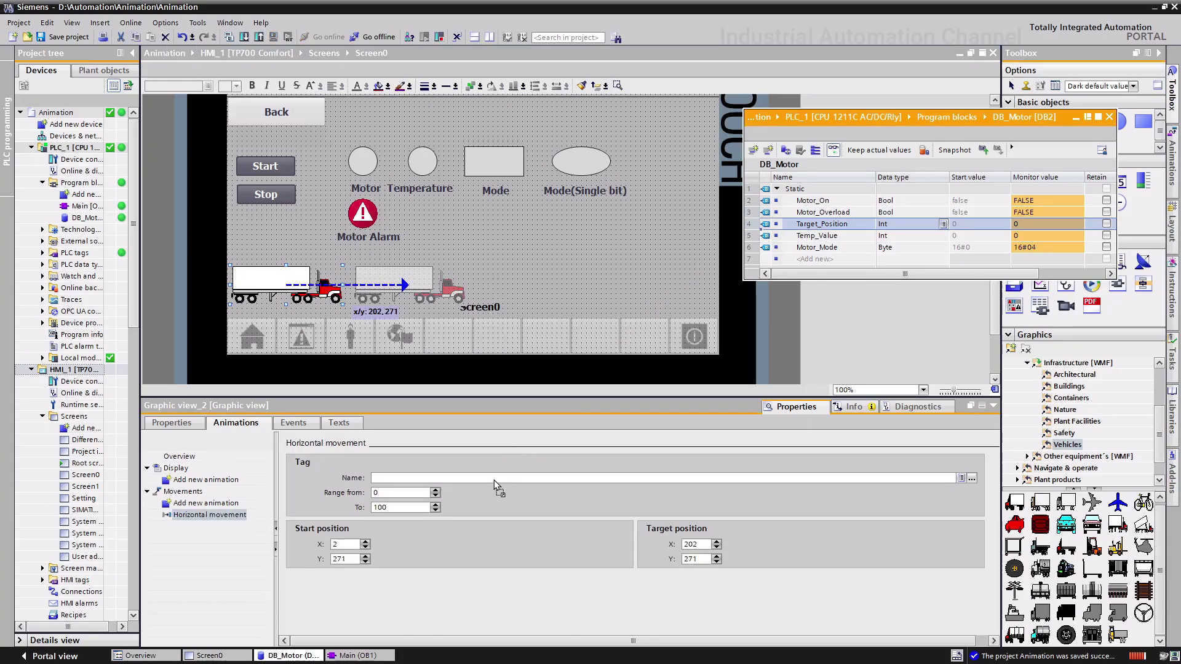
{"action": "left_click_drag", "start_coordinate": [737, 241], "coordinate": [496, 478]}
{"action": "double_click", "coordinate": [382, 507]}
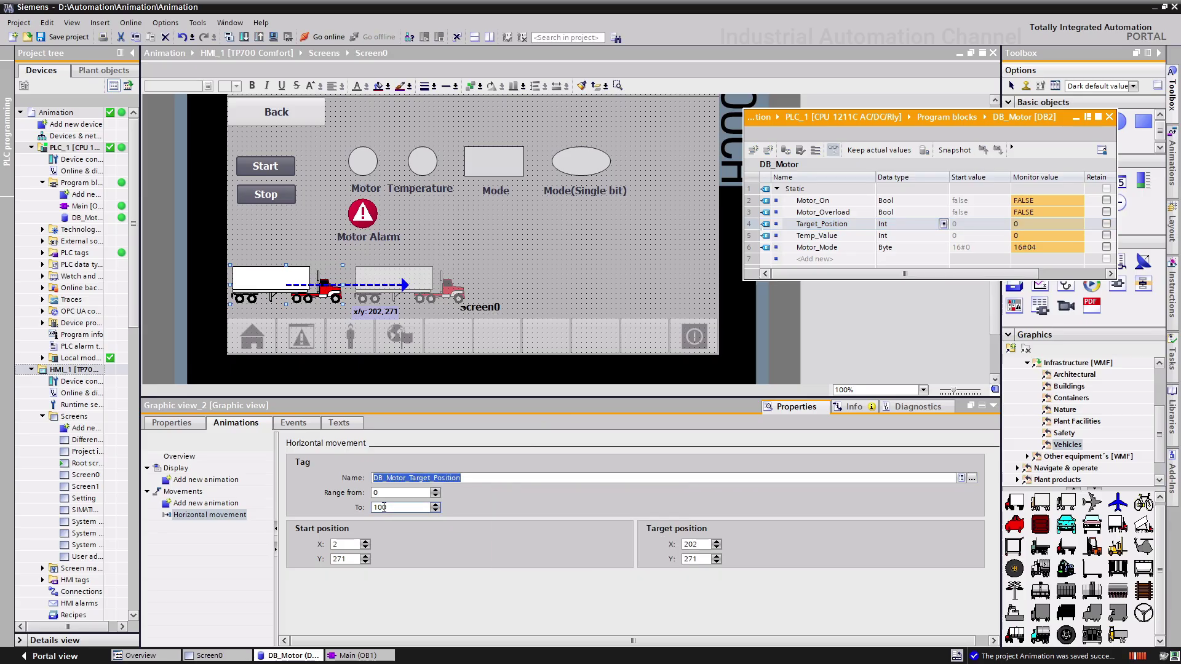
{"action": "type", "text": "500"}
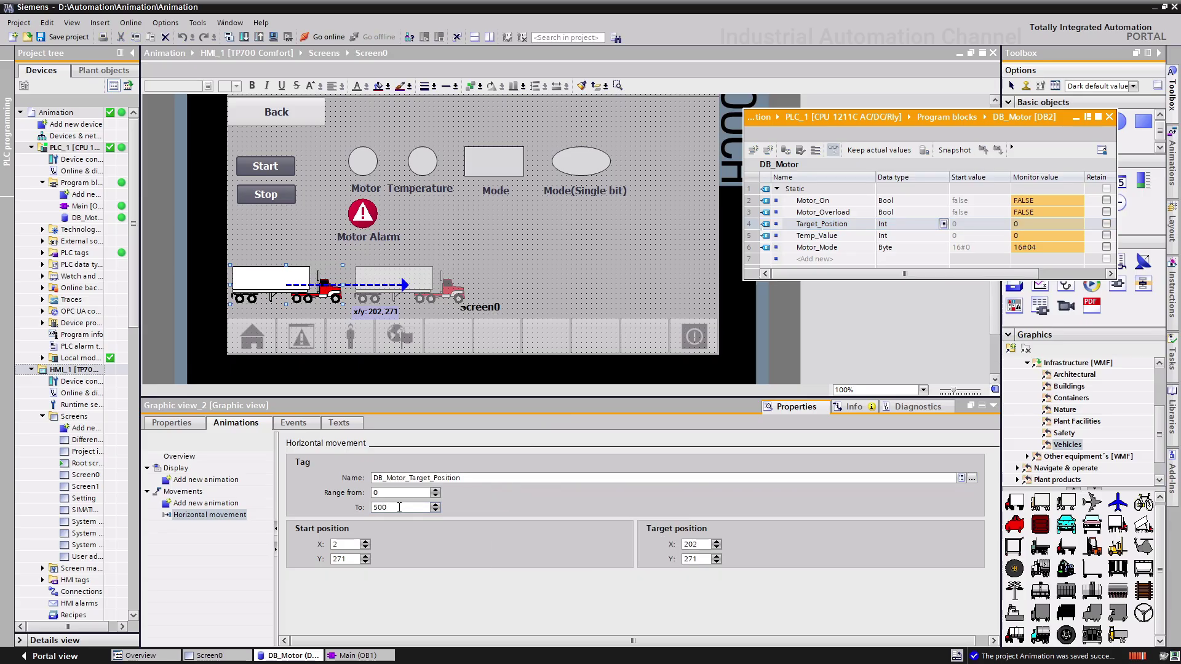
{"action": "key", "text": "Return"}
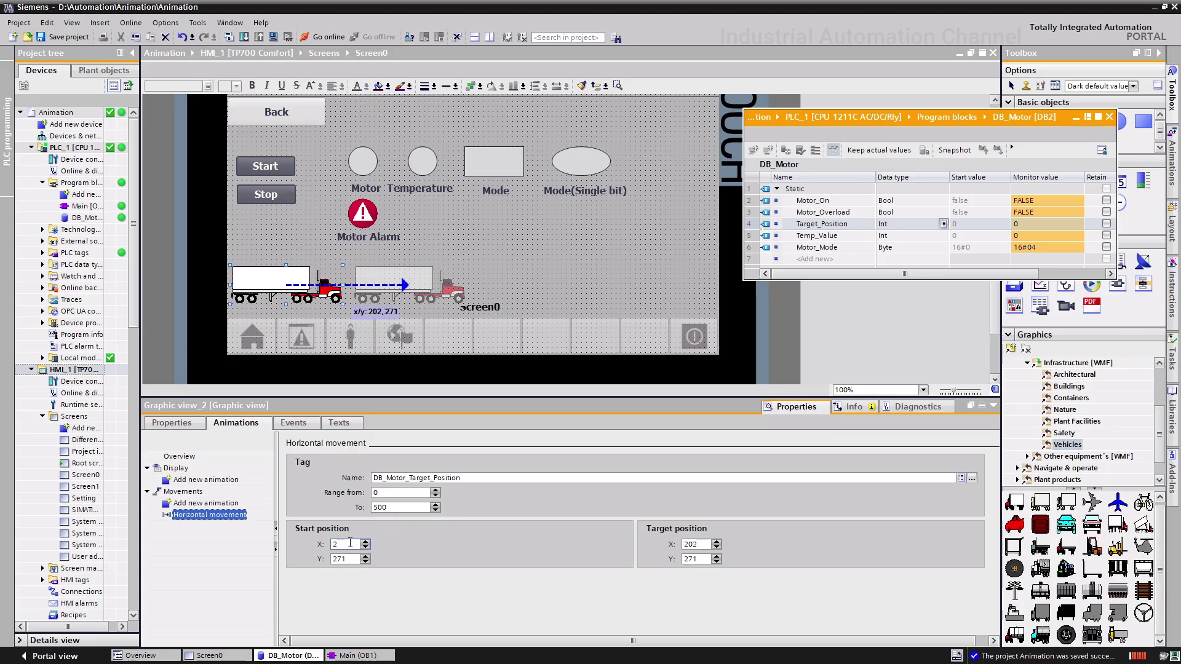
{"action": "left_click", "coordinate": [351, 545]}
{"action": "type", "text": "10"}
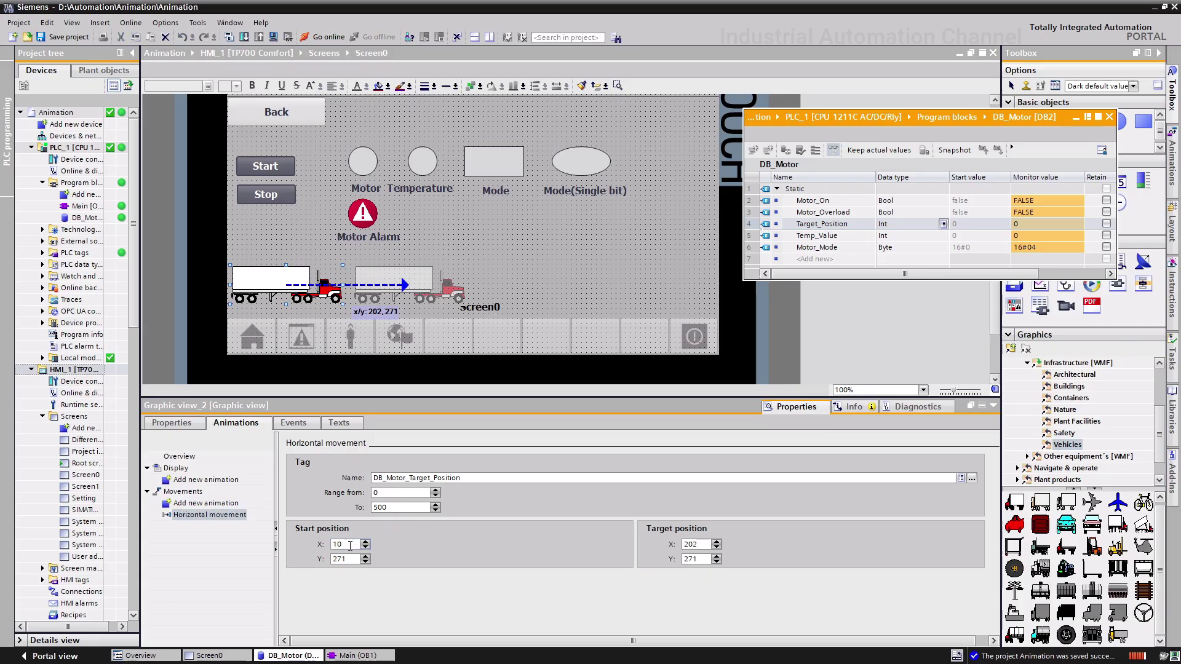
{"action": "left_click", "coordinate": [339, 559]}
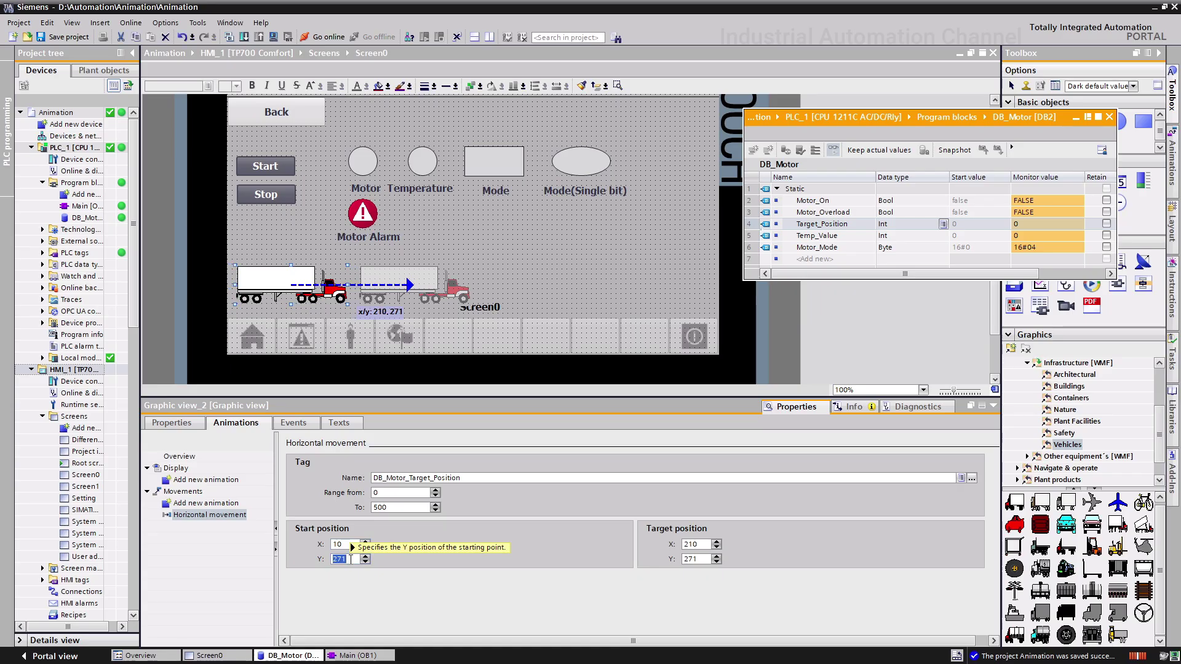
{"action": "type", "text": "250"}
{"action": "key", "text": "Return"}
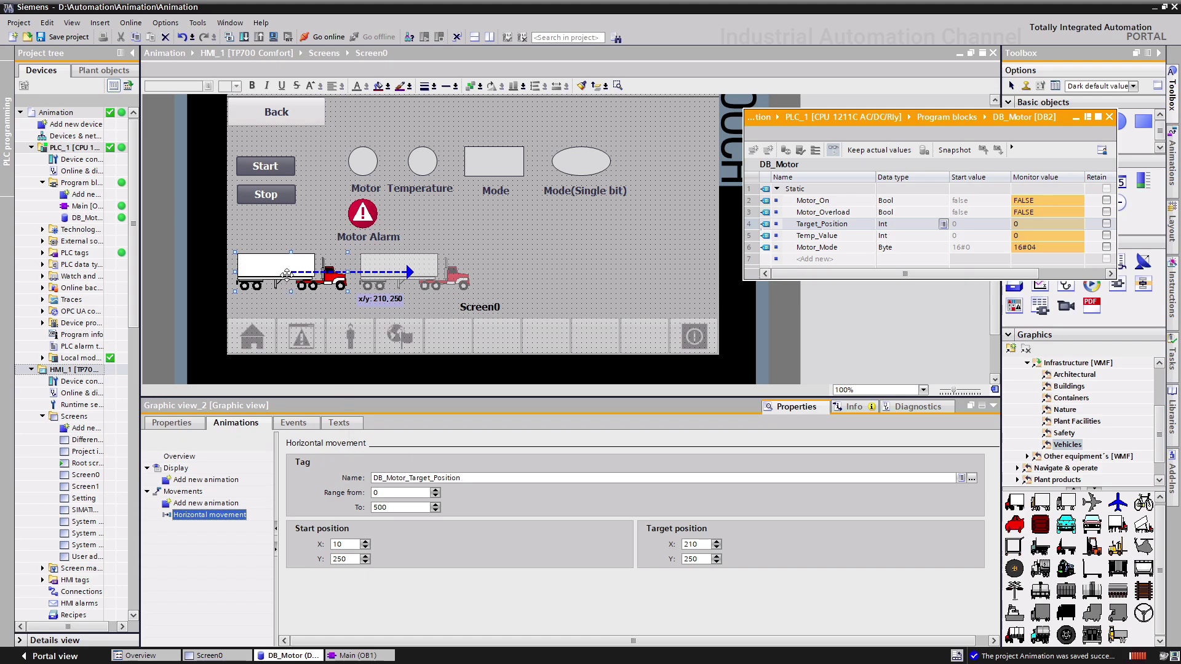
Step: Drag the truck's target position to X 581 at the far right of Screen0
{"action": "left_click_drag", "start_coordinate": [287, 273], "coordinate": [285, 278]}
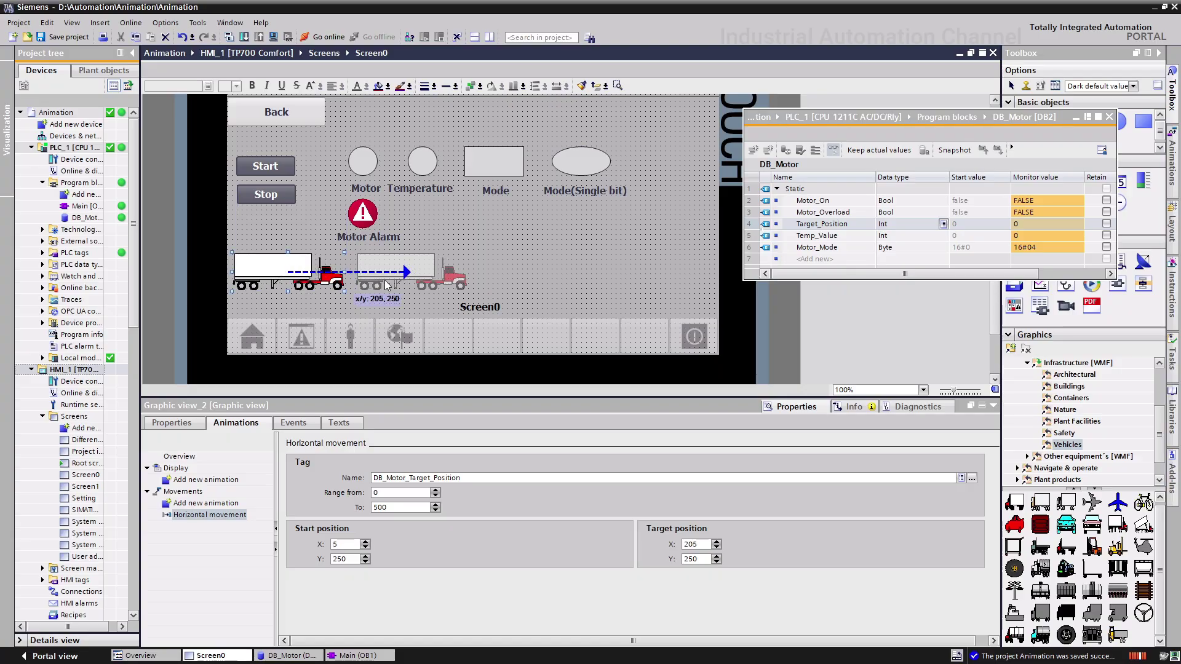
{"action": "left_click_drag", "start_coordinate": [408, 273], "coordinate": [514, 268]}
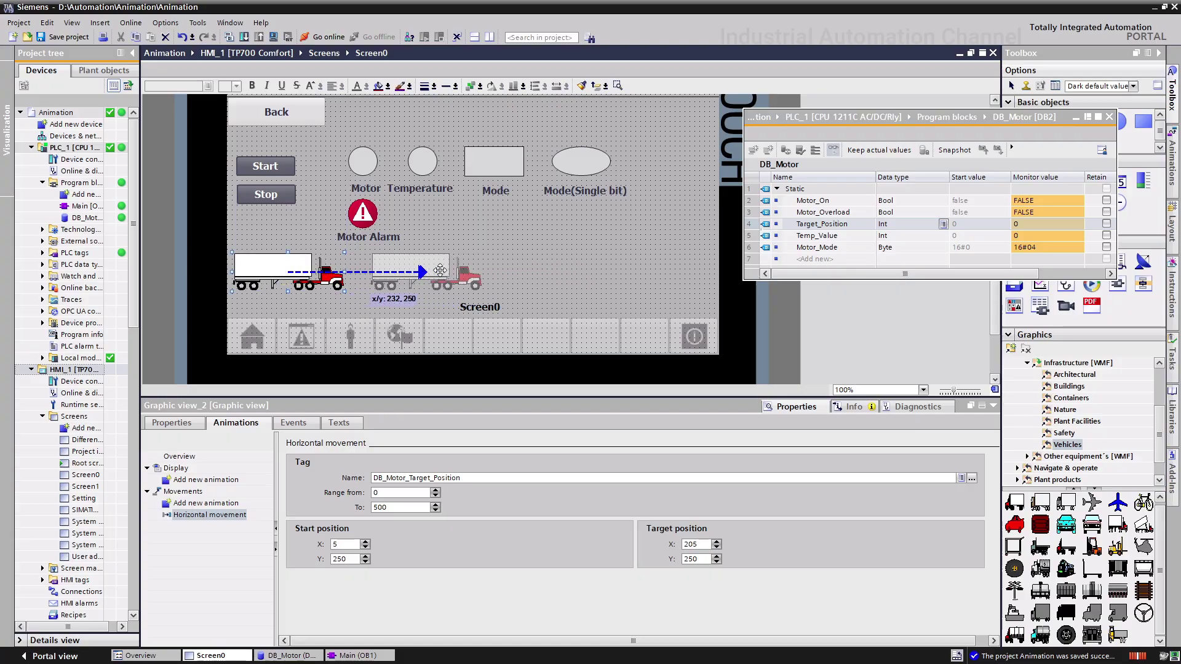
{"action": "left_click_drag", "start_coordinate": [513, 268], "coordinate": [640, 274]}
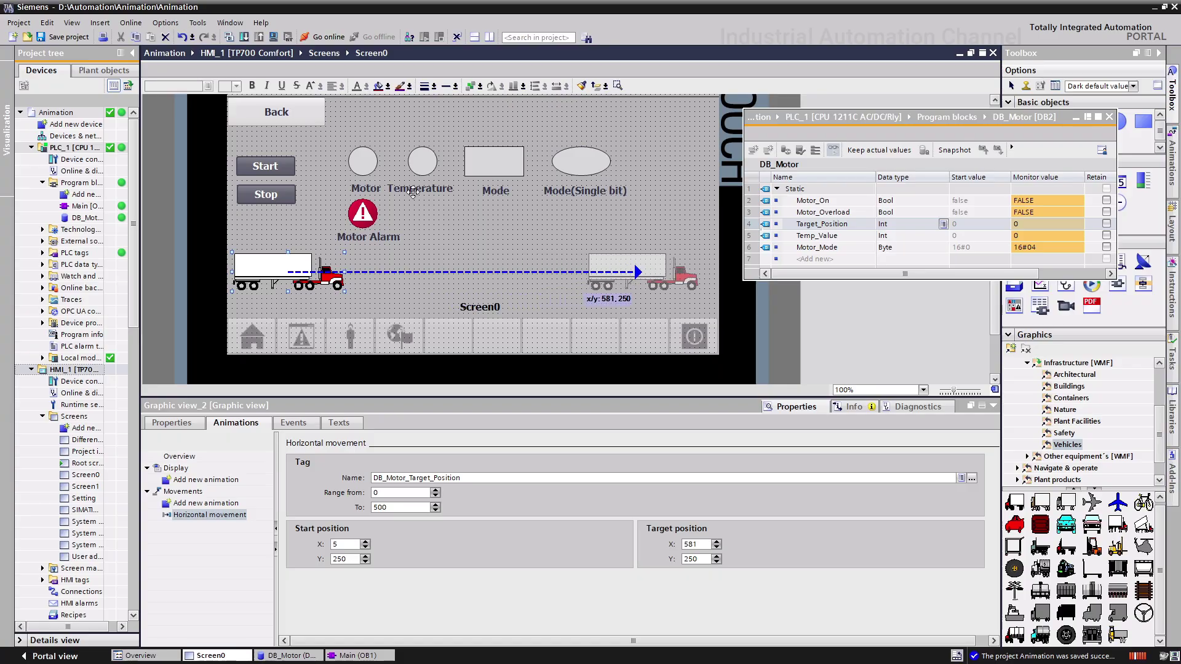
Step: Save the project, compile and start runtime, dismiss system events and show Screen0
{"action": "left_click", "coordinate": [70, 39]}
{"action": "left_click", "coordinate": [274, 37]}
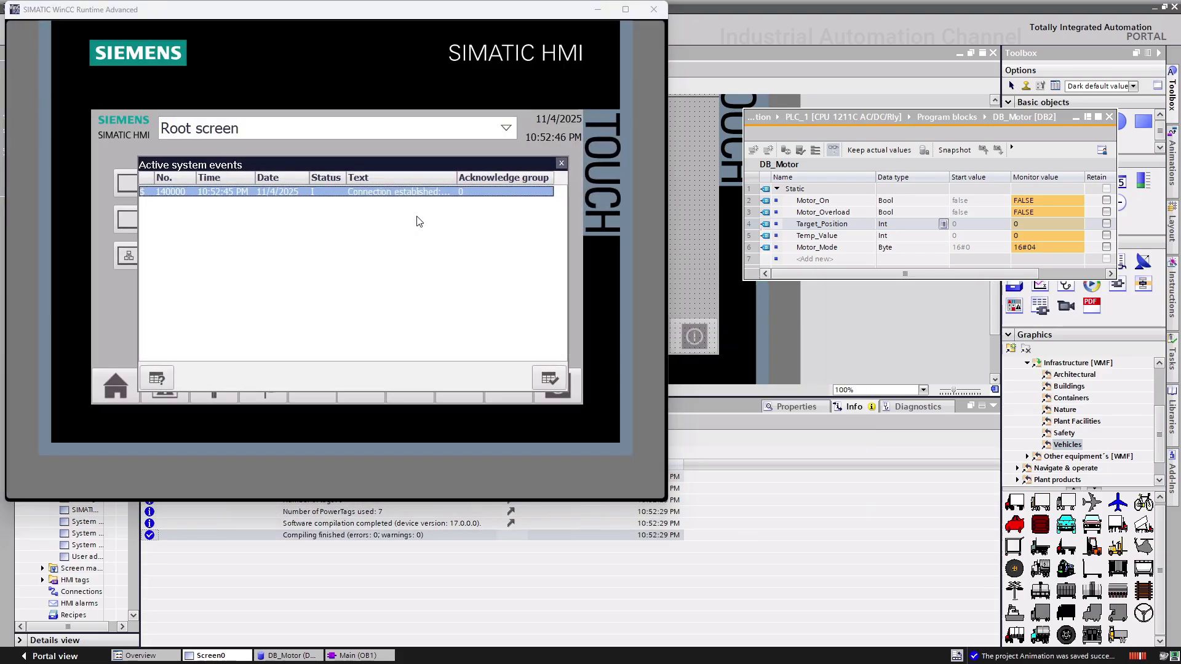
{"action": "left_click", "coordinate": [561, 163]}
{"action": "left_click", "coordinate": [197, 194]}
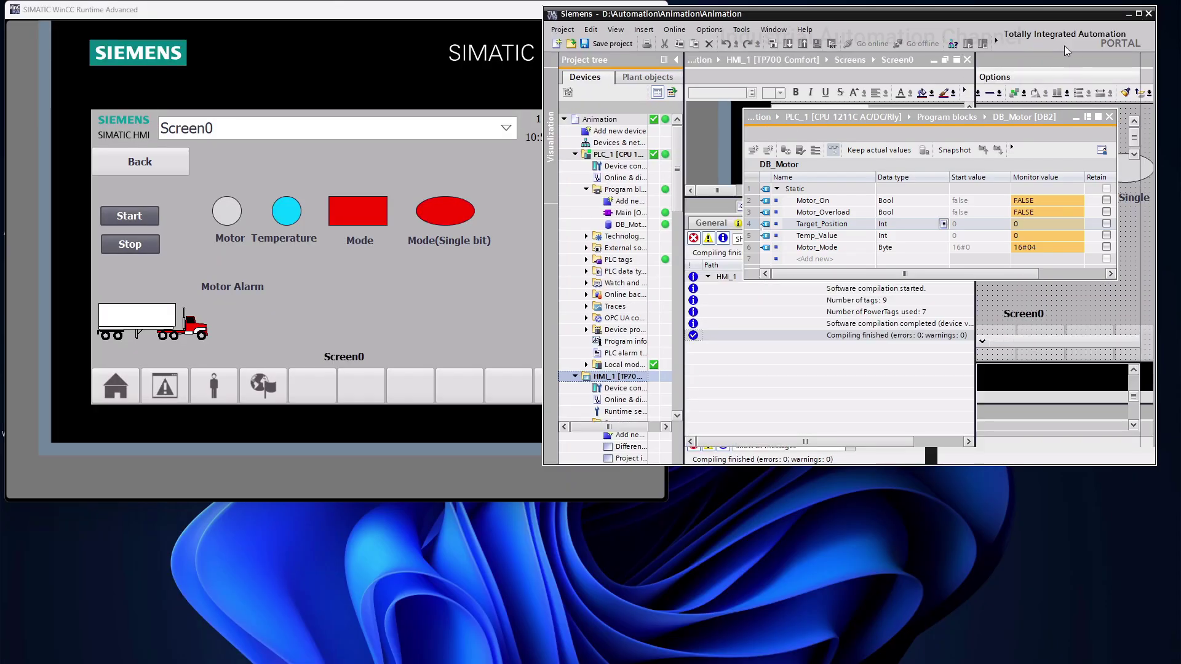
Step: Modify Target_Position to 10, 50, 100, 200, 500, 400, 50, watching the truck slide across Screen0
{"action": "double_click", "coordinate": [1025, 224]}
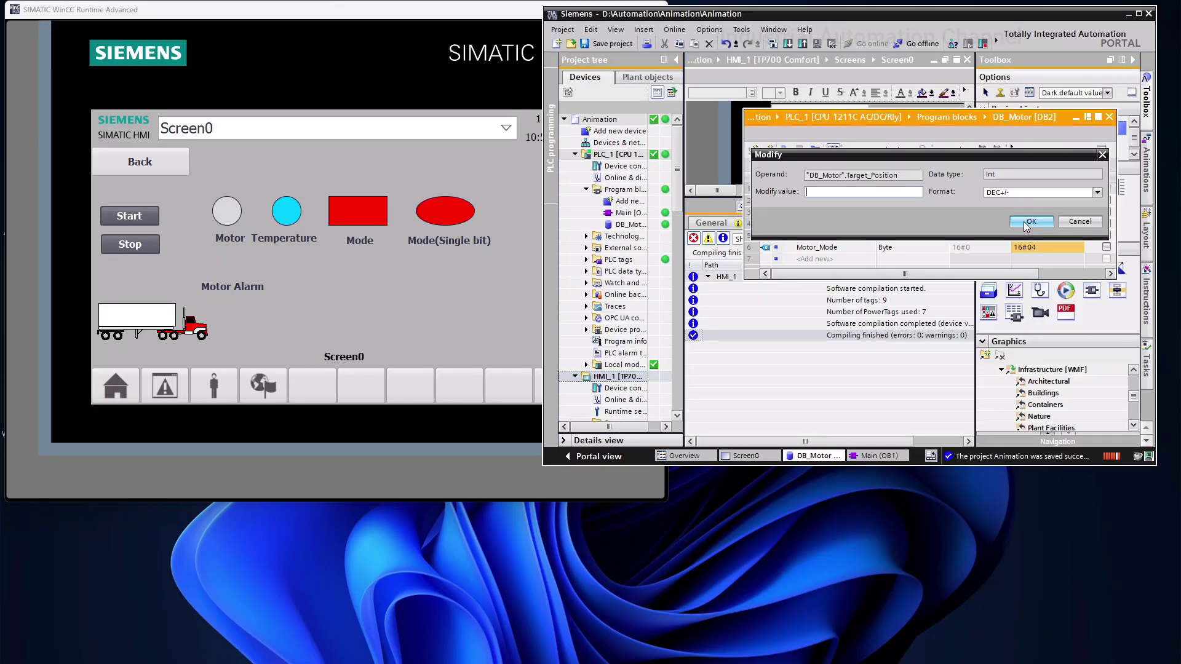
{"action": "type", "text": "10"}
{"action": "left_click", "coordinate": [1023, 222]}
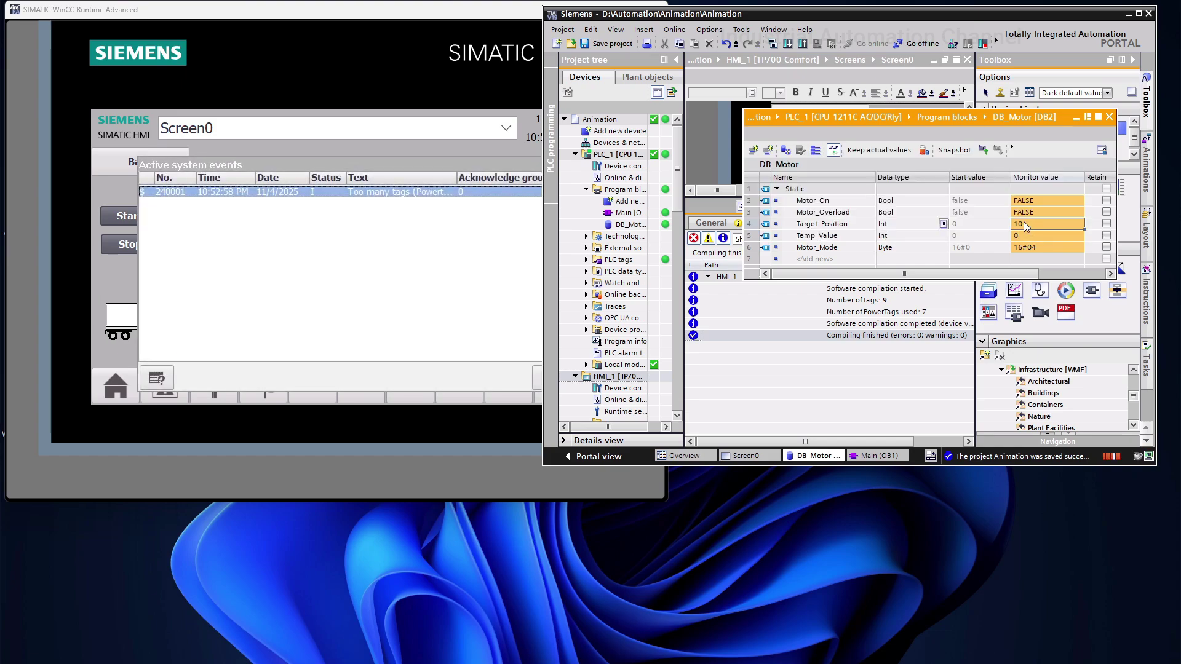
{"action": "double_click", "coordinate": [1023, 222]}
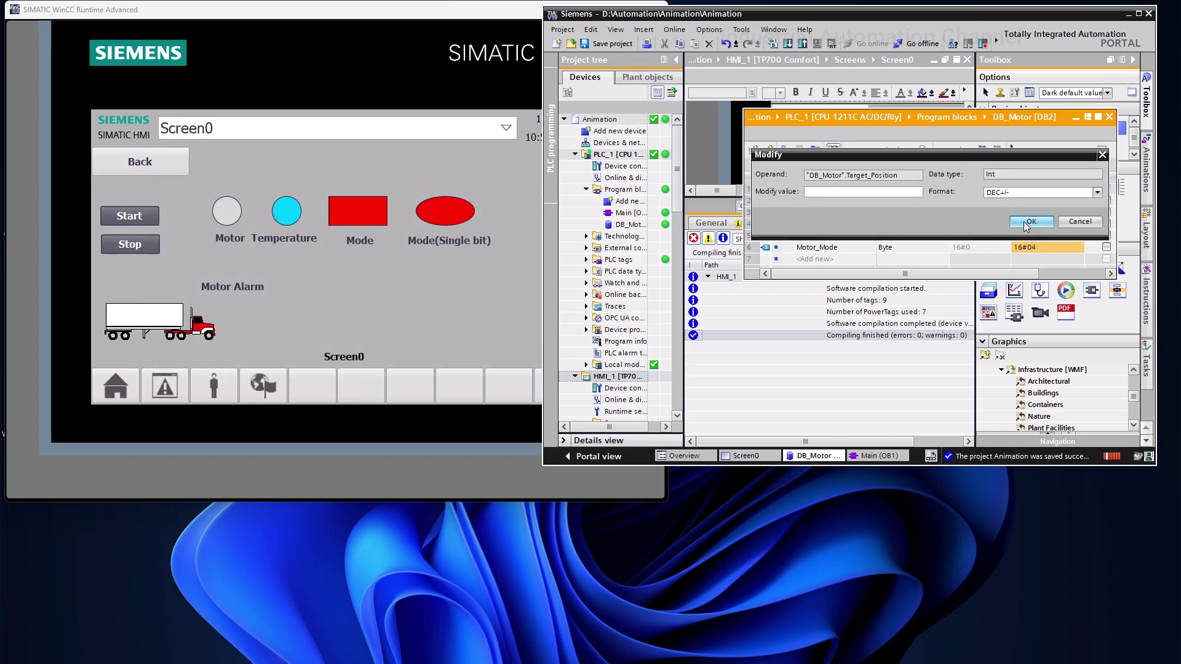
{"action": "type", "text": "50"}
{"action": "left_click", "coordinate": [1027, 224]}
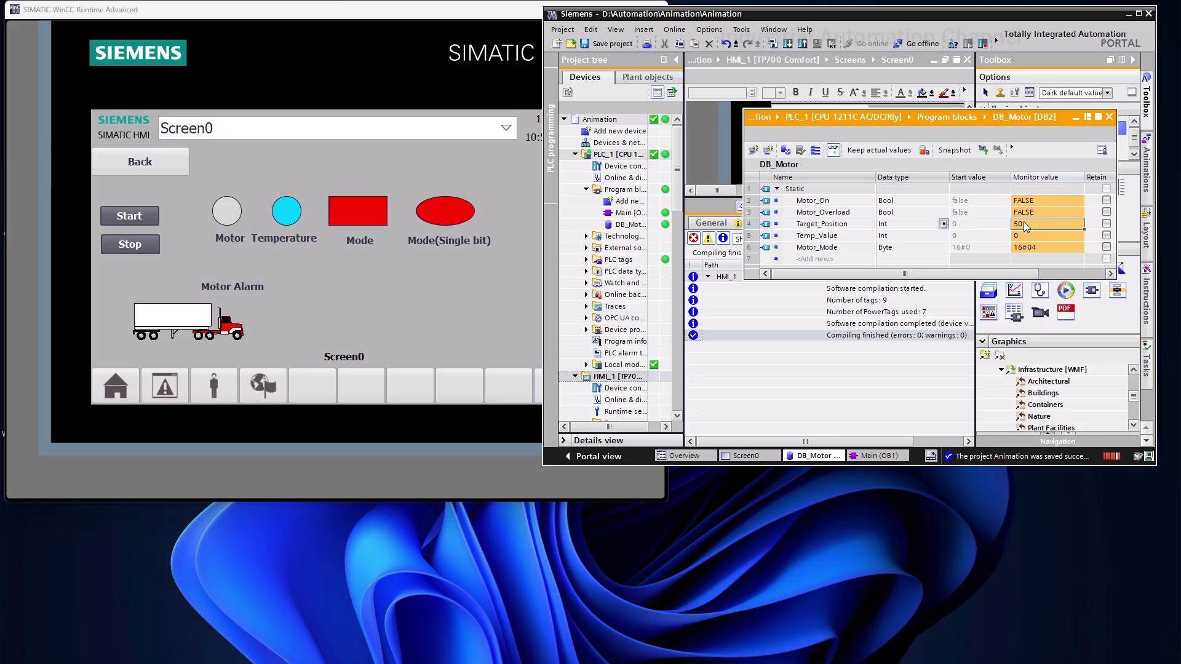
{"action": "double_click", "coordinate": [1024, 221]}
{"action": "type", "text": "100"}
{"action": "left_click", "coordinate": [1023, 222]}
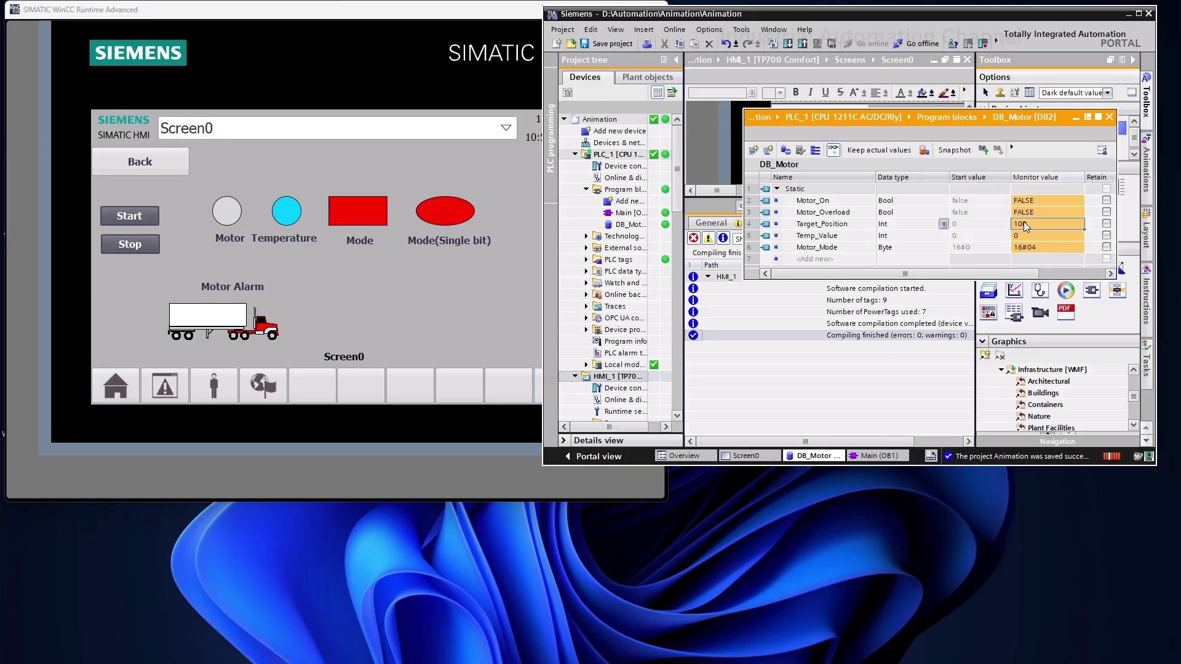
{"action": "double_click", "coordinate": [1023, 223]}
{"action": "type", "text": "200"}
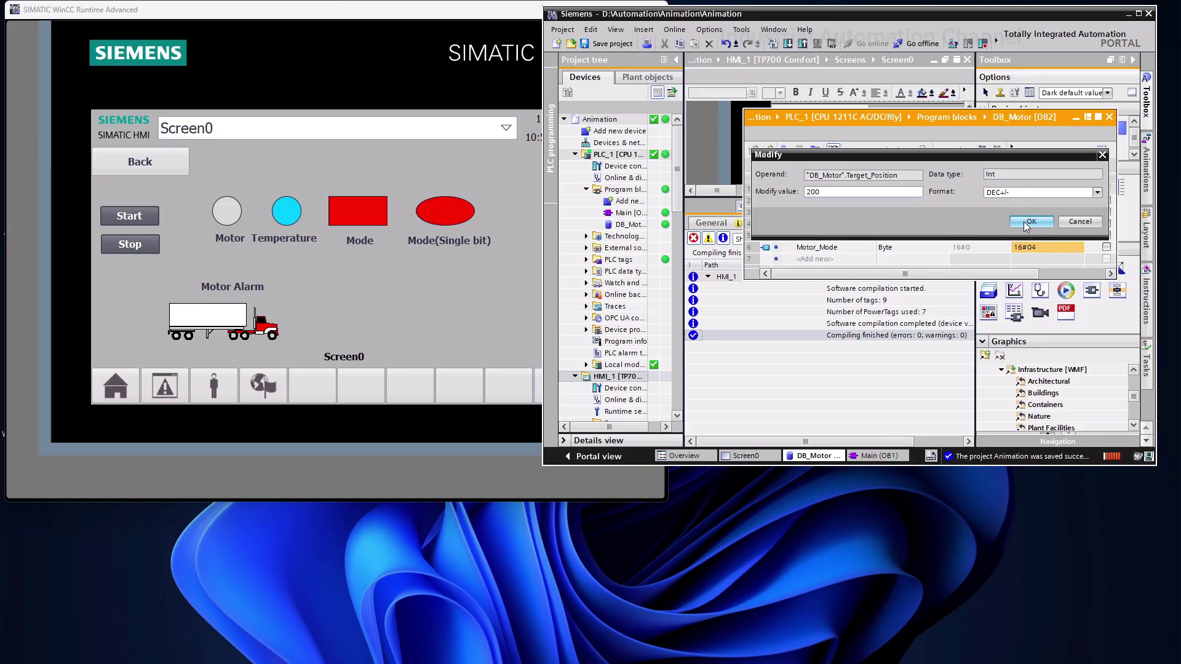
{"action": "key", "text": "Return"}
{"action": "double_click", "coordinate": [1023, 222]}
{"action": "type", "text": "500"}
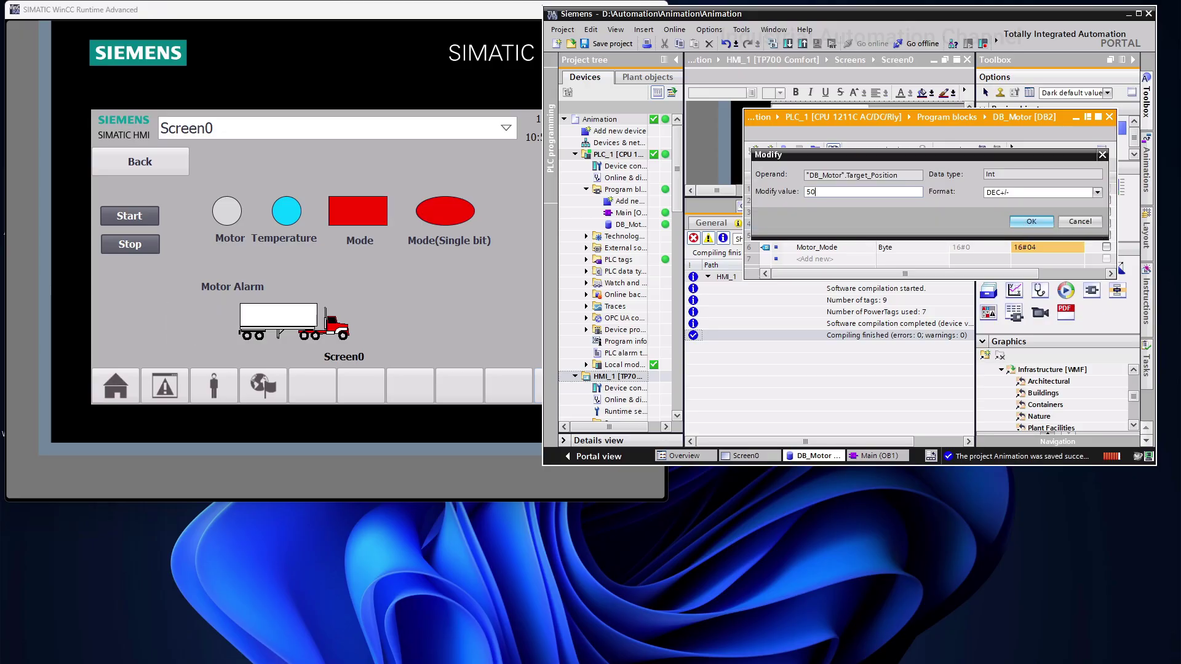
{"action": "left_click", "coordinate": [1024, 222]}
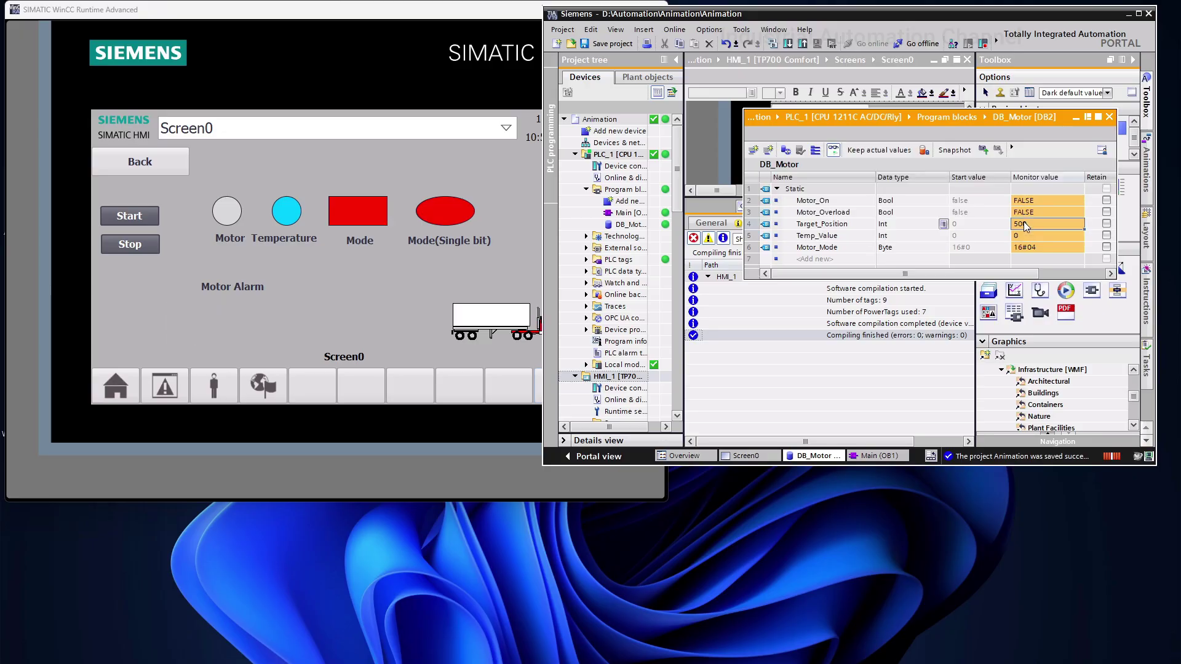
{"action": "double_click", "coordinate": [1024, 222]}
{"action": "type", "text": "400"}
{"action": "key", "text": "Return"}
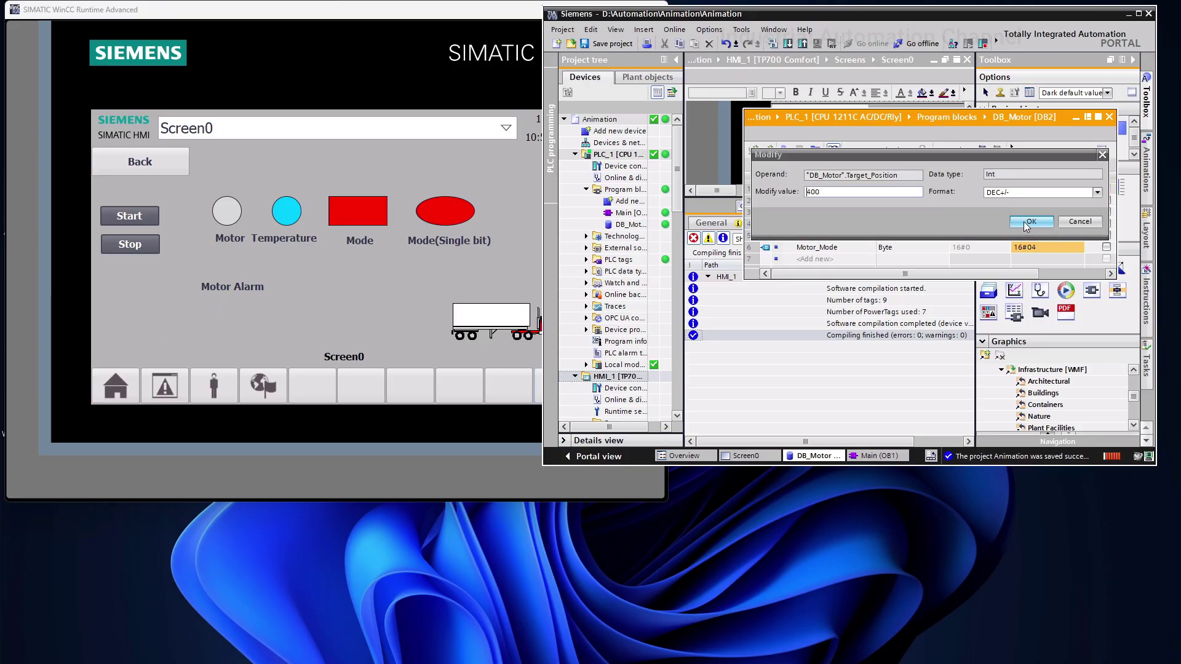
{"action": "double_click", "coordinate": [1024, 221]}
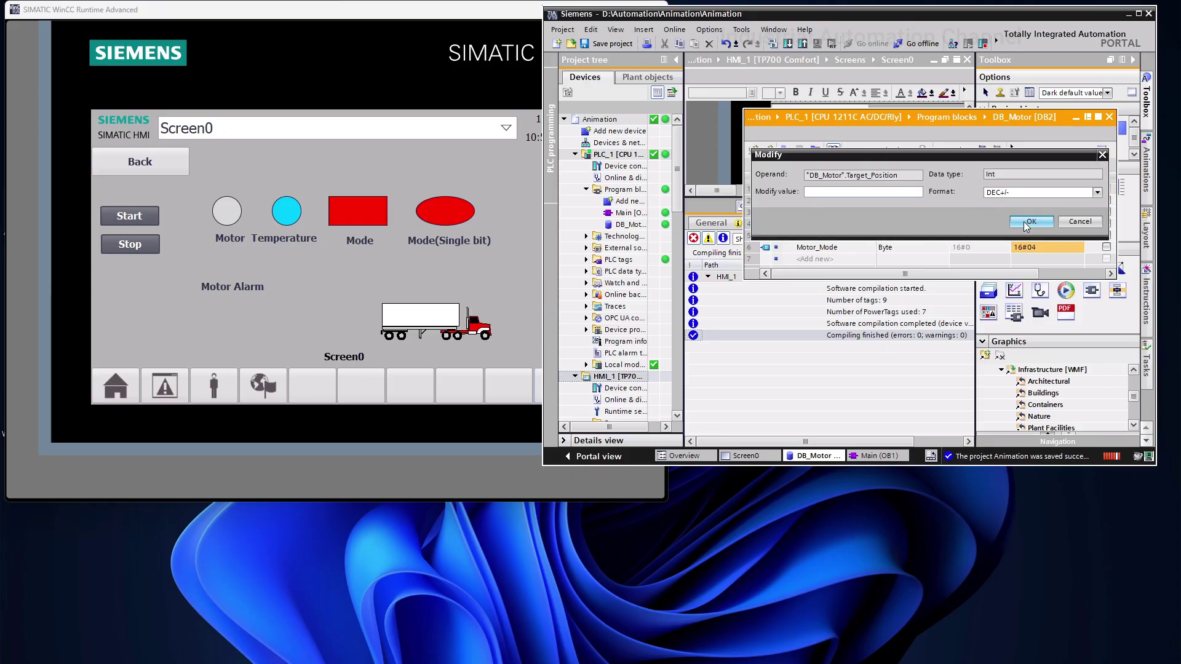
{"action": "type", "text": "50"}
{"action": "key", "text": "Return"}
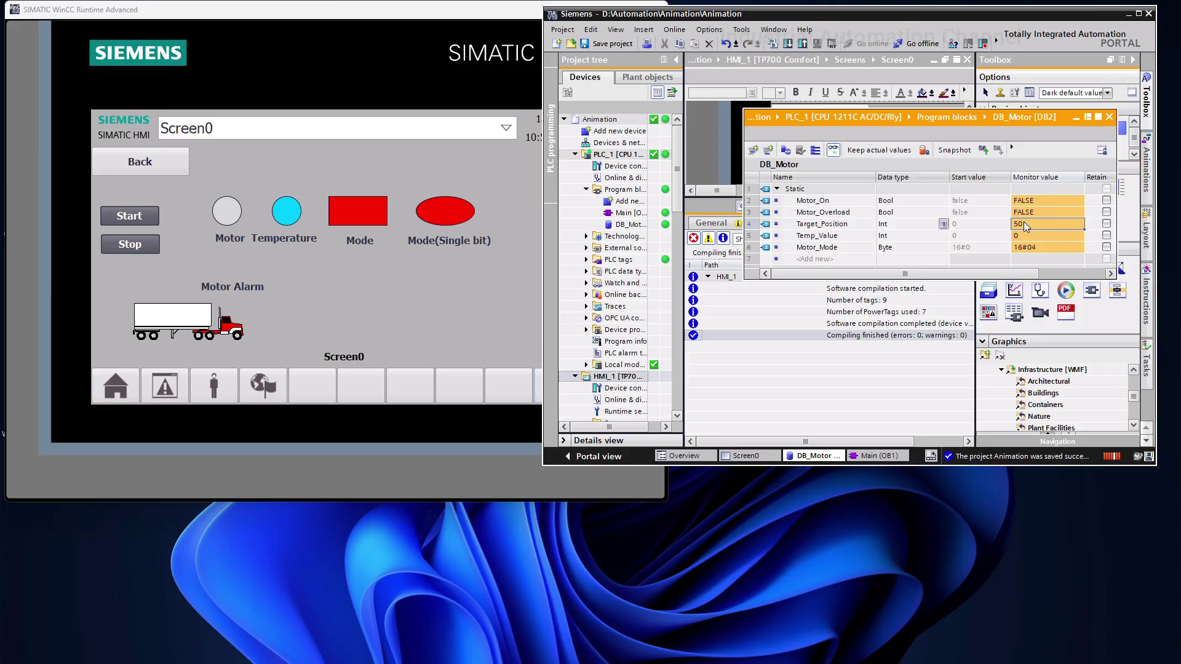
Step: Maximize TIA Portal and show the truck's horizontal movement settings in Properties > Animations
{"action": "left_click", "coordinate": [1137, 14]}
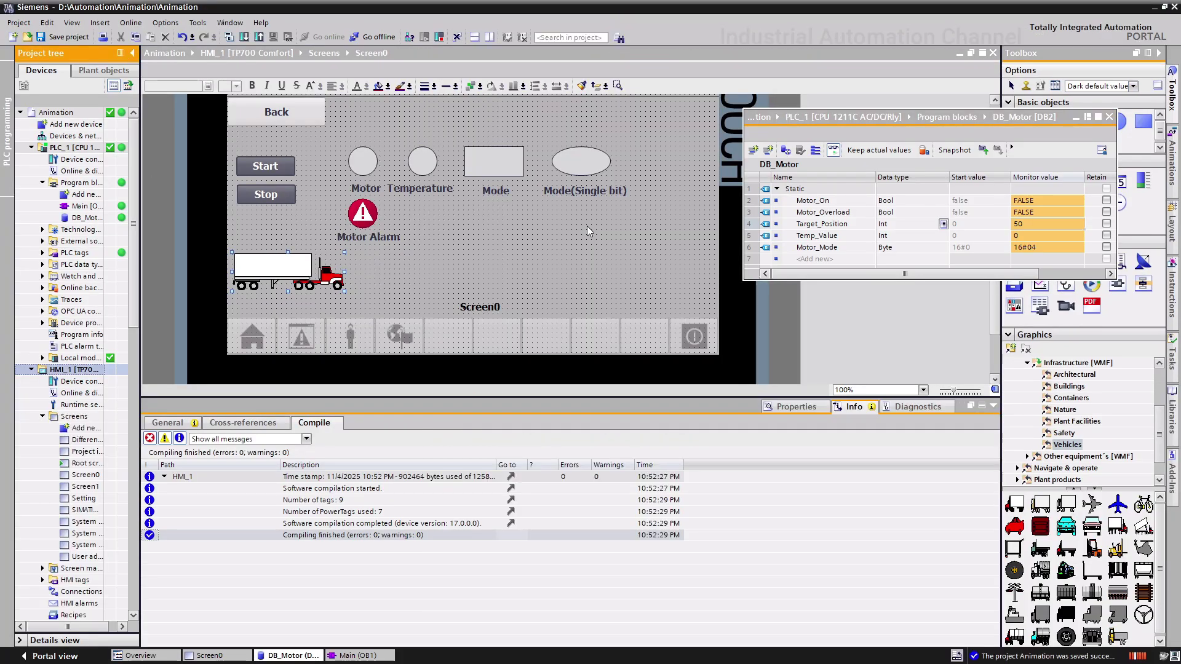
{"action": "left_click", "coordinate": [310, 265]}
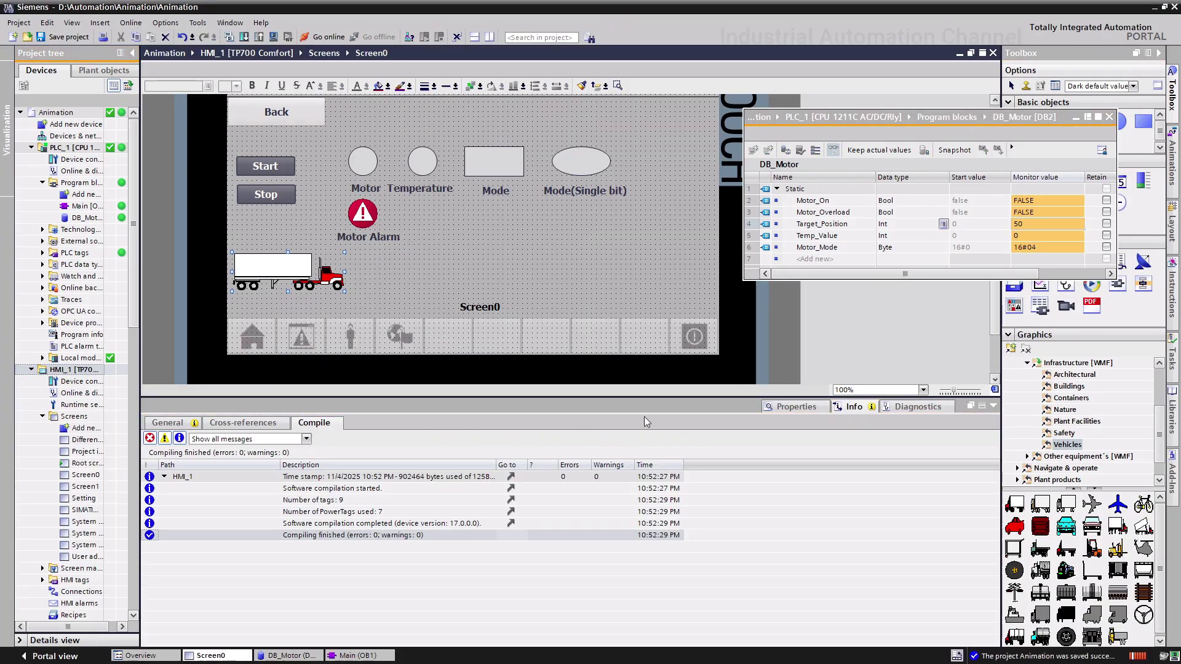
{"action": "left_click", "coordinate": [791, 408]}
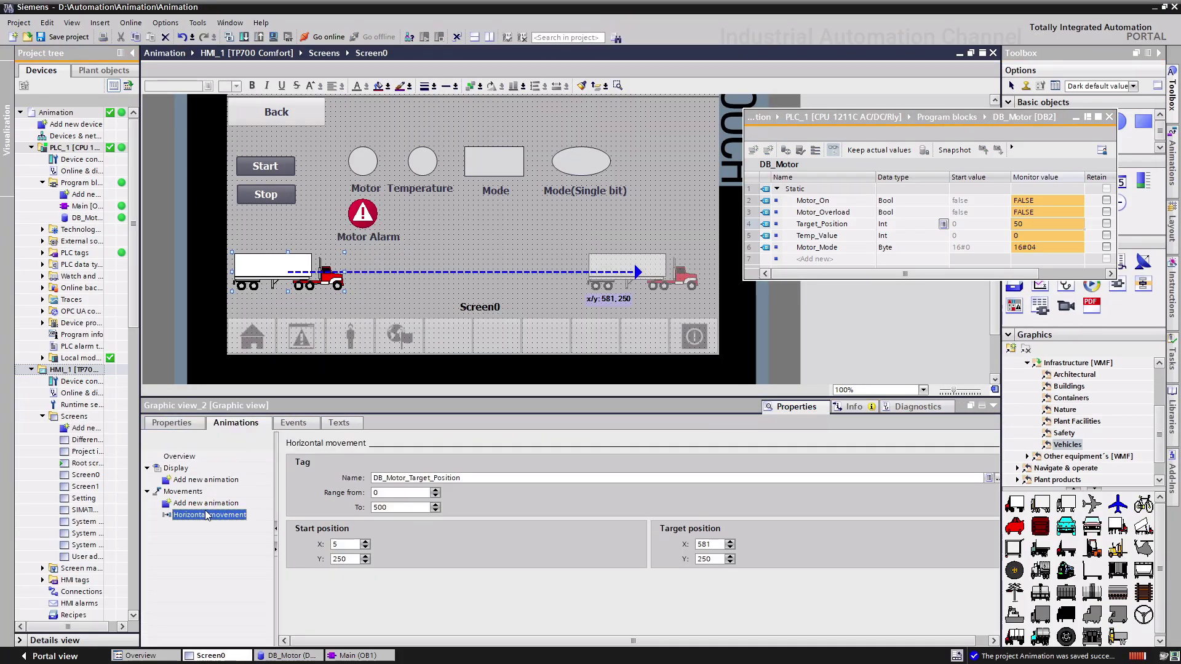
{"action": "left_click", "coordinate": [209, 515]}
Step: Review the Add new animation choices without adding one, then save the project
{"action": "double_click", "coordinate": [205, 505]}
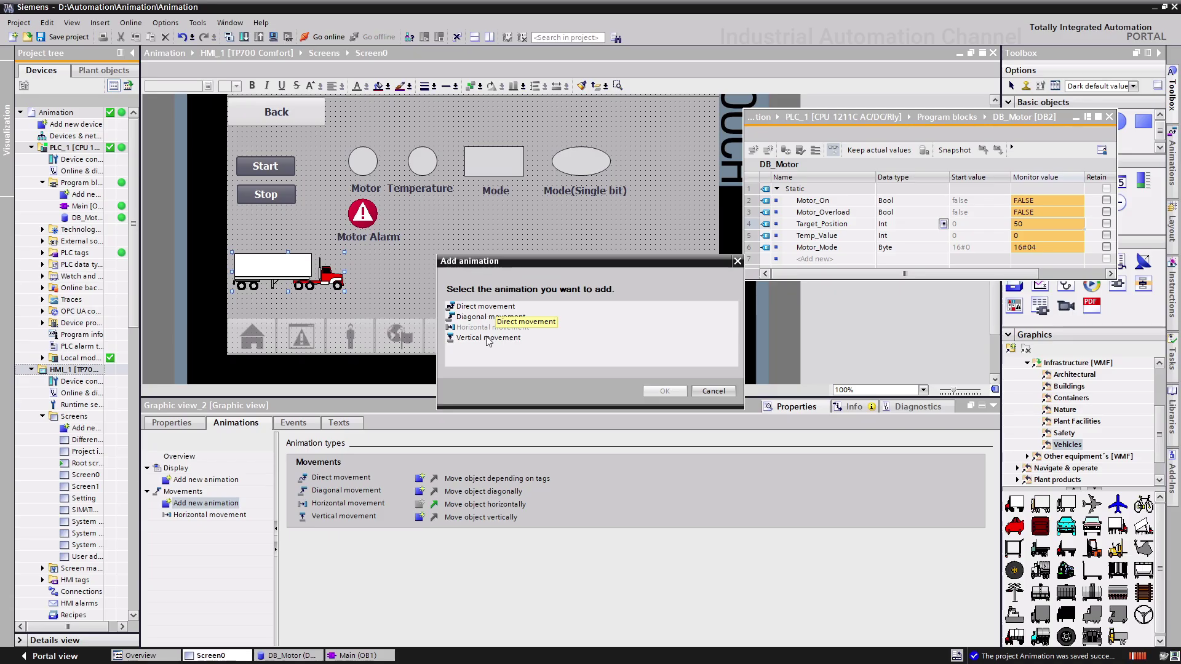
{"action": "left_click", "coordinate": [713, 390]}
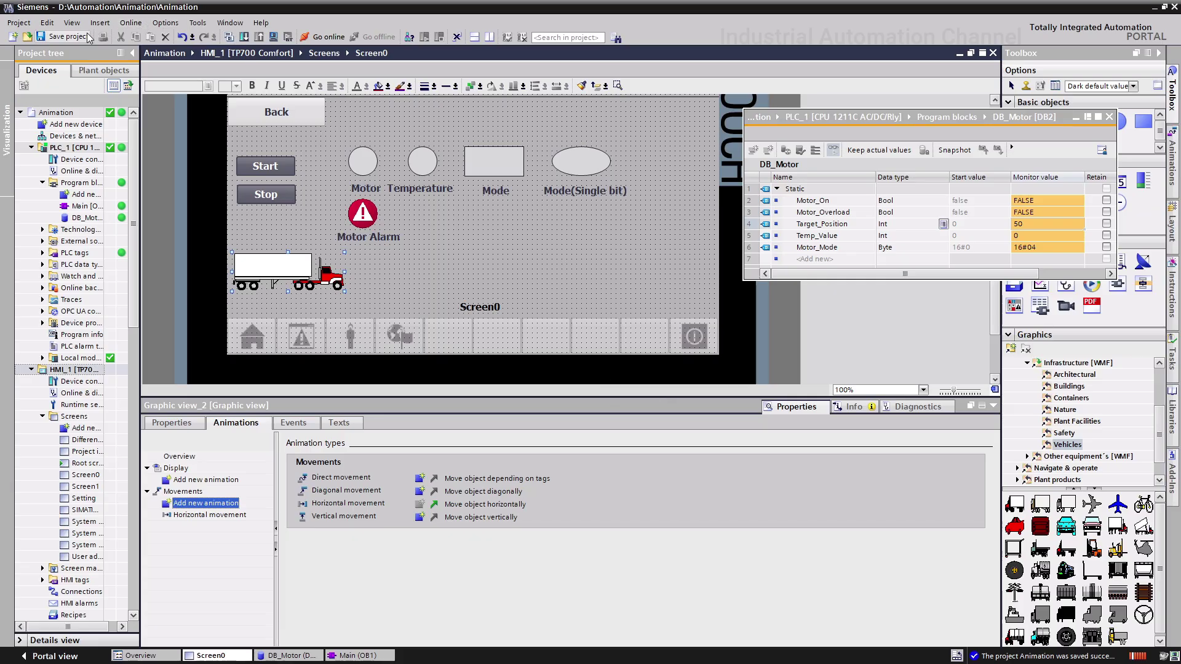
{"action": "left_click", "coordinate": [64, 38]}
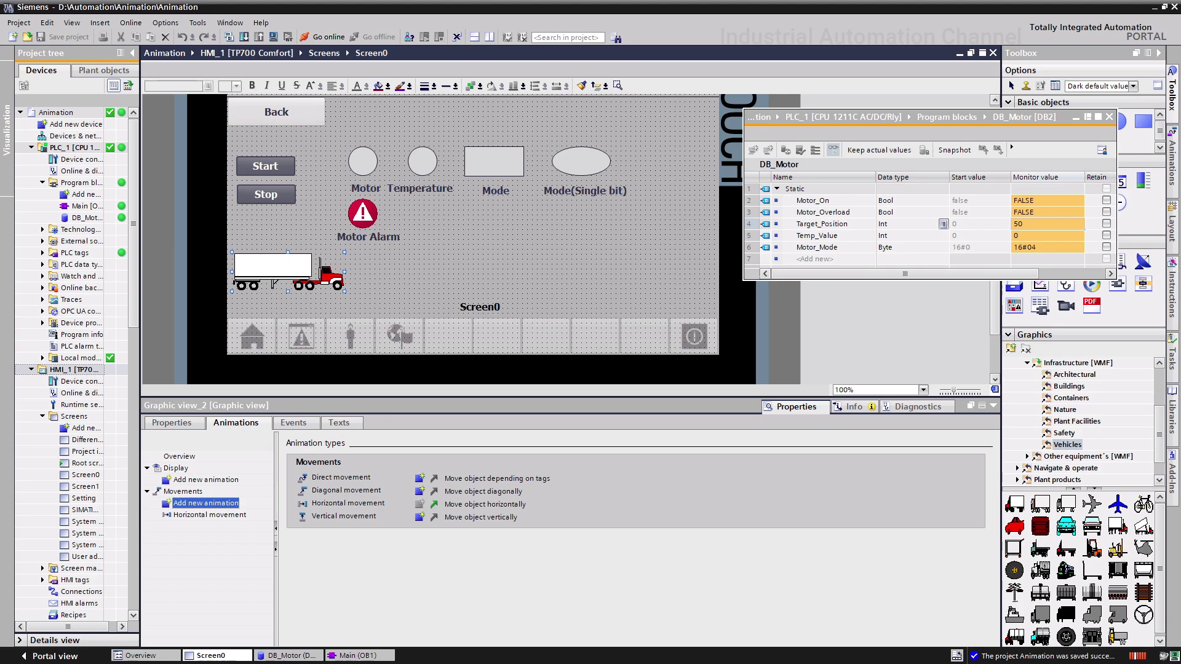